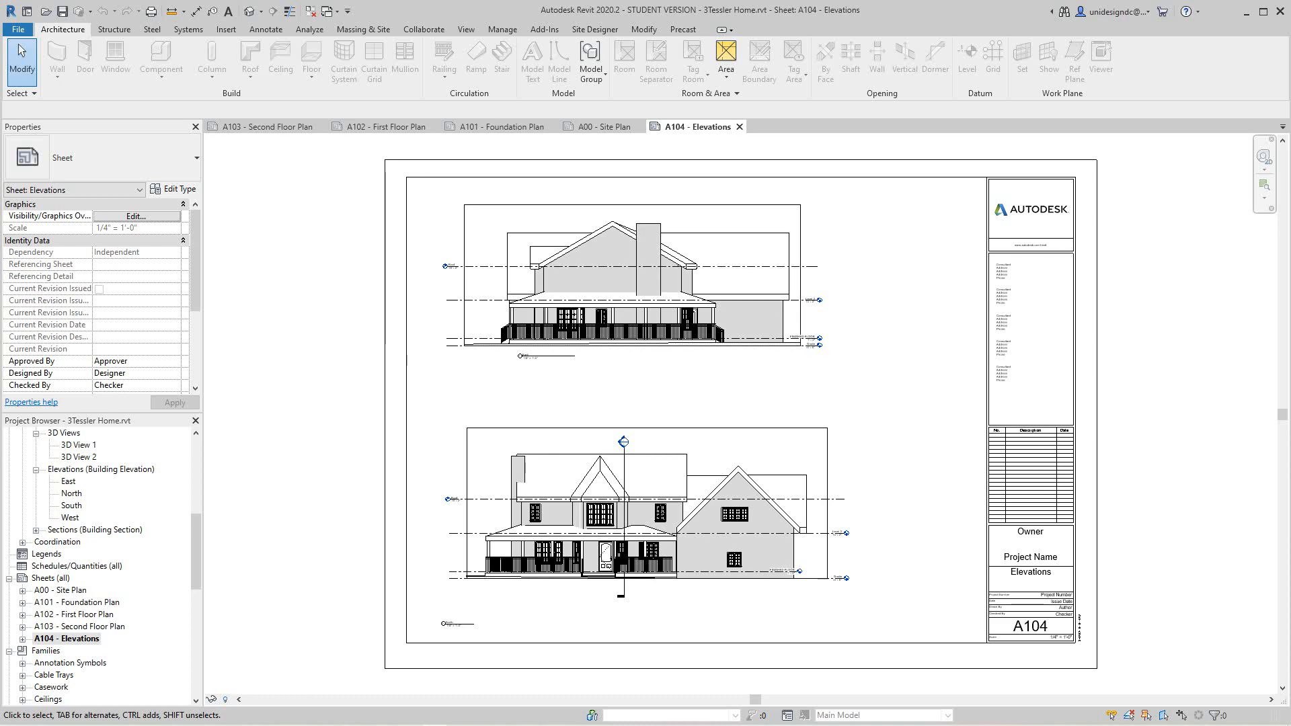
Step: Create a new sheet using the E1 30 x 42 Horizontal titleblock
right_click(51, 579)
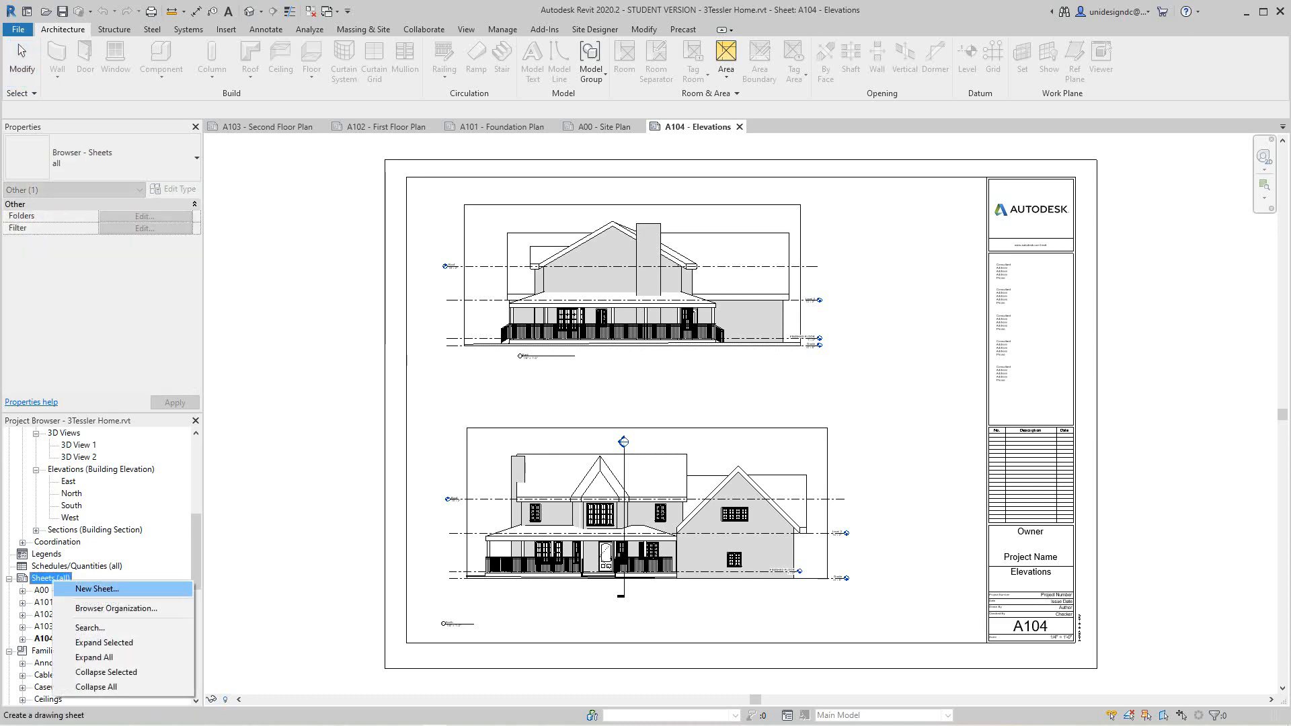
left_click(97, 589)
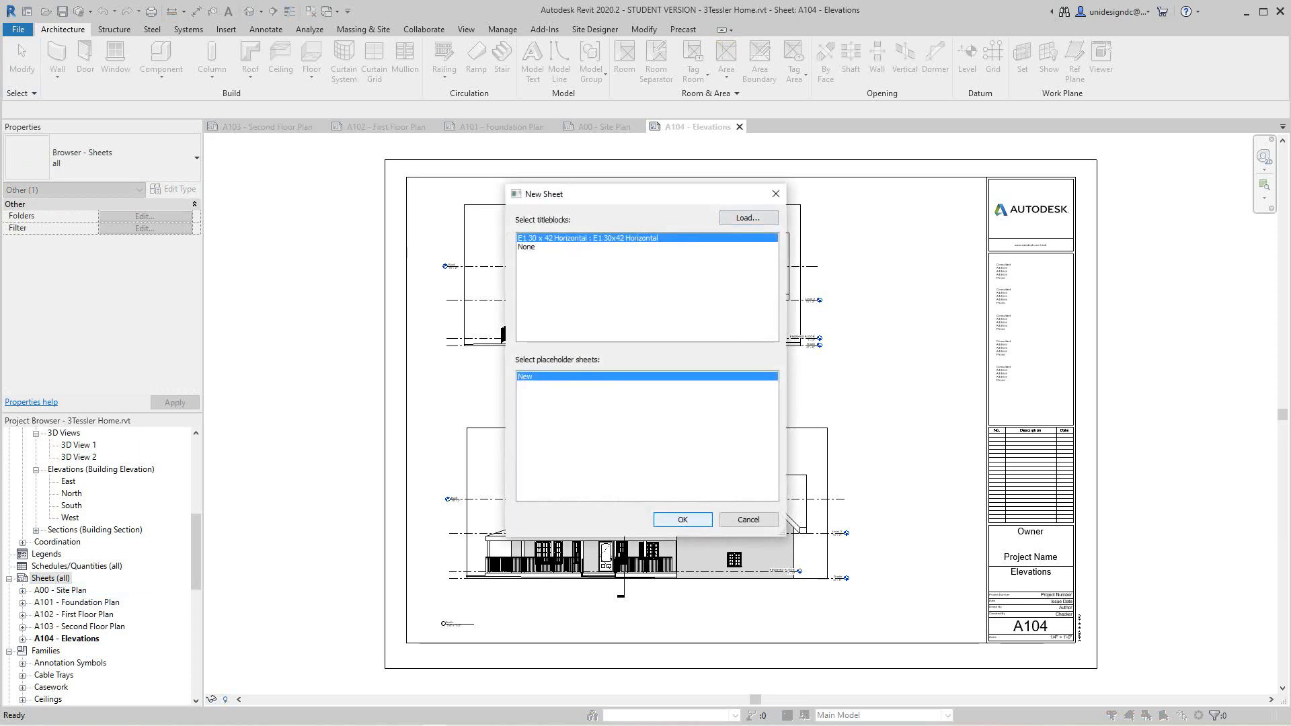
key("Return")
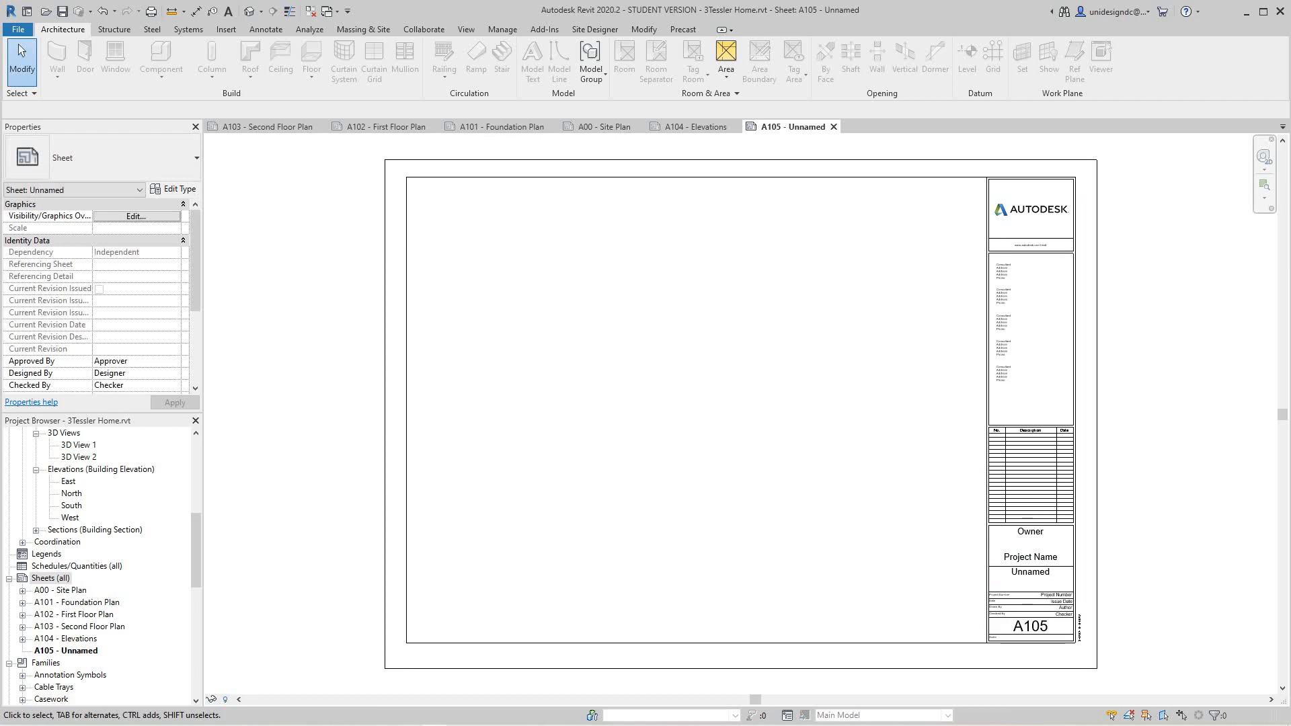
Step: Examine how the two elevations are laid out on sheet A104 - Elevations
left_click(695, 127)
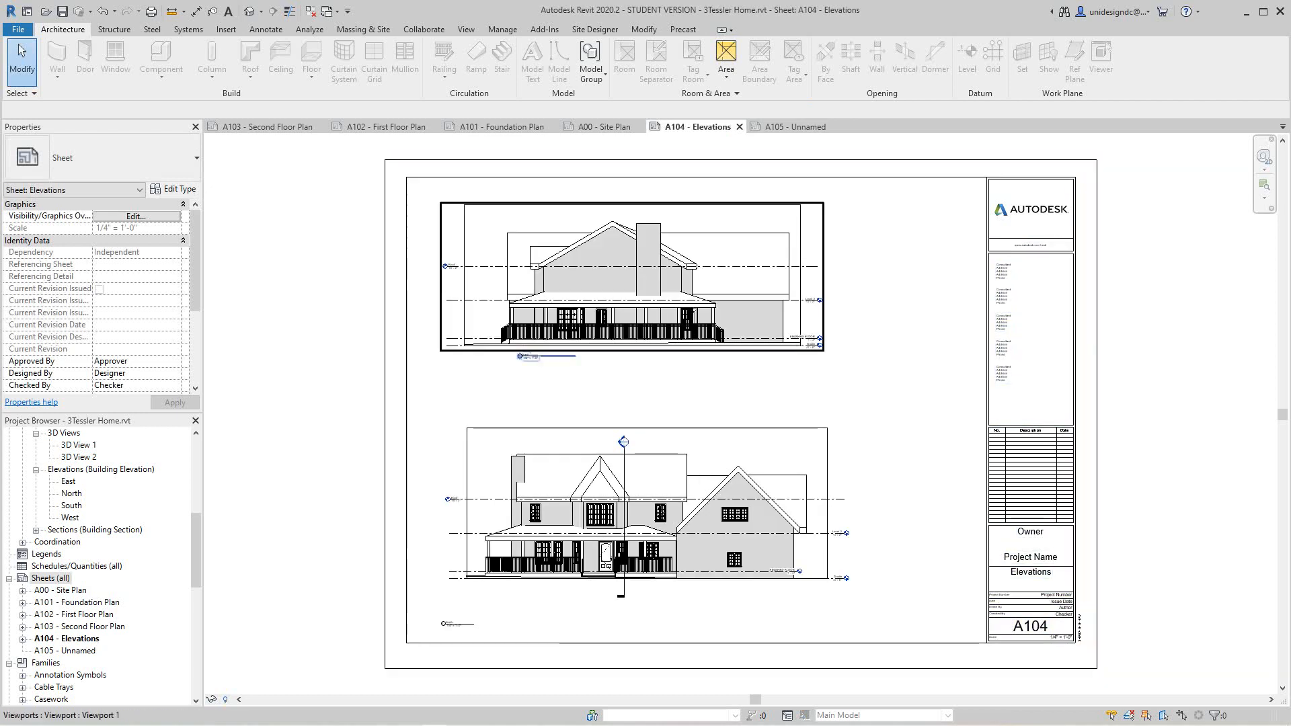
scroll(535, 358, "up", 5)
scroll(633, 471, "down", 5)
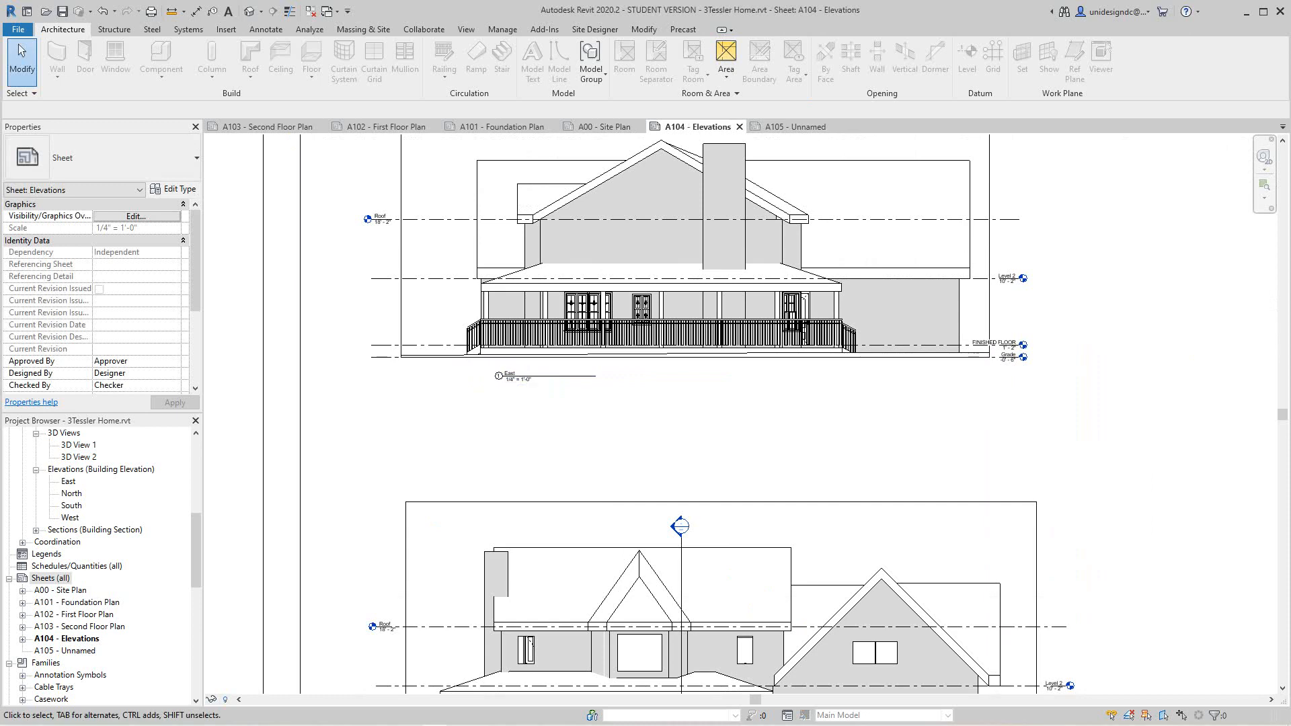
scroll(563, 562, "up", 5)
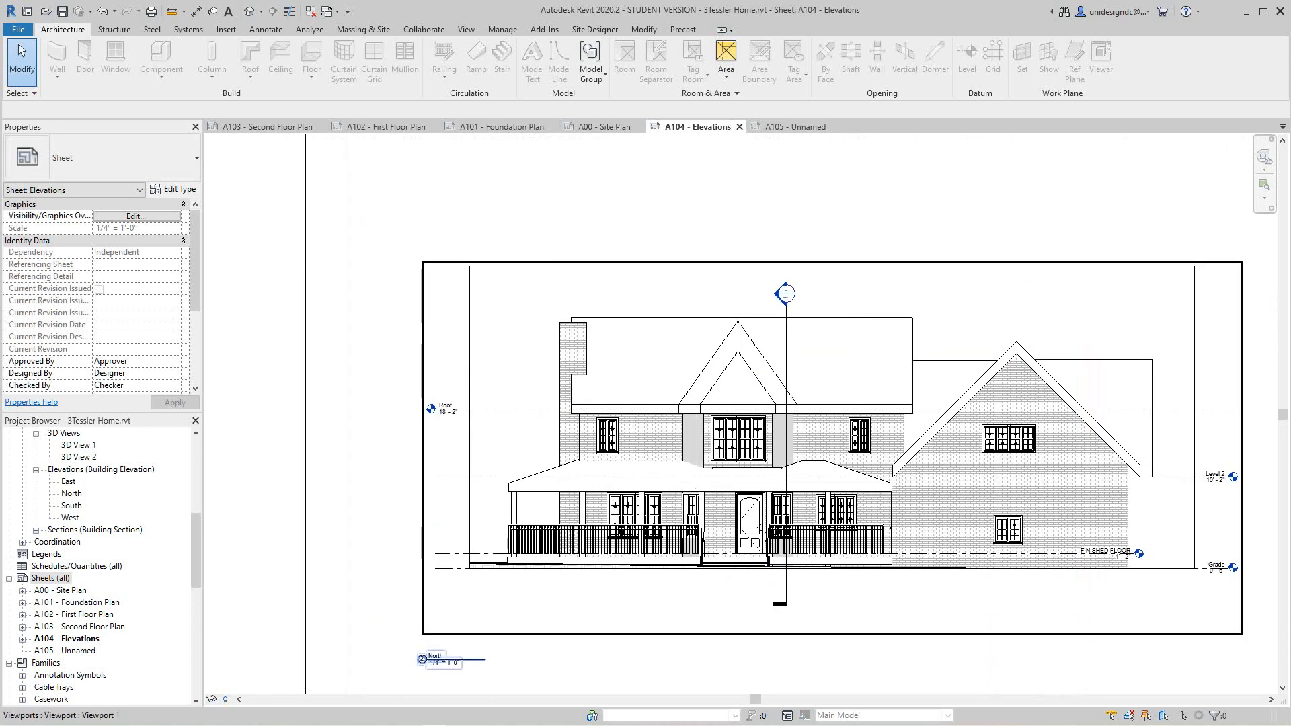
scroll(558, 502, "down", 6)
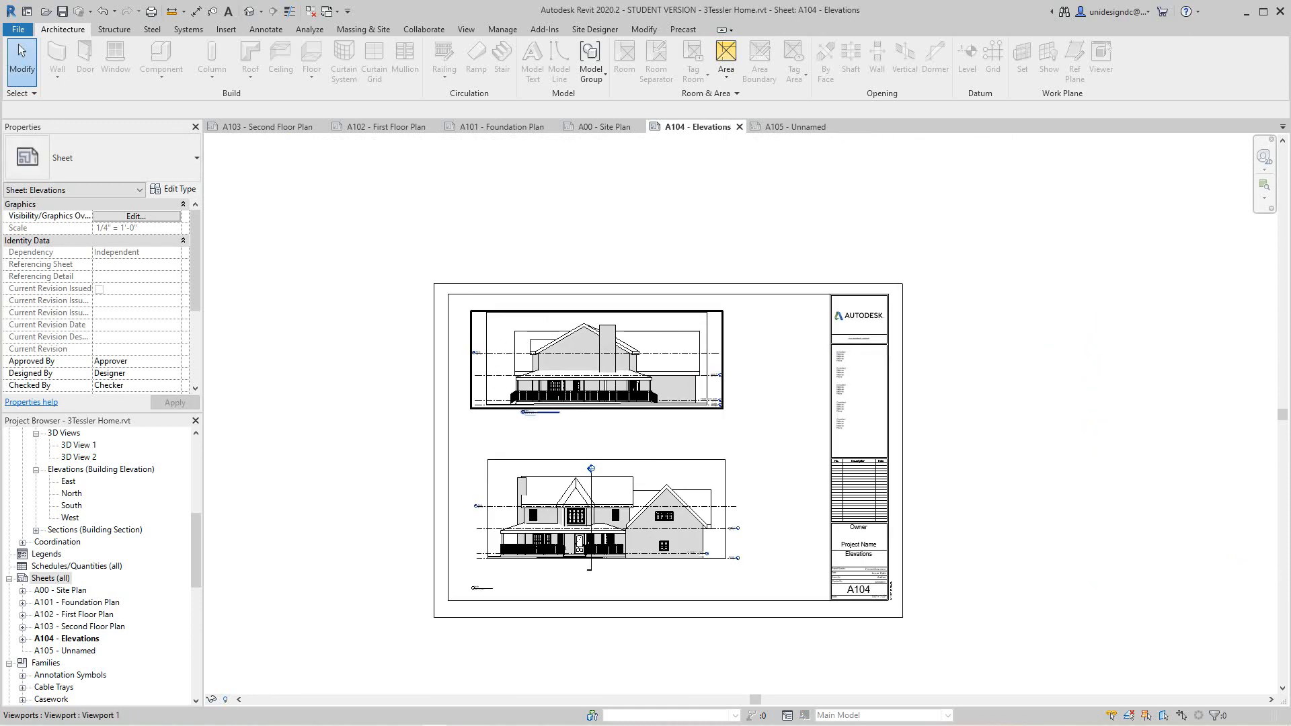
scroll(654, 374, "up", 3)
middle_click_drag(664, 474, 646, 488)
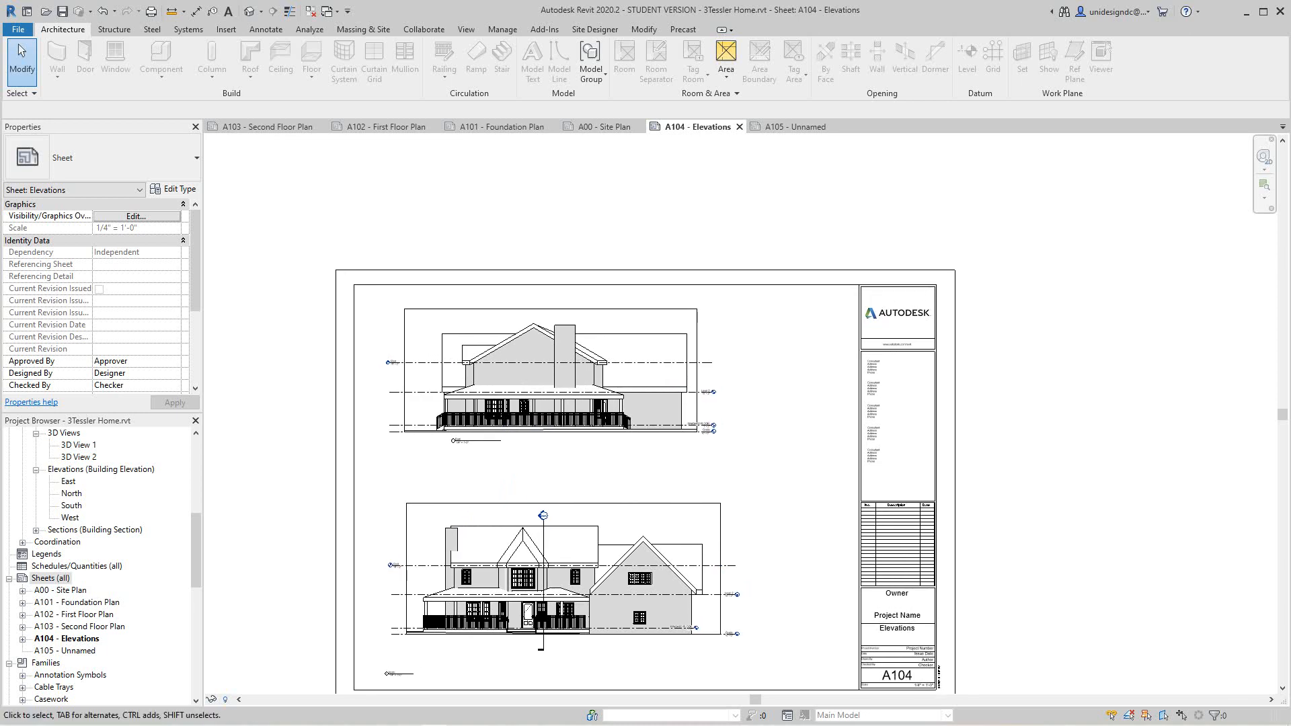
scroll(754, 397, "down", 2)
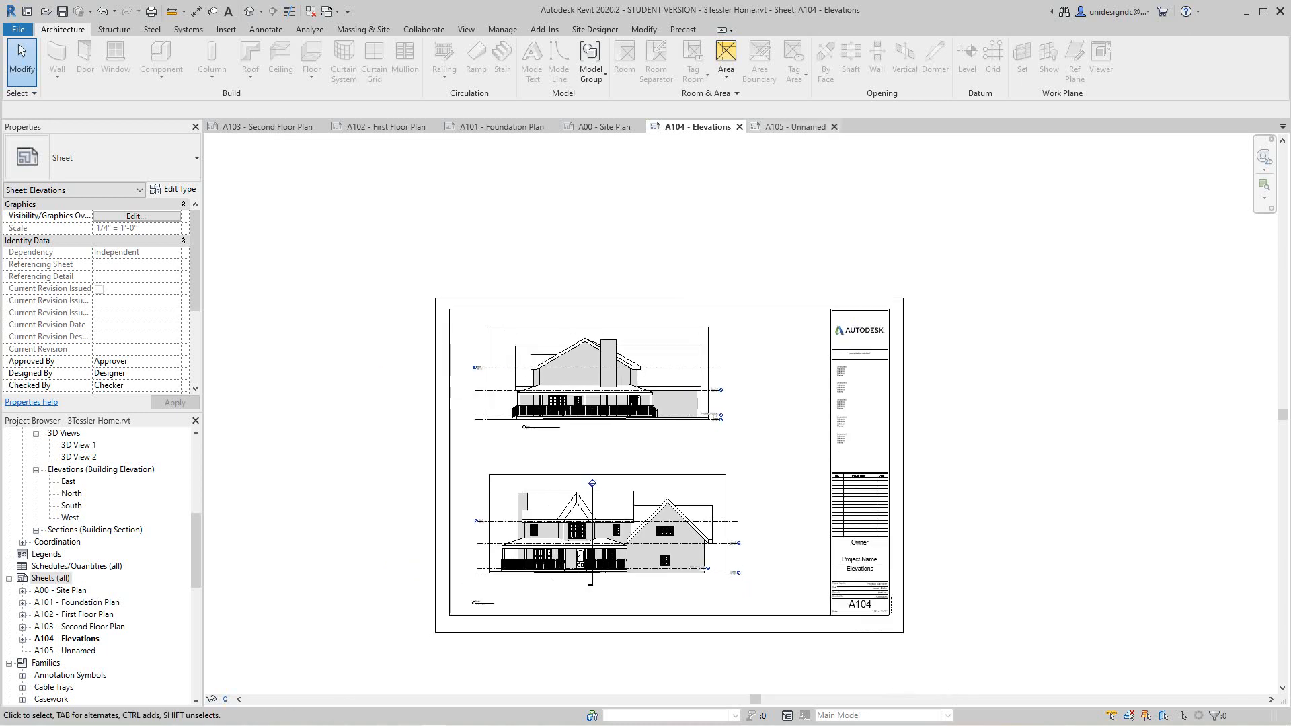
Step: Place the South elevation in the upper part of the new, empty sheet A105
left_click(795, 126)
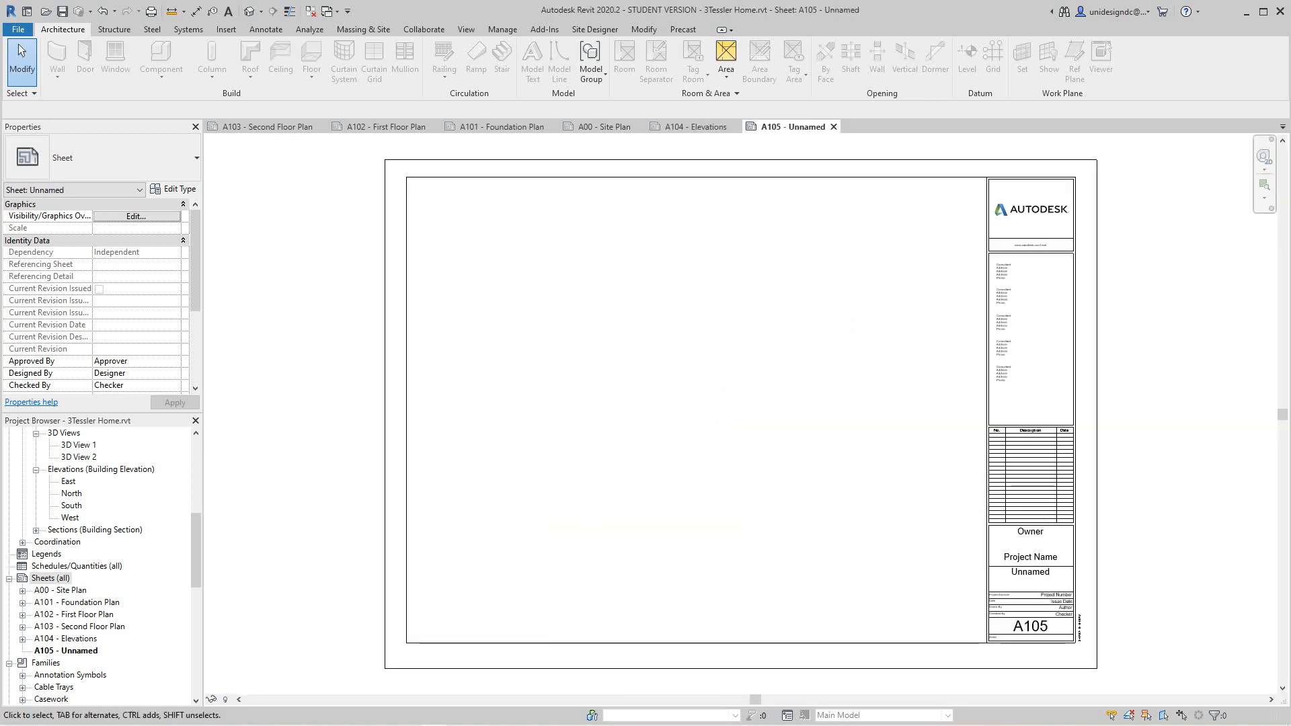
left_click(72, 505)
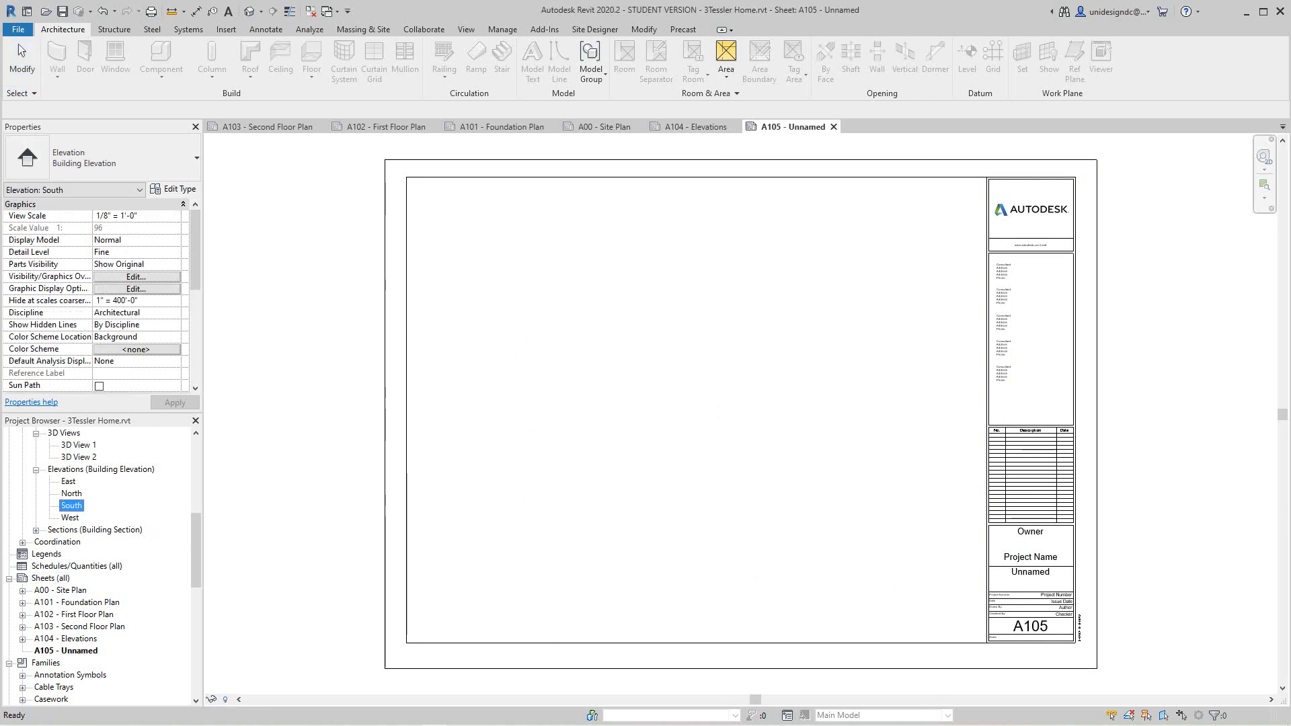
left_click_drag(72, 505, 673, 313)
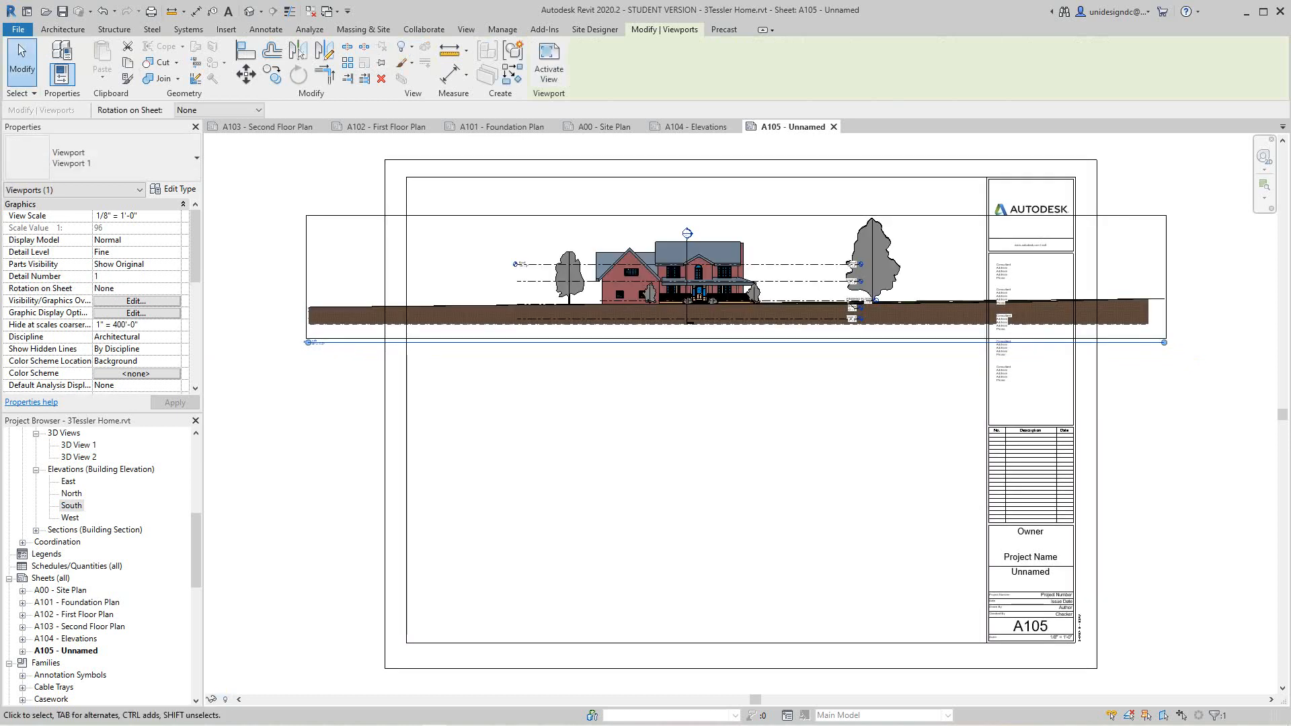
Step: Place the West elevation on sheet A105 below the South elevation
left_click(70, 518)
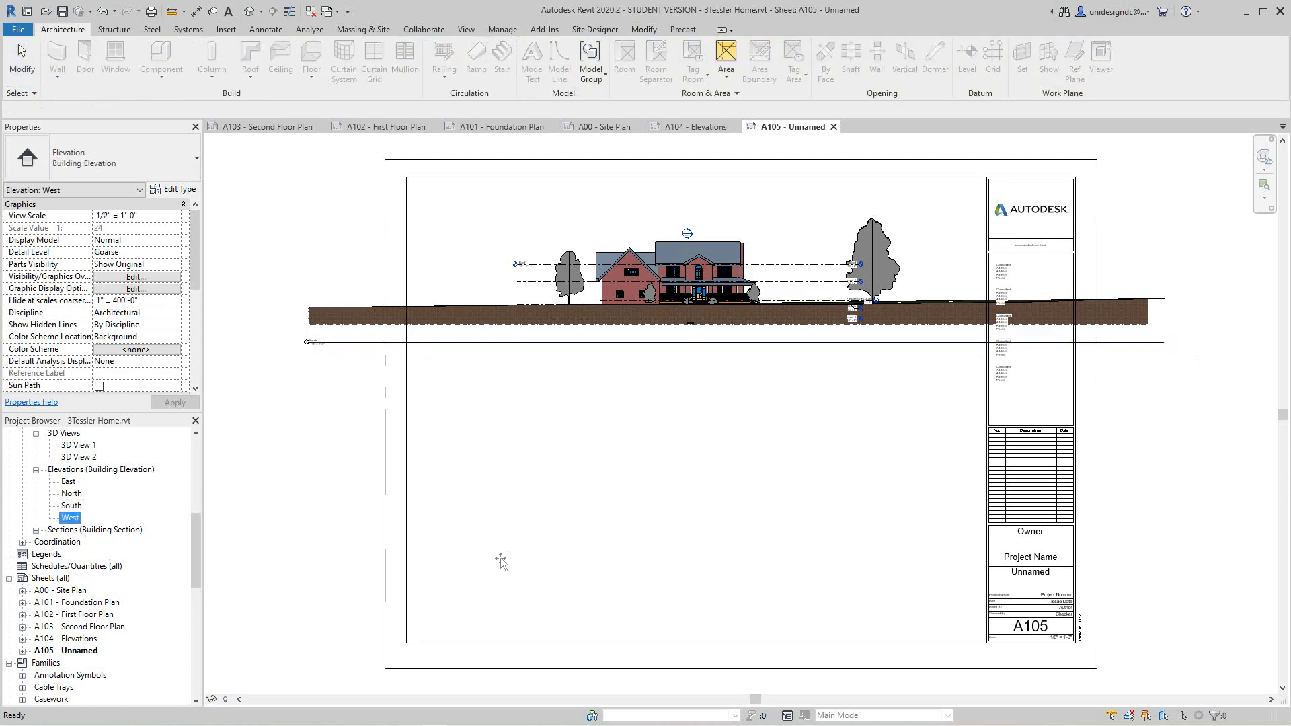
left_click_drag(70, 518, 686, 538)
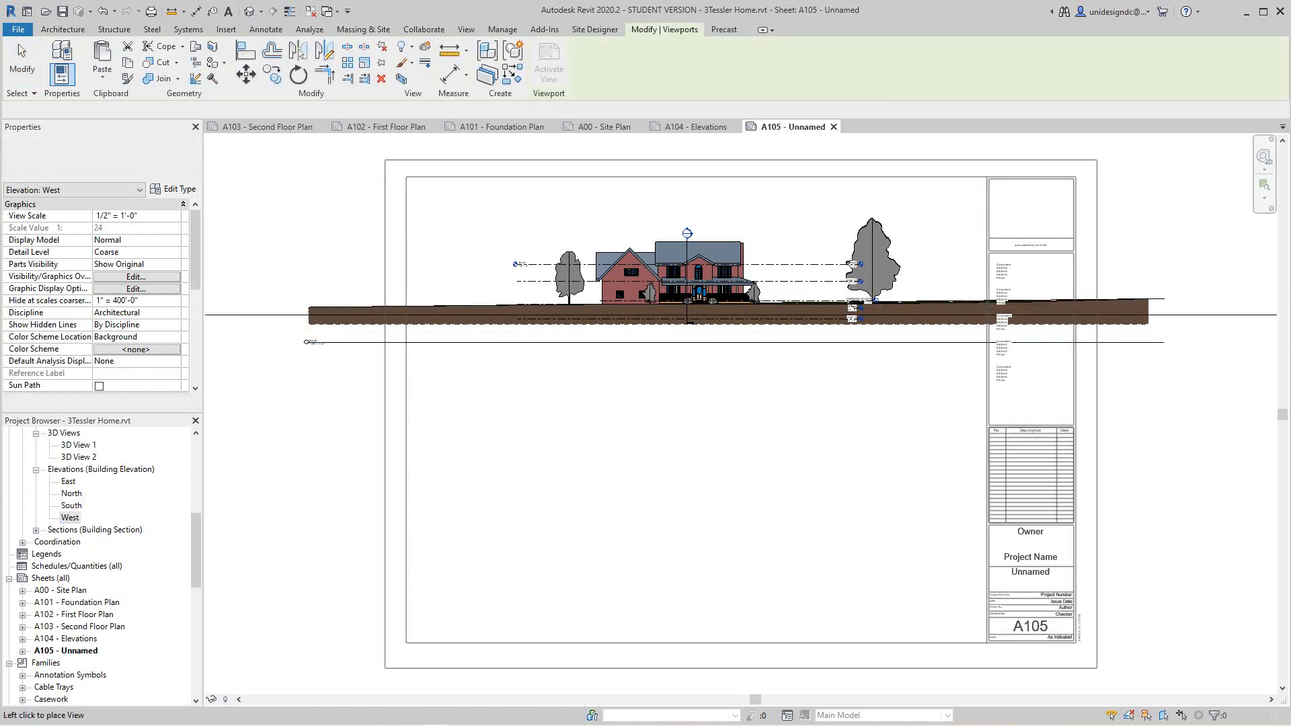
scroll(750, 531, "down", 3)
left_click(725, 551)
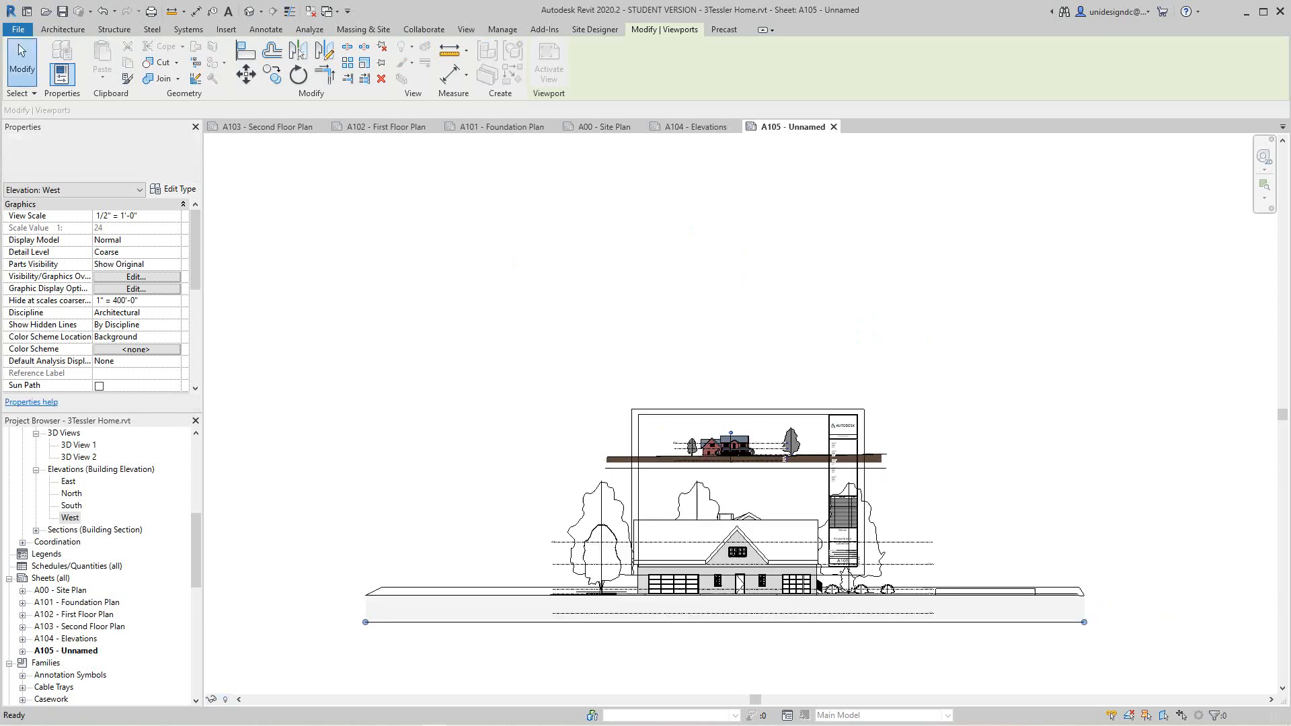
Step: Activate the West elevation viewport, set its view scale to 1/4" = 1'-0", and deactivate the view
scroll(701, 565, "up", 1)
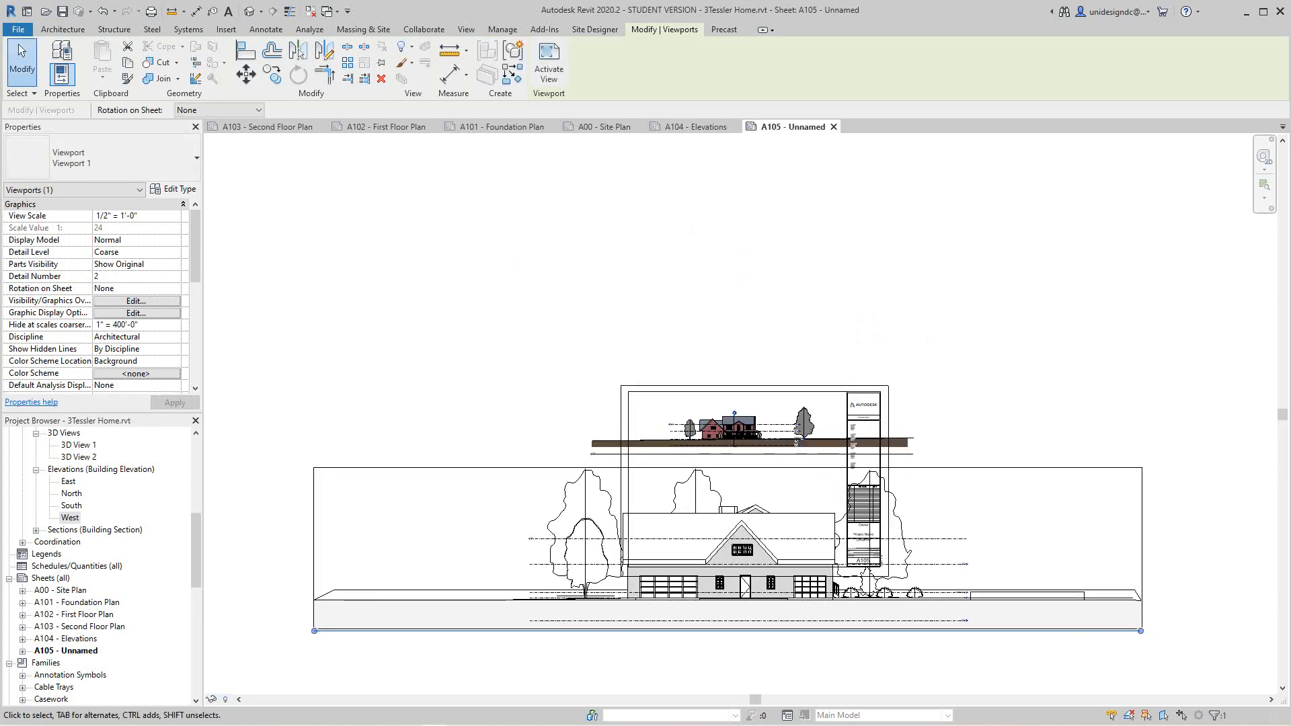
scroll(693, 546, "up", 4)
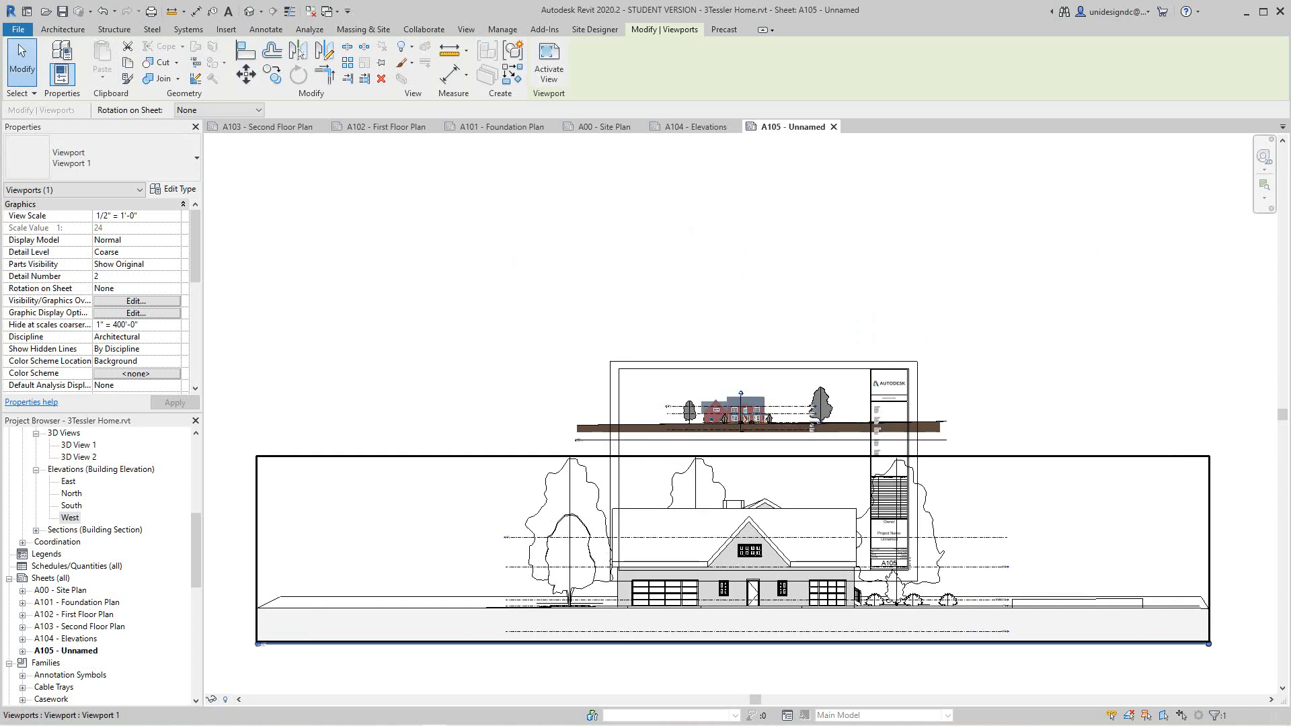
scroll(535, 567, "down", 6)
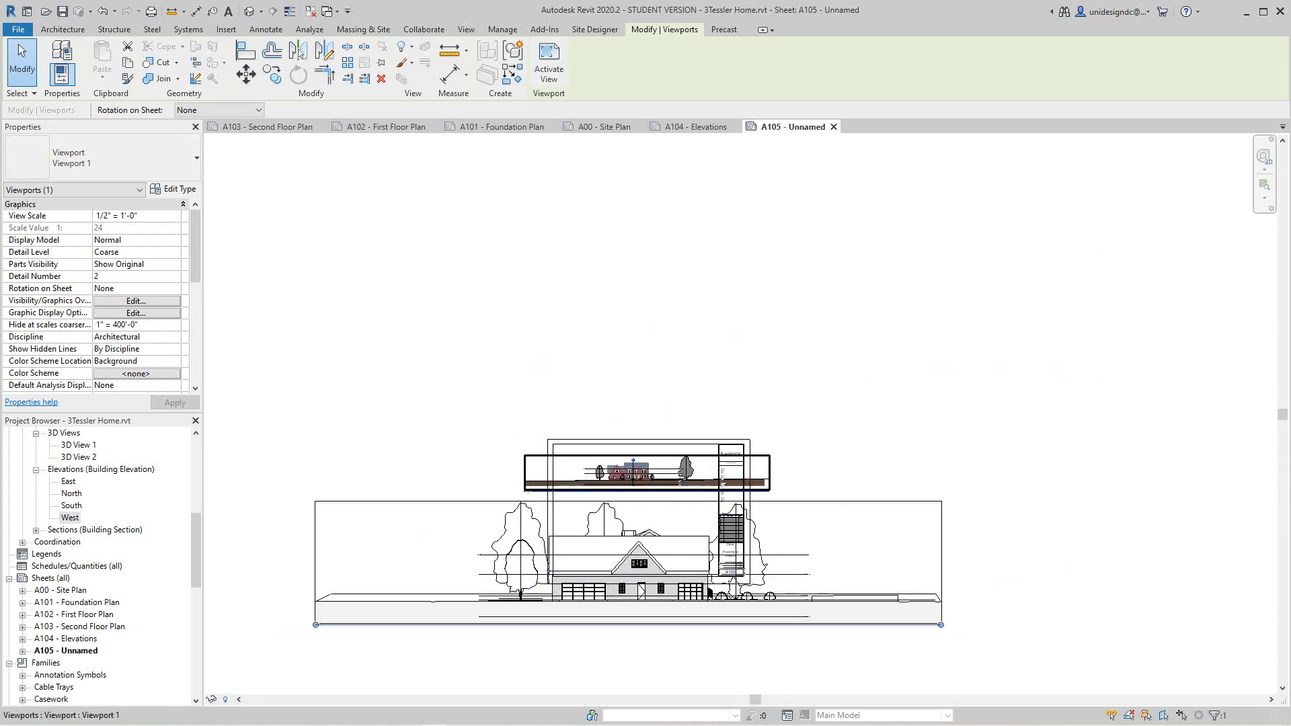
scroll(587, 464, "up", 3)
scroll(530, 576, "down", 3)
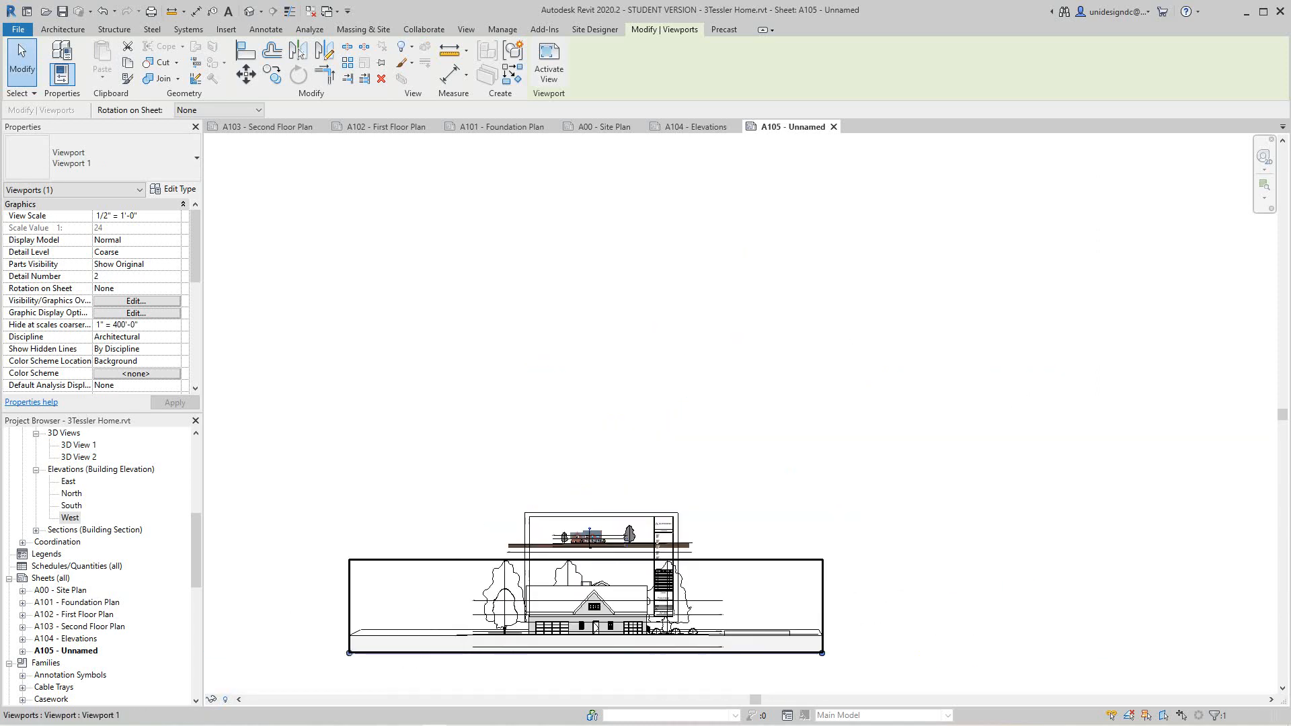
right_click(450, 609)
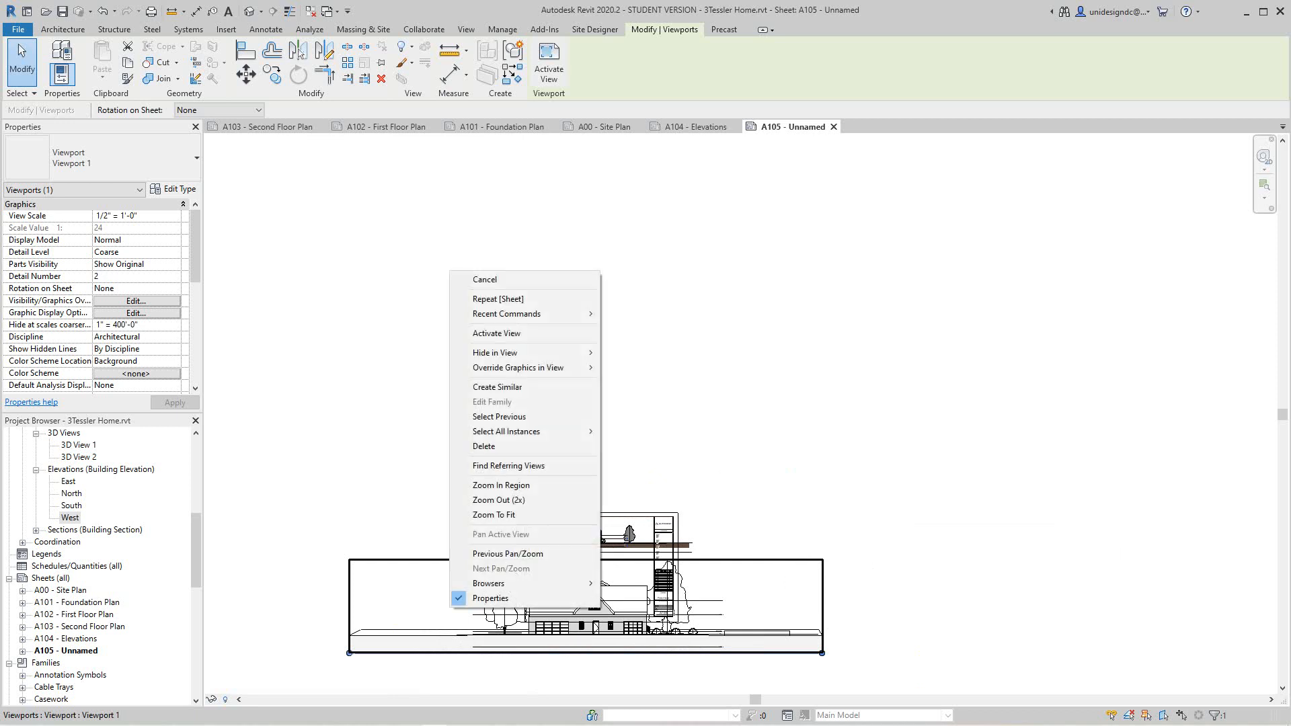
left_click(496, 333)
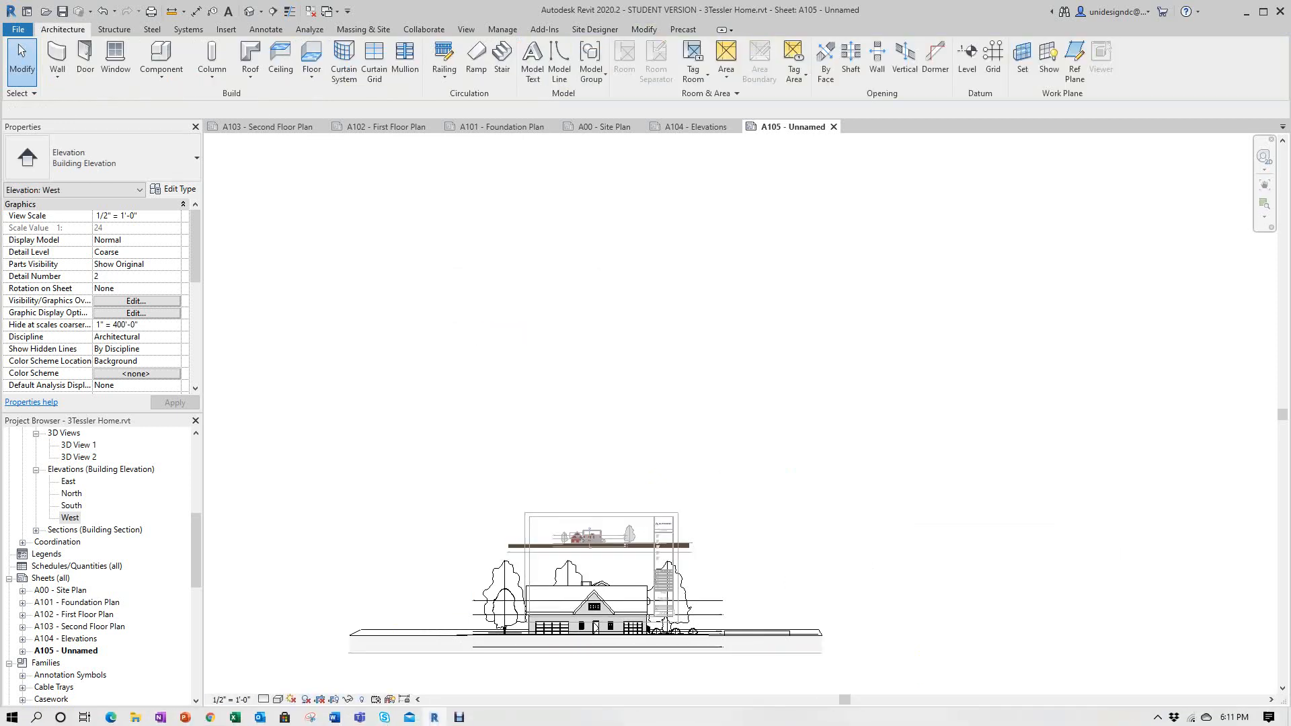
left_click(231, 700)
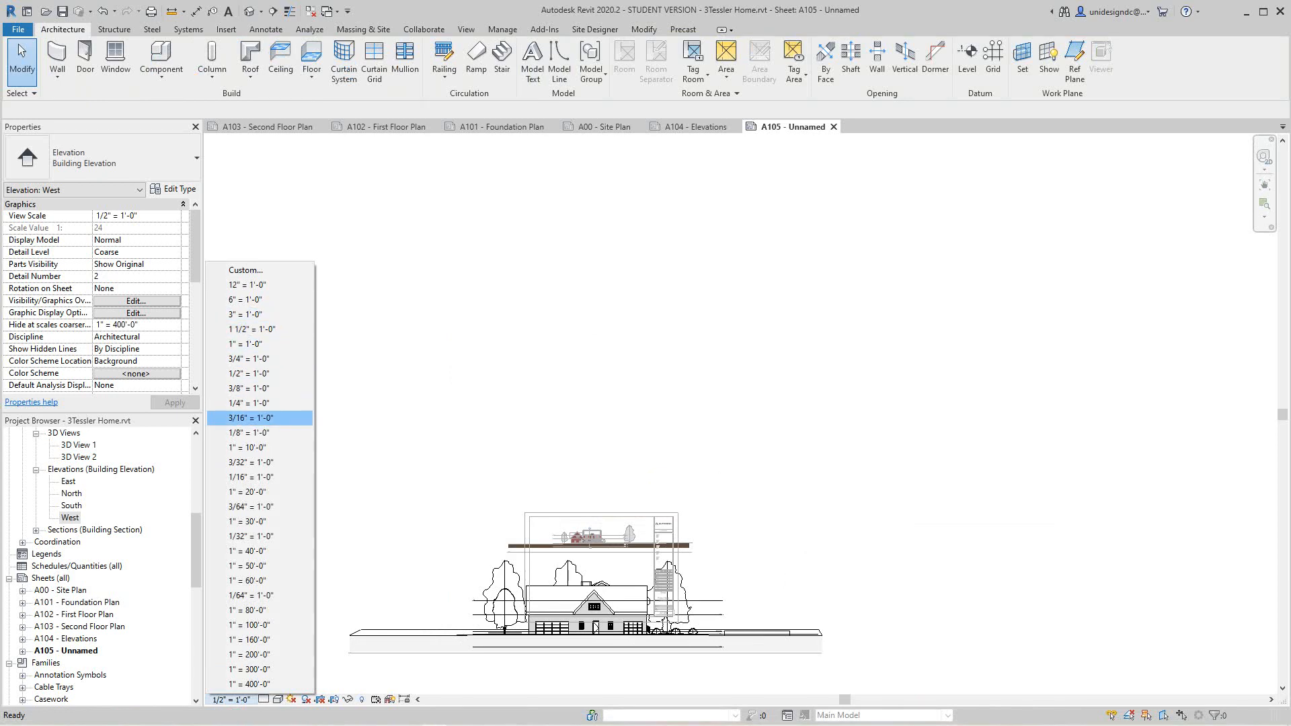
left_click(249, 402)
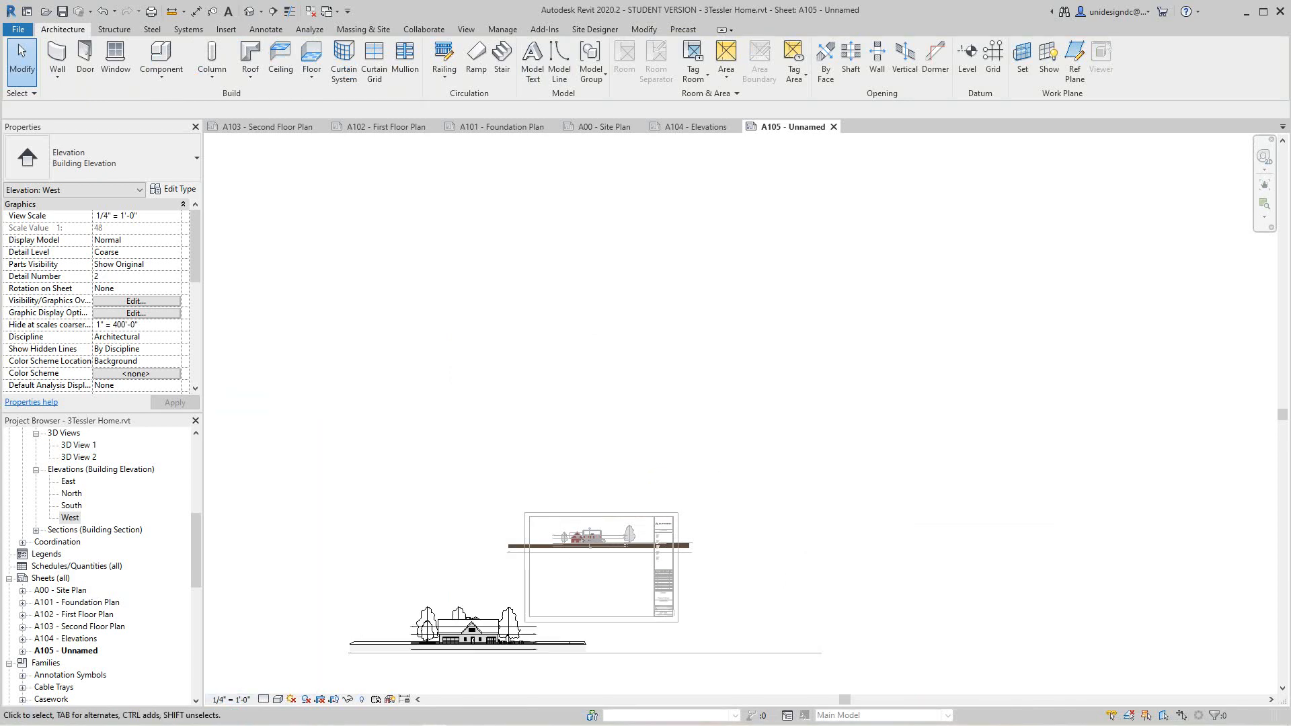
scroll(640, 564, "up", 4)
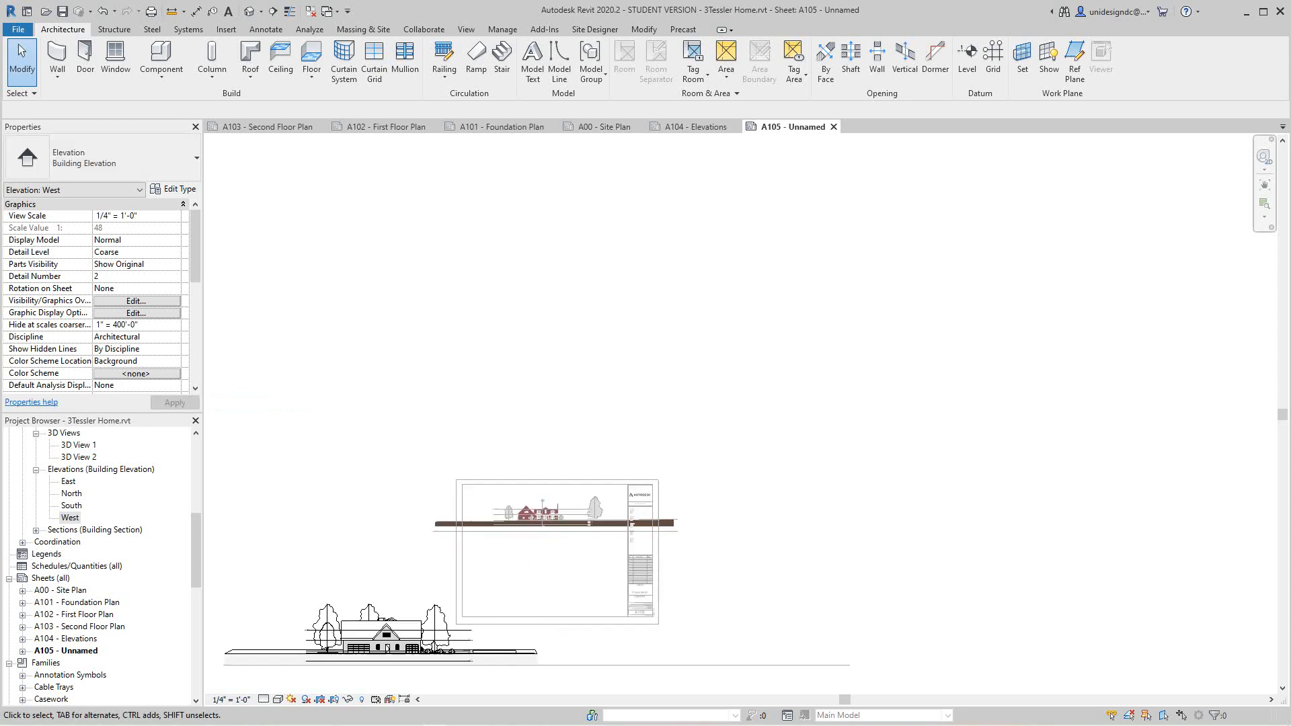
right_click(588, 482)
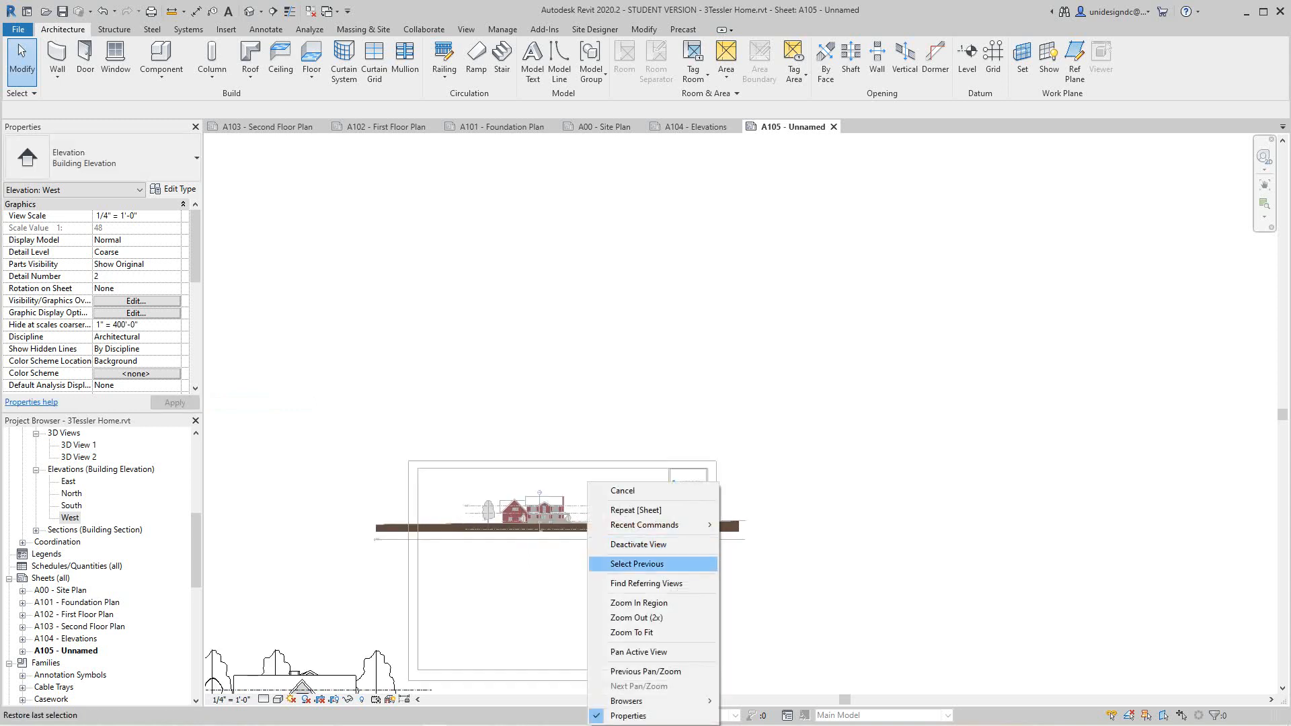
left_click(639, 544)
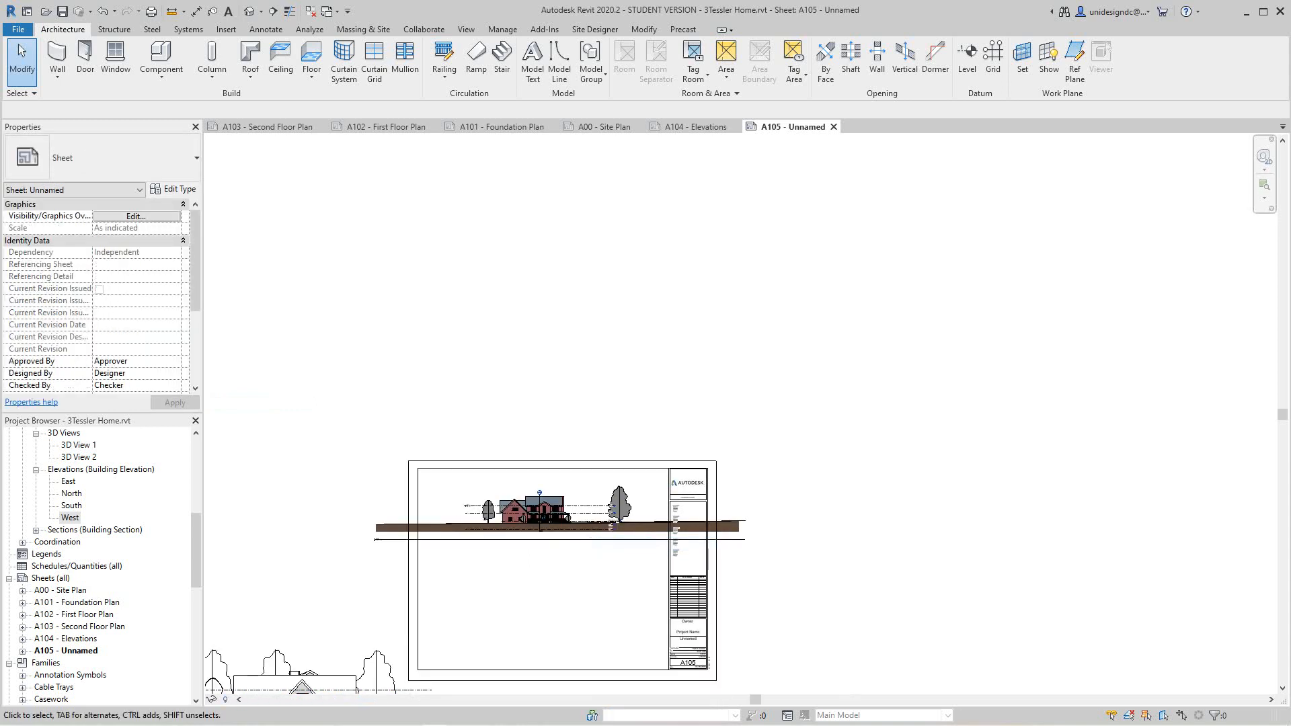
Step: Activate the South elevation viewport on the sheet and change its visual style to Hidden Line
scroll(511, 605, "down", 2)
scroll(464, 570, "up", 4)
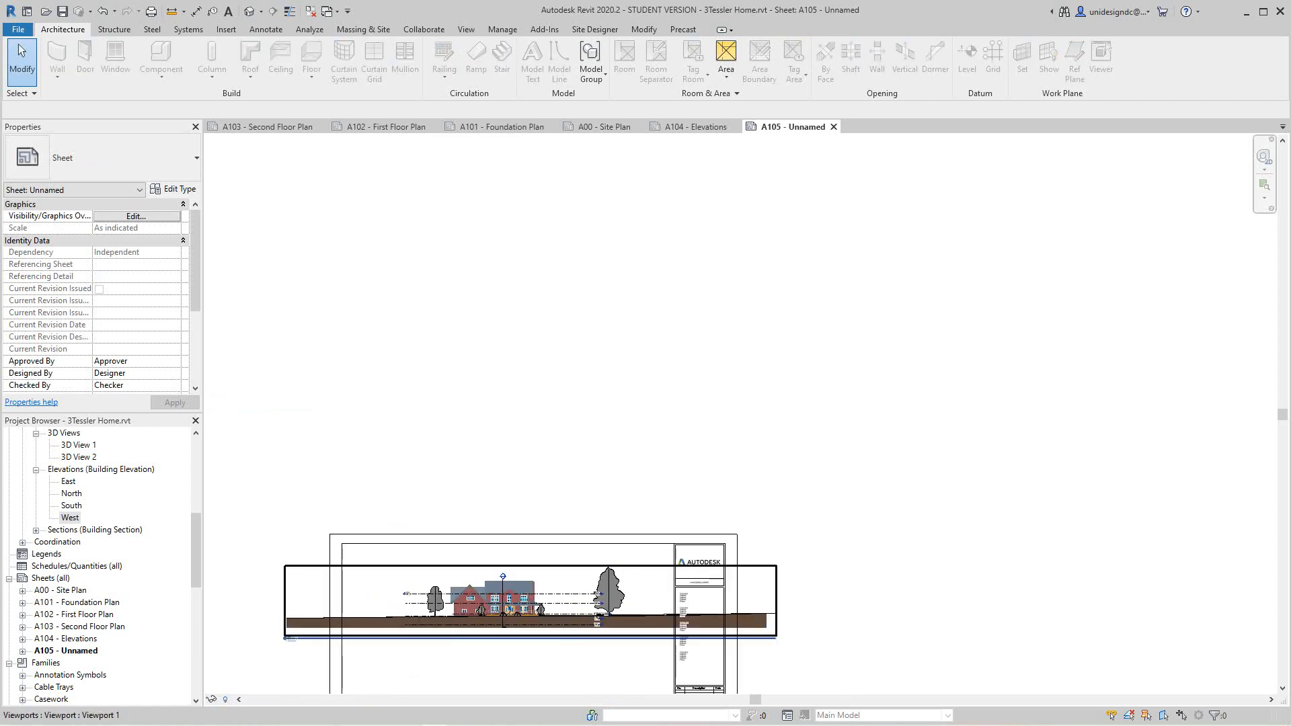
right_click(465, 573)
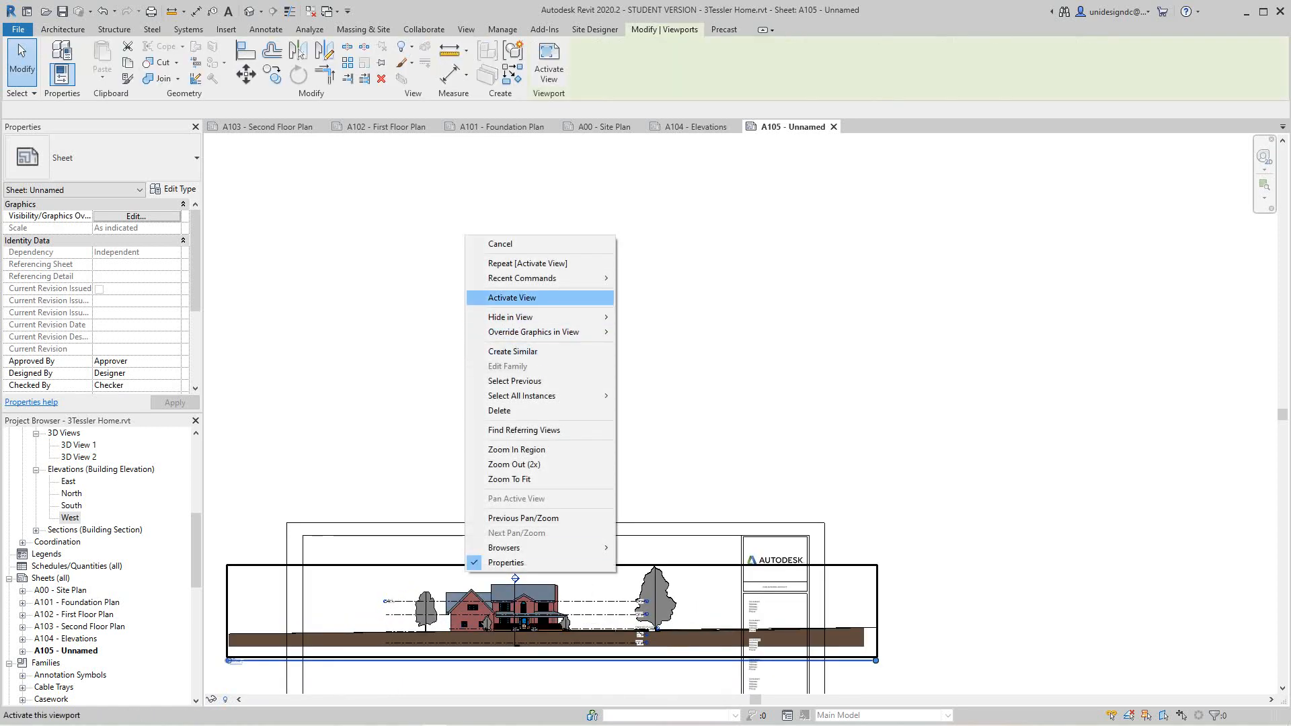
left_click(512, 297)
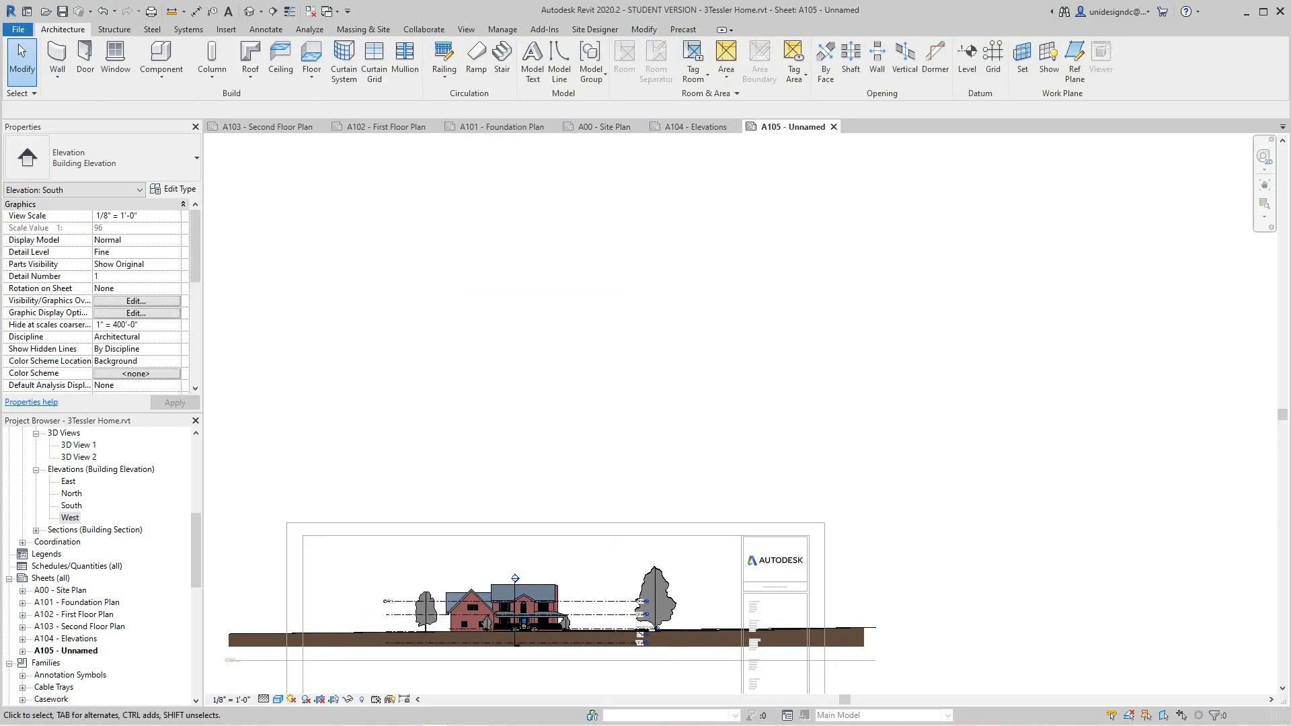
left_click(277, 700)
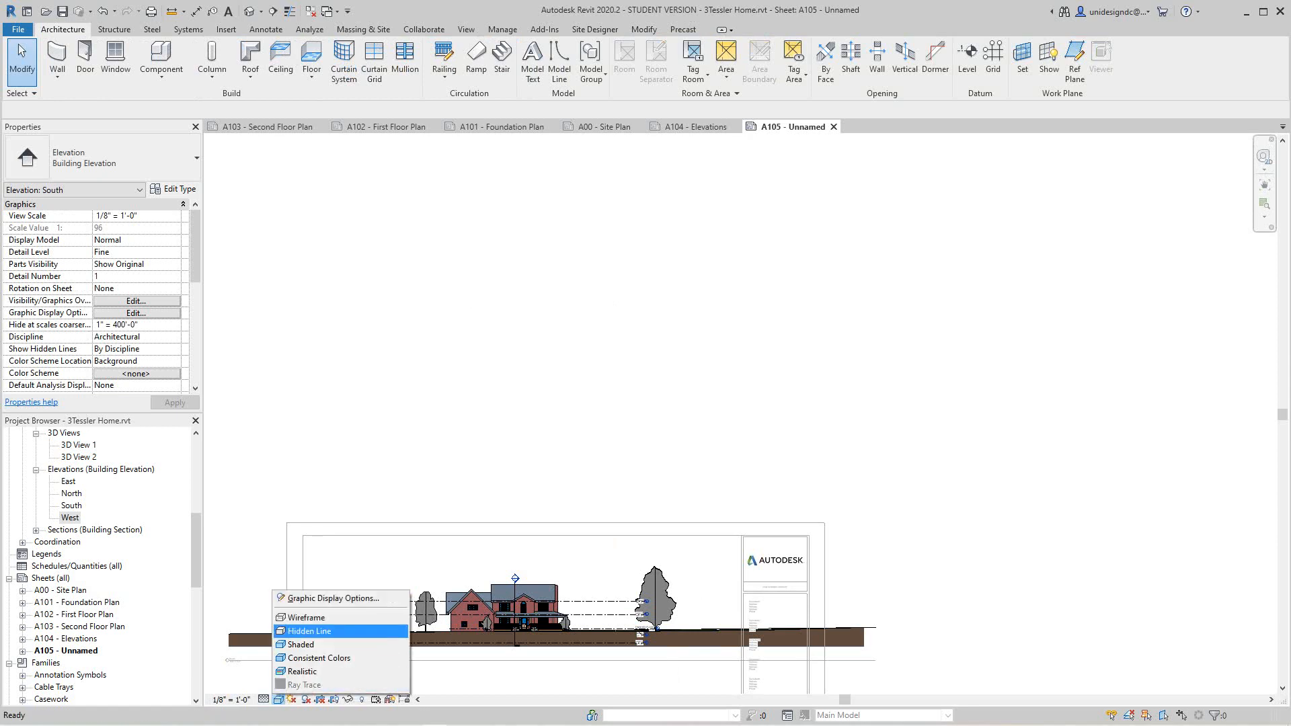
left_click(309, 631)
middle_click_drag(471, 600, 506, 403)
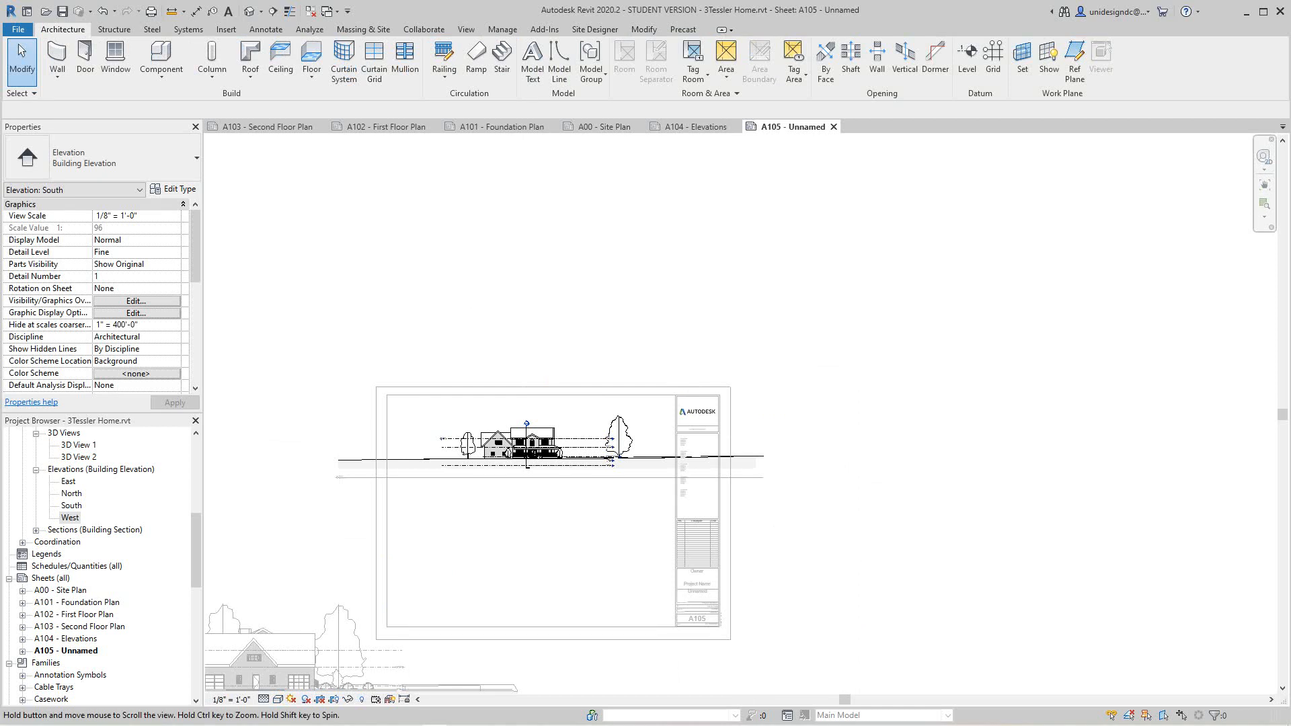
Step: Set the active South elevation's view scale to 1/4" = 1'-0"
scroll(473, 523, "down", 2)
scroll(488, 468, "up", 1)
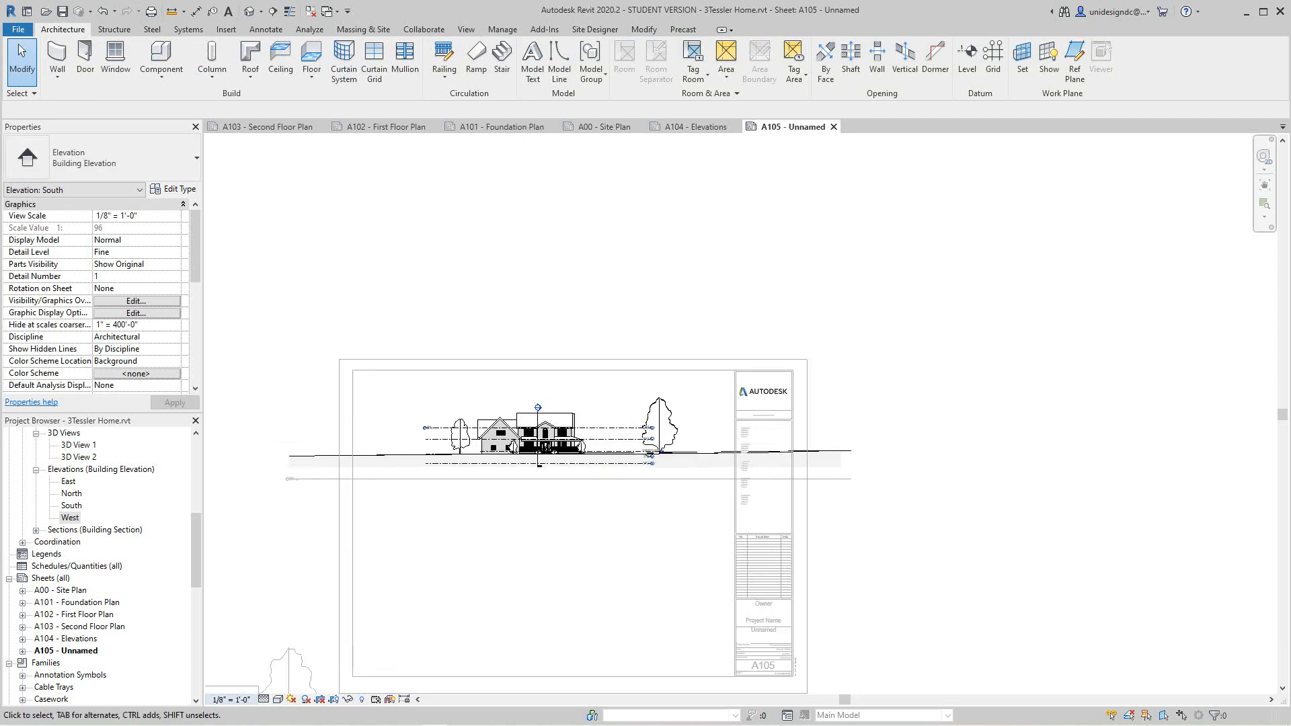
left_click(230, 700)
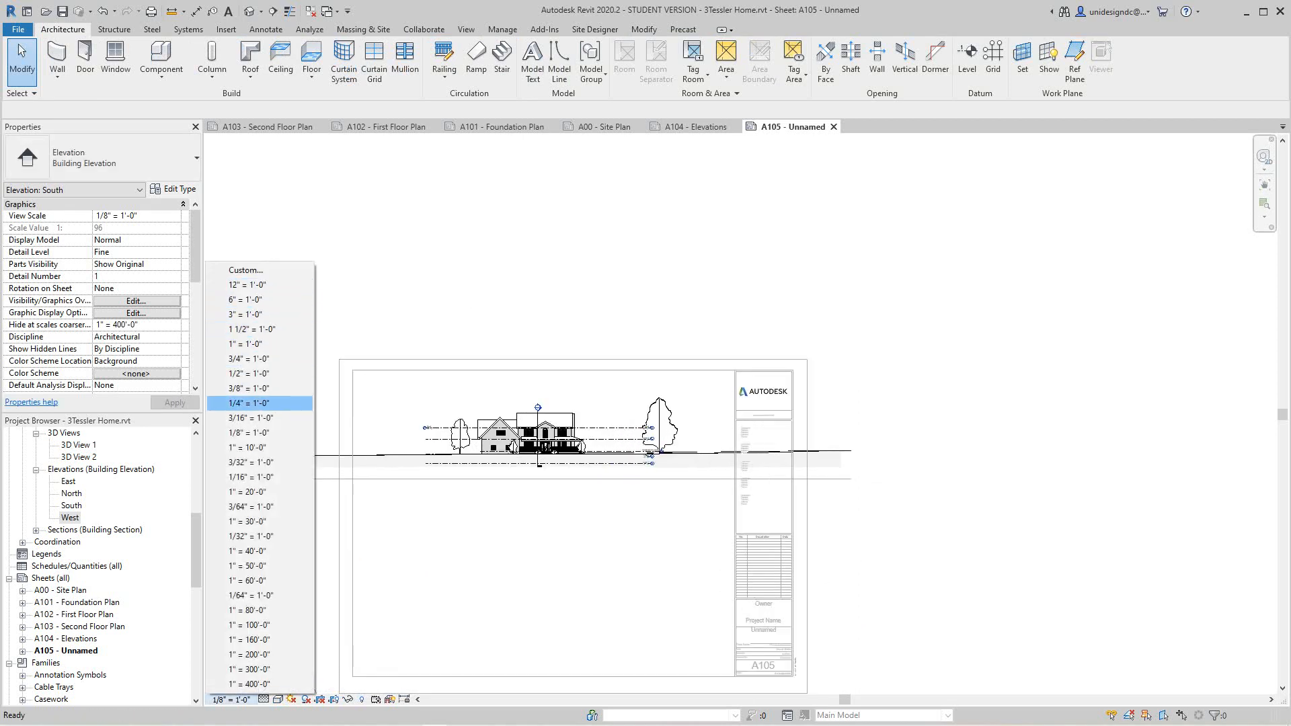
left_click(248, 403)
scroll(542, 290, "down", 4)
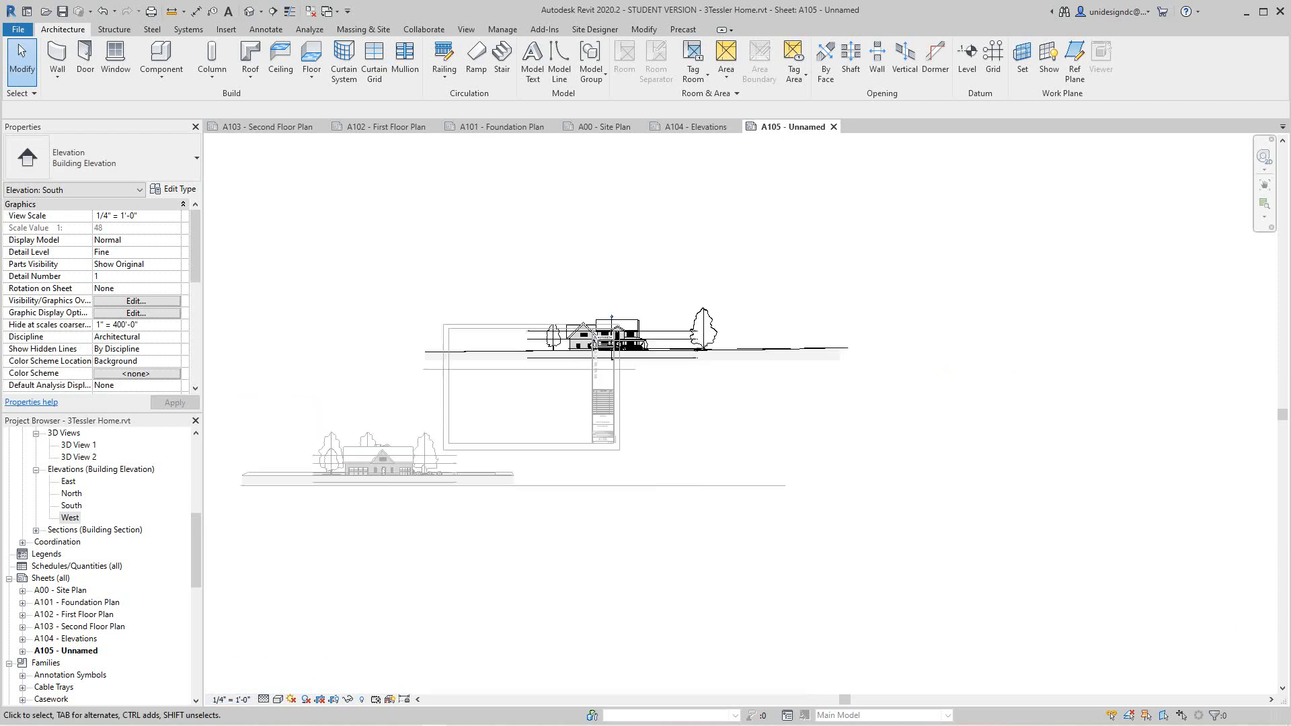
scroll(471, 273, "up", 2)
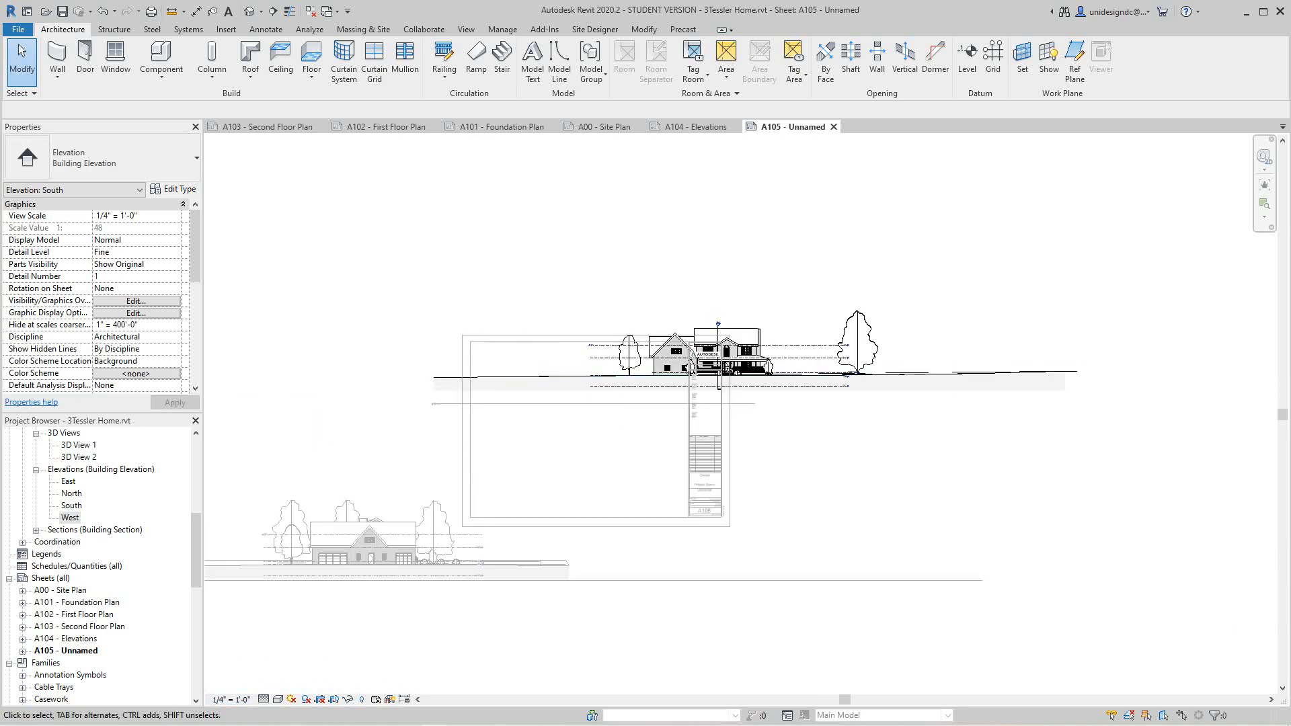
Step: Show the crop region of the active South elevation view
right_click(690, 366)
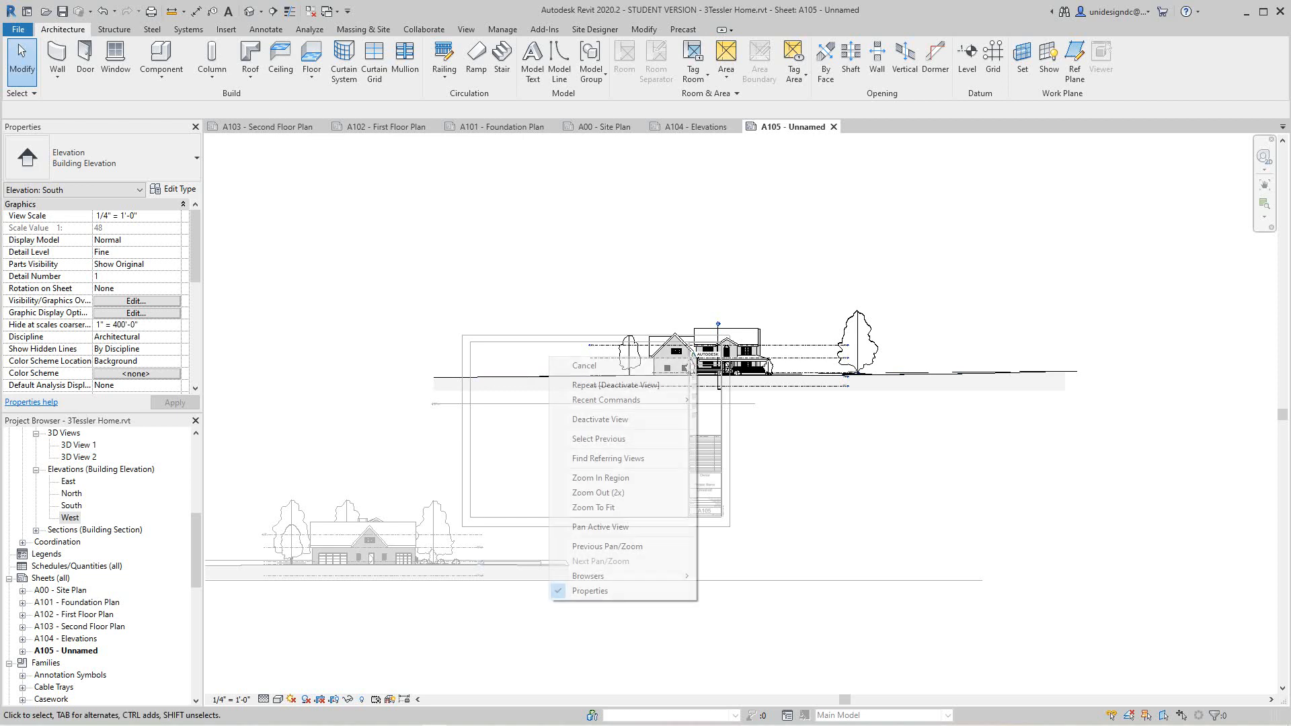
key("Escape")
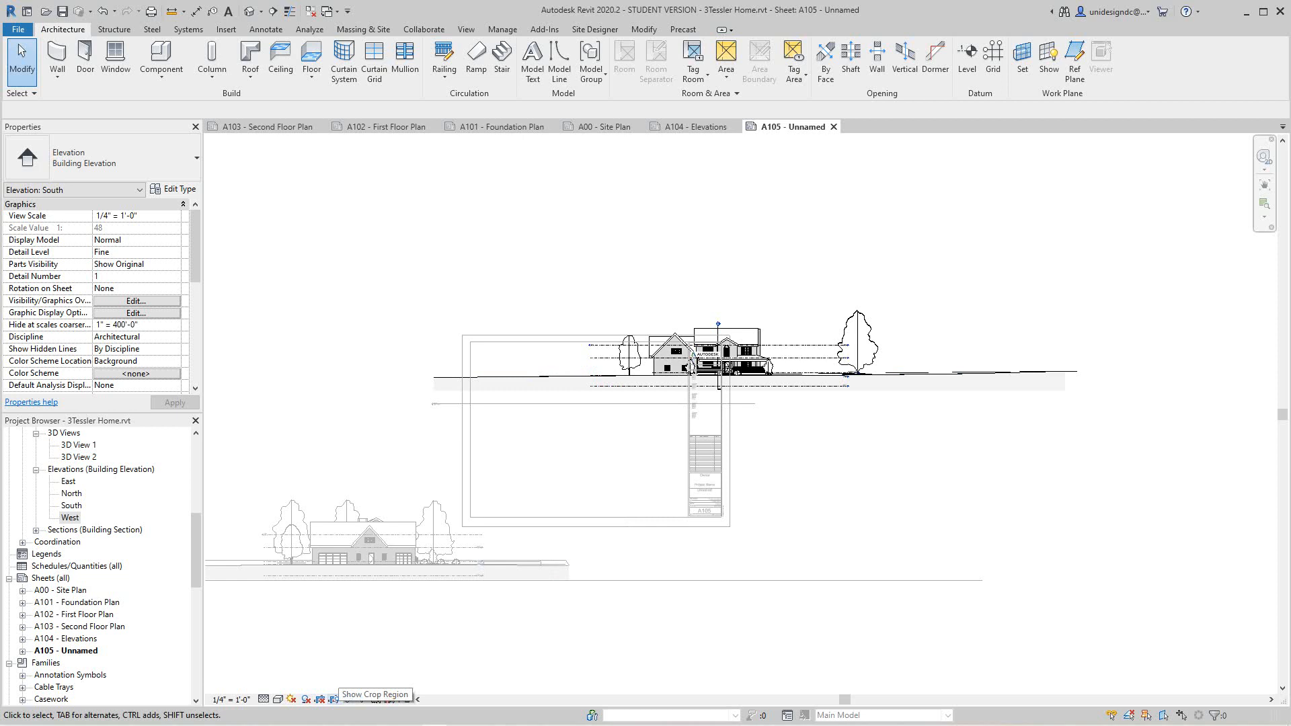
left_click(334, 700)
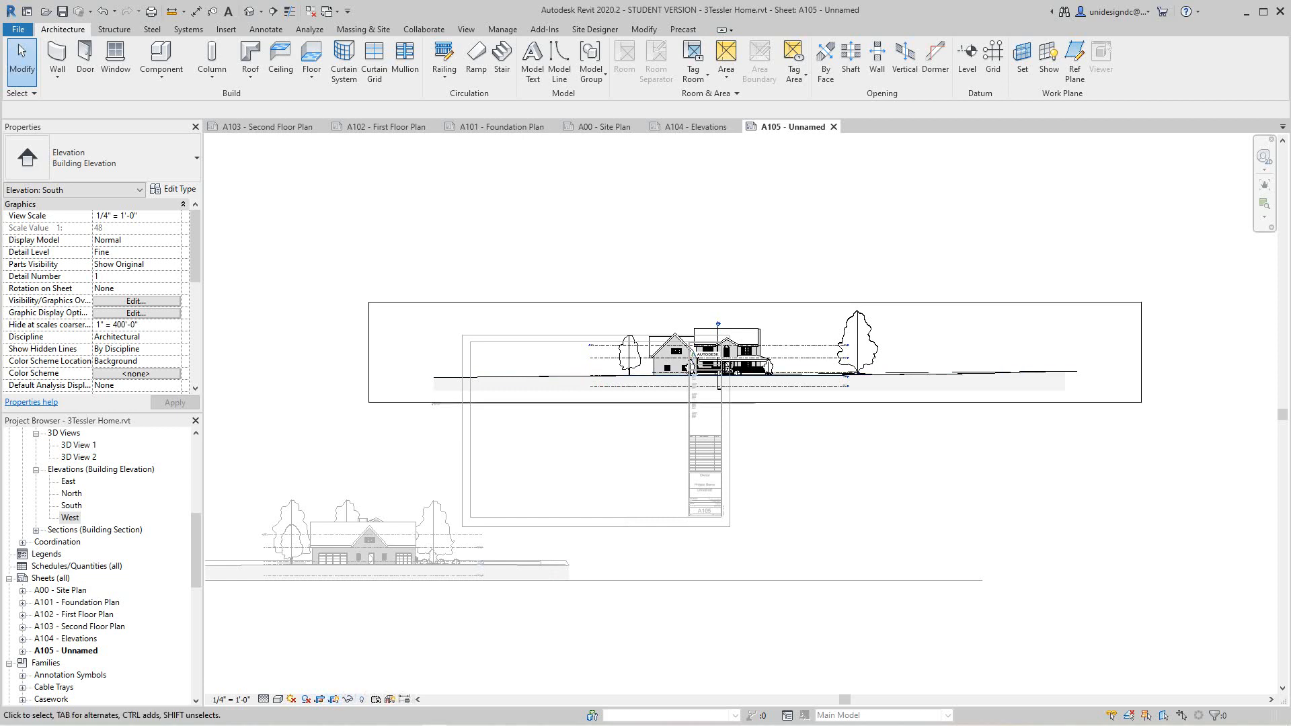
Step: Pull the left and right edges of the South elevation's crop region in close to the house
left_click(368, 352)
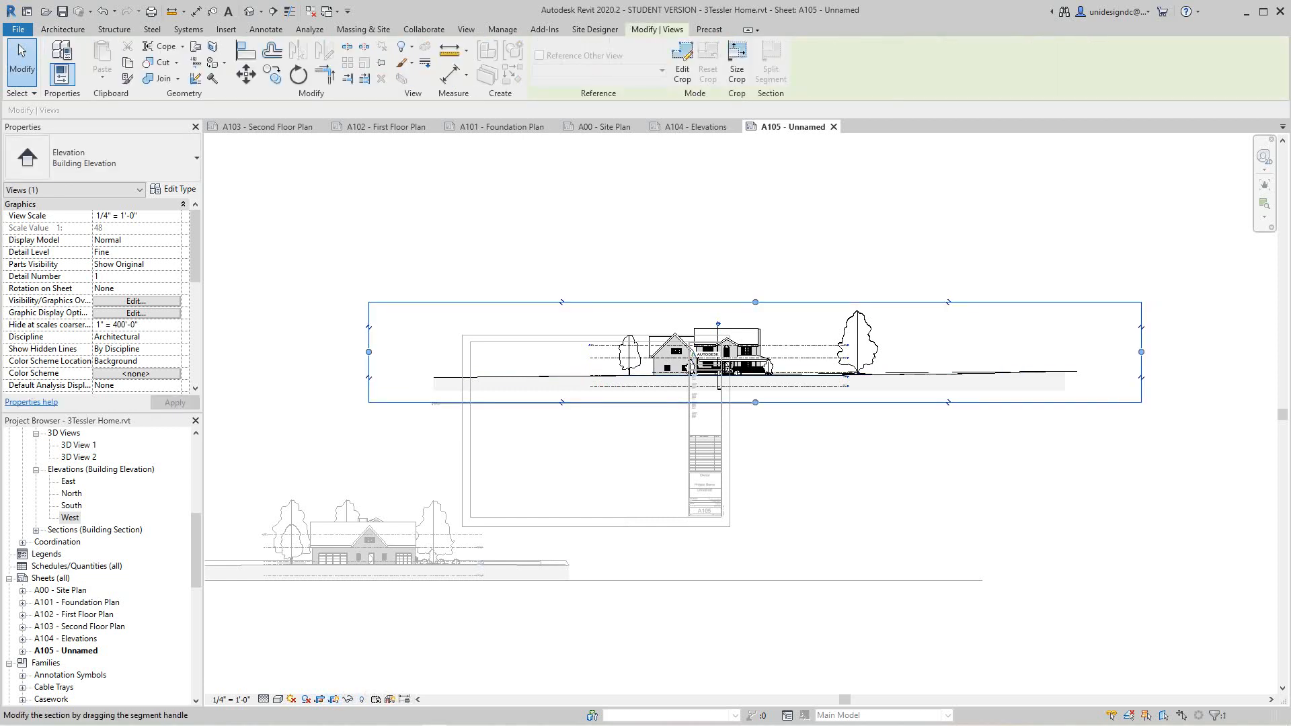
left_click_drag(368, 352, 601, 351)
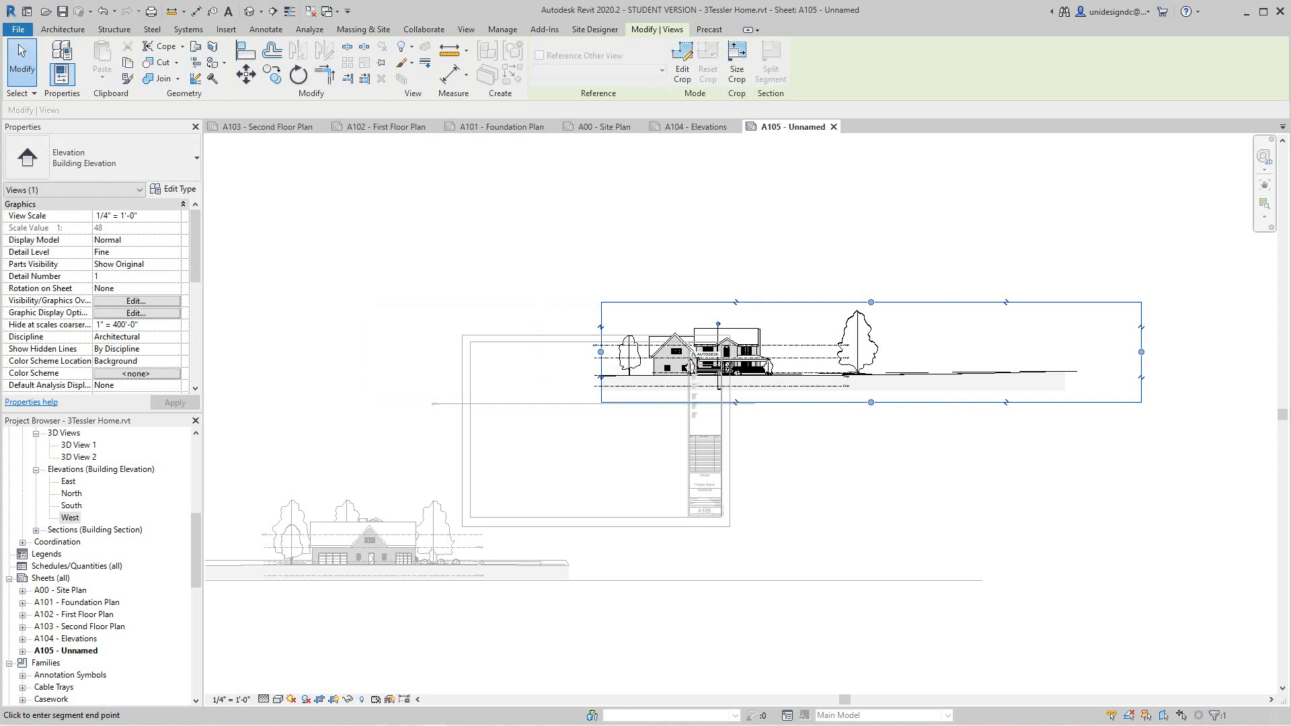
left_click_drag(1141, 352, 906, 351)
scroll(1054, 352, "up", 2)
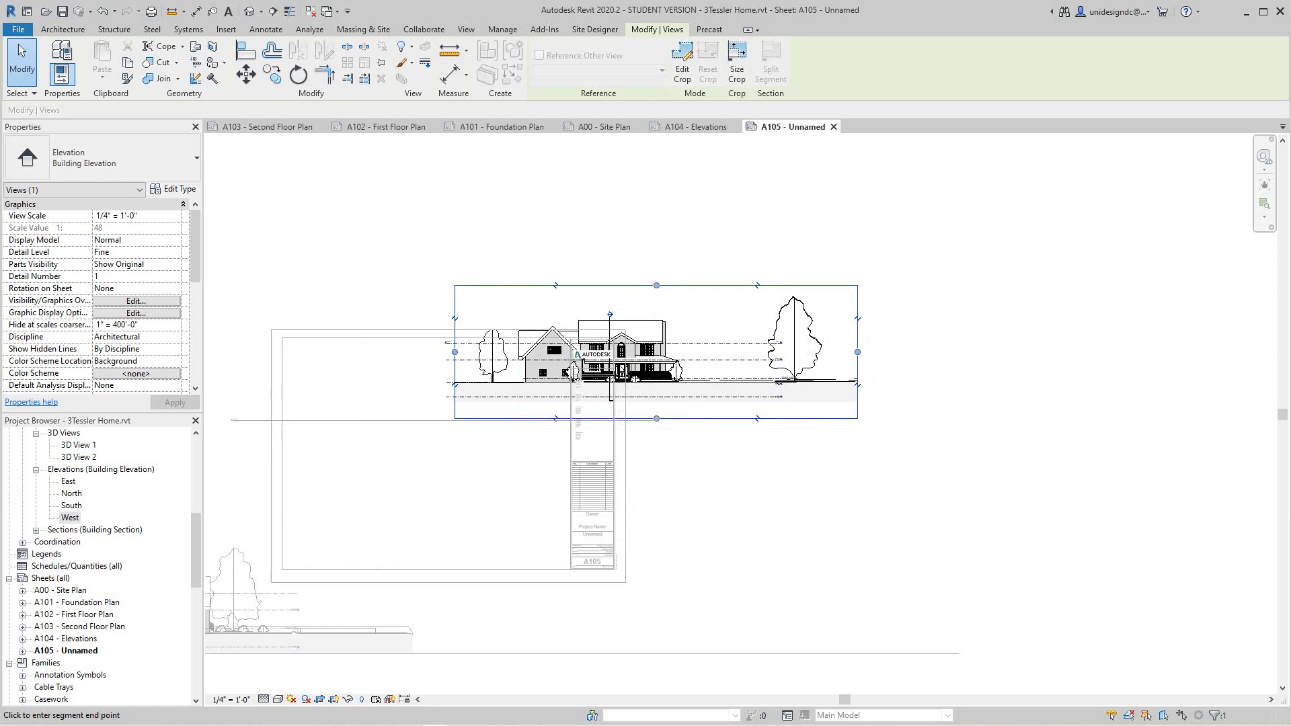
left_click_drag(858, 352, 702, 349)
scroll(746, 351, "up", 2)
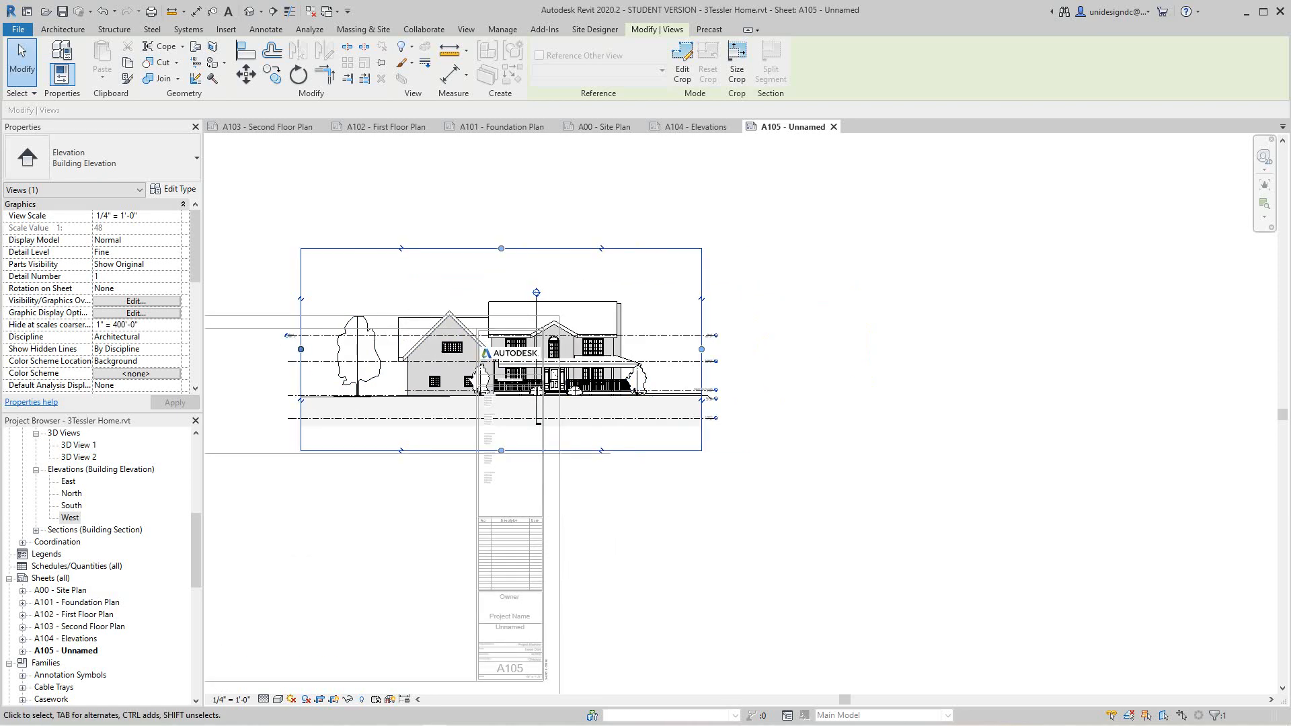
left_click_drag(301, 349, 365, 349)
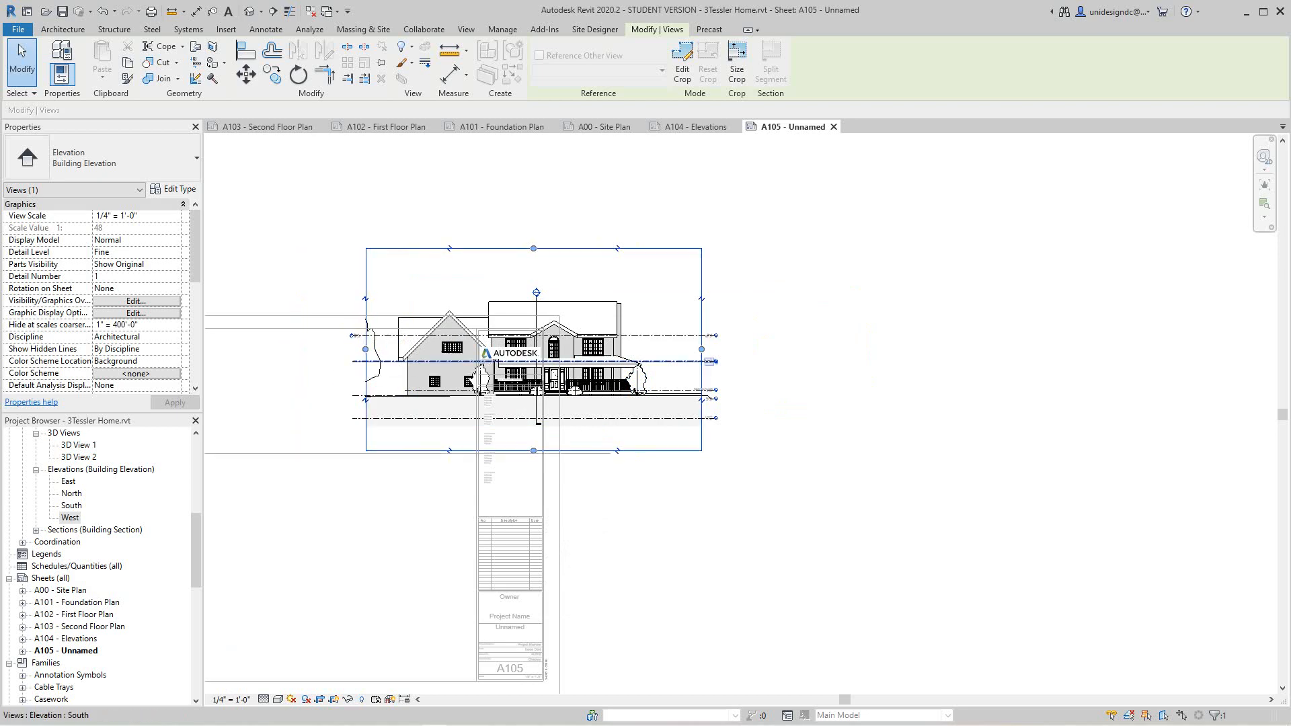
Step: Deactivate the South view and move its viewport inside the upper part of sheet A105
scroll(320, 361, "down", 2)
middle_click_drag(319, 361, 539, 354)
right_click(798, 331)
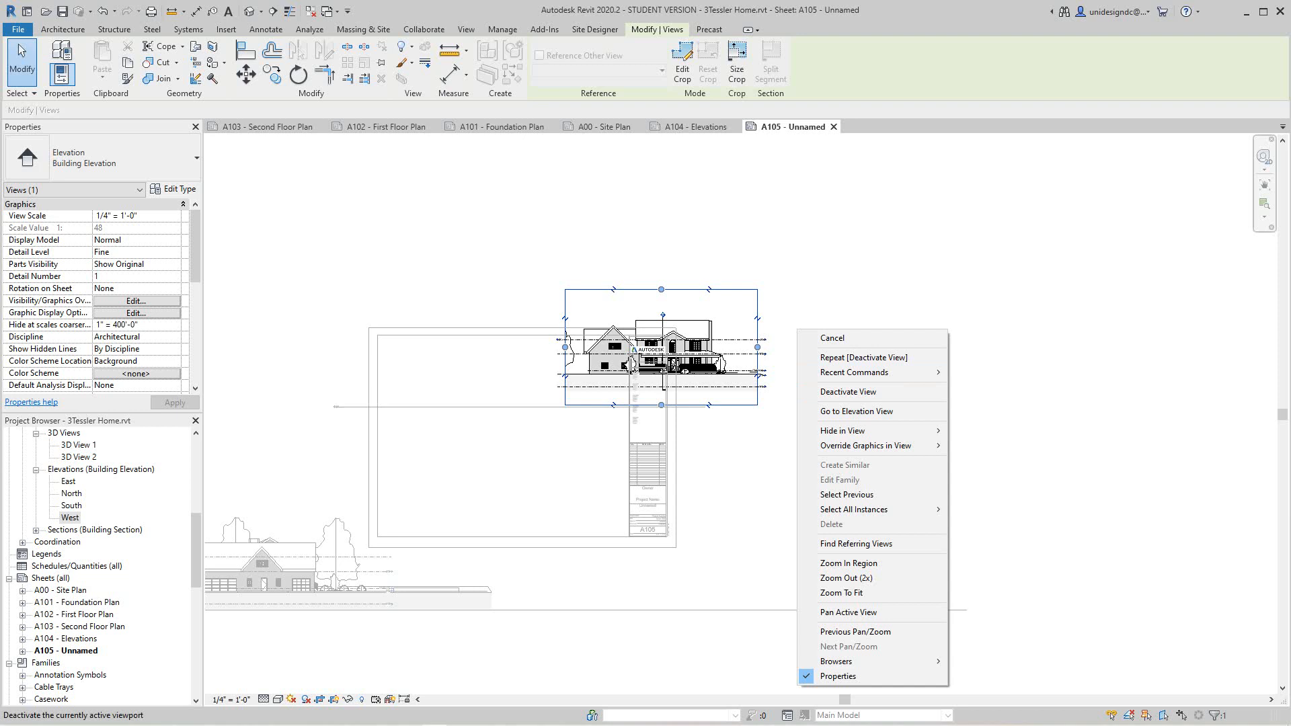
key("Escape")
right_click(442, 258)
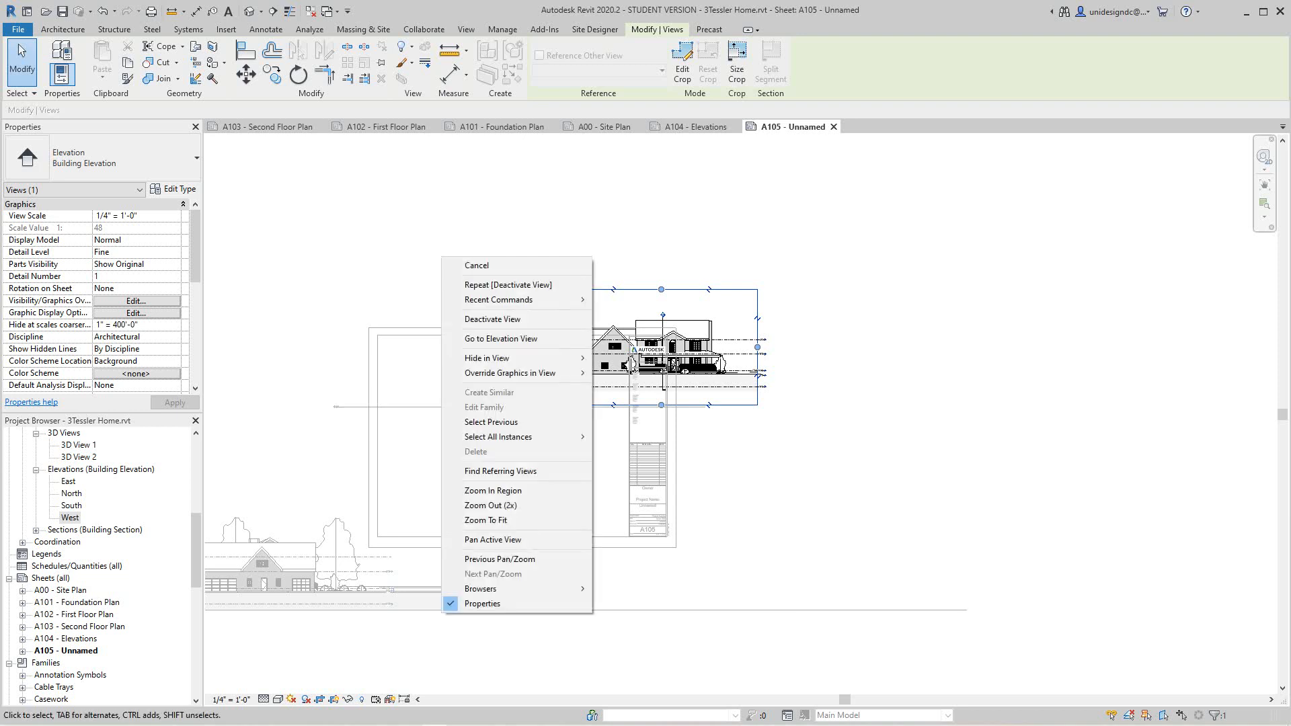
left_click(492, 319)
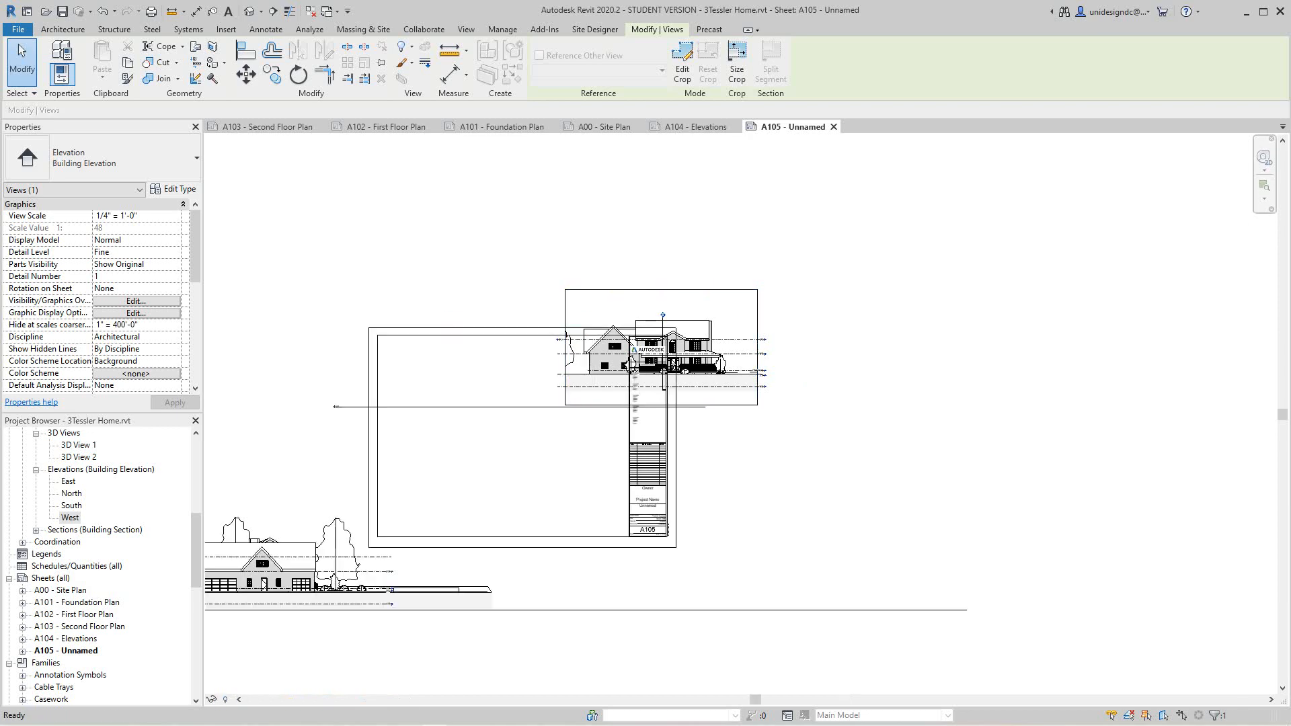
left_click_drag(624, 367, 463, 382)
scroll(399, 276, "down", 1)
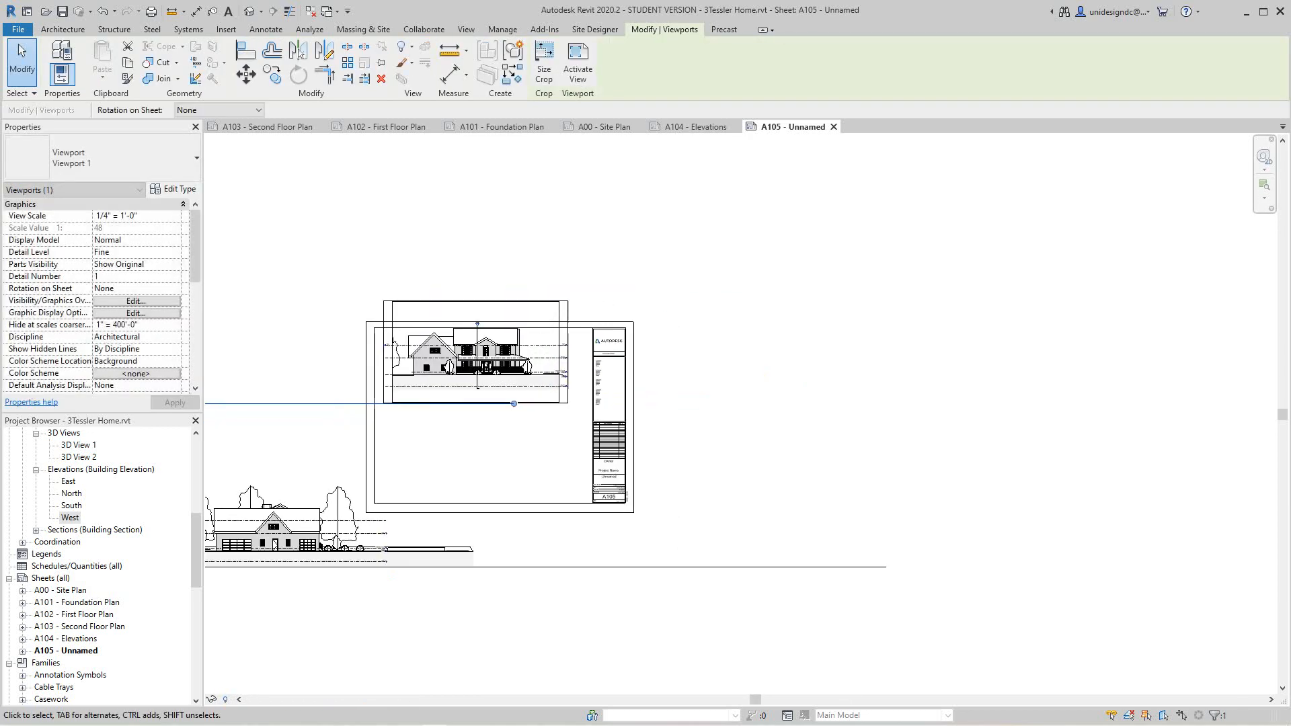
scroll(402, 399, "down", 1)
key("Escape")
scroll(378, 543, "down", 1)
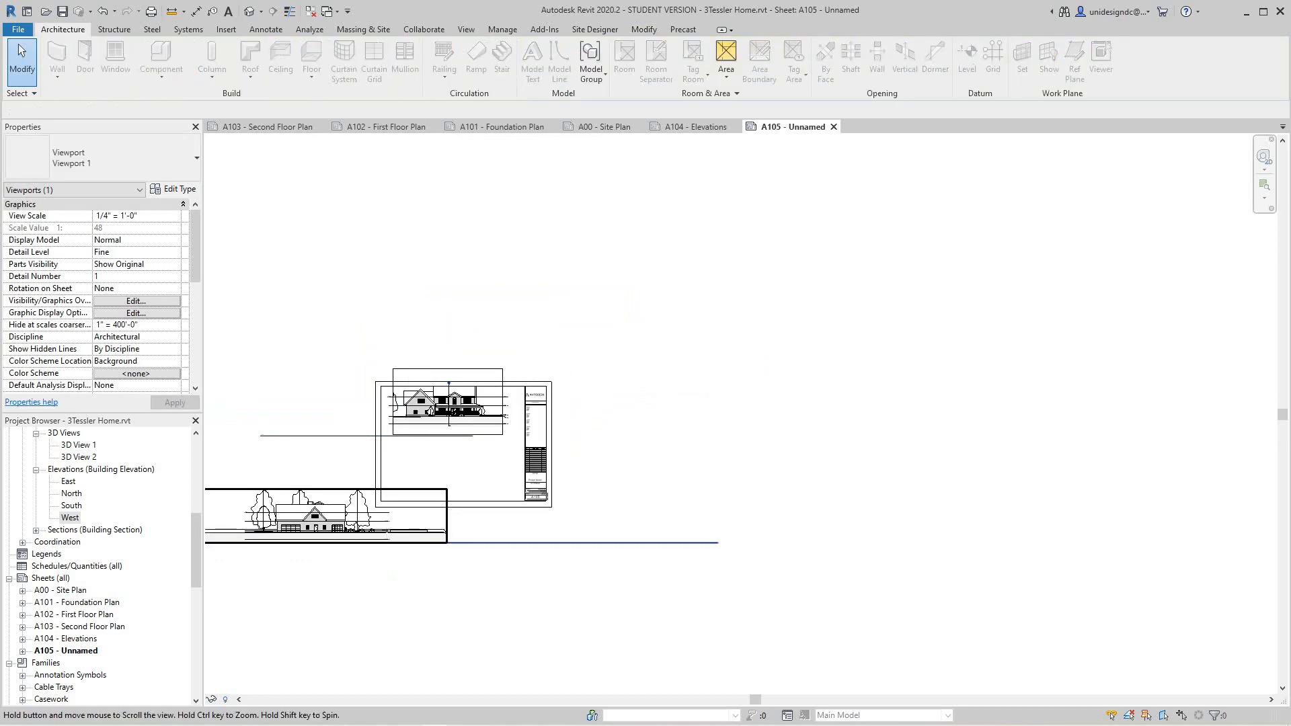
Step: Shorten the South viewport's title line from both ends to a short underline
middle_click_drag(378, 542, 430, 531)
scroll(457, 438, "up", 2)
left_click(575, 415)
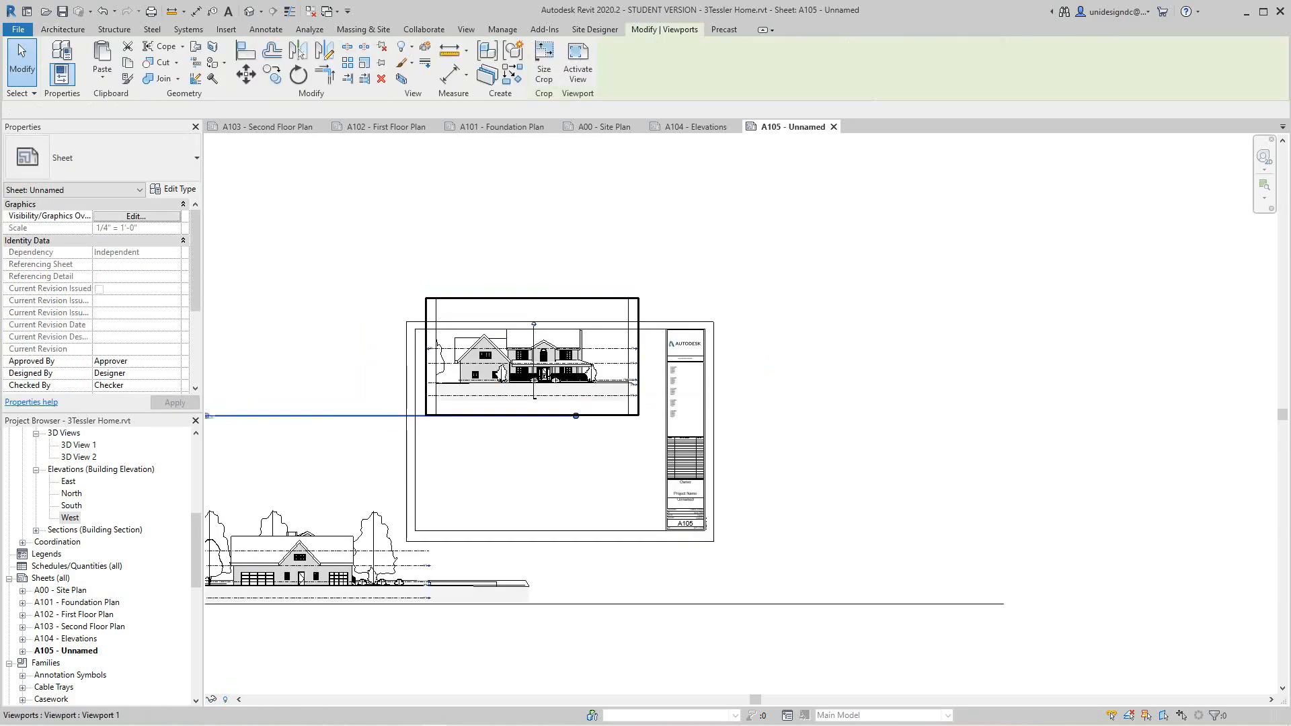
scroll(327, 400, "up", 3)
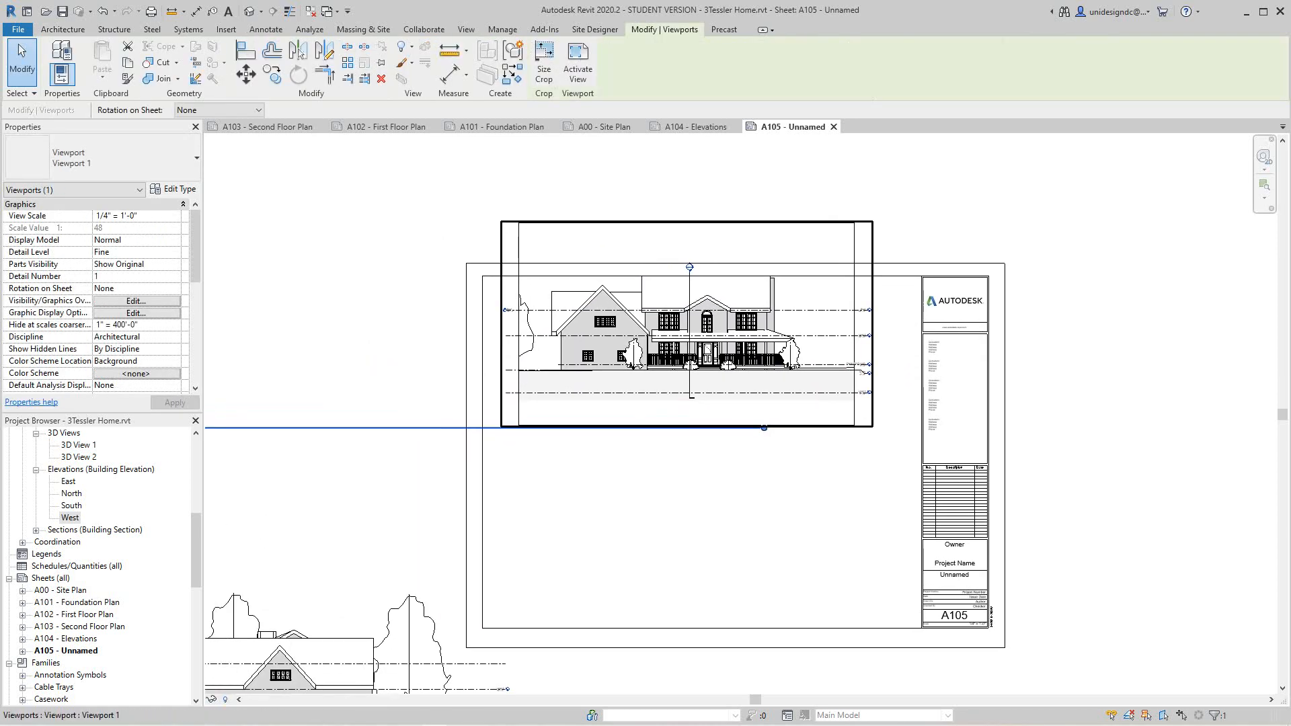
left_click_drag(764, 428, 685, 428)
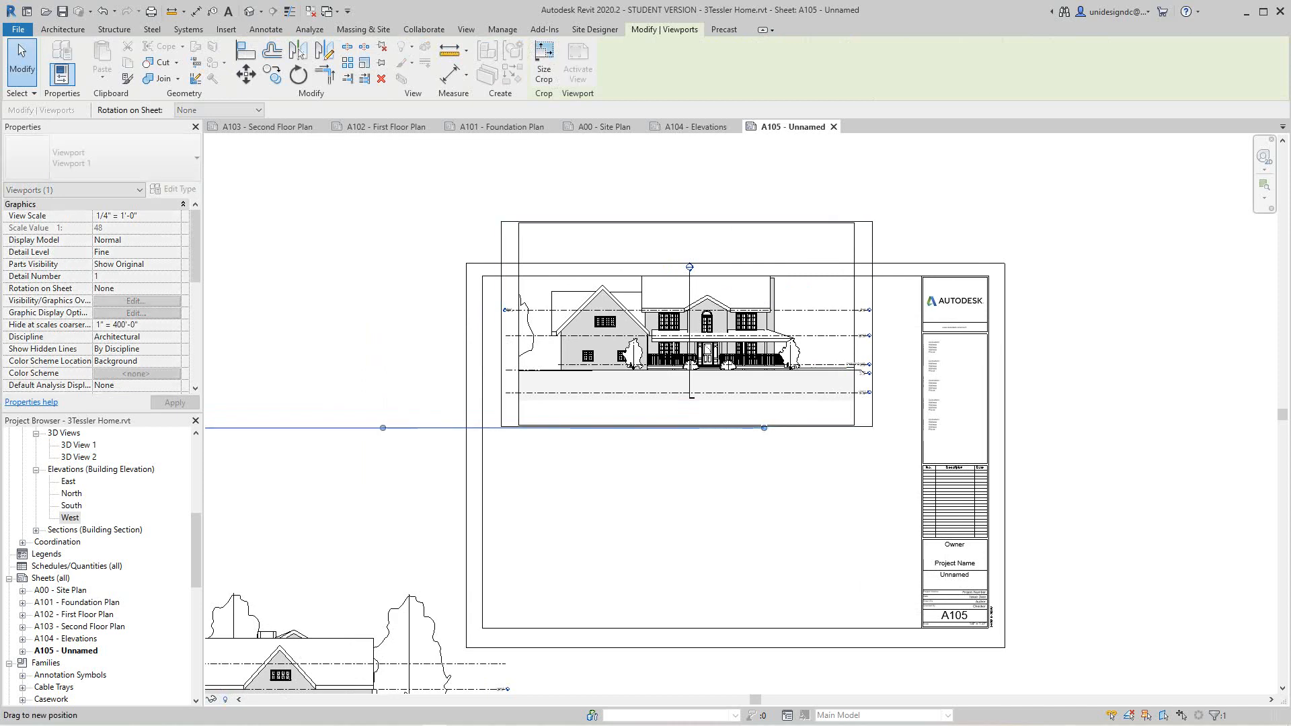
left_click_drag(382, 428, 285, 427)
scroll(285, 438, "up", 1)
middle_click_drag(285, 439, 575, 448)
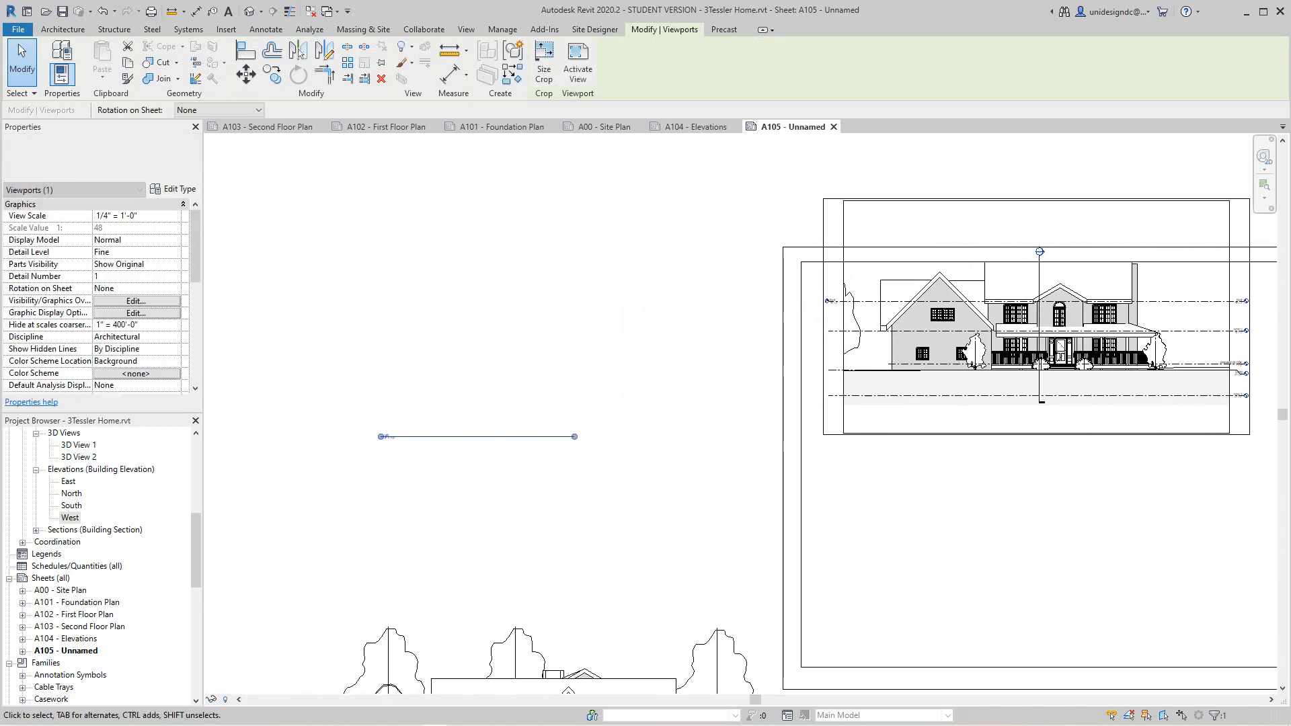
left_click(575, 437)
Step: Move the South view title just beneath the lower-left corner of its viewport
left_click_drag(442, 437, 463, 374)
key("Escape")
scroll(387, 436, "up", 2)
left_click_drag(956, 403, 1127, 445)
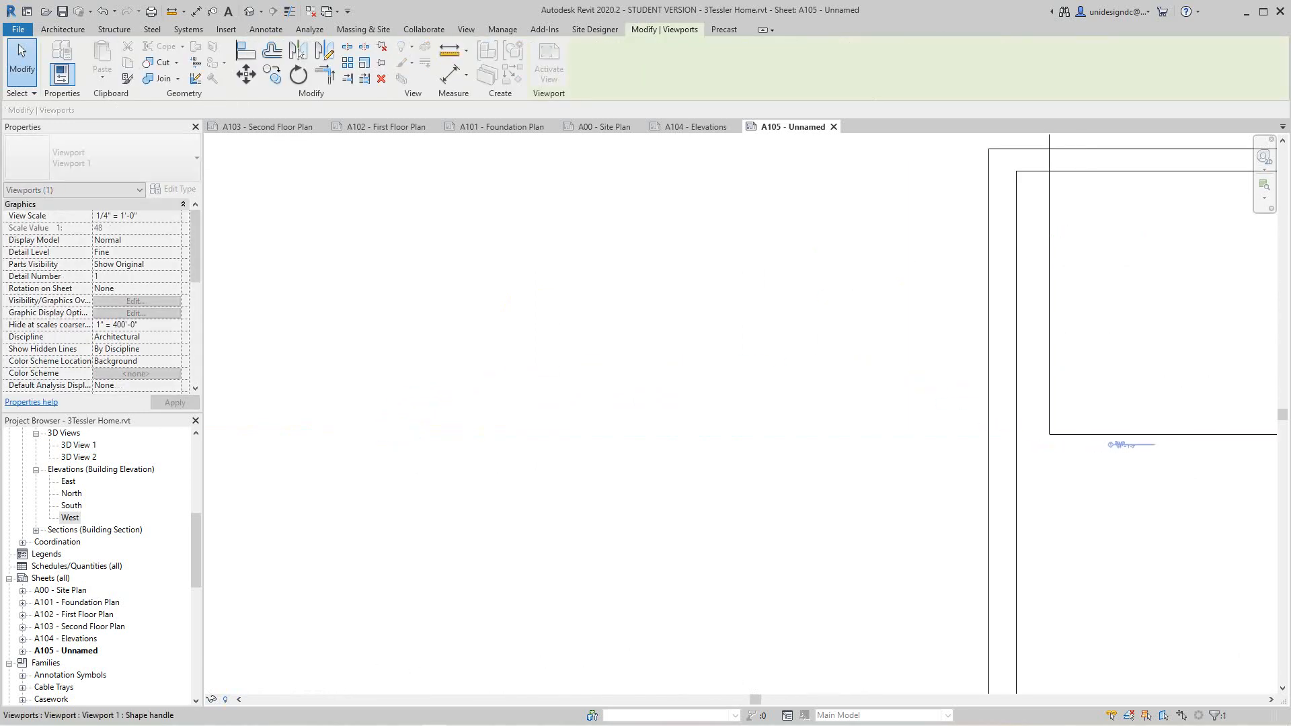
middle_click_drag(1127, 444, 537, 527)
scroll(671, 535, "down", 4)
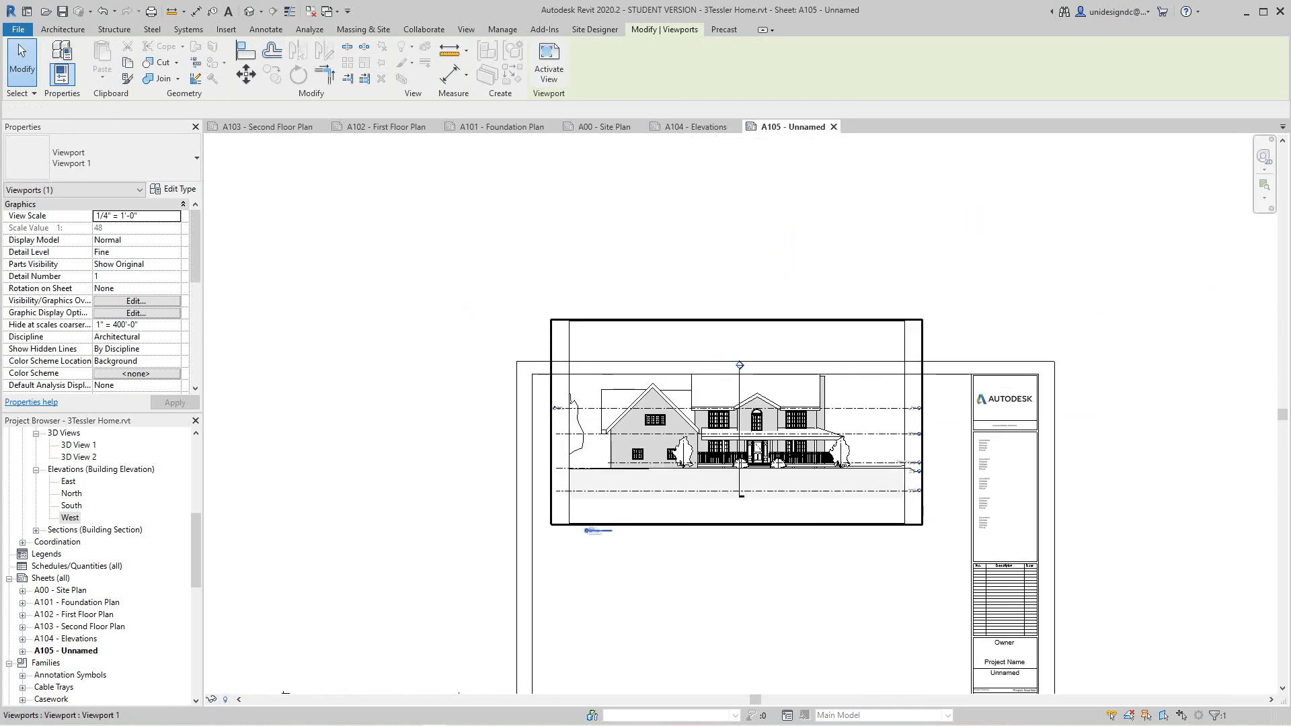
Step: Activate the South view and lower the top edge of its crop region to just above the section marker
right_click(690, 499)
left_click(737, 224)
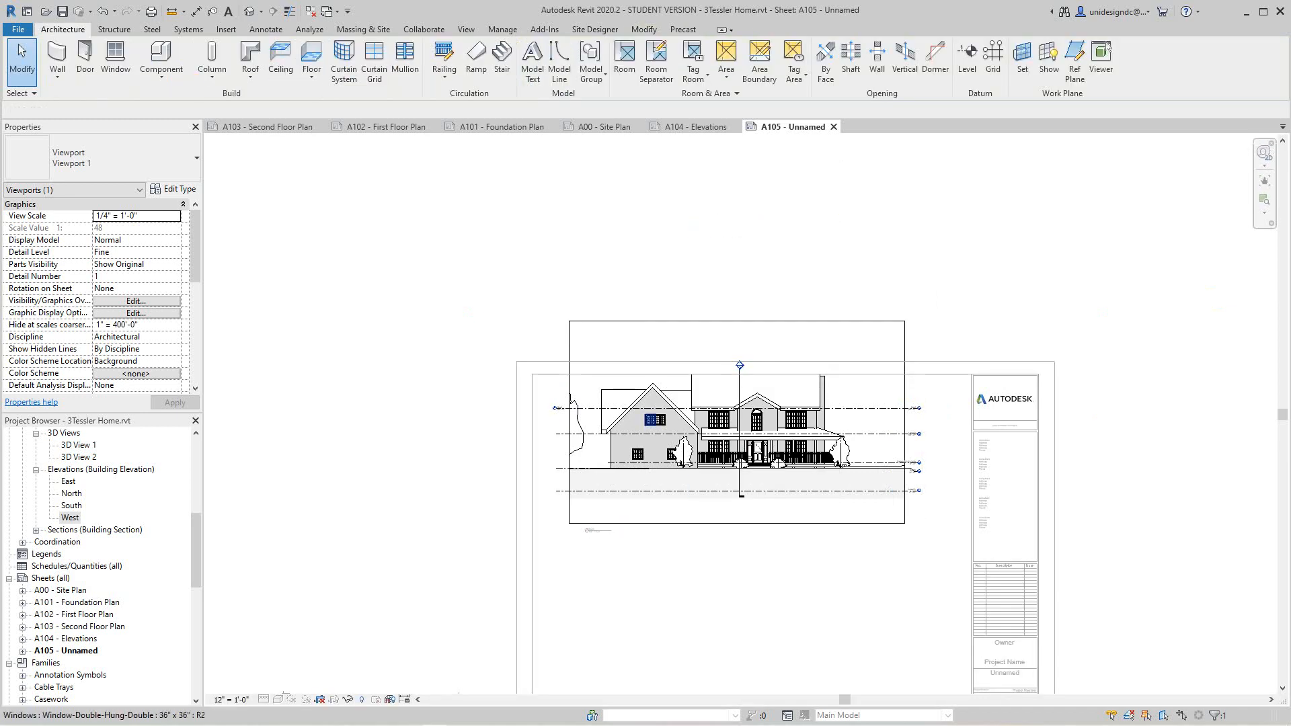
left_click(737, 320)
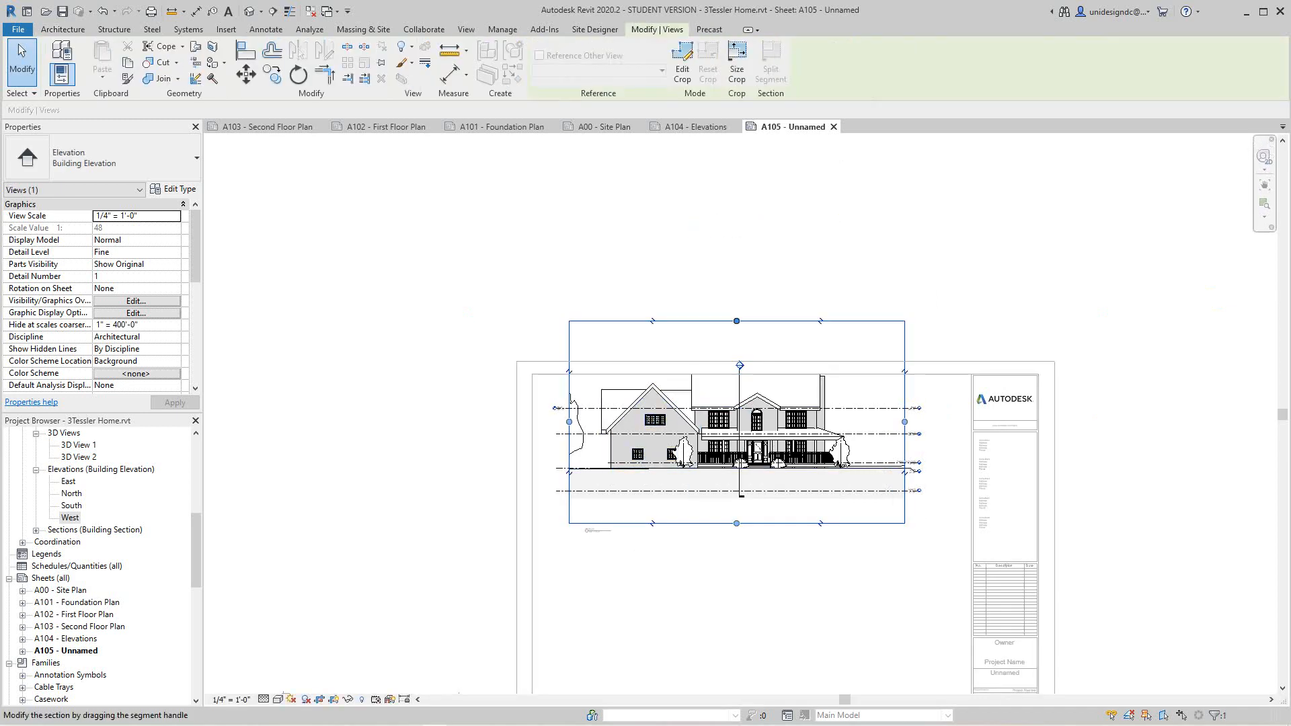
left_click_drag(737, 321, 740, 359)
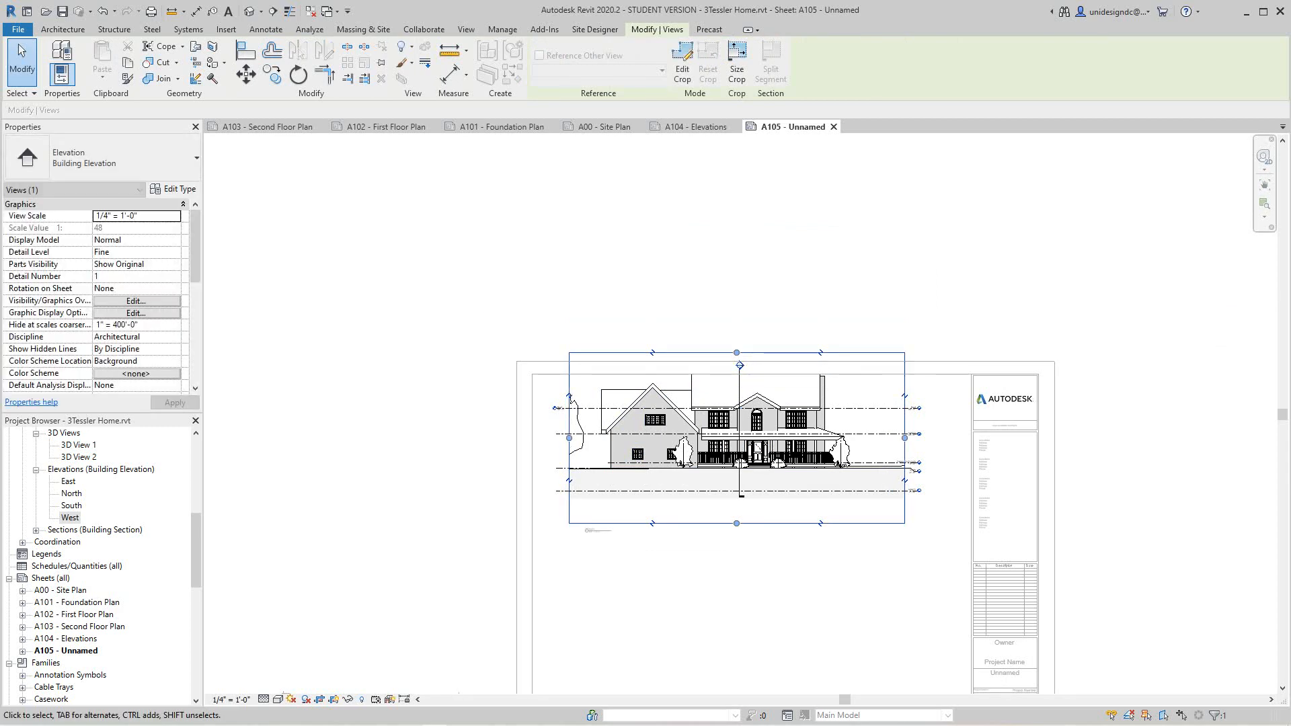
key("Escape")
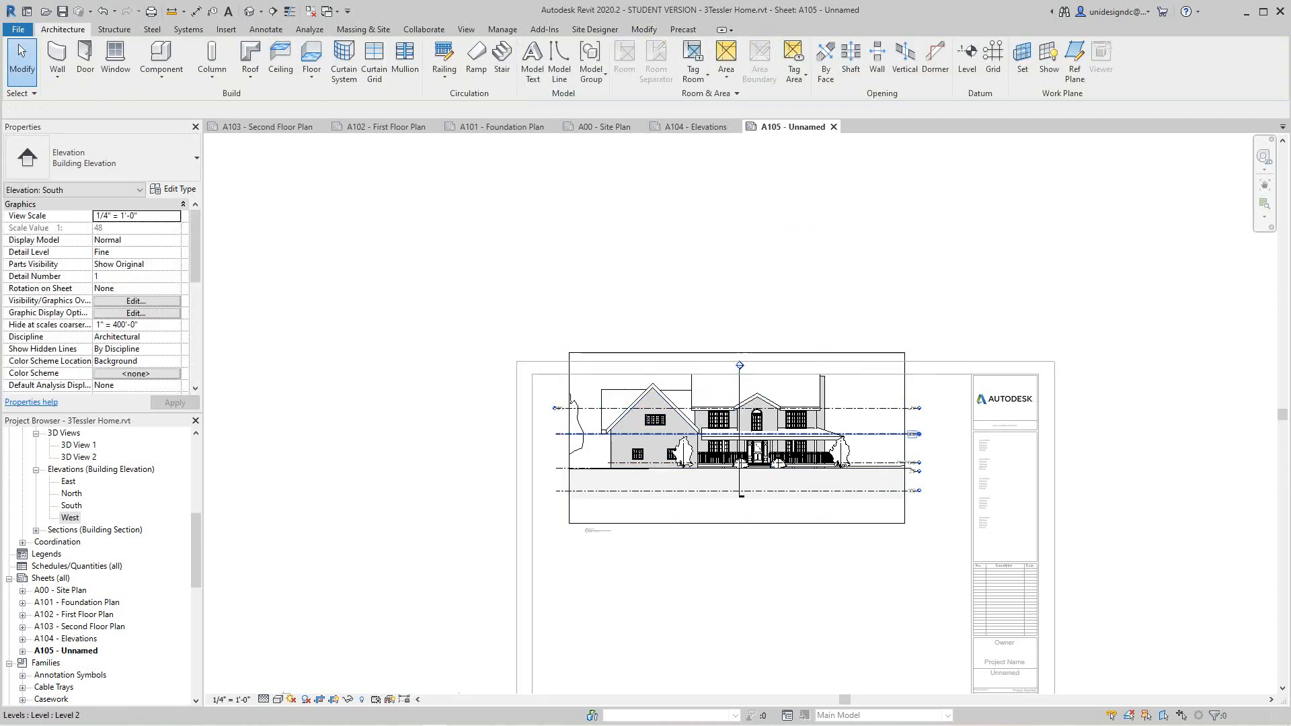
Step: Pull the right crop edge of the South elevation slightly closer to the house and deactivate the view
left_click(905, 438)
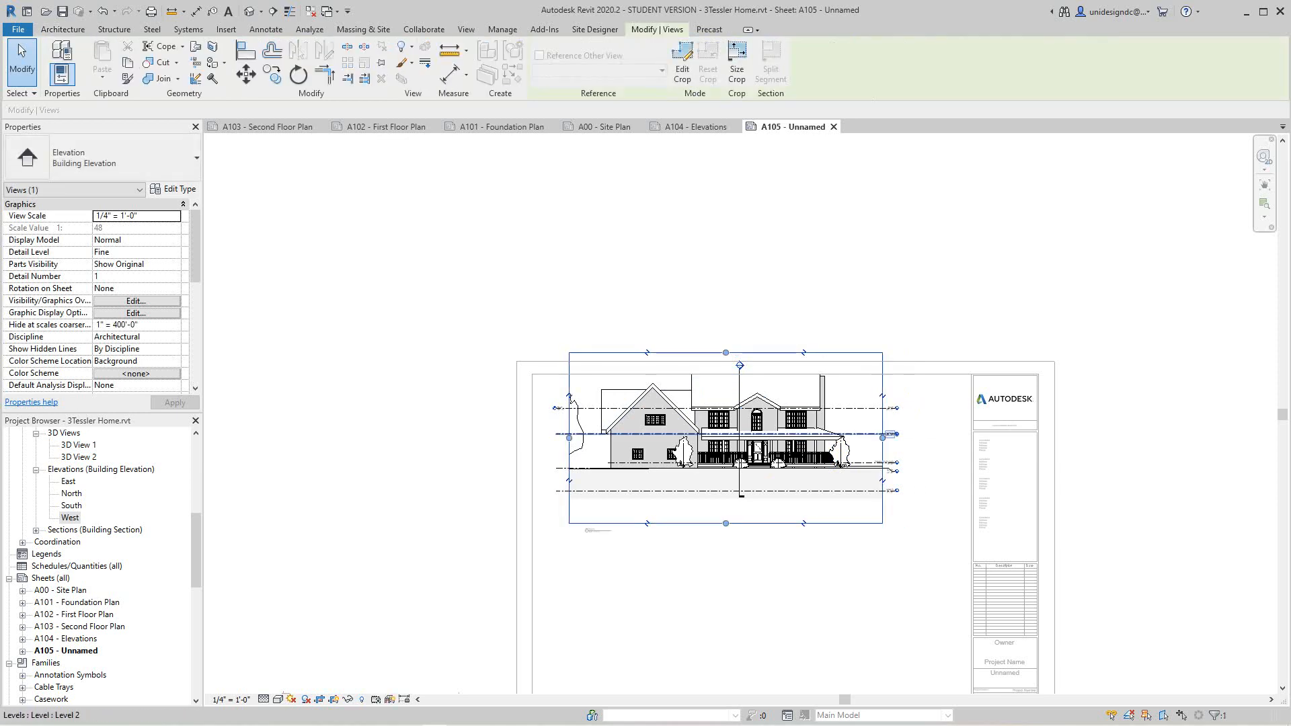
scroll(884, 442, "up", 4)
right_click(864, 88)
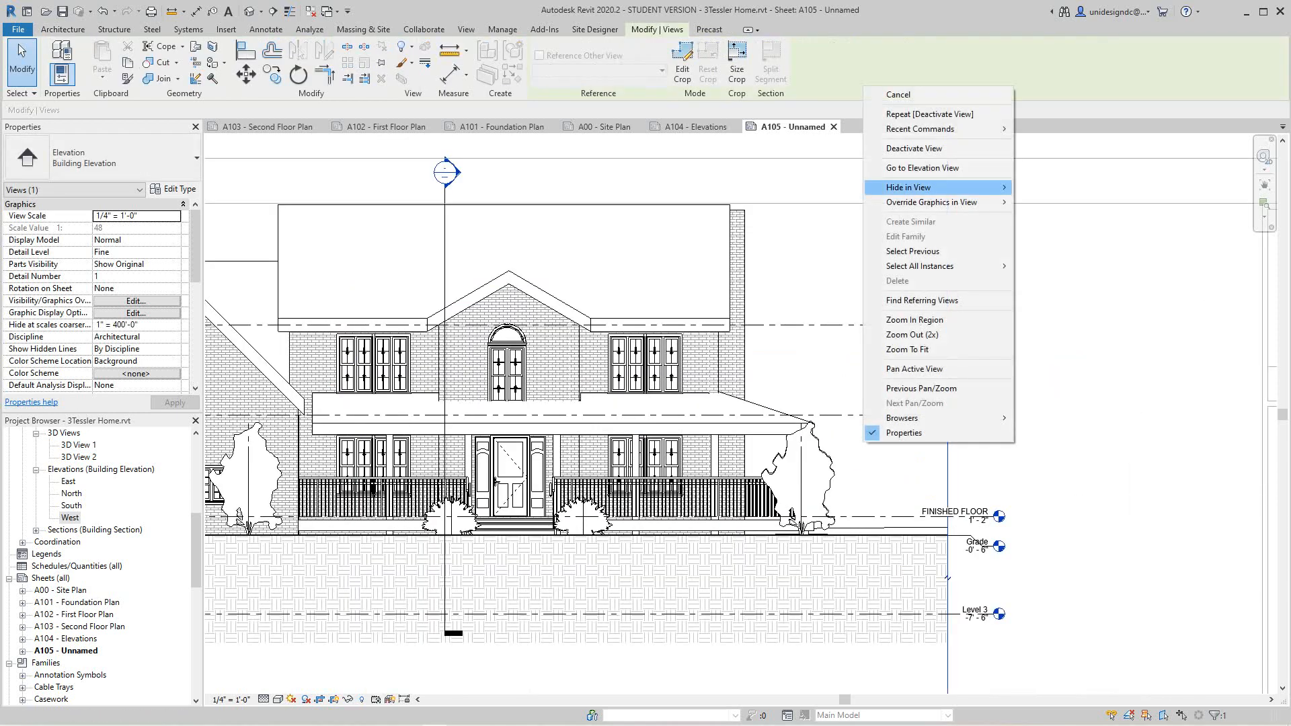
left_click(915, 148)
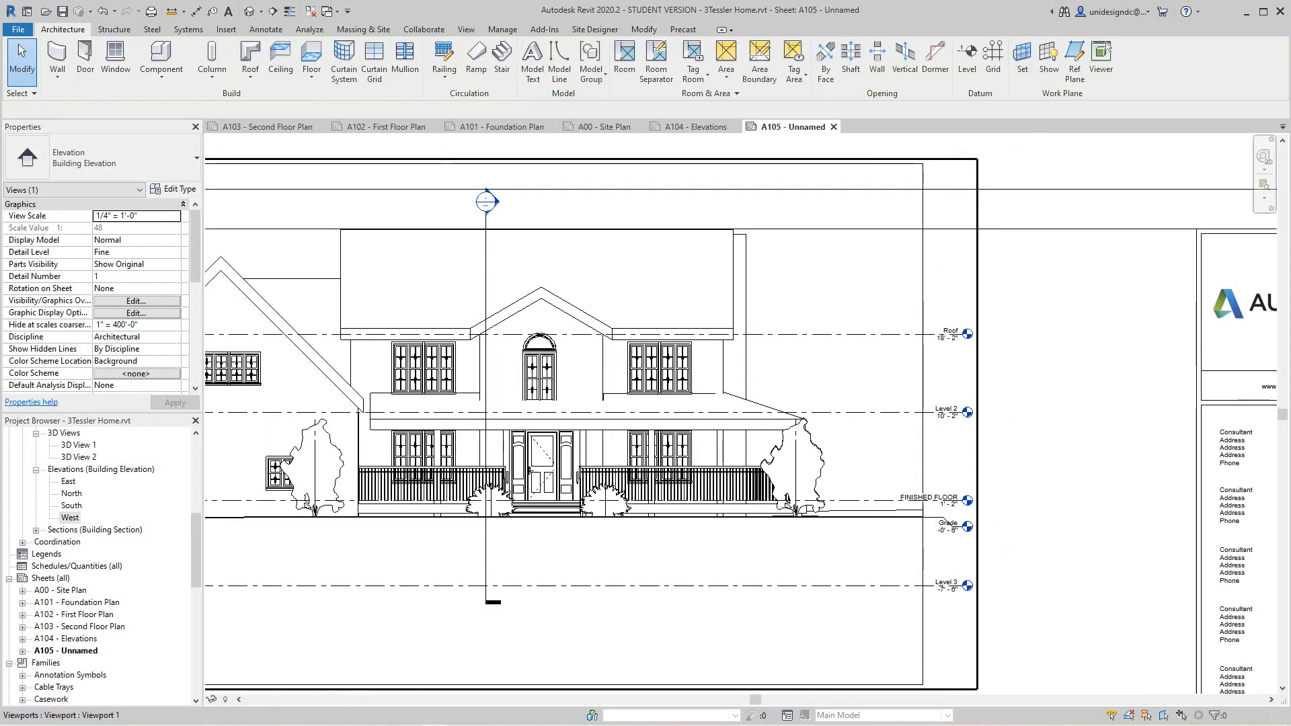
Step: Activate the South view and hide the whole planting category in it, starting from the birch beside the porch
middle_click_drag(825, 453, 901, 453)
scroll(901, 453, "up", 2)
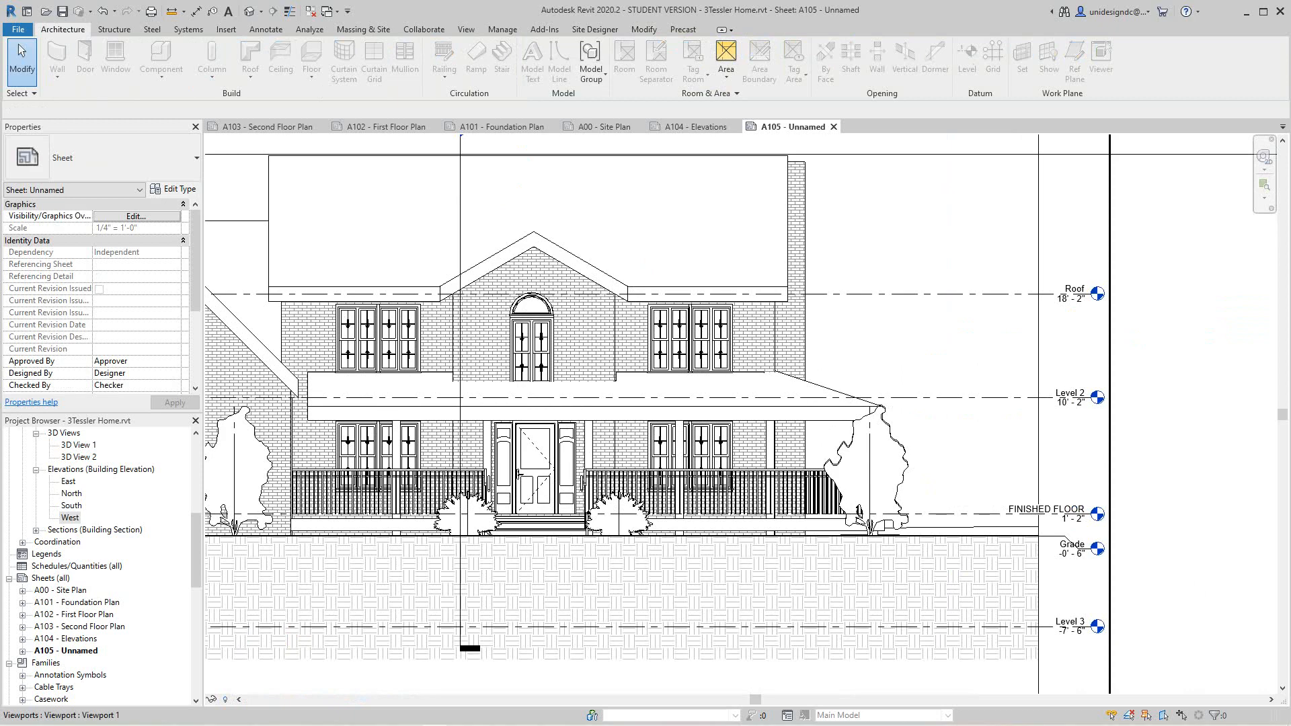
right_click(937, 434)
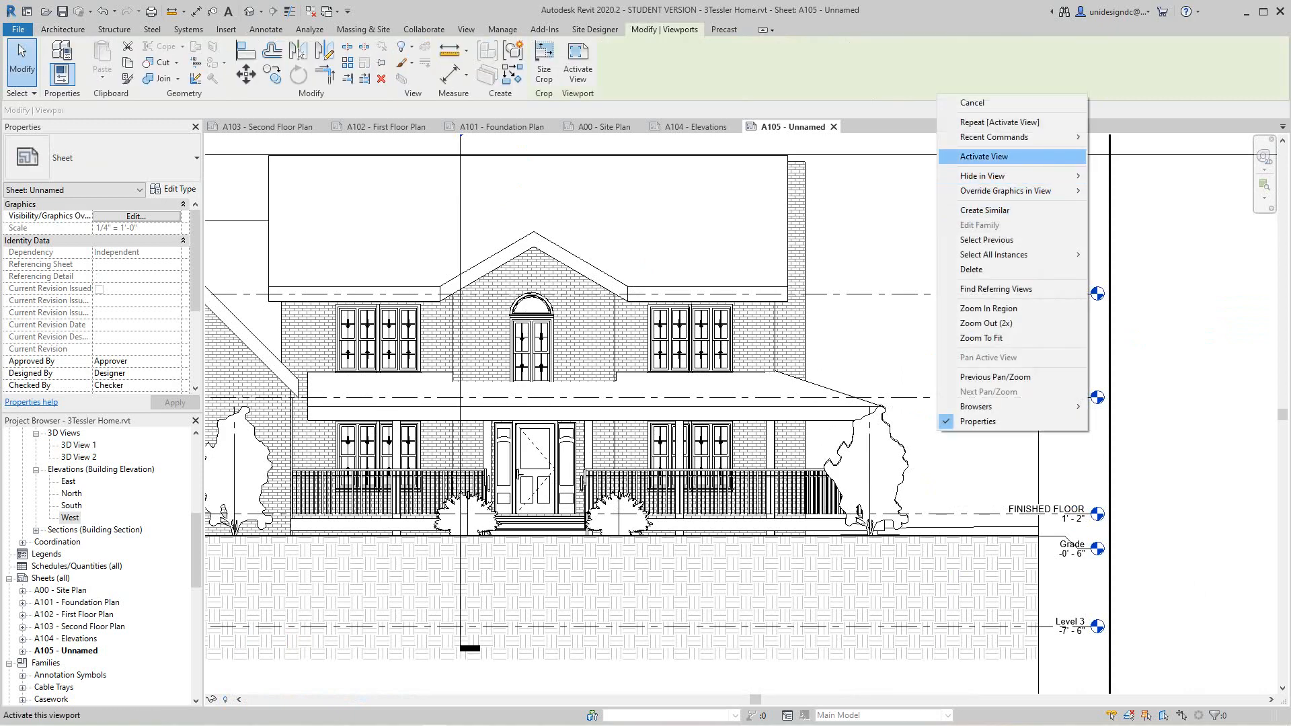
left_click(984, 156)
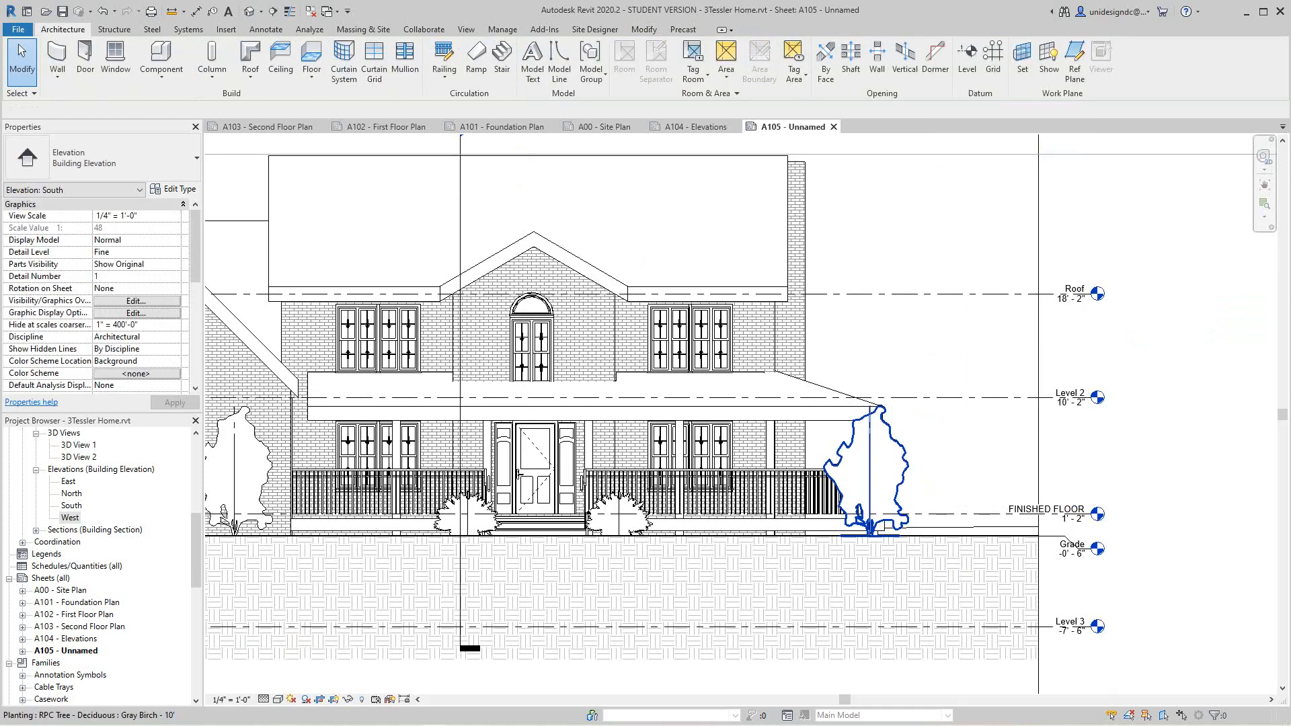
right_click(906, 463)
mouse_move(968, 206)
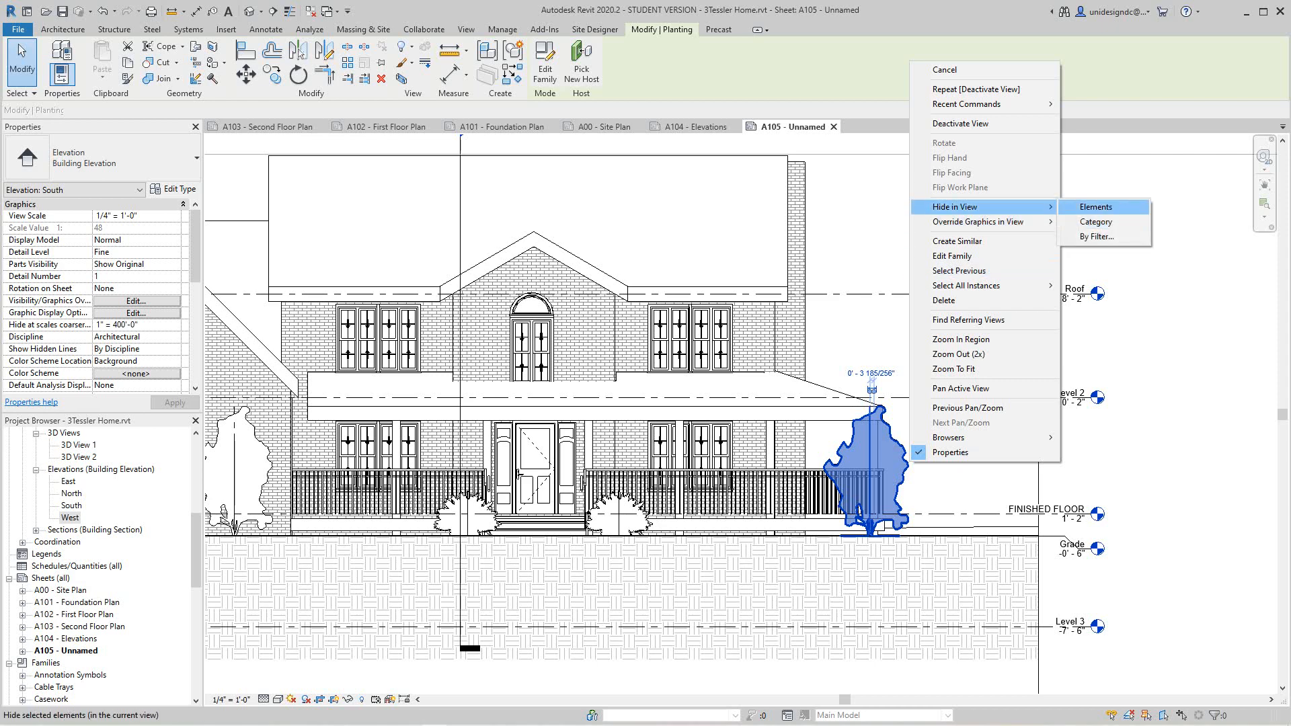
left_click(1096, 221)
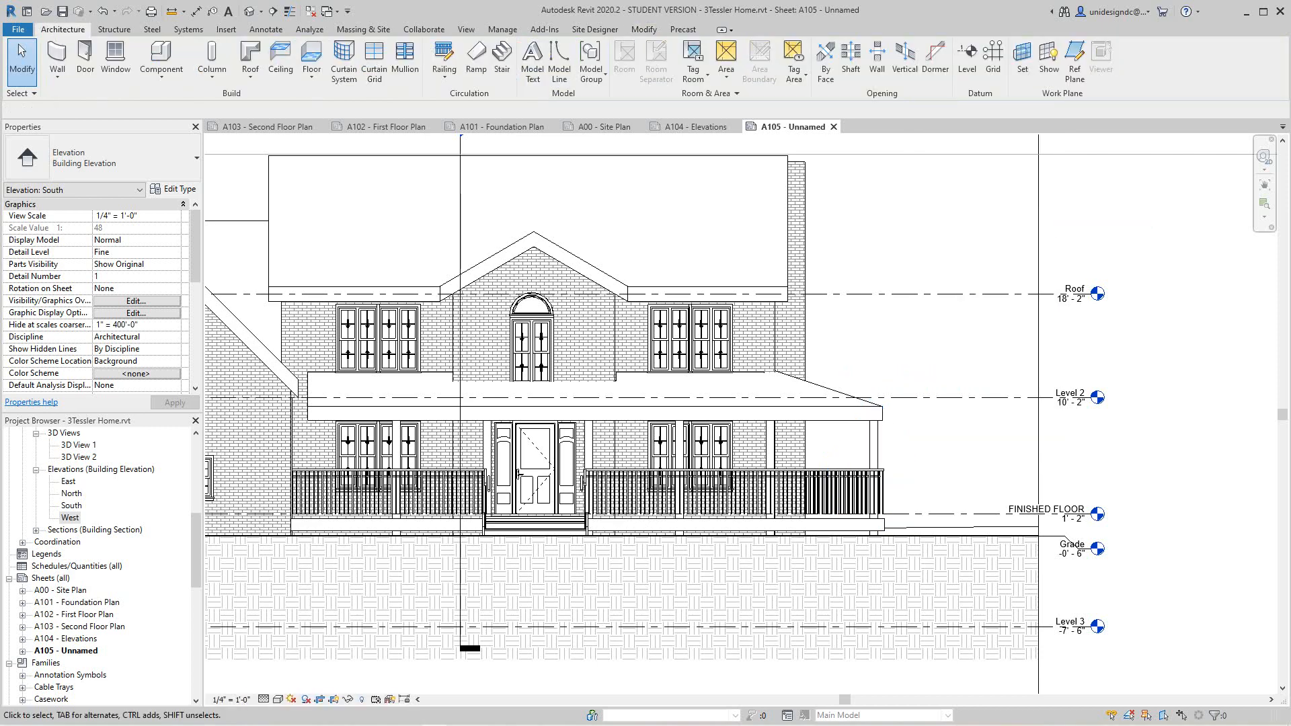
Step: Deactivate the South elevation view to return to sheet A105
scroll(934, 334, "down", 3)
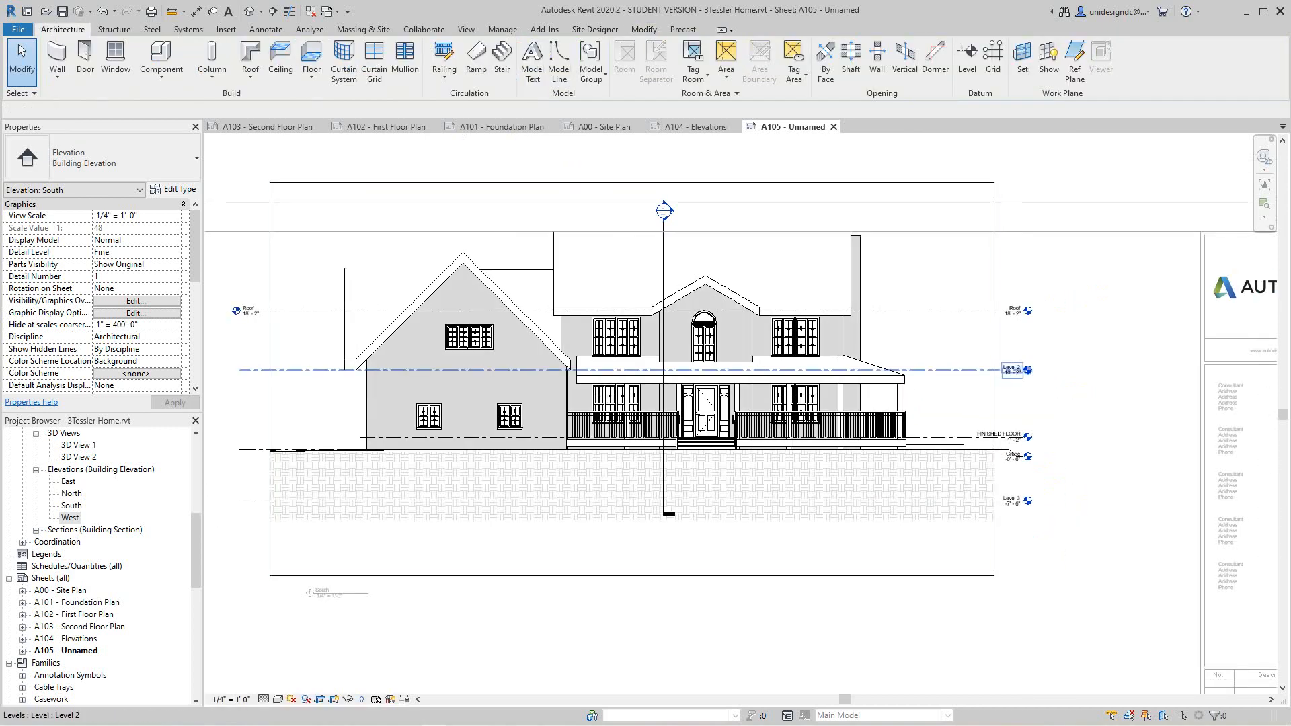
right_click(594, 354)
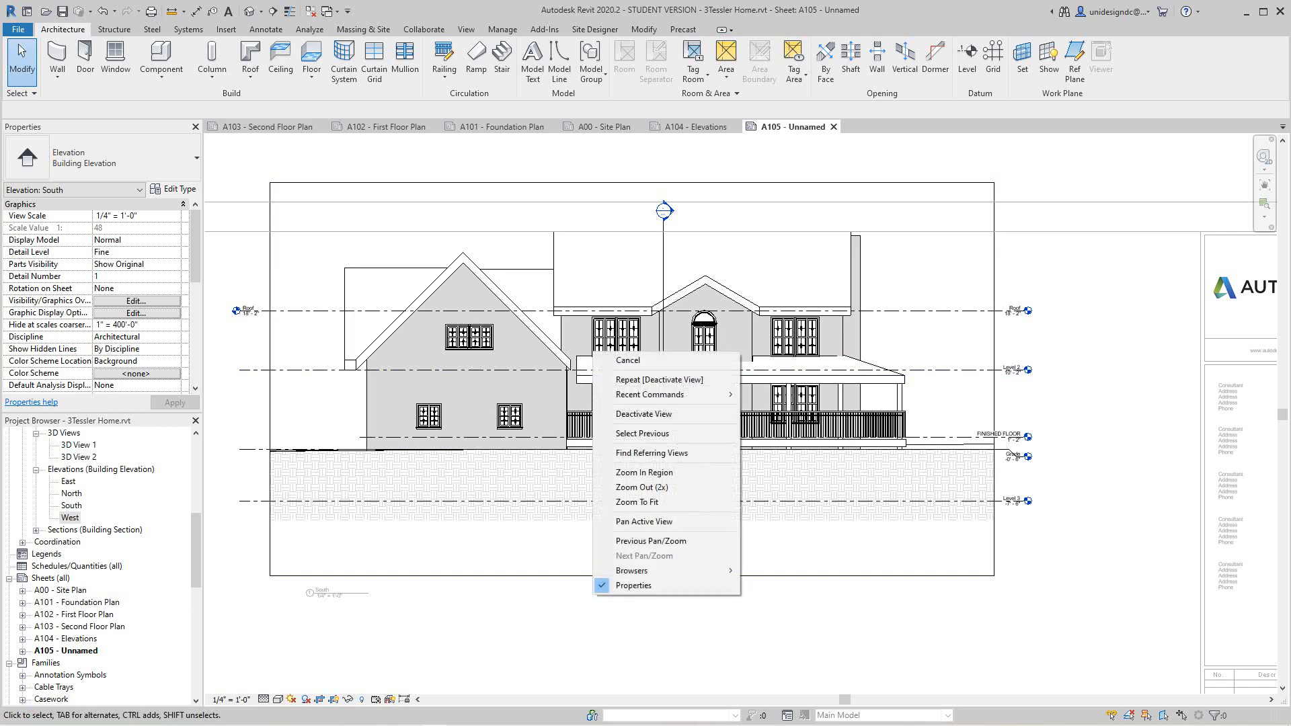
left_click(644, 414)
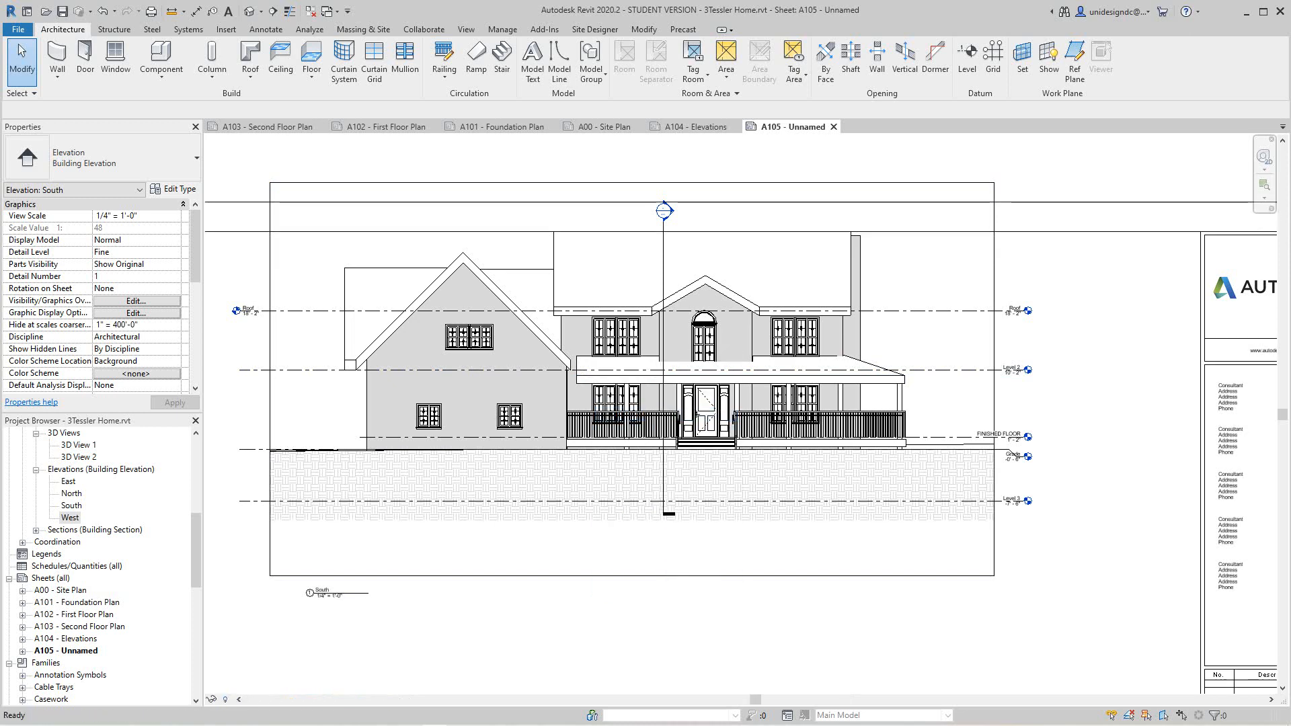
scroll(649, 544, "down", 3)
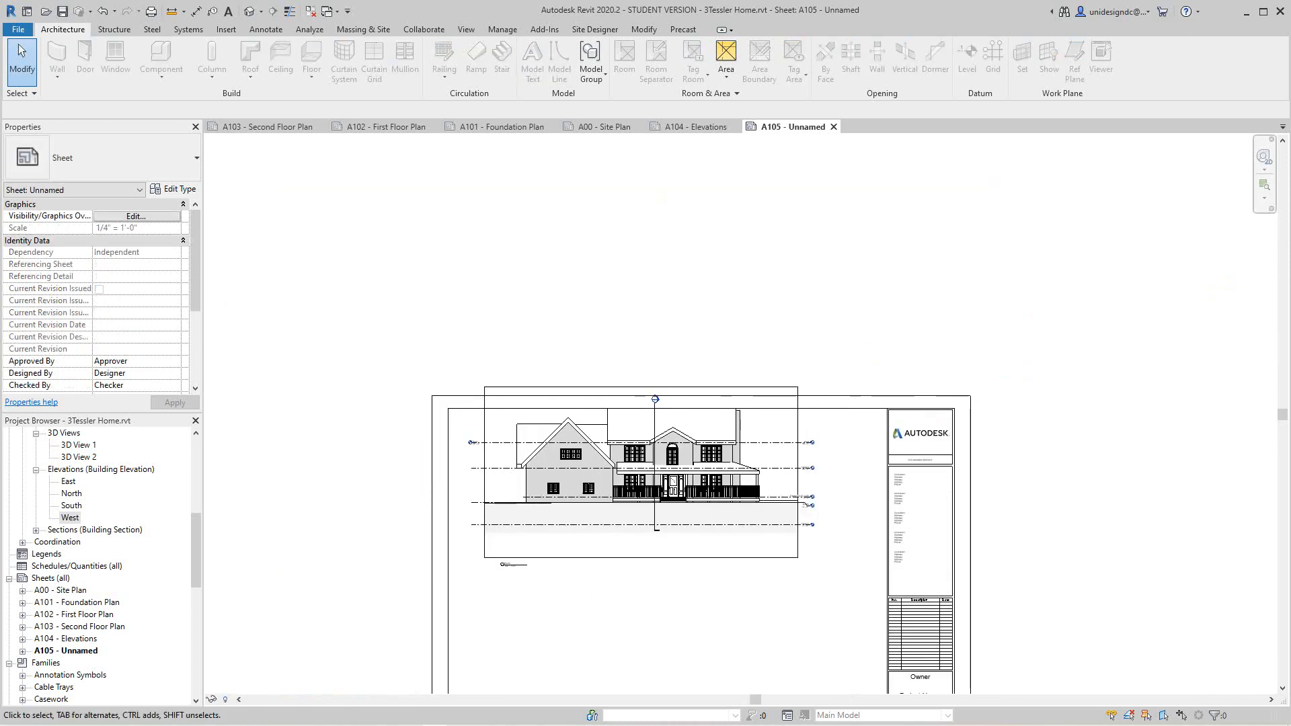
Step: Move the South elevation viewport slightly down so its crop boundary sits within the sheet's outer edge
mouse_move(648, 544)
left_mouse_down()
mouse_move(648, 571)
mouse_move(648, 559)
left_mouse_up()
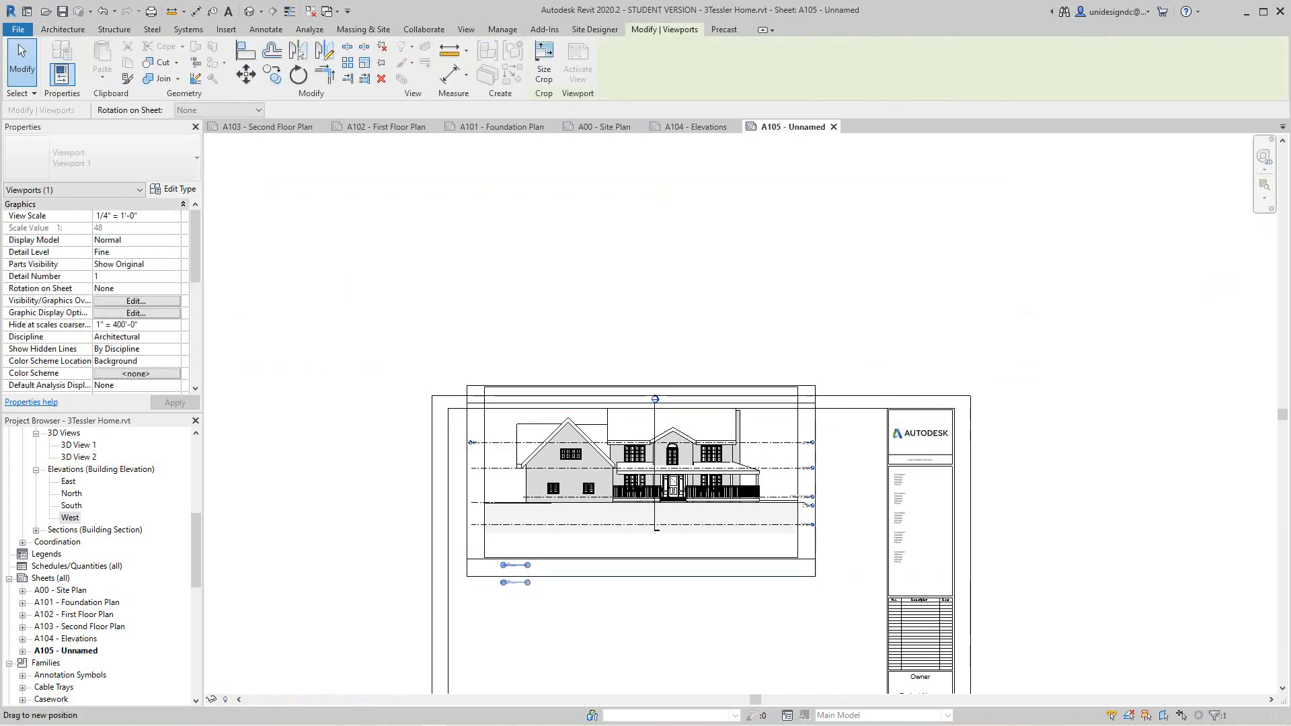
middle_click_drag(681, 668, 690, 471)
scroll(690, 471, "down", 2)
scroll(595, 599, "down", 2)
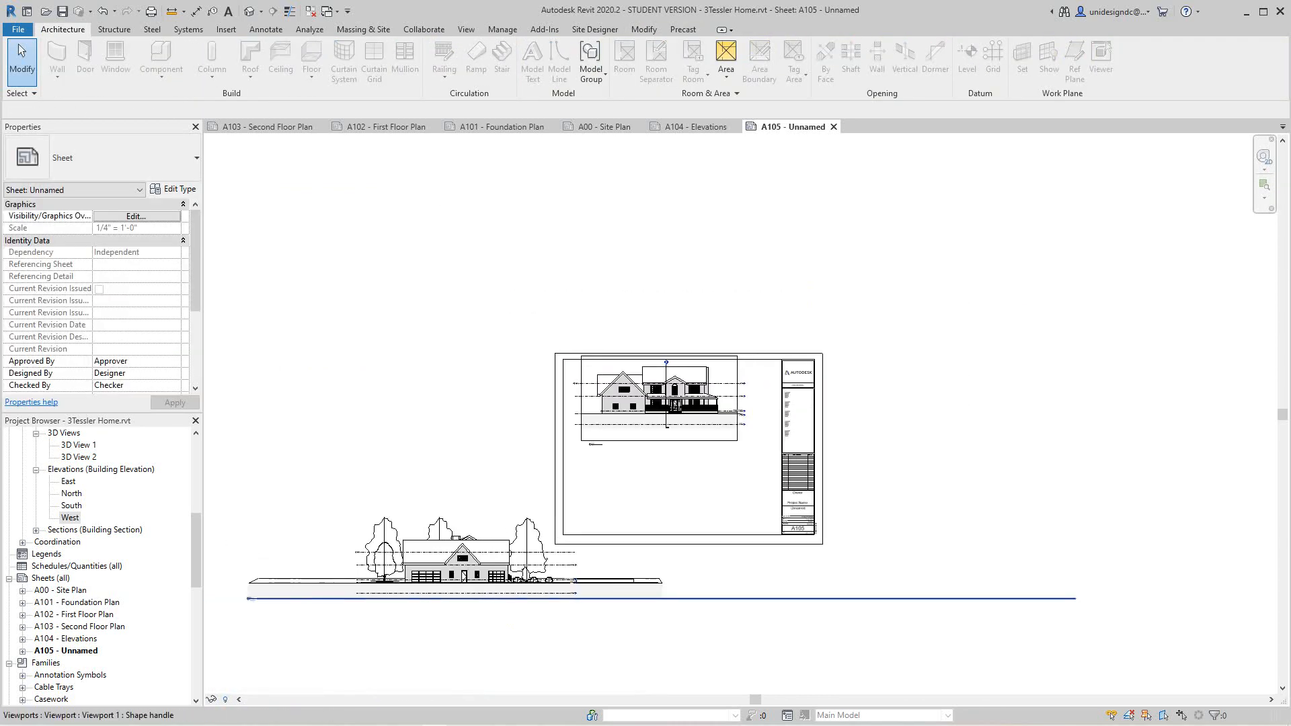
Step: Activate the West view and show its crop region
middle_click_drag(595, 599, 646, 582)
scroll(596, 566, "up", 2)
scroll(598, 565, "up", 1)
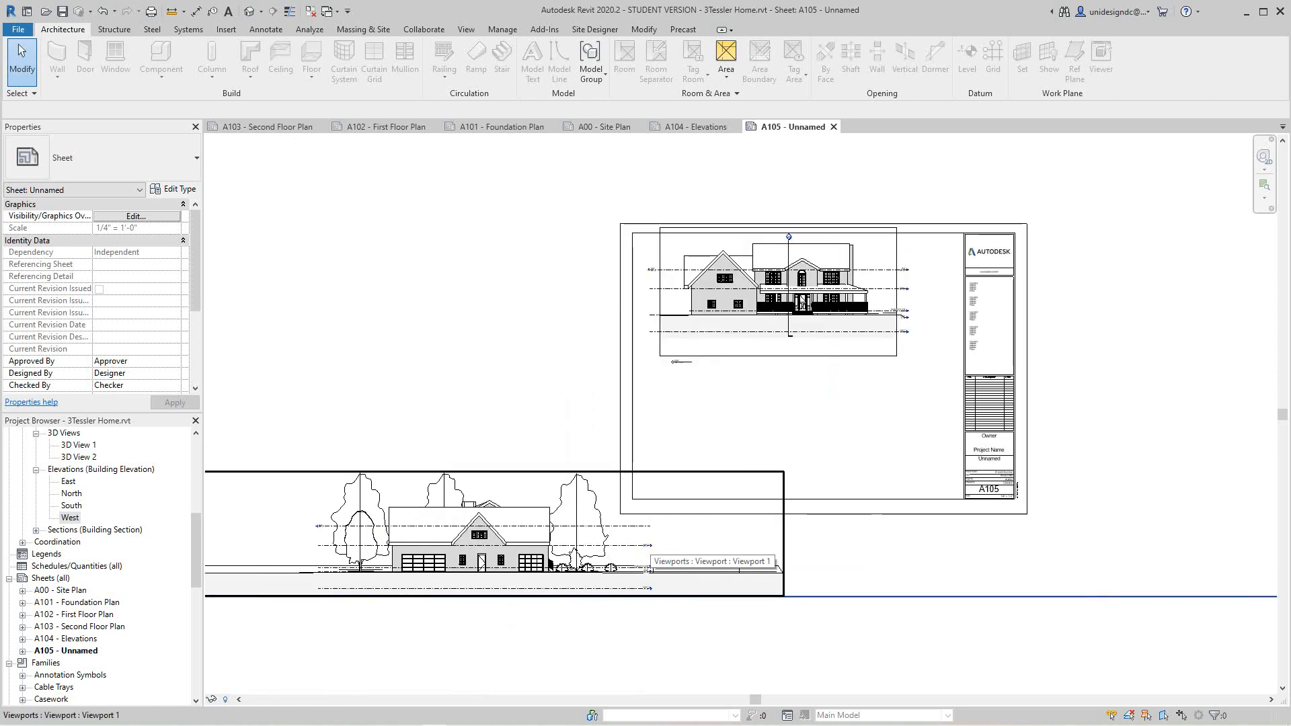
right_click(660, 542)
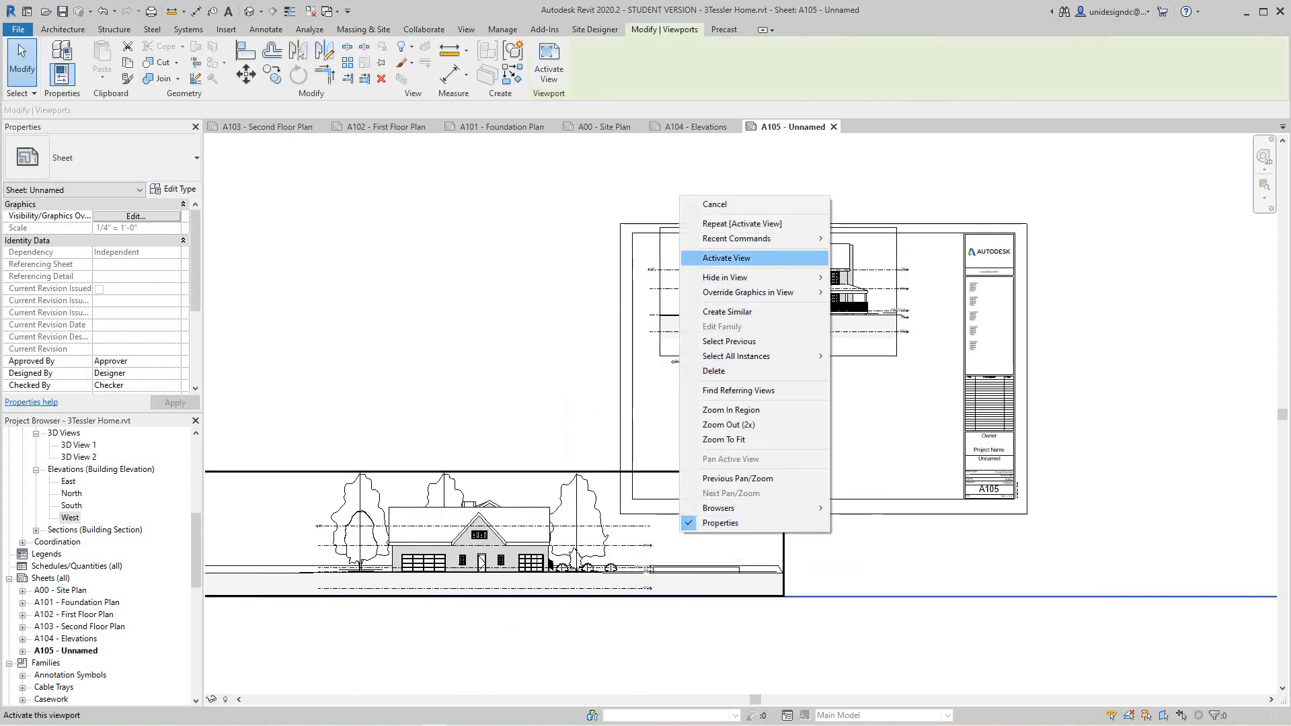
left_click(726, 258)
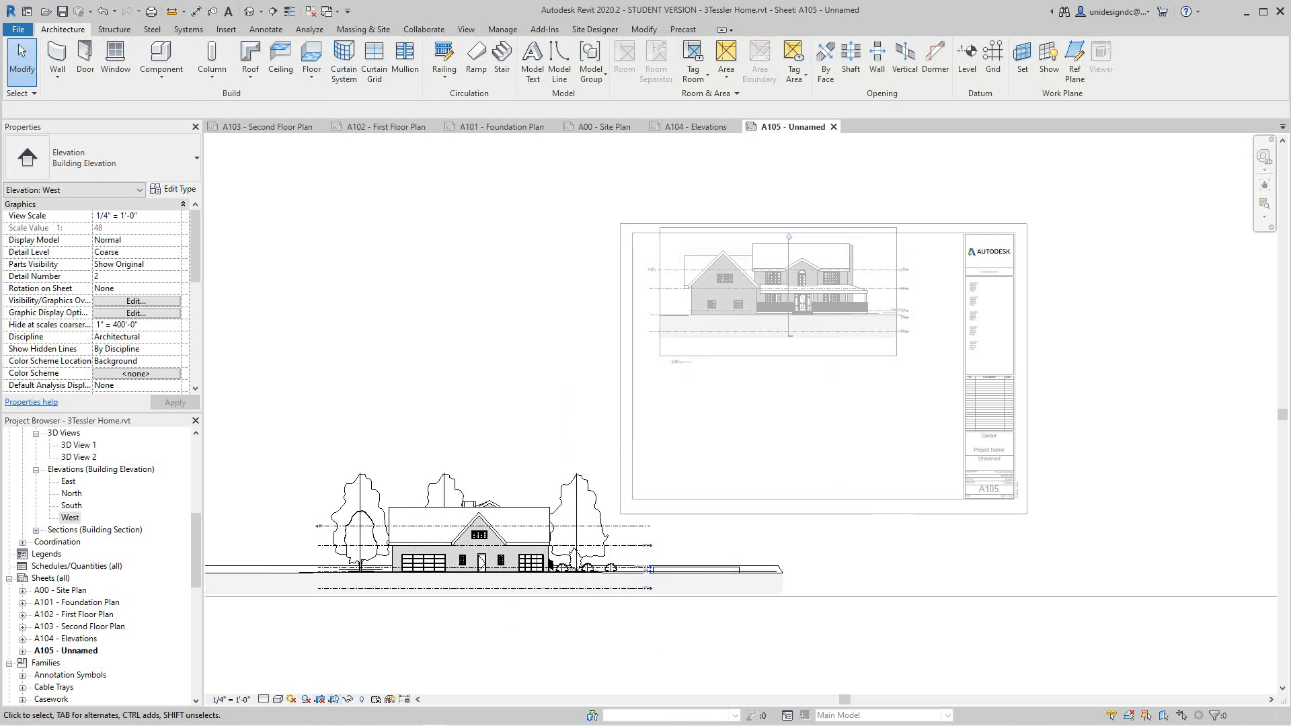
left_click(335, 700)
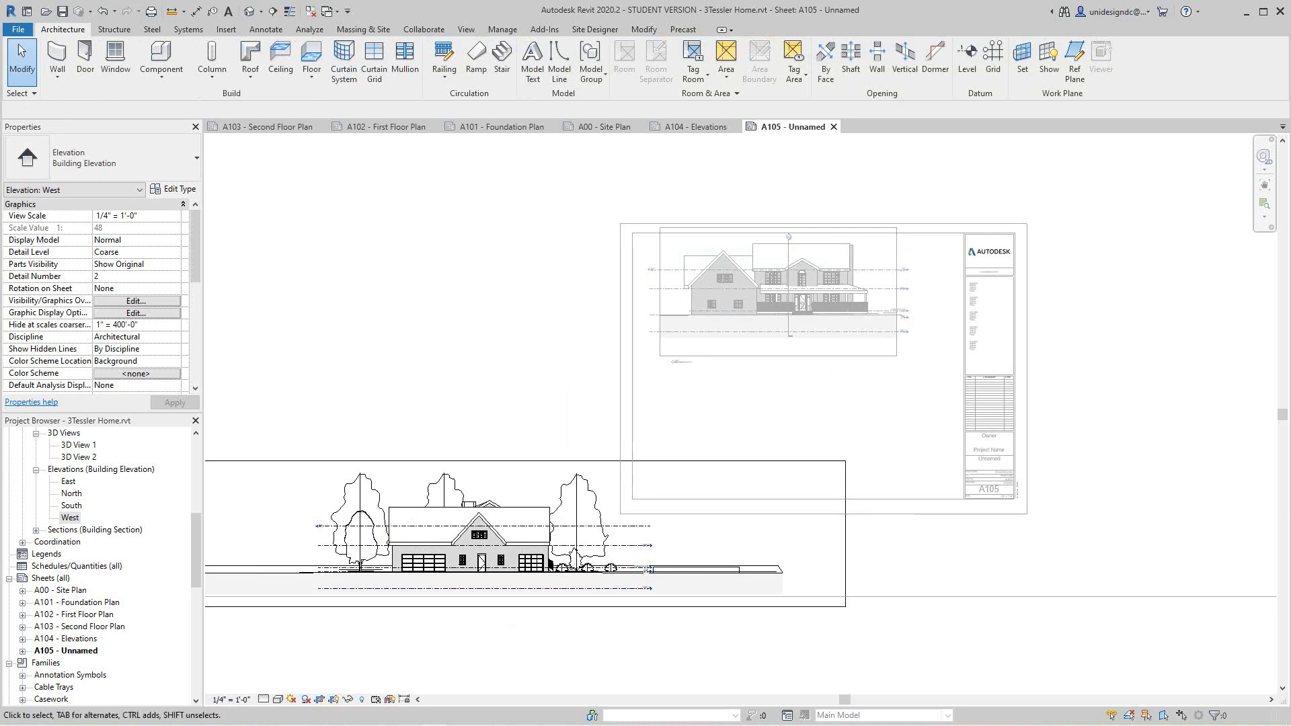
Step: Pull both side edges of the West crop region in close to the trees flanking the house and deactivate the view
scroll(895, 646, "down", 3)
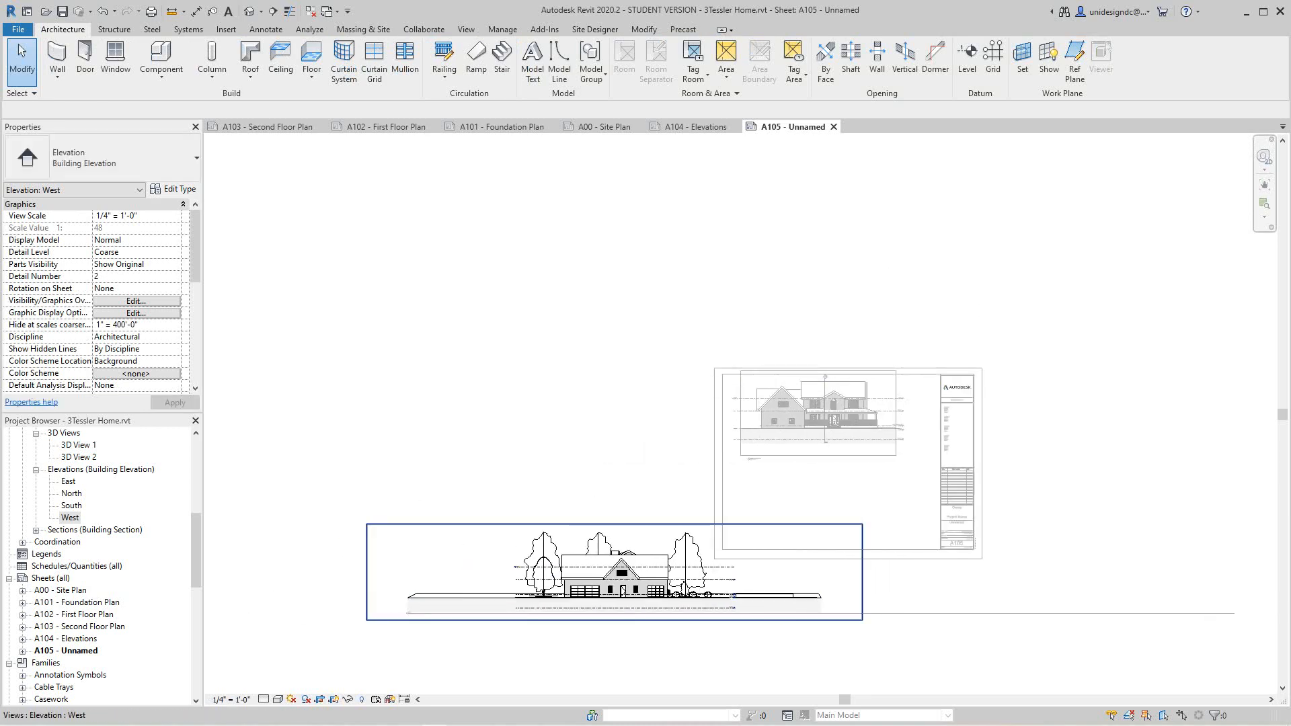
left_click(366, 572)
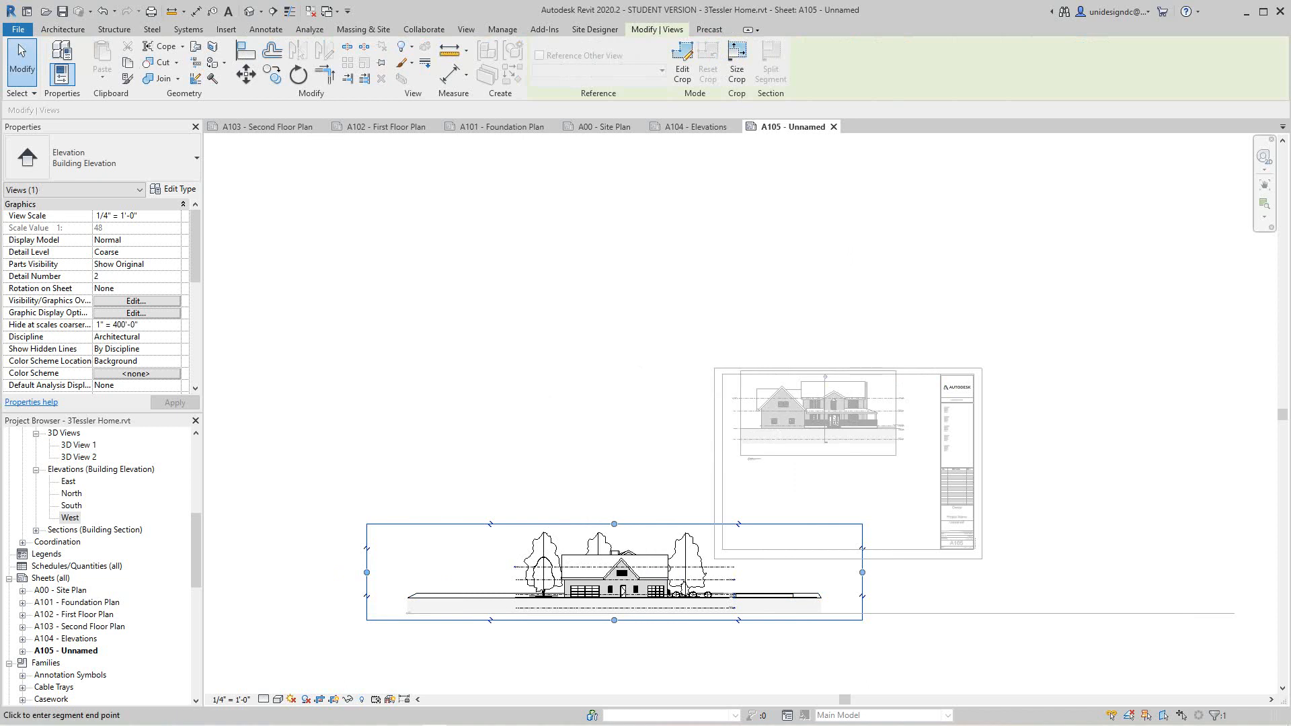
left_click_drag(367, 573, 524, 573)
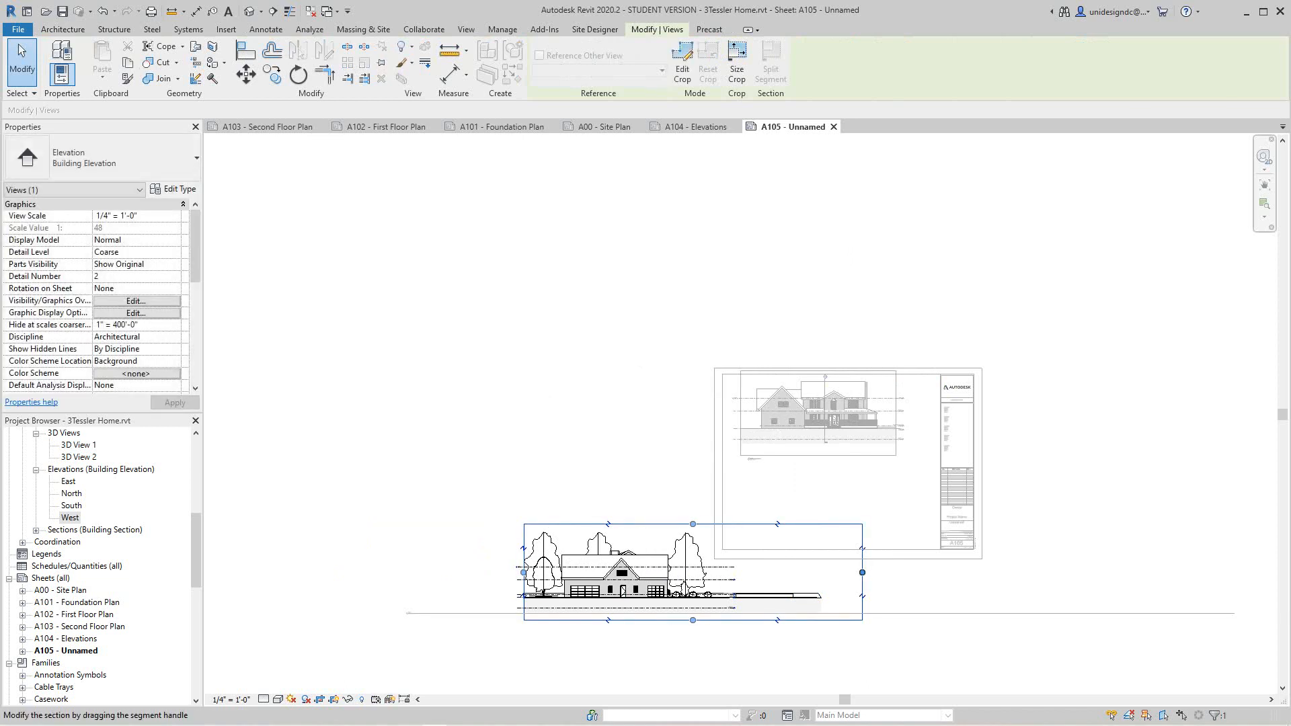
left_click_drag(862, 572, 709, 573)
left_click(764, 349)
right_click(764, 349)
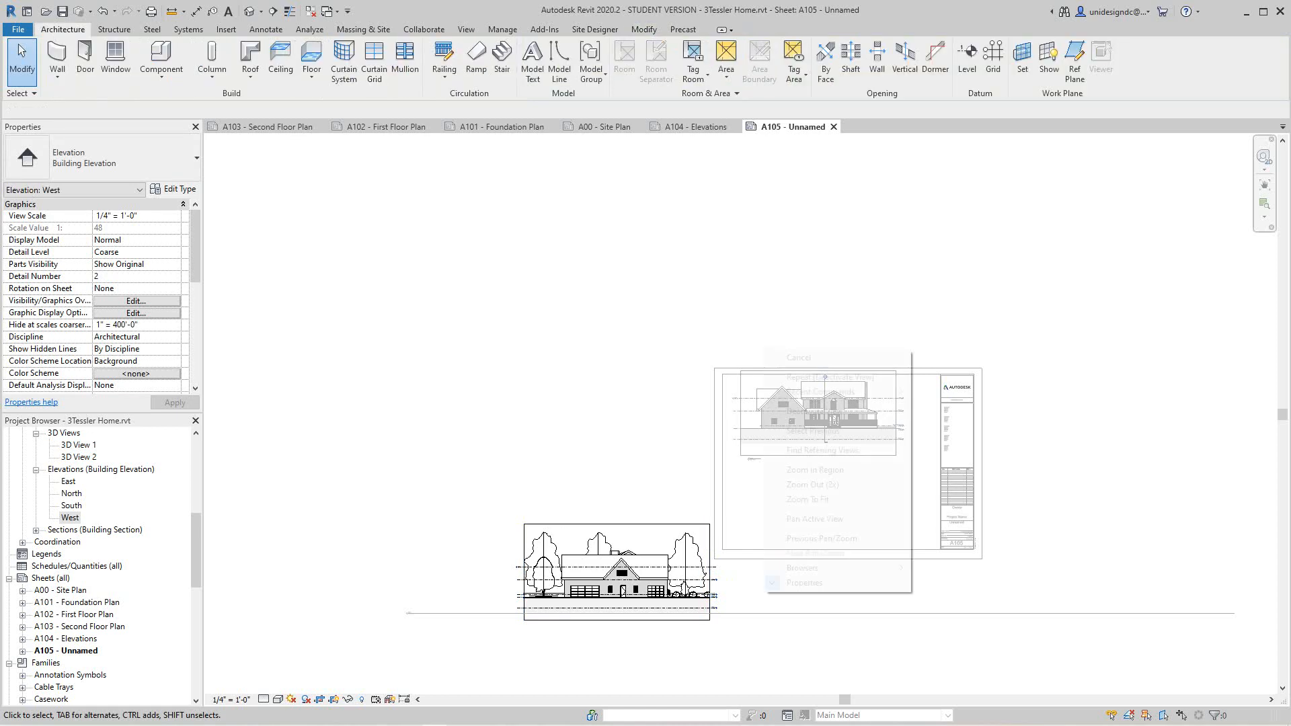
left_click(799, 357)
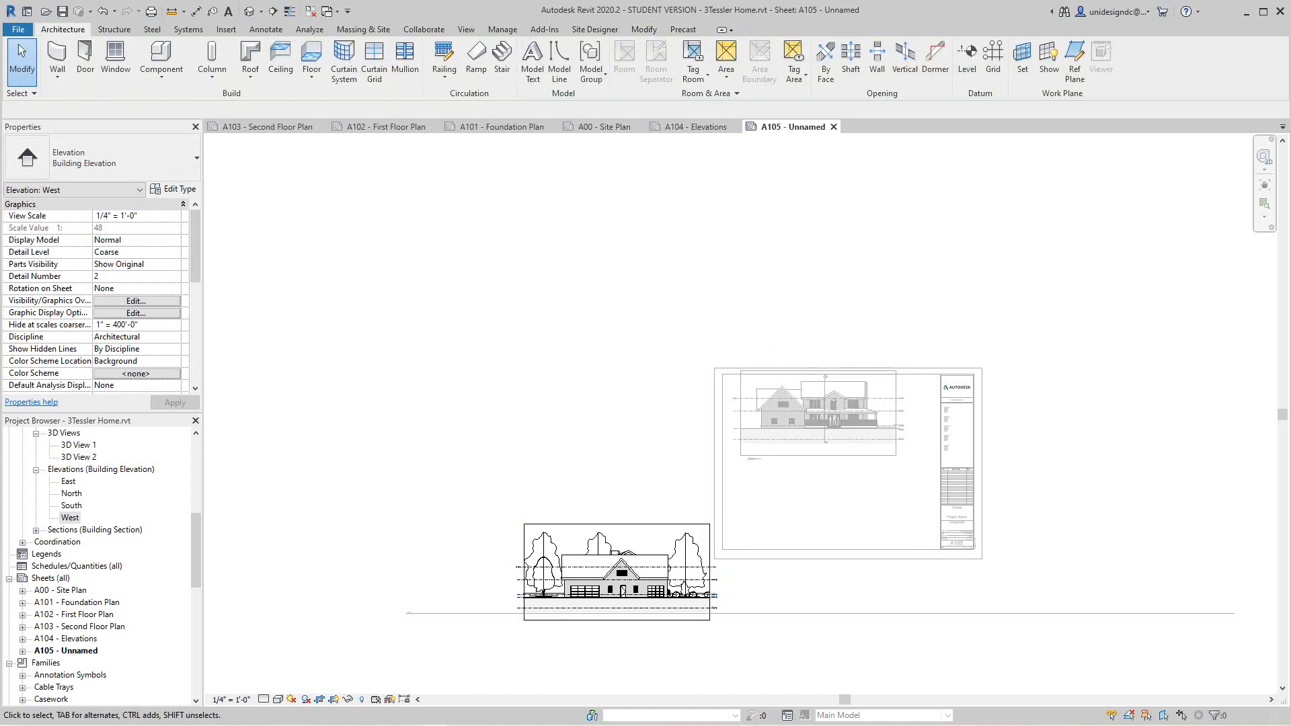
scroll(740, 588, "up", 2)
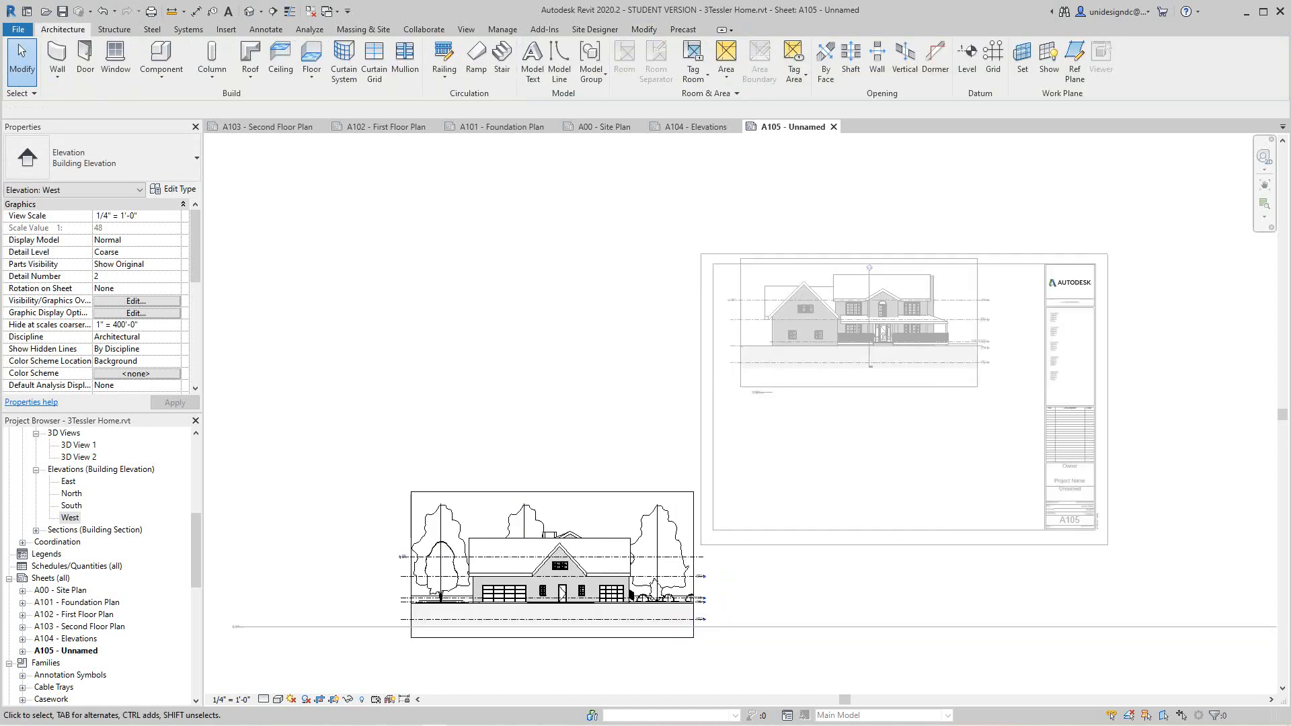
right_click(759, 342)
left_click(810, 404)
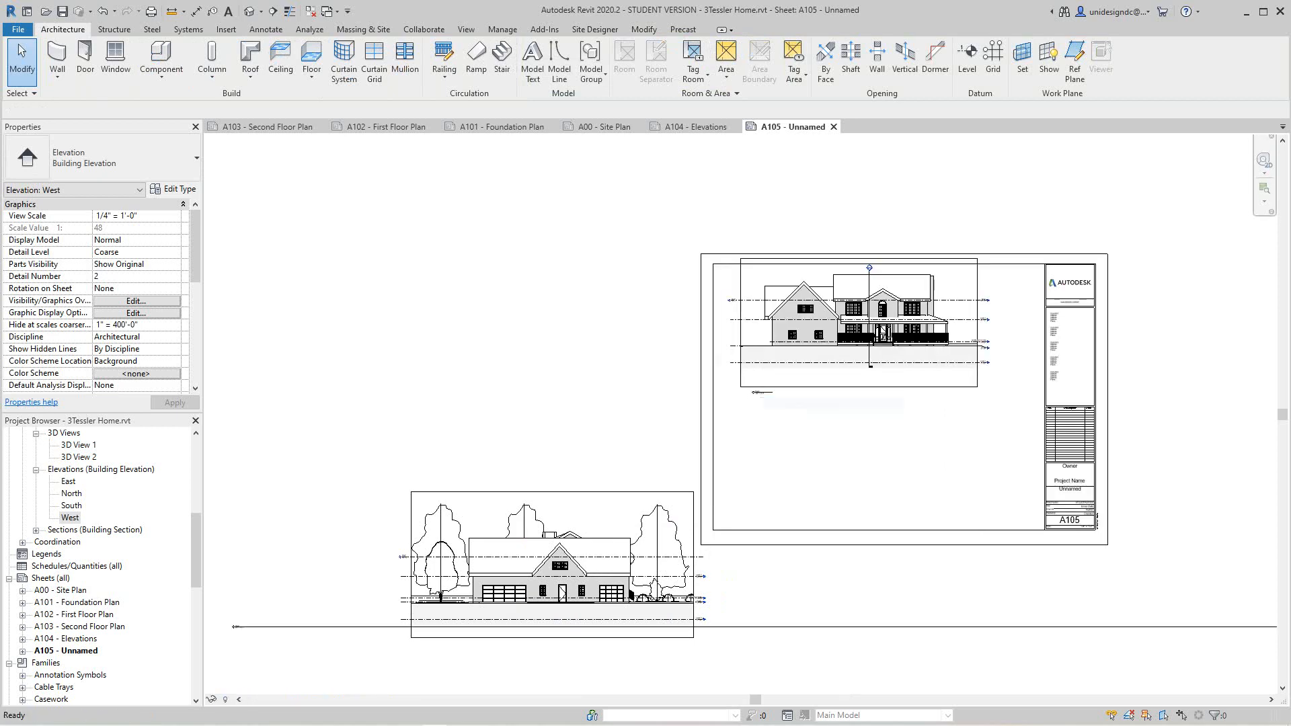
Step: Activate the West view, hide the whole planting category starting from the tree beside the house, and deactivate the view
scroll(645, 528, "up", 3)
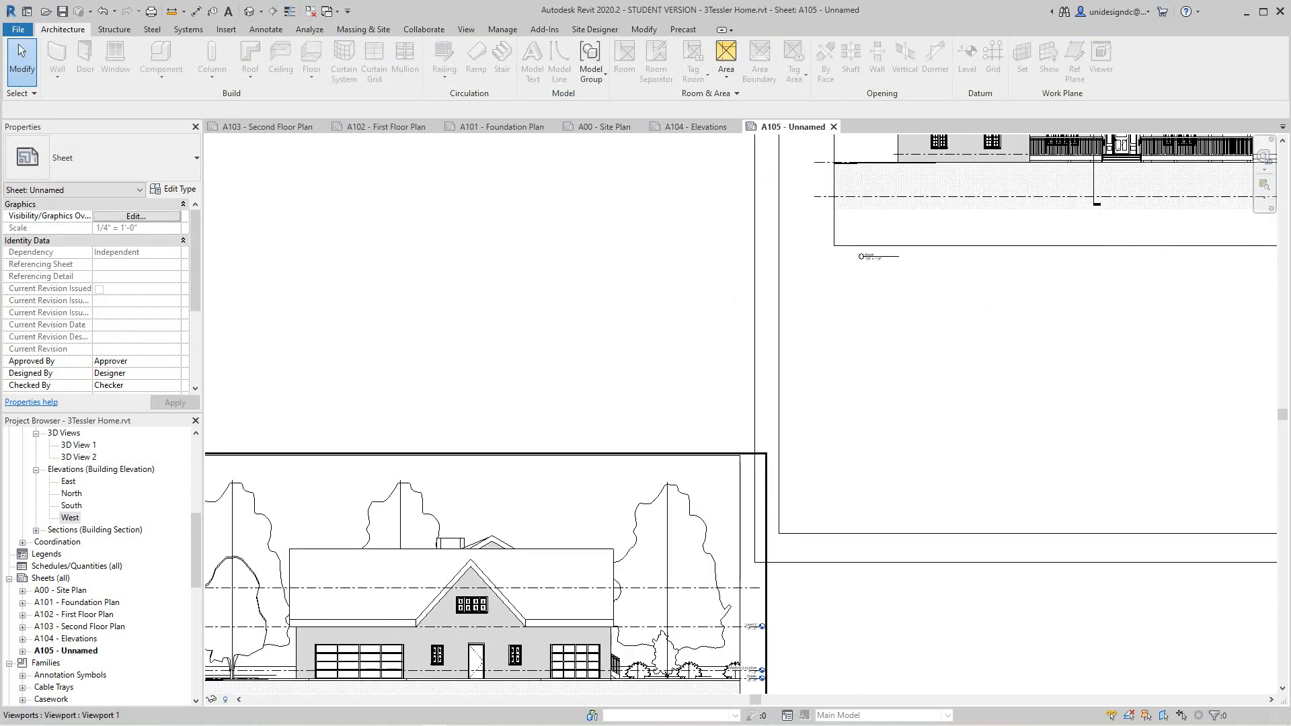
right_click(549, 495)
left_click(592, 218)
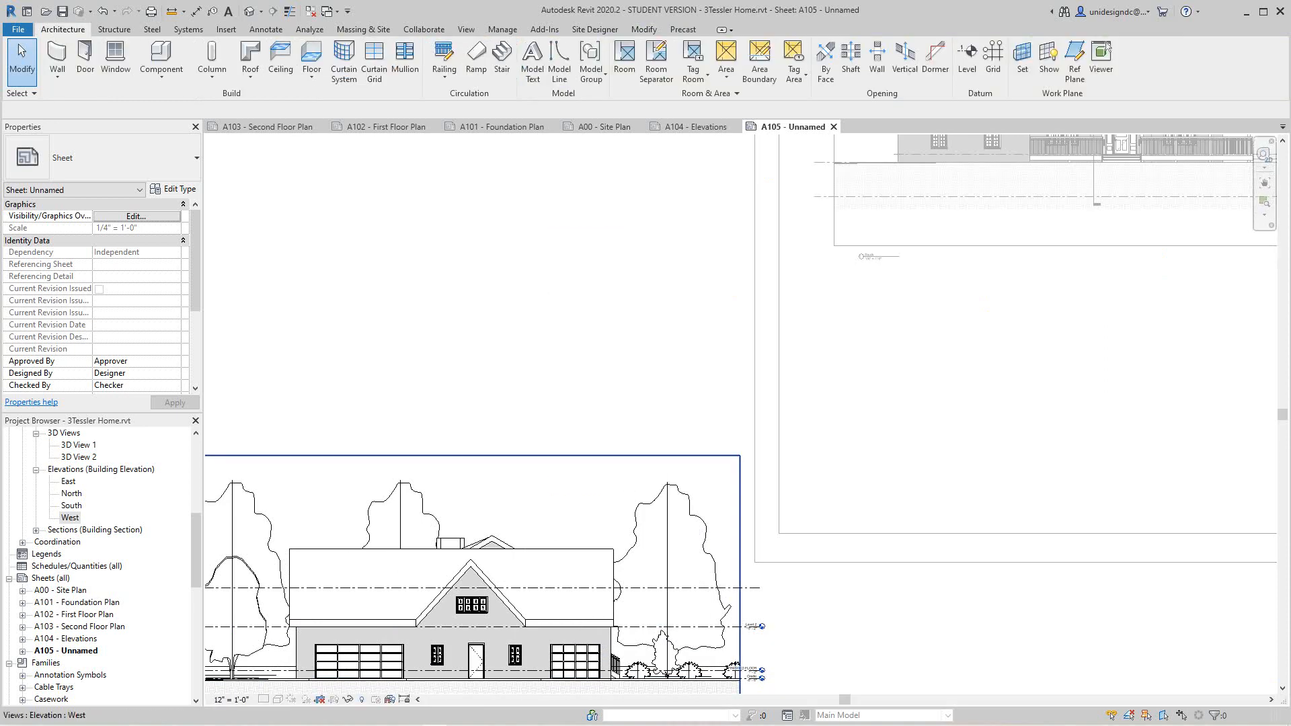
left_click(645, 504)
right_click(644, 503)
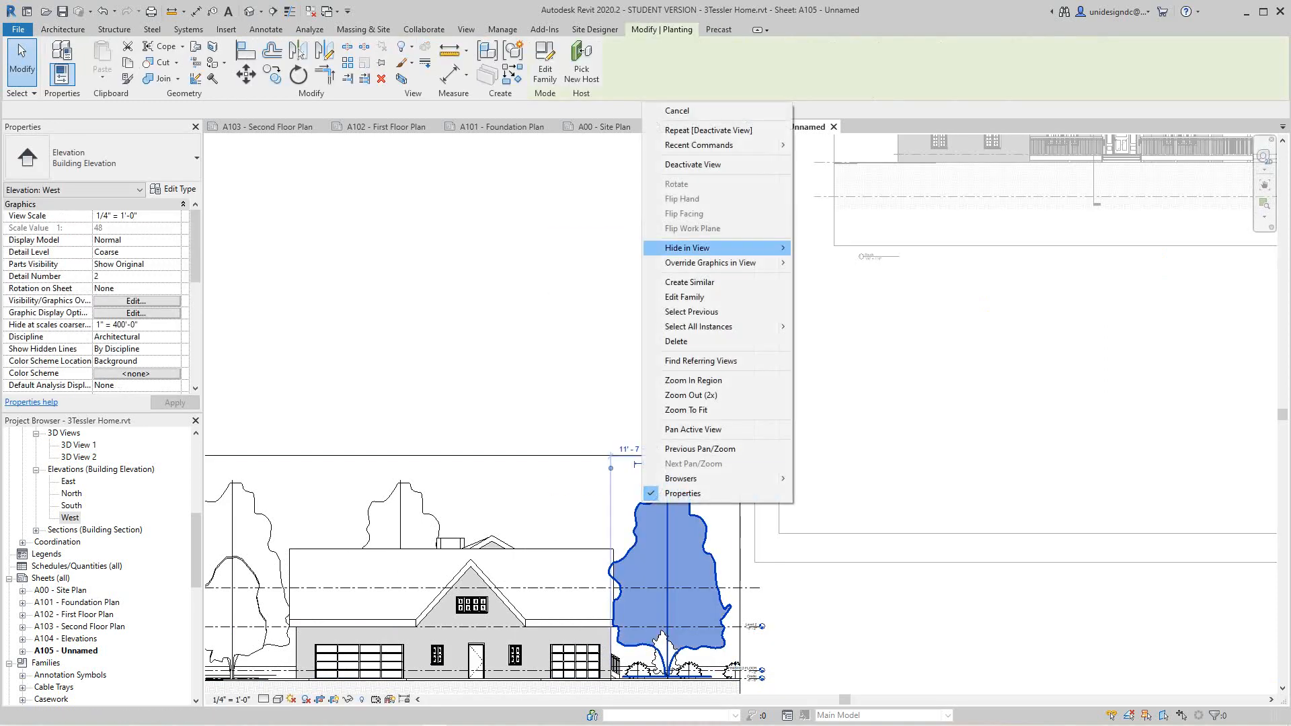
mouse_move(713, 248)
left_click(829, 263)
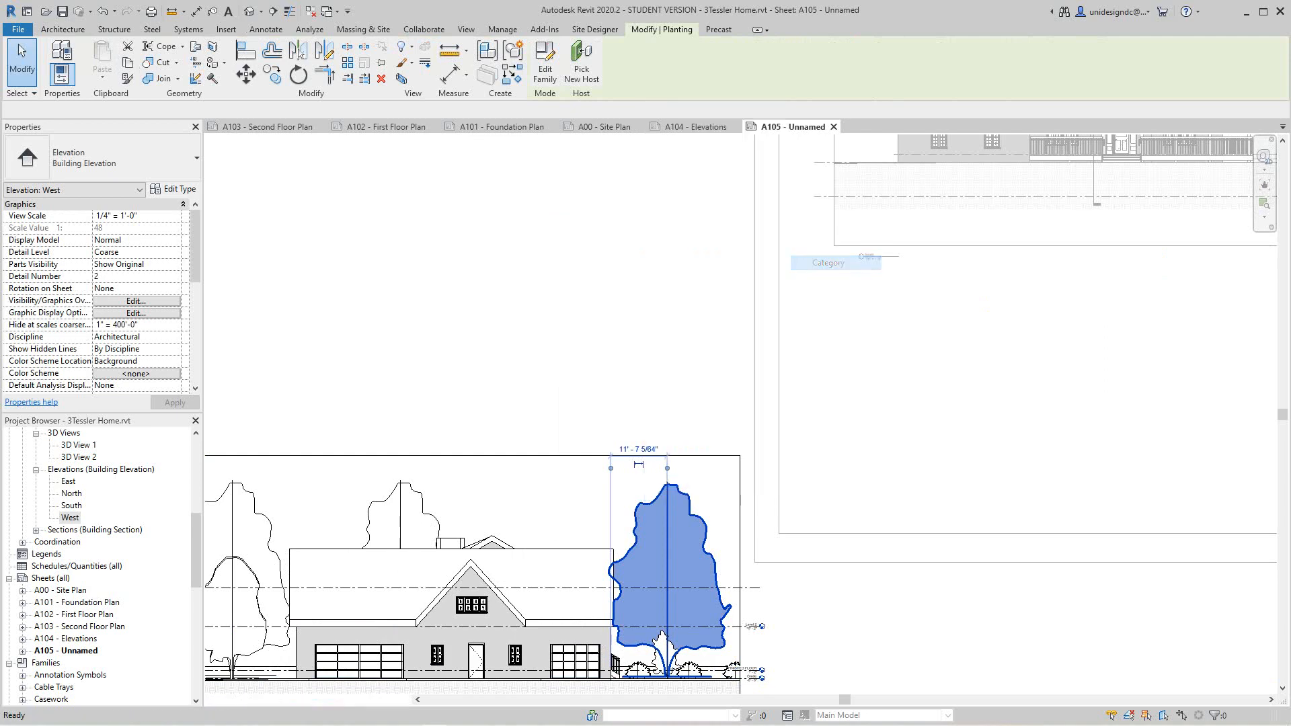
scroll(826, 497, "down", 3)
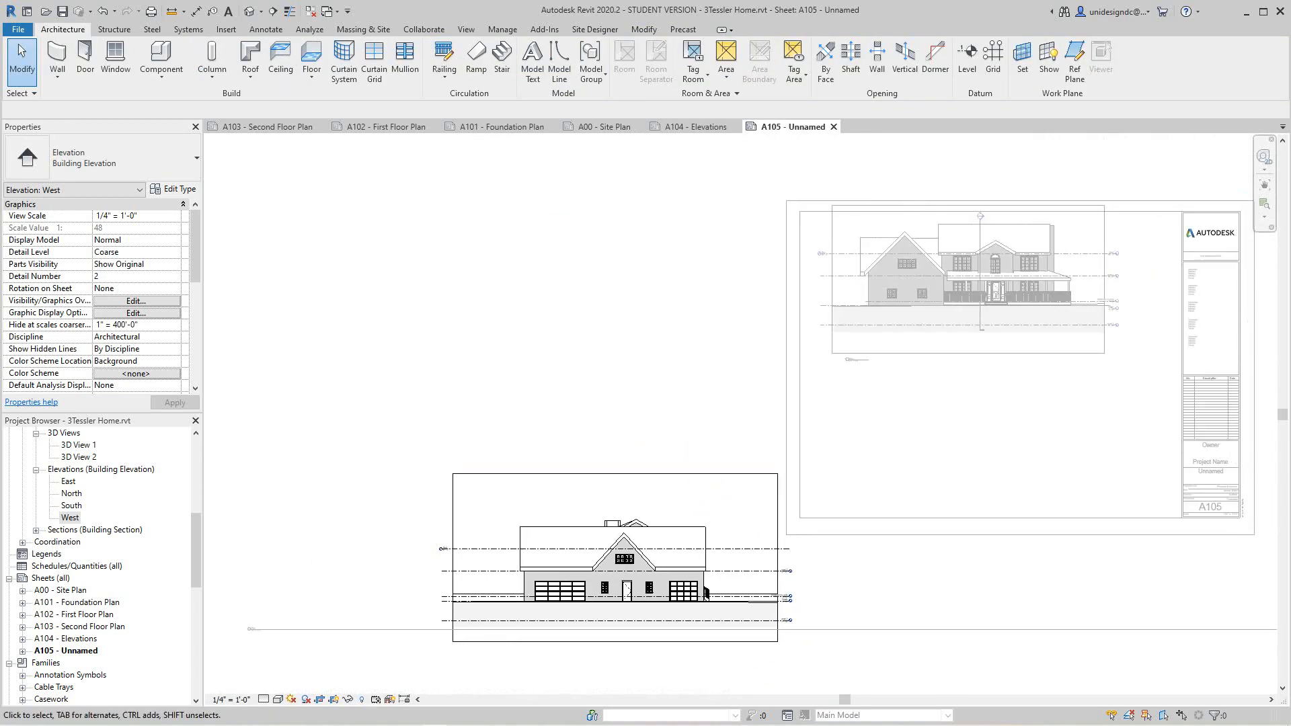
right_click(591, 389)
left_click(655, 450)
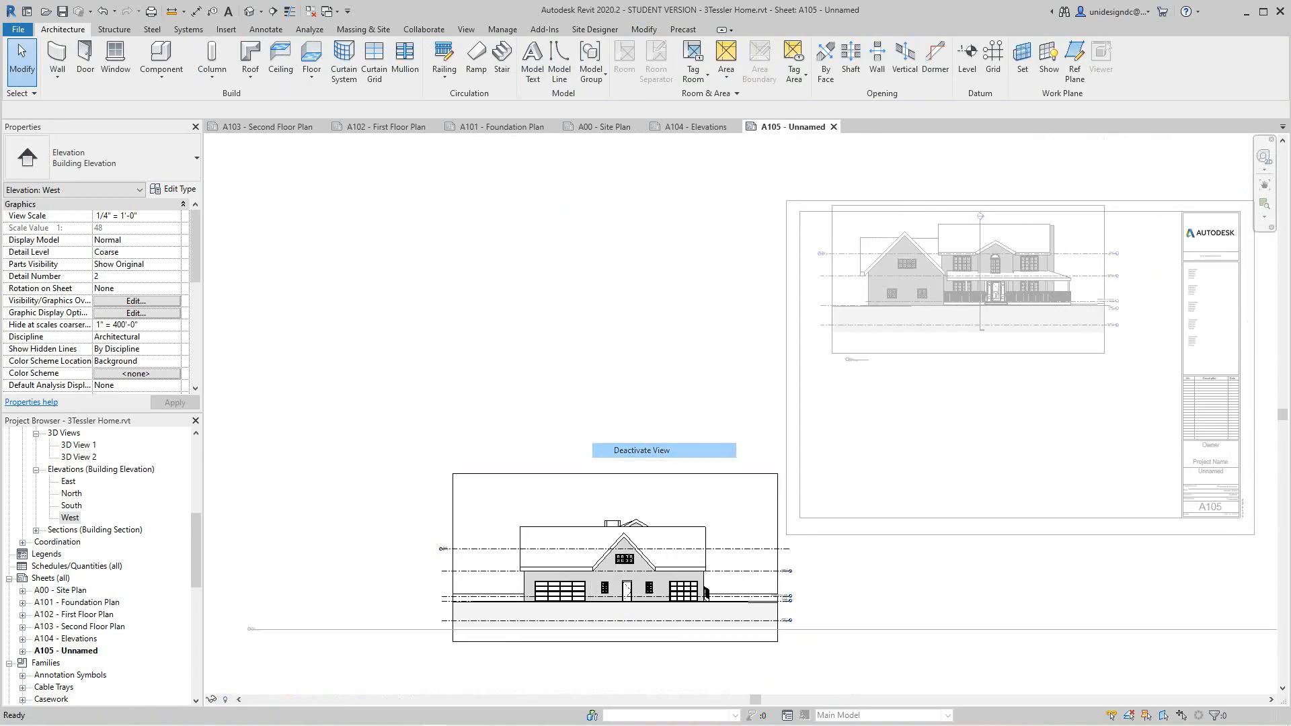
Step: Shorten the West viewport's title line from its far end to a short stub just longer than the title text
left_click(705, 593)
right_click(704, 593)
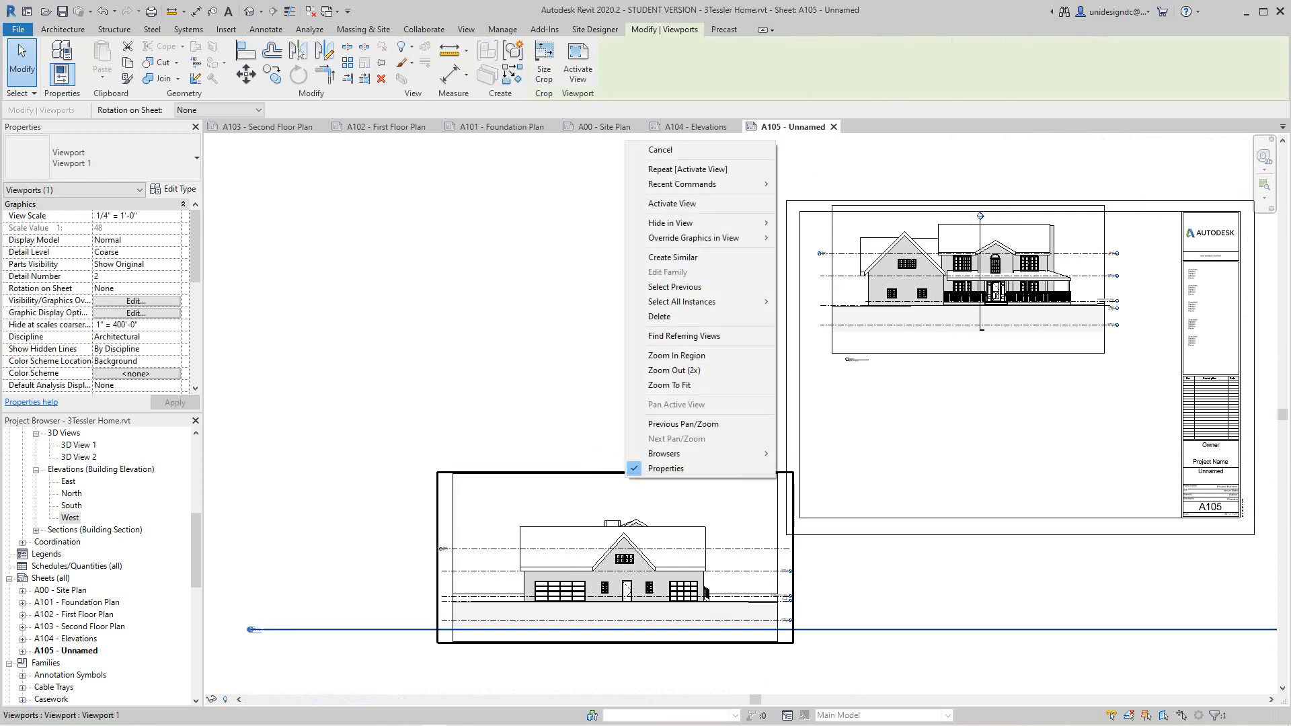
key("Escape")
scroll(555, 555, "down", 4)
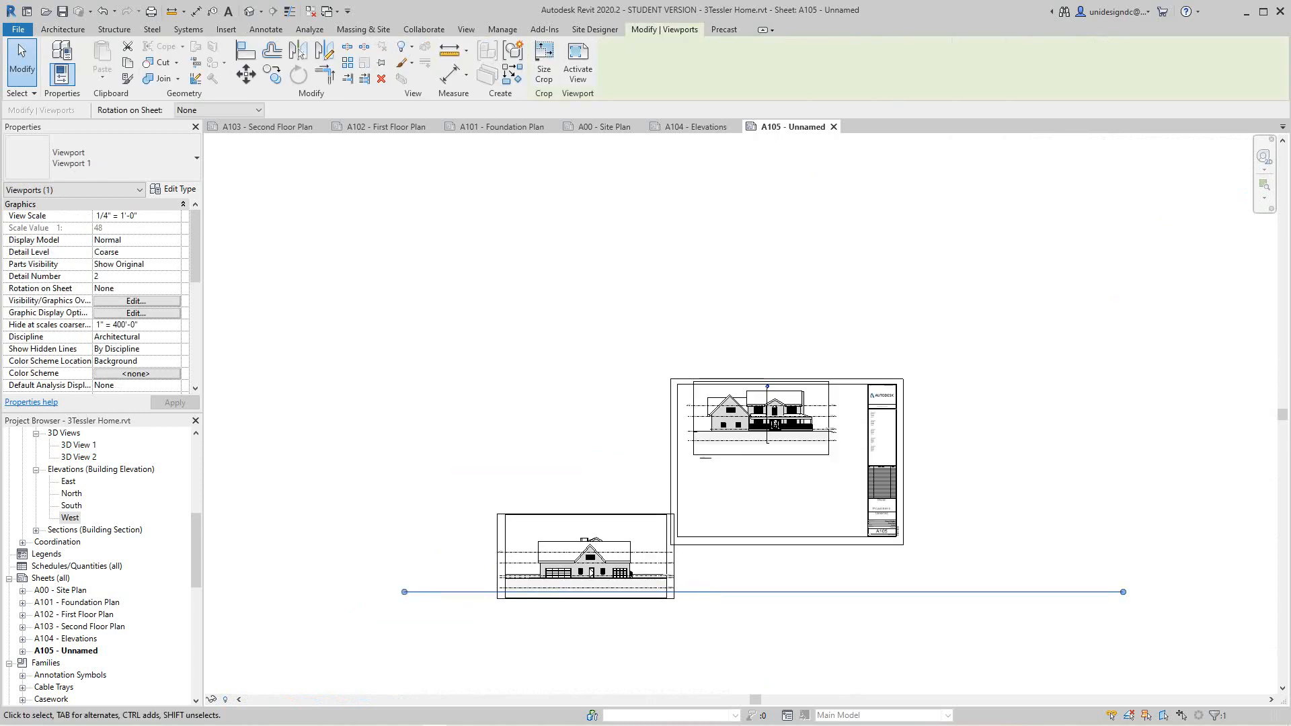
left_click_drag(1124, 592, 952, 592)
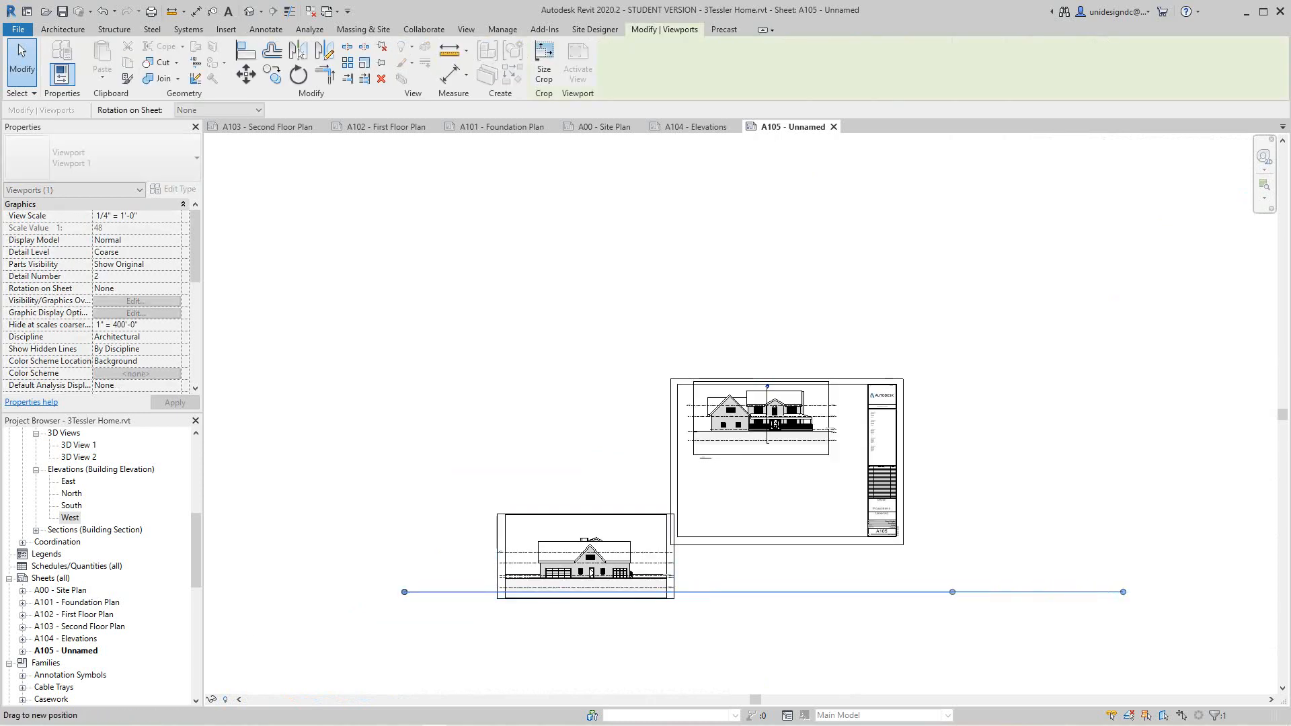
left_click_drag(558, 592, 428, 592)
left_click(464, 604)
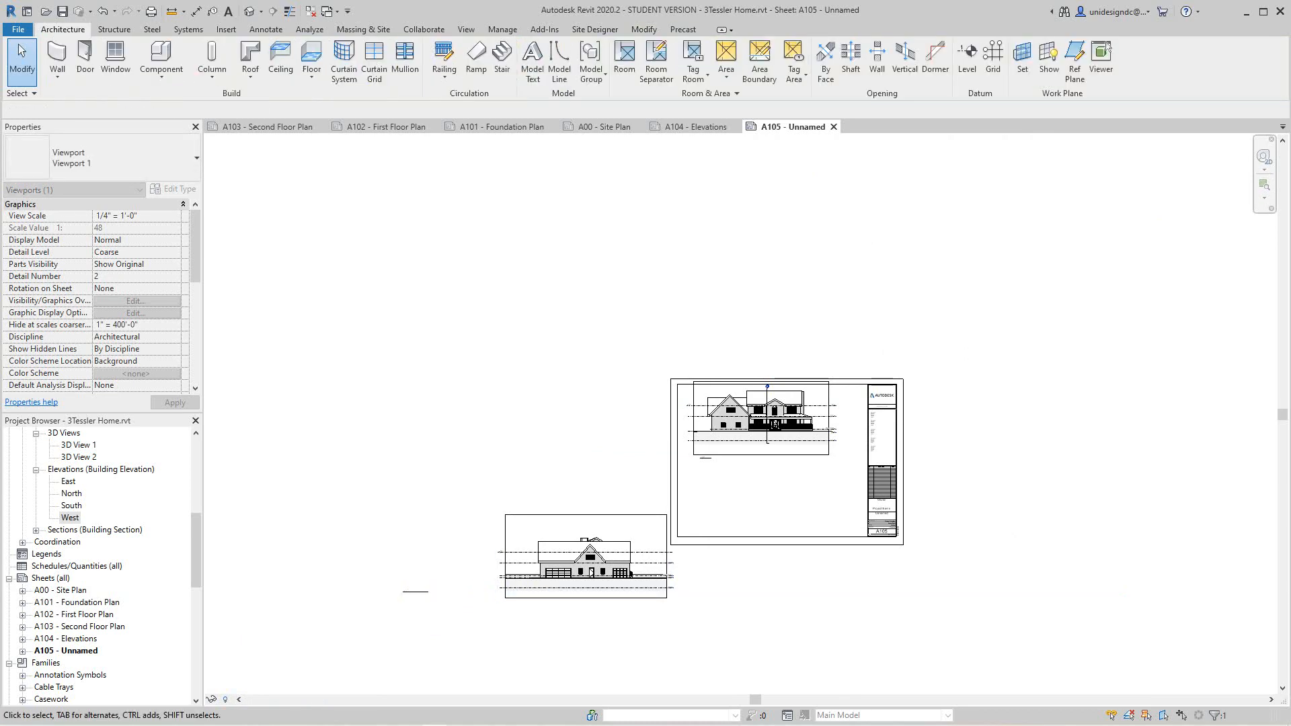
Step: Move the West view title to below the ground, near the lower-left corner of its elevation
scroll(464, 604, "up", 4)
left_click(755, 551)
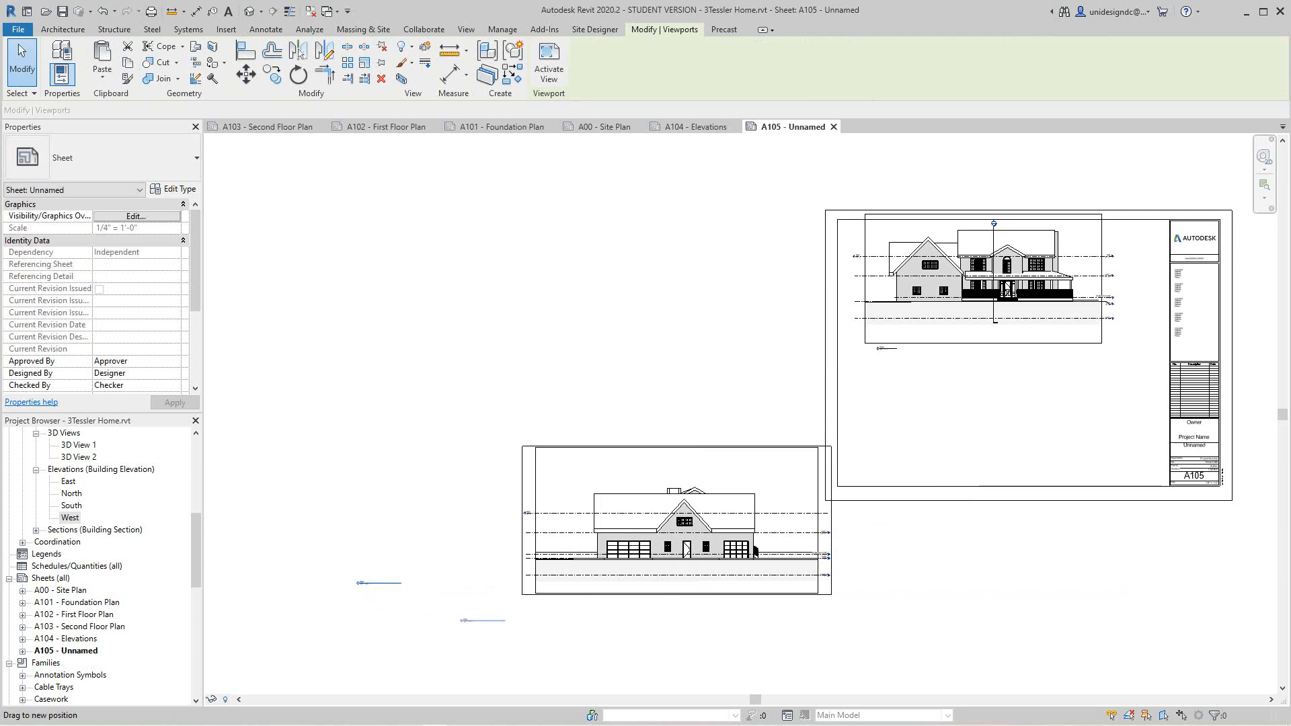
scroll(650, 605, "up", 4)
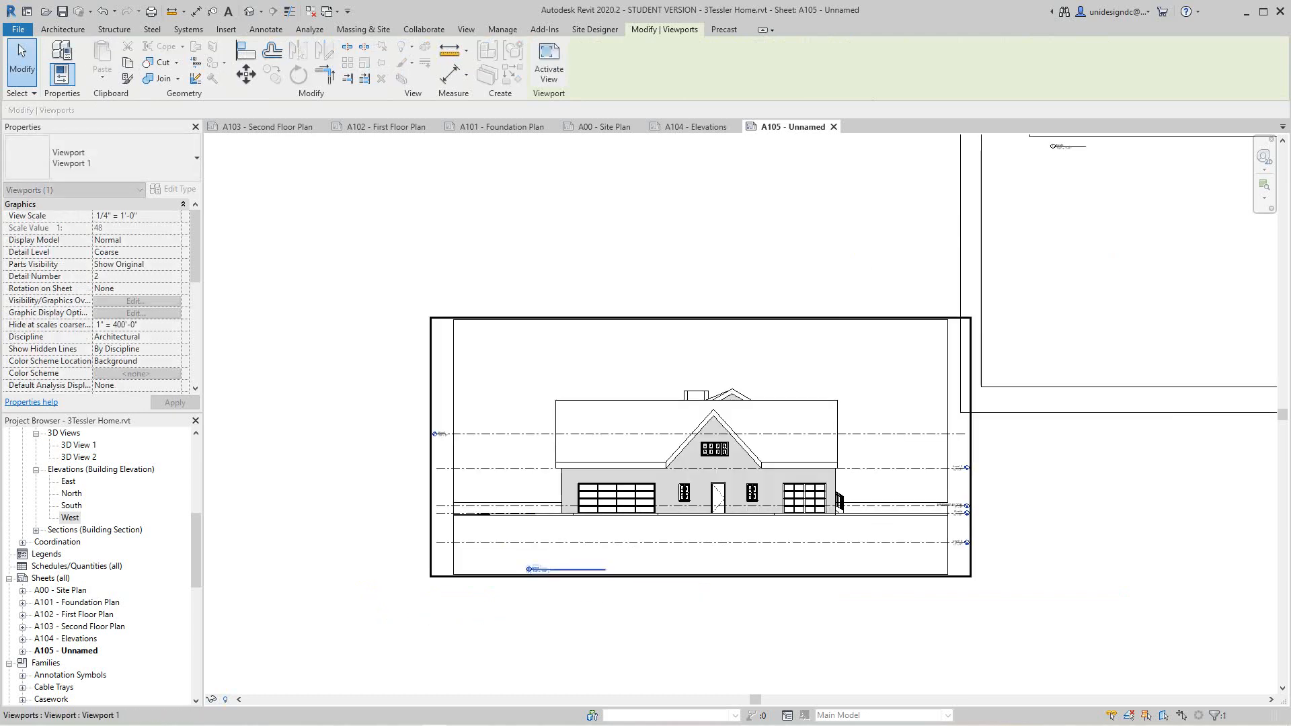
Step: Activate the West view, raise the bottom edge of its crop region to just below the grade line, and deactivate the view
right_click(657, 206)
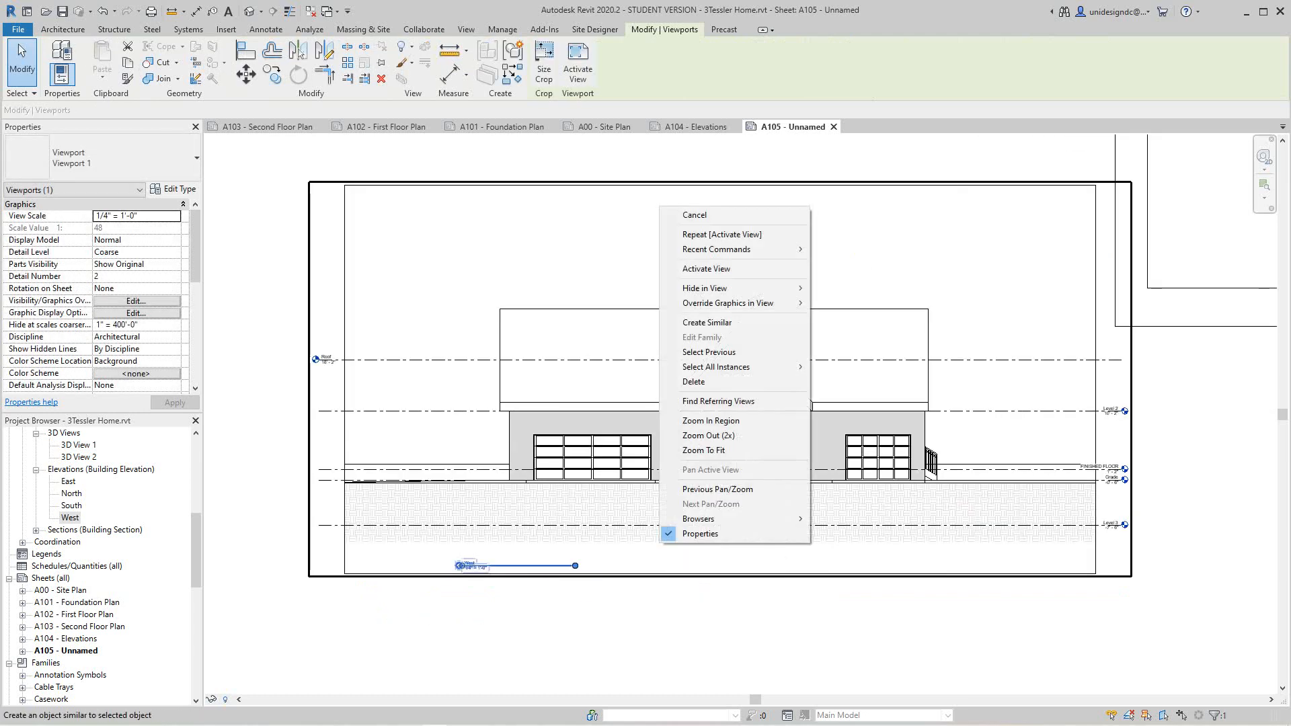
left_click(699, 269)
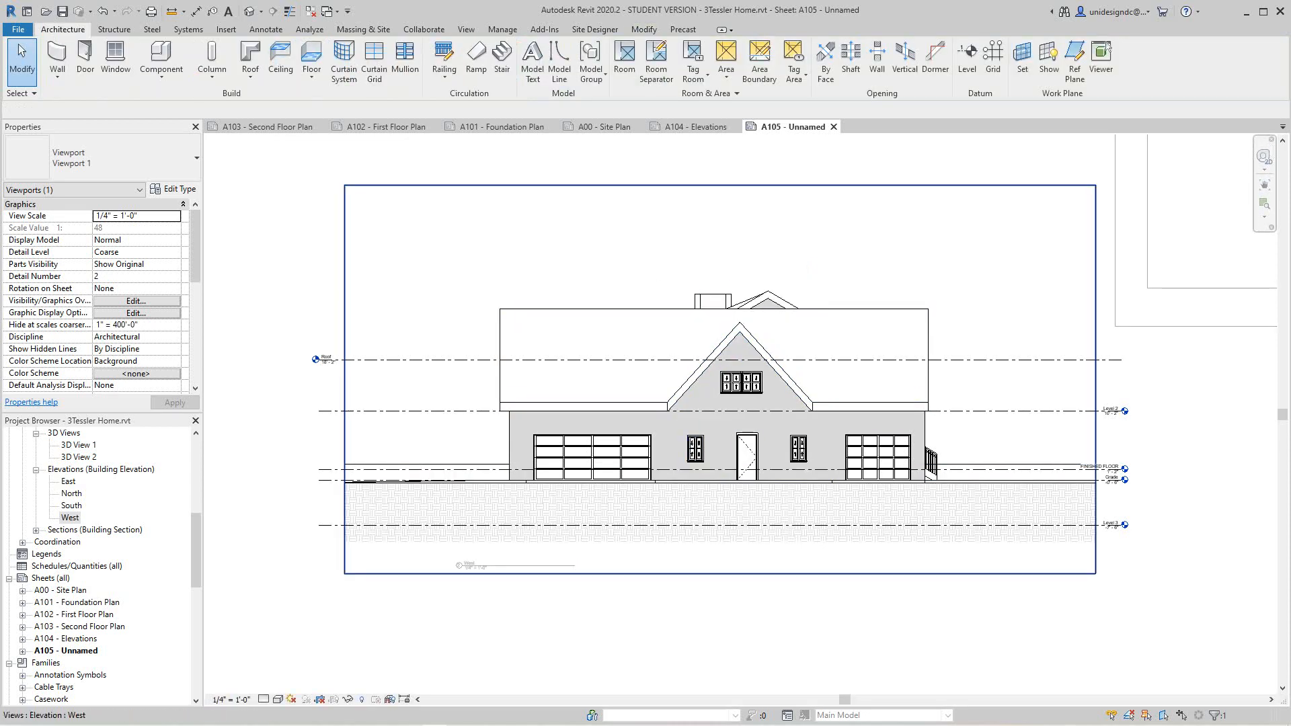
left_click(717, 573)
left_click_drag(719, 574, 720, 493)
left_click(708, 535)
scroll(708, 535, "down", 2)
scroll(778, 507, "down", 3)
middle_click_drag(838, 486, 799, 510)
scroll(949, 383, "up", 4)
middle_click_drag(949, 383, 875, 424)
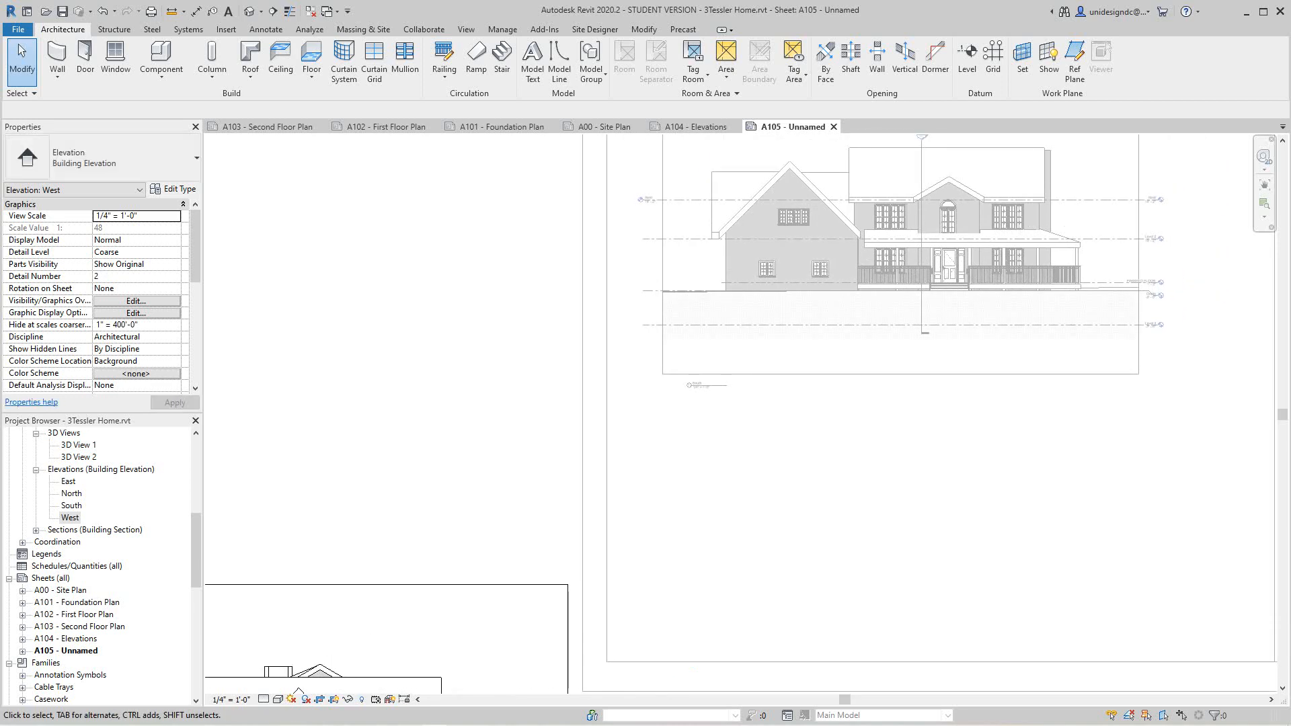
right_click(824, 354)
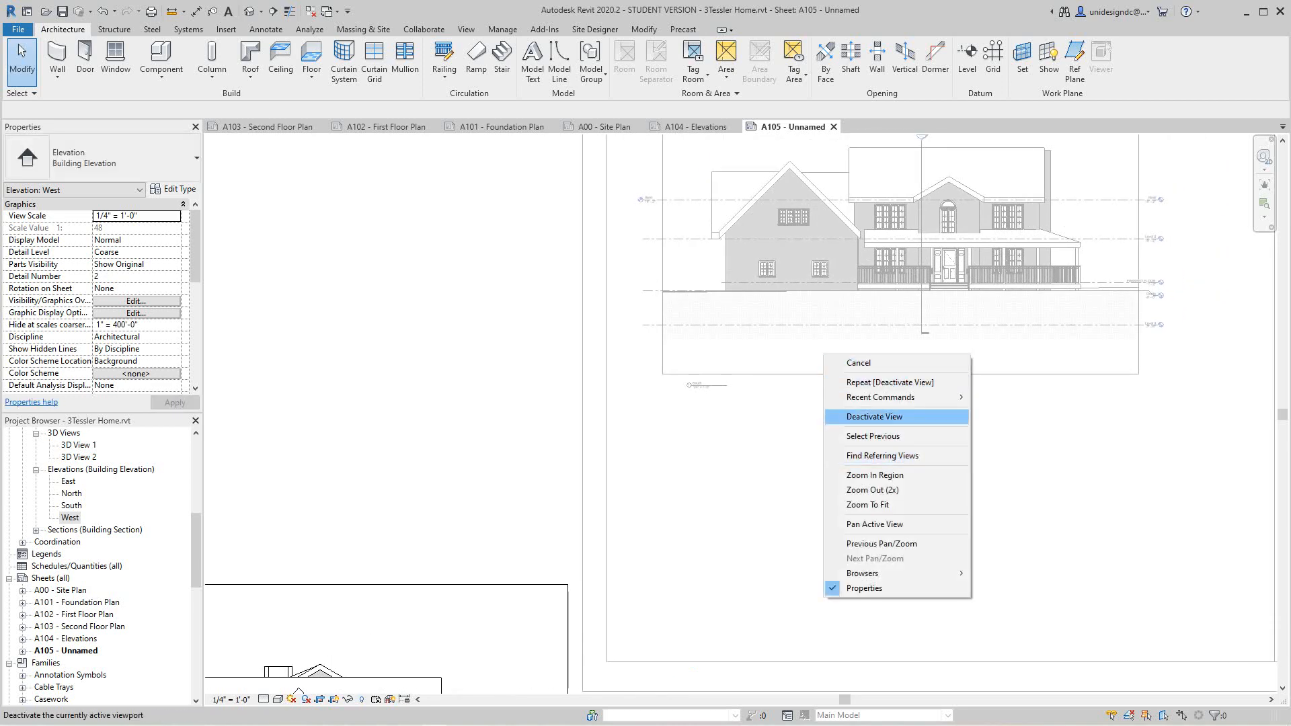
left_click(874, 417)
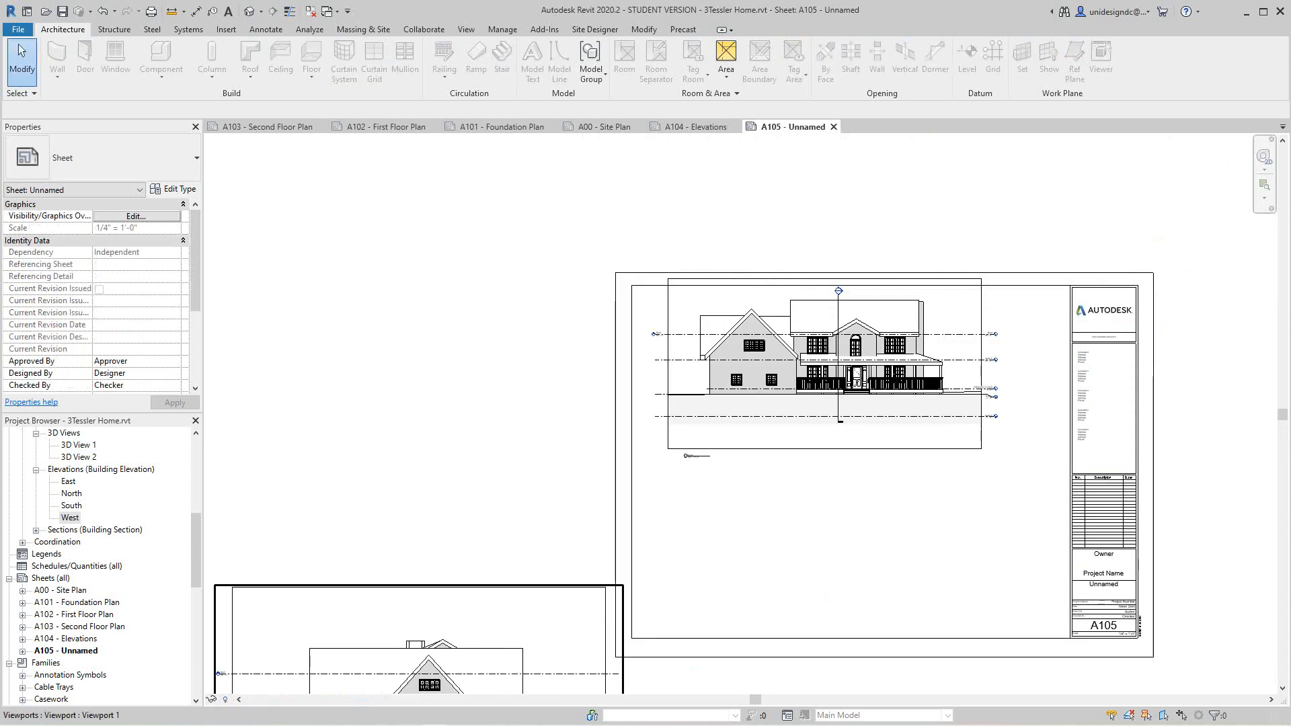
Step: Move the West elevation onto the sheet below the South elevation and align its view title beneath it with the South title
scroll(704, 267, "down", 2)
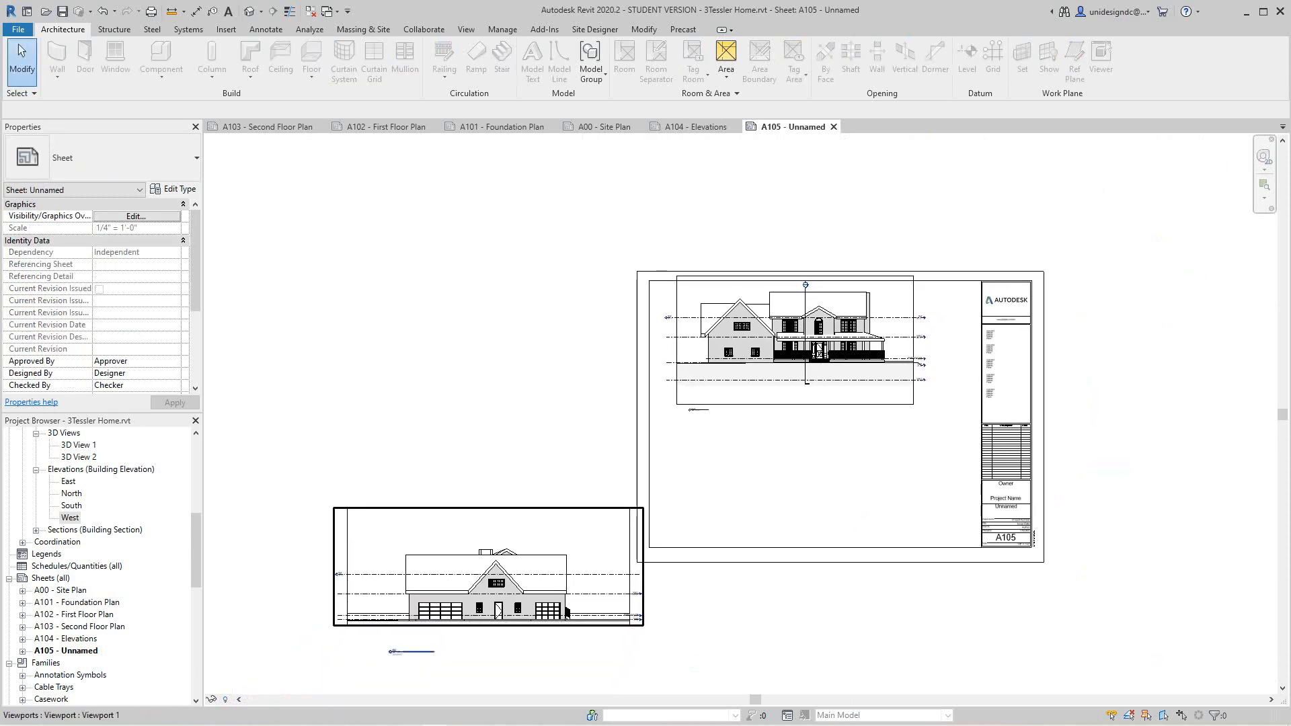
right_click(515, 511)
left_click(547, 180)
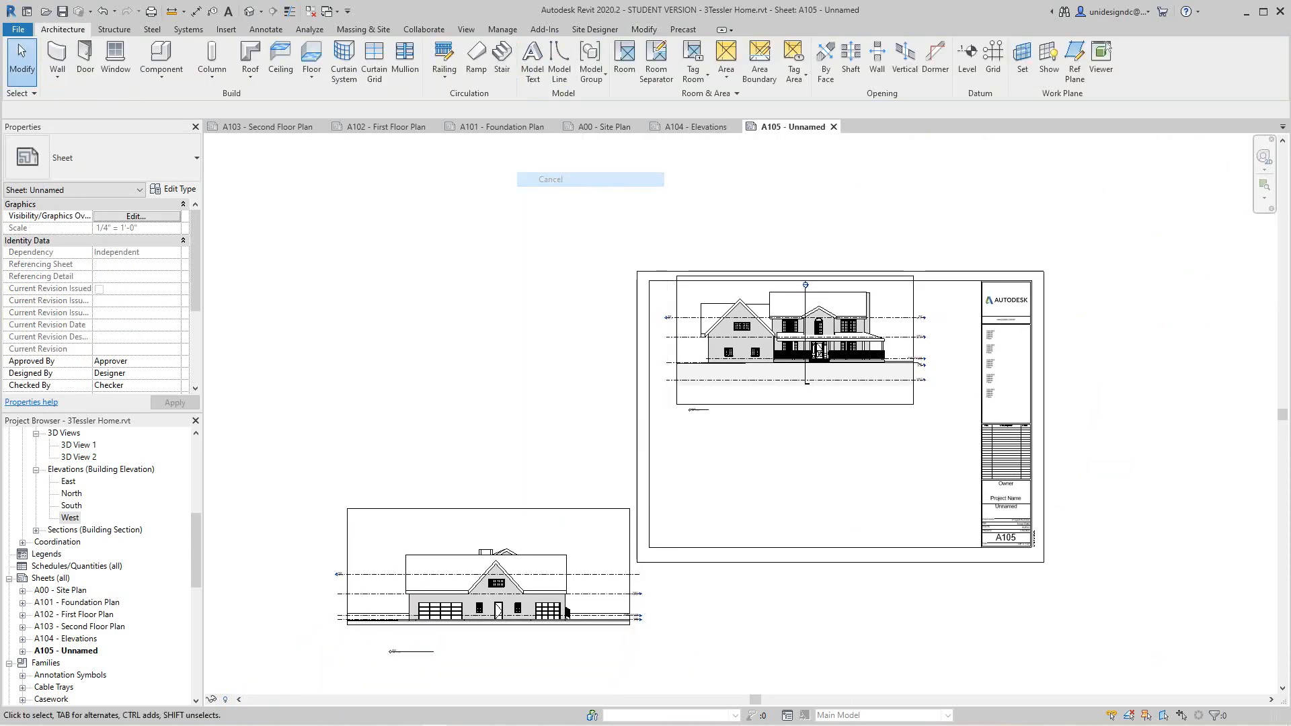
left_click(567, 612)
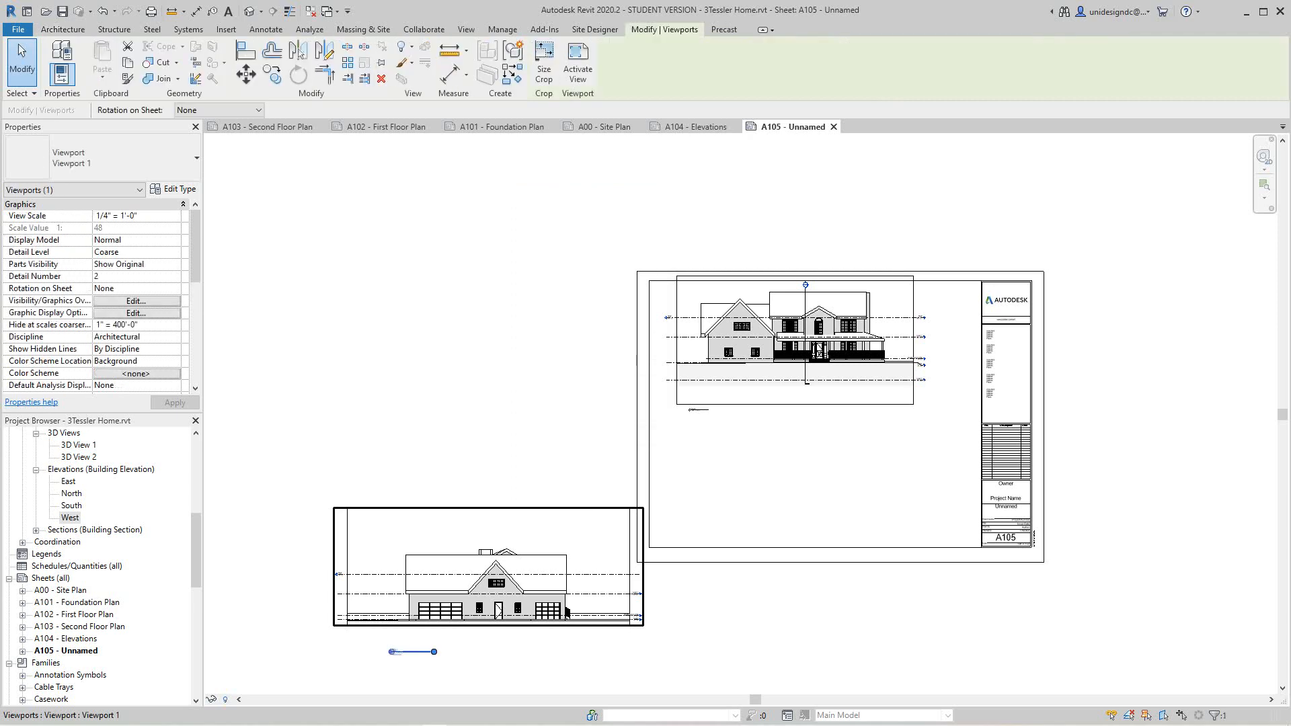
key("Escape")
left_click_drag(567, 612, 902, 516)
scroll(792, 616, "up", 3)
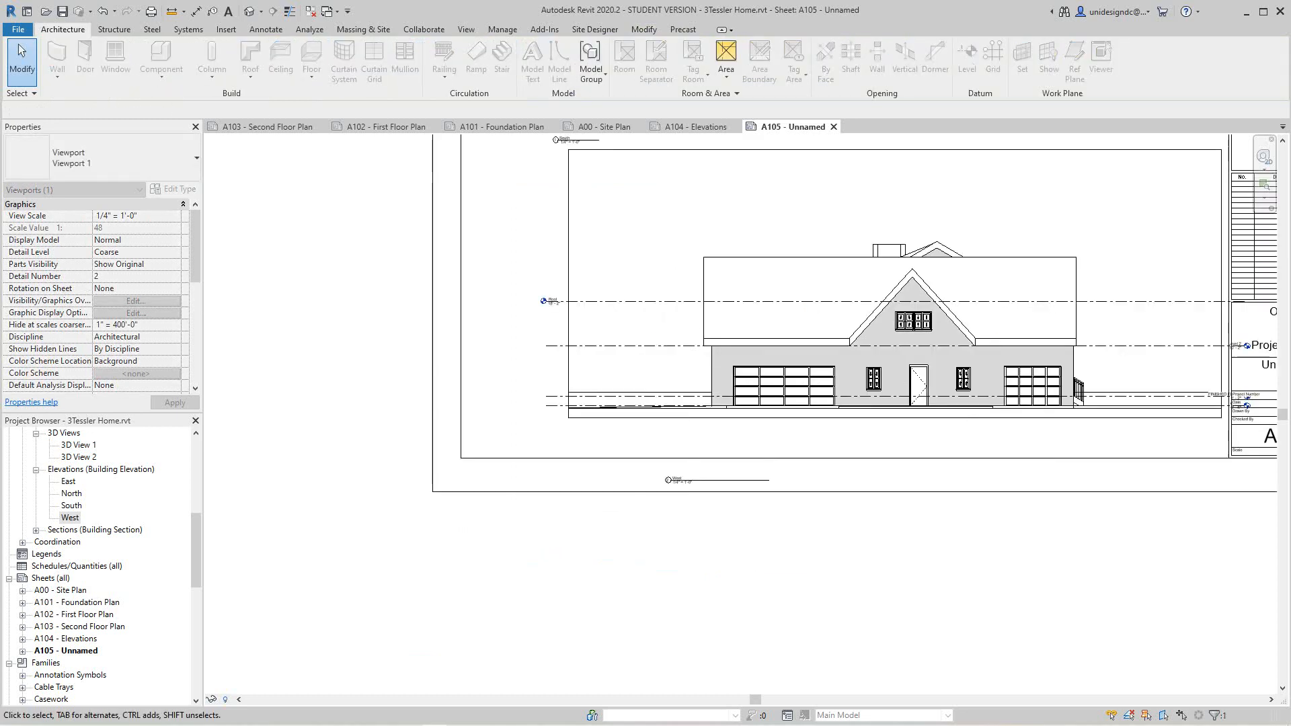
mouse_move(679, 482)
left_mouse_down()
mouse_move(552, 442)
mouse_move(563, 441)
left_mouse_up()
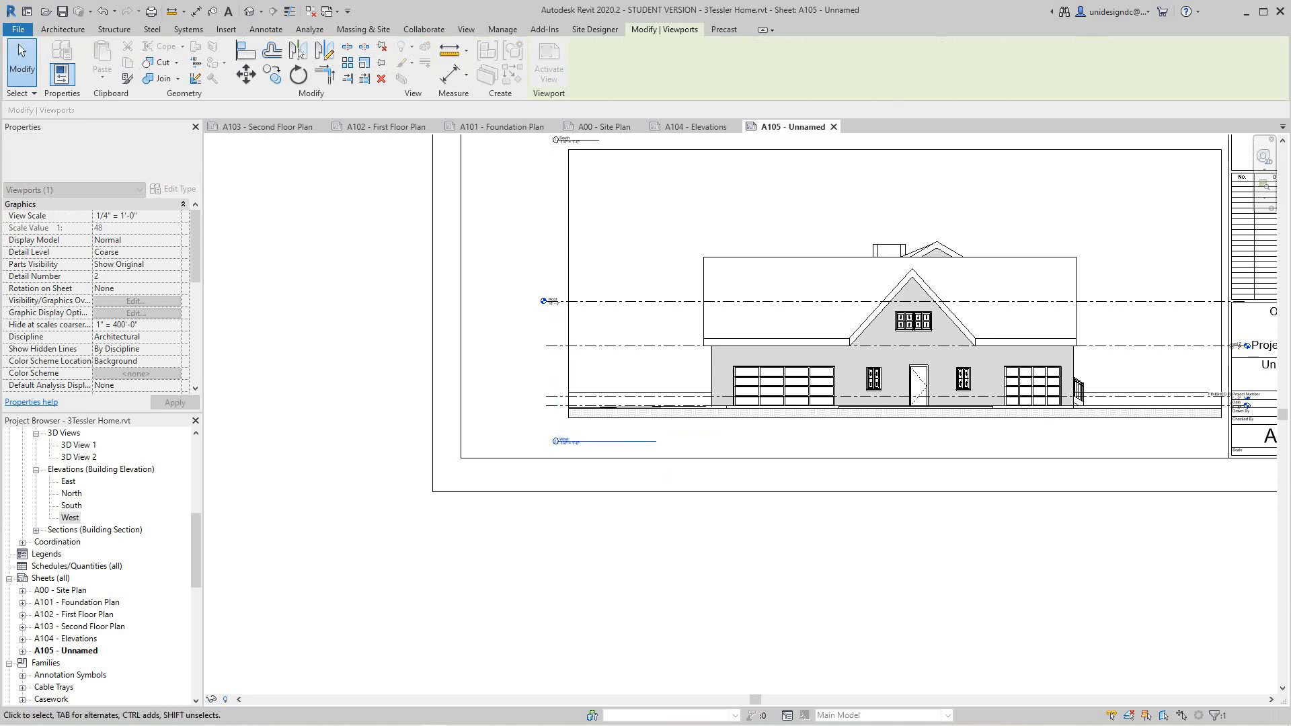
Step: Shorten the West view title line from its far end so it ends just past the scale text
scroll(670, 450, "up", 2)
left_click(643, 398)
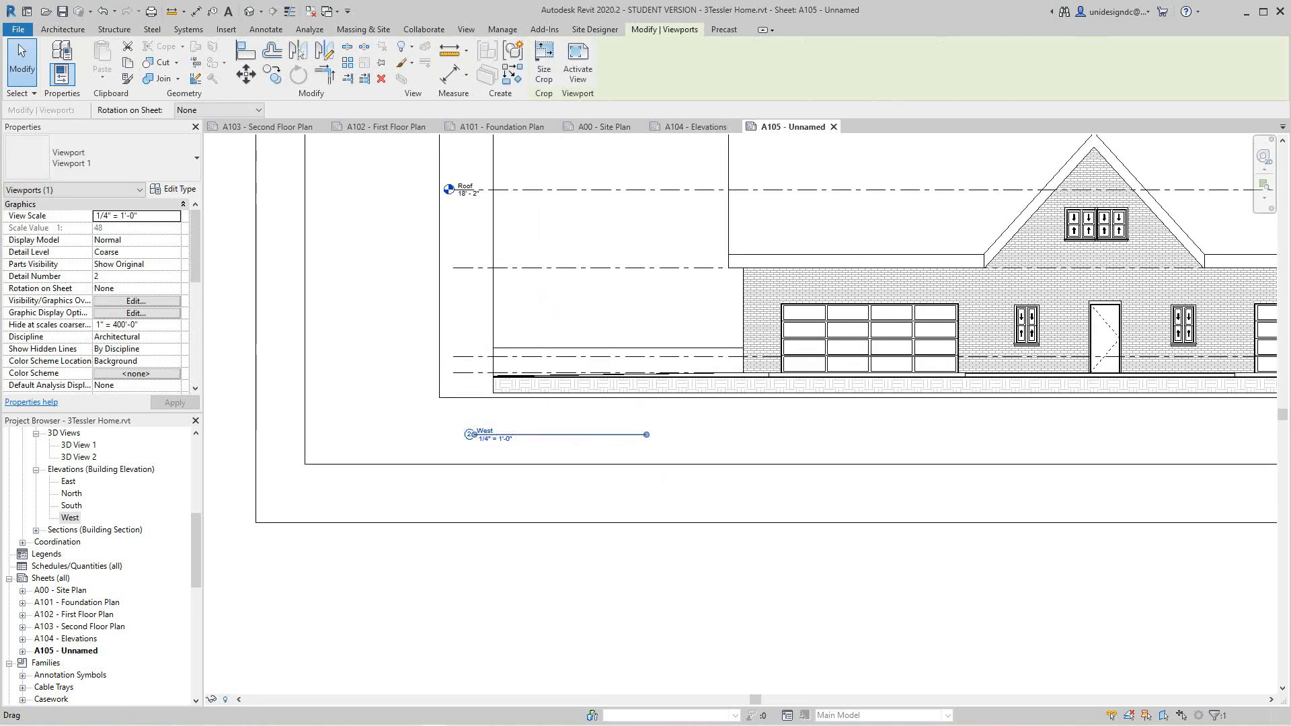
left_click_drag(647, 434, 520, 434)
key("Escape")
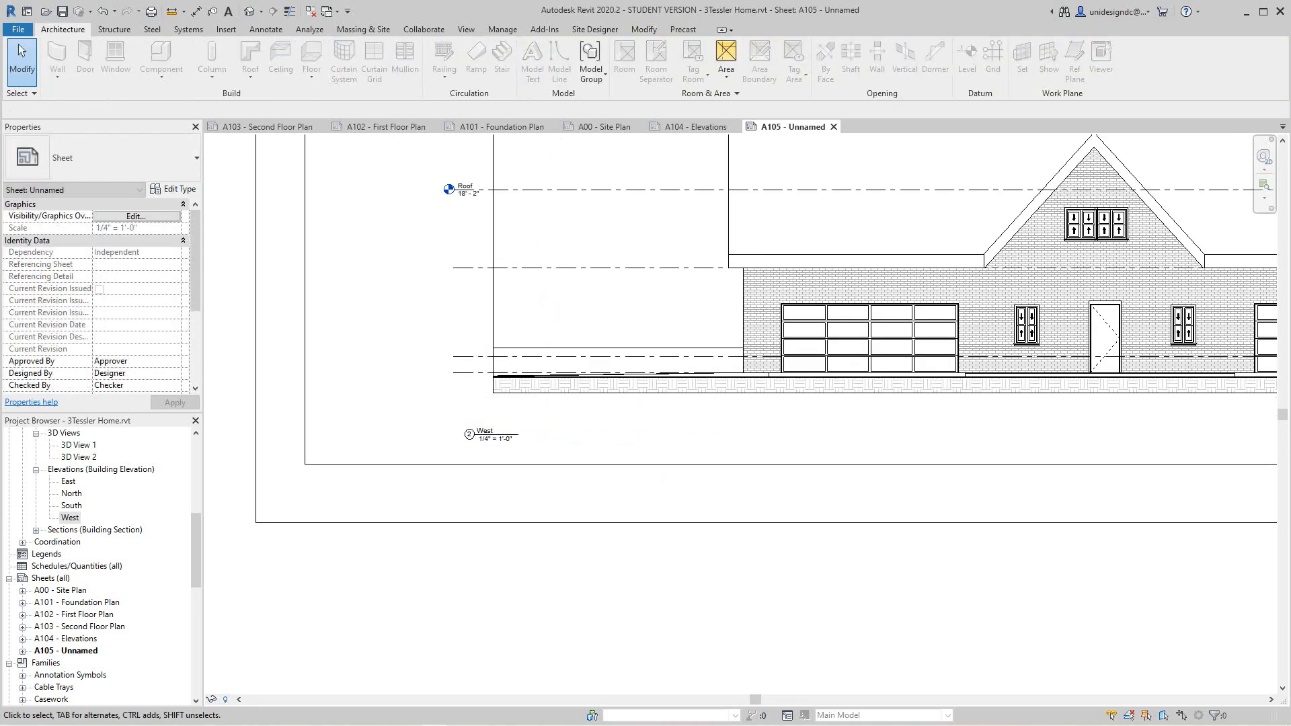
Step: Activate the West view, pull both side edges and the top edge of its crop region in closer to the house, and deactivate the view
scroll(656, 610, "down", 3)
scroll(708, 409, "down", 2)
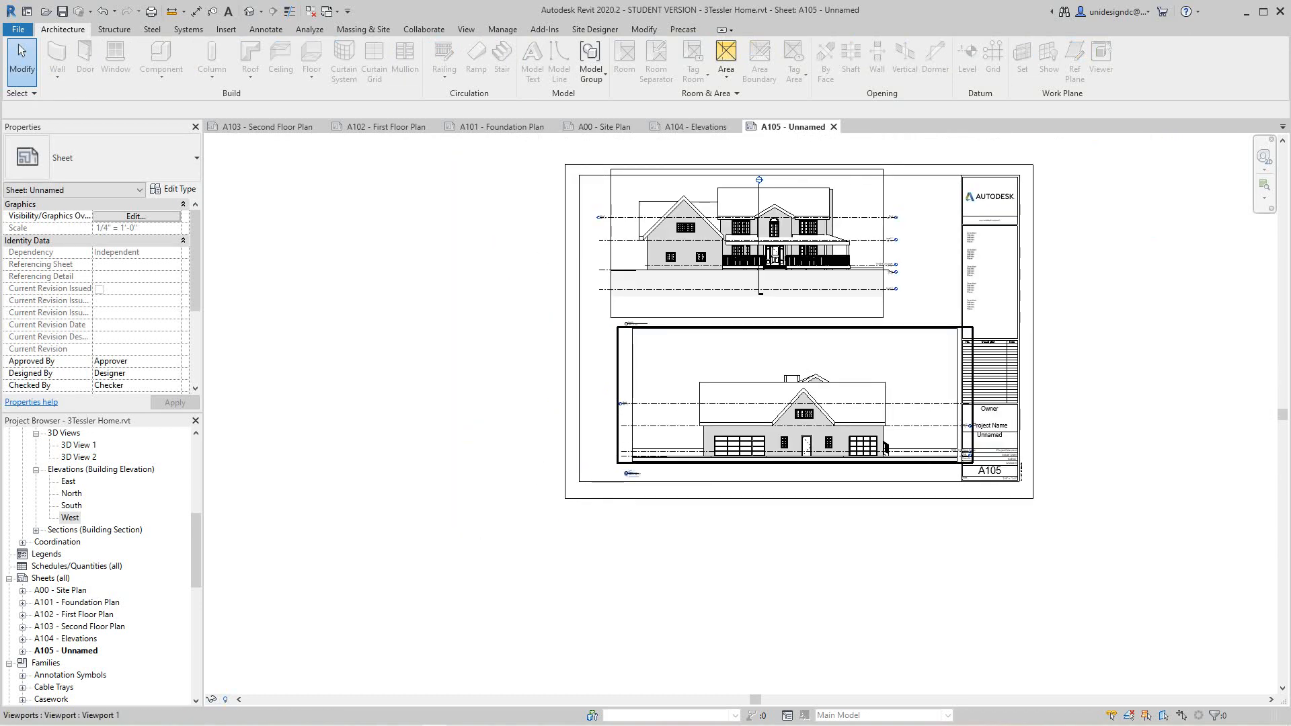
left_click(885, 447)
right_click(753, 349)
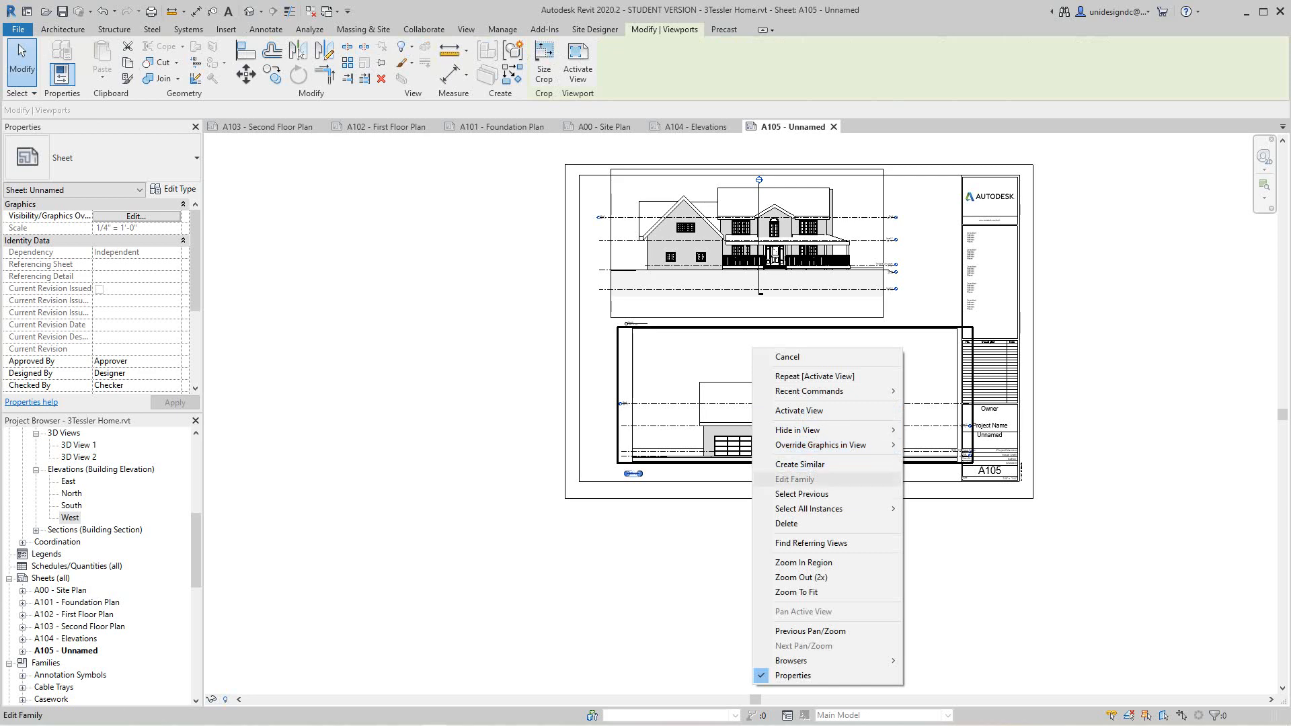
left_click(799, 410)
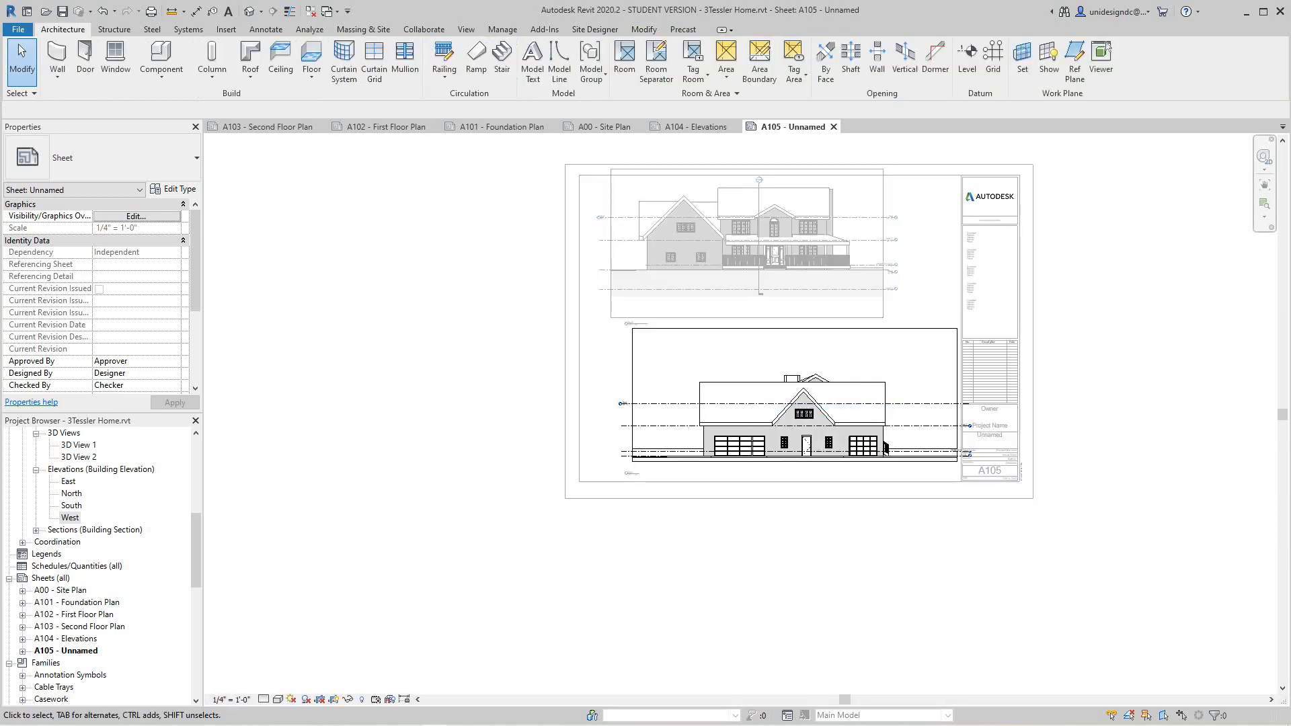
left_click(957, 396)
scroll(957, 396, "up", 2)
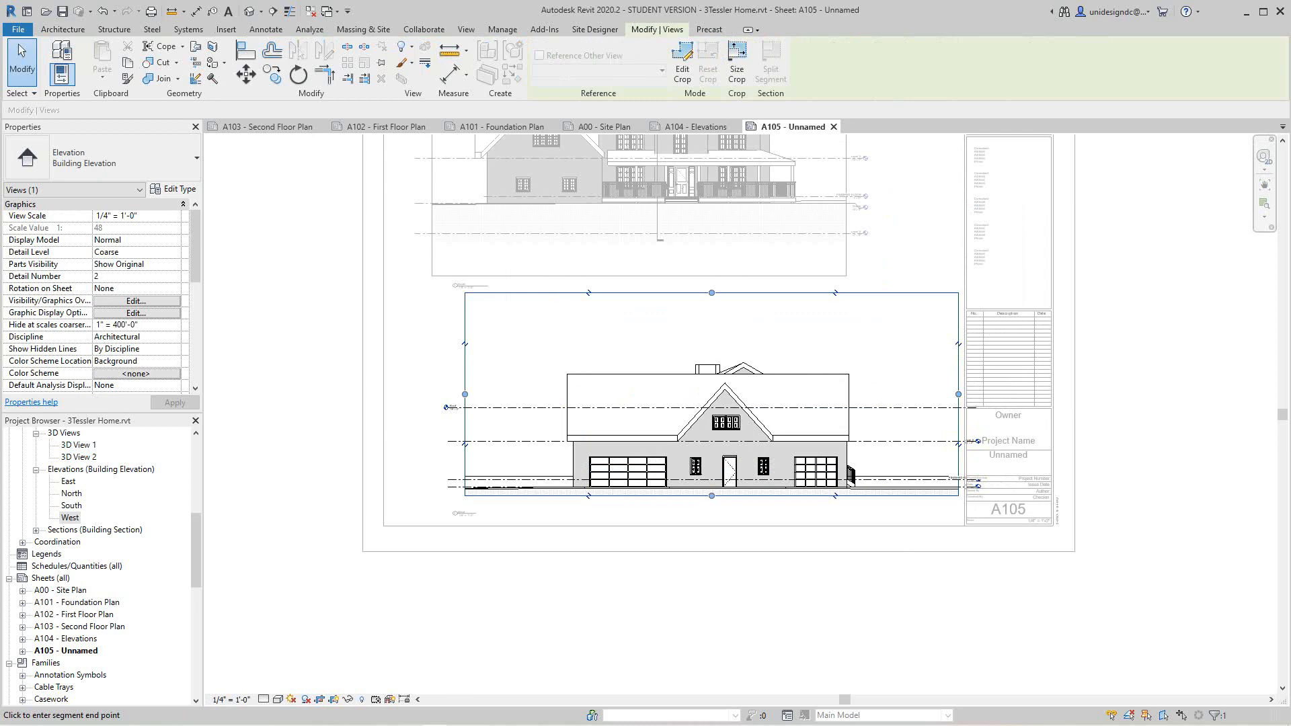
left_click_drag(958, 394, 874, 394)
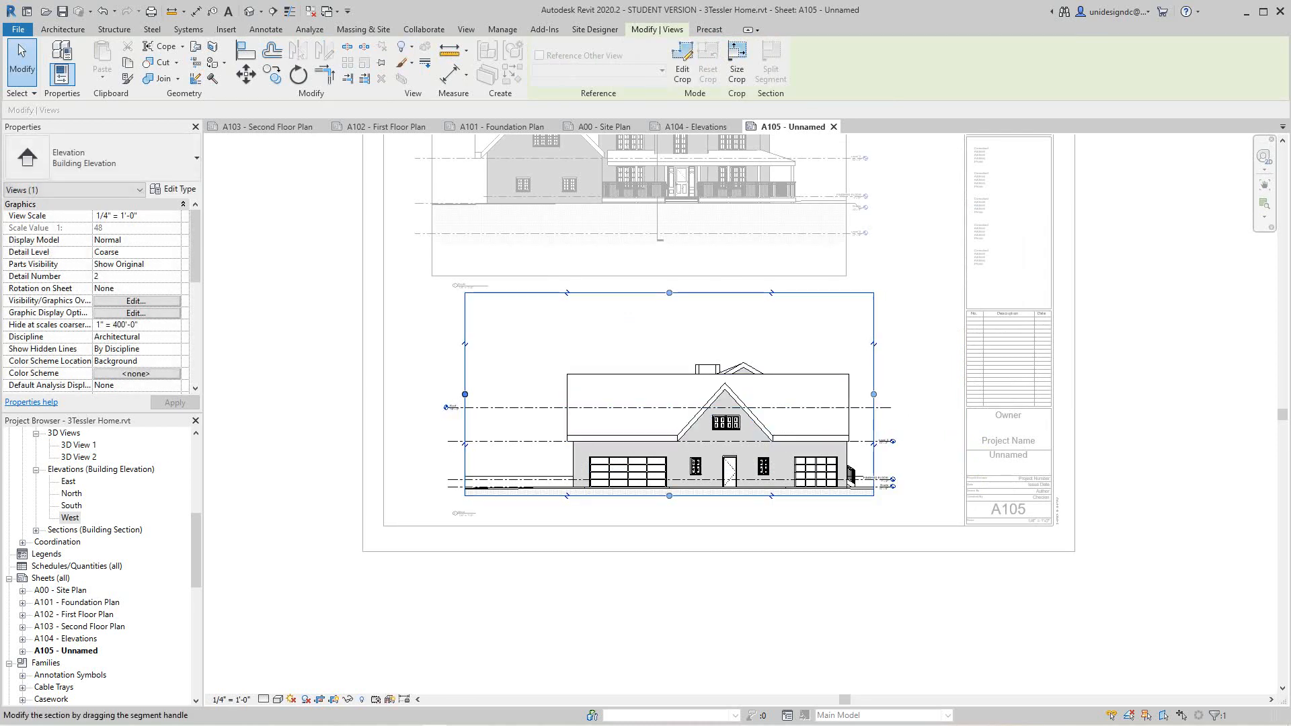
left_click_drag(465, 394, 531, 395)
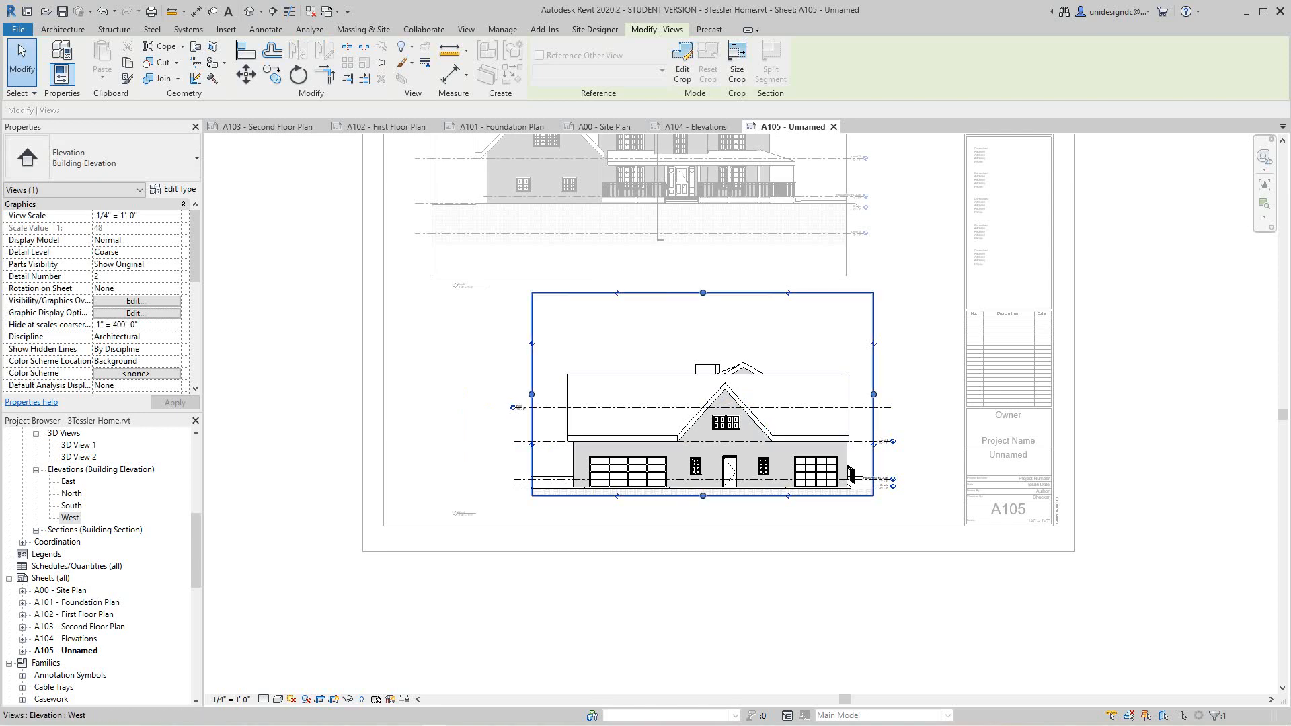
left_click_drag(702, 293, 703, 343)
right_click(699, 343)
left_click(742, 368)
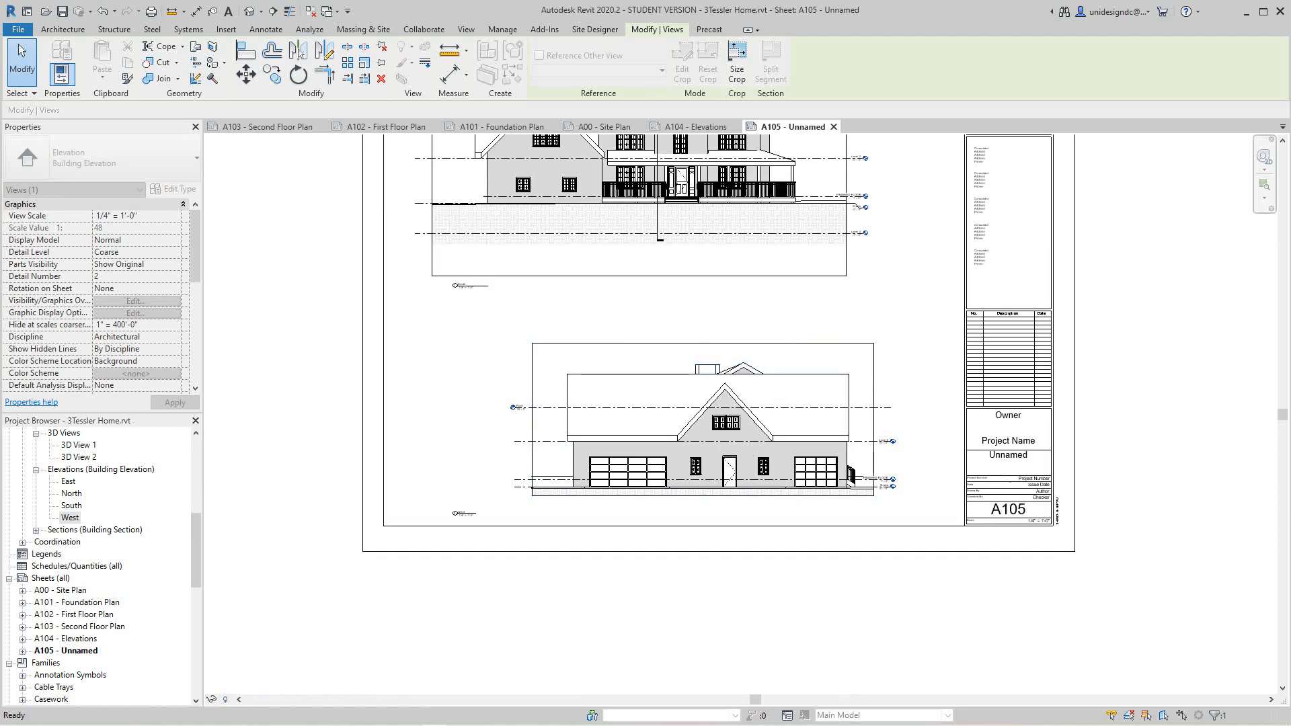
right_click(880, 314)
left_click(913, 321)
Step: Move the West elevation beneath the South elevation and place its view title just below its lower-left corner, in line with the South title
left_click_drag(834, 363, 749, 338)
key("Escape")
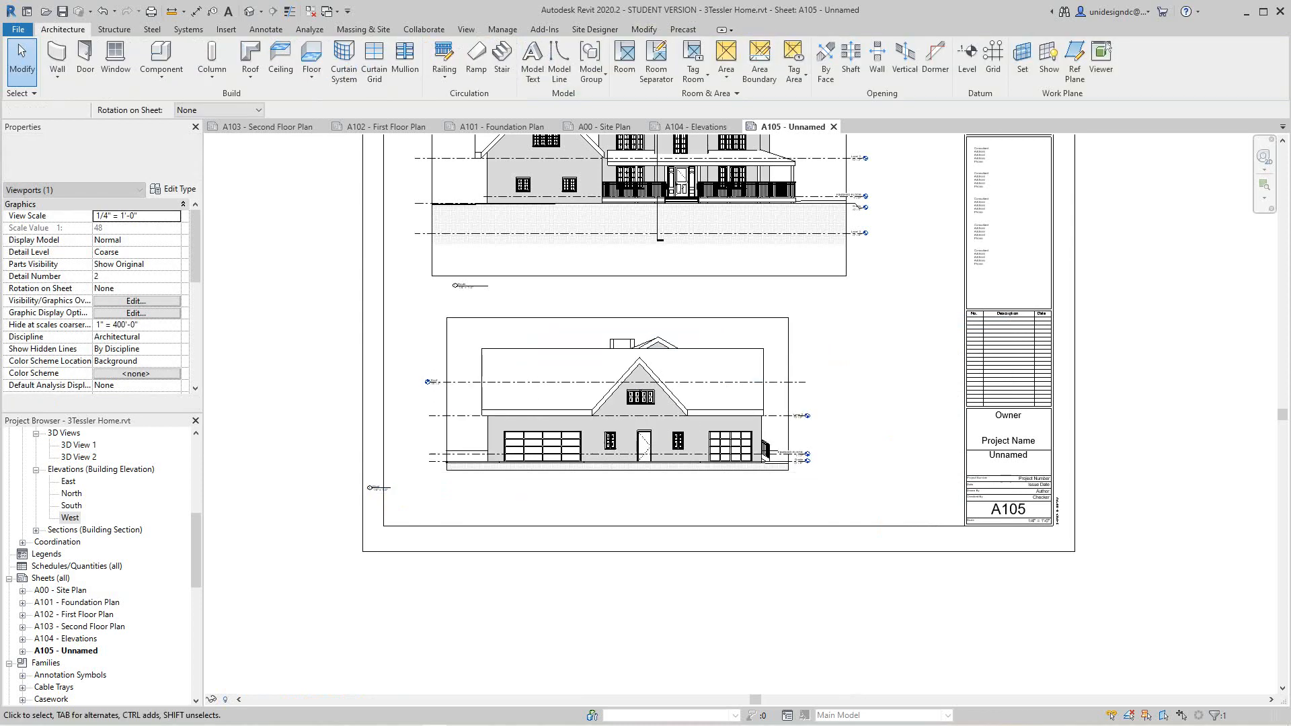
left_click_drag(379, 488, 396, 519)
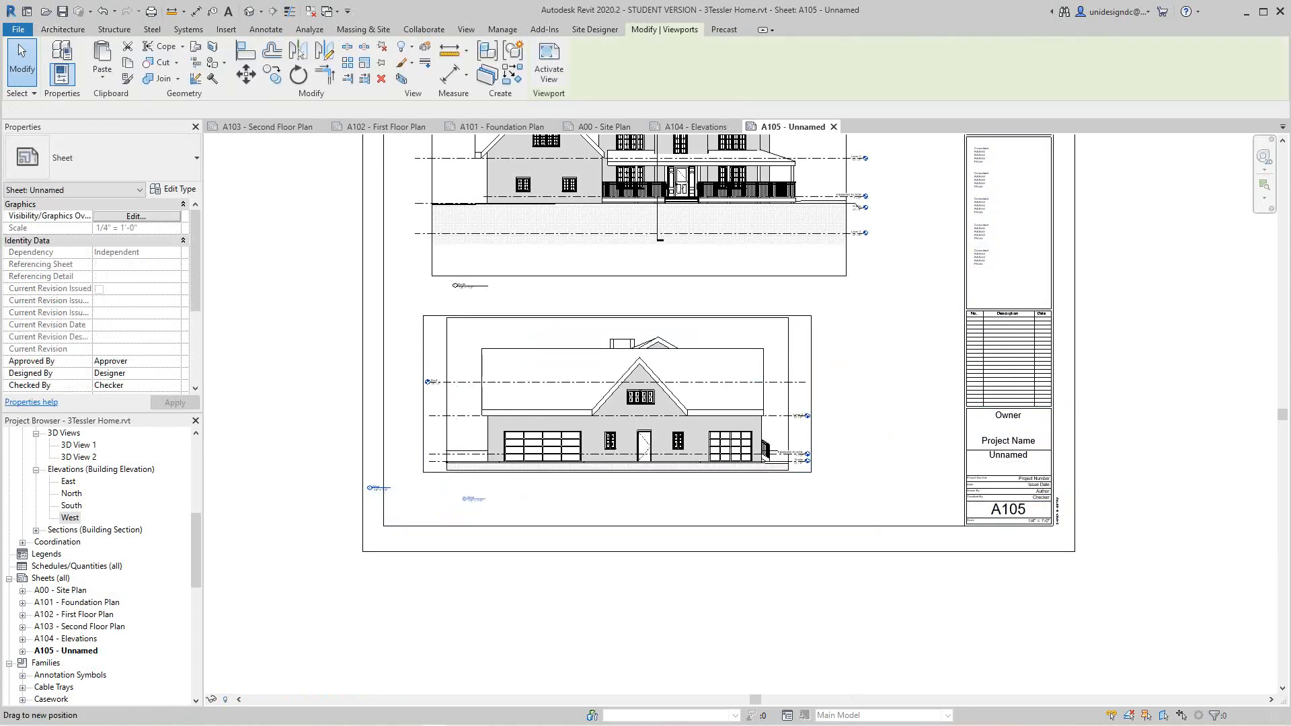
left_click_drag(473, 500, 472, 489)
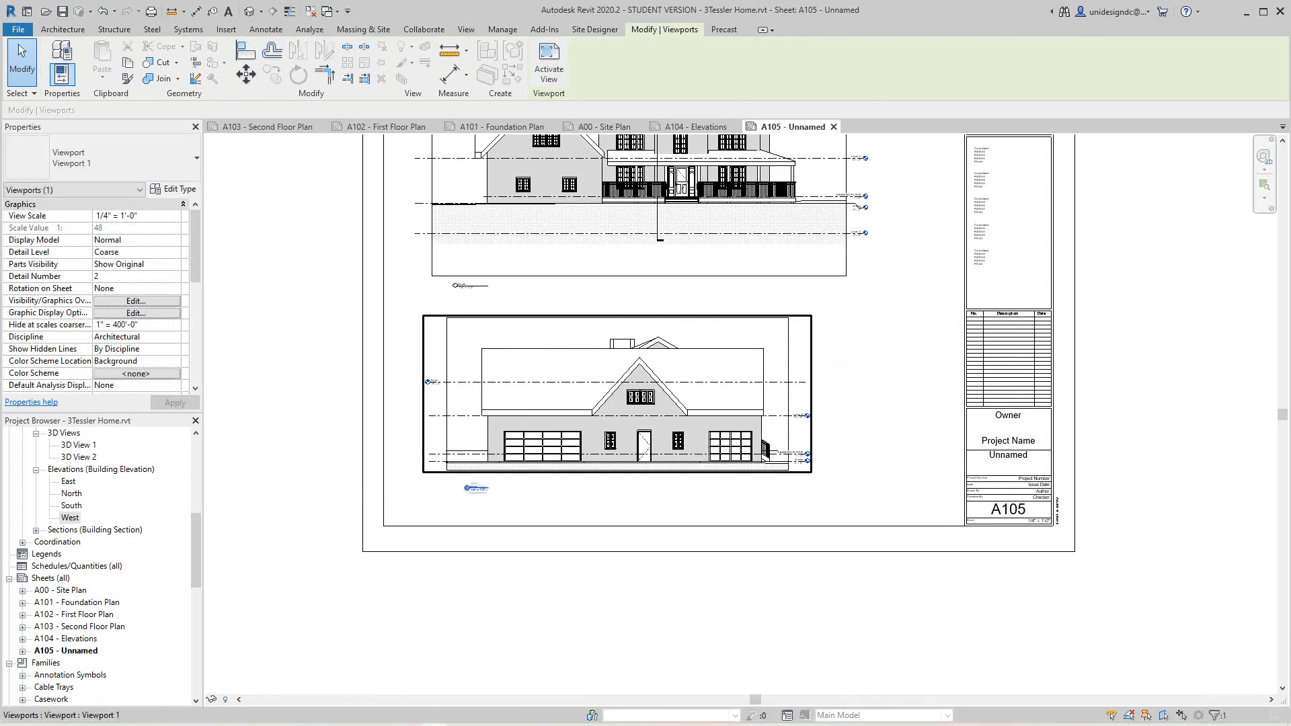
Step: Rename sheet A105 as Elevations 2
scroll(506, 486, "up", 2)
scroll(552, 506, "down", 5)
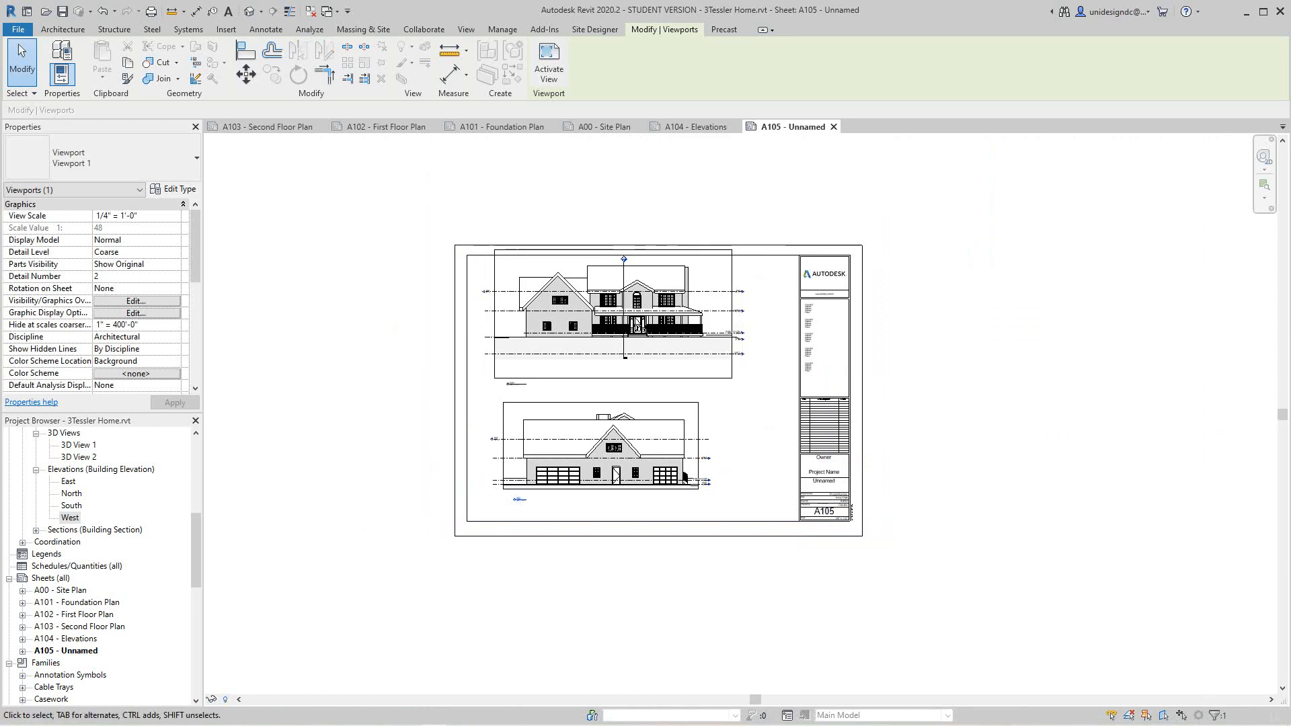
scroll(787, 268, "up", 3)
scroll(364, 457, "down", 3)
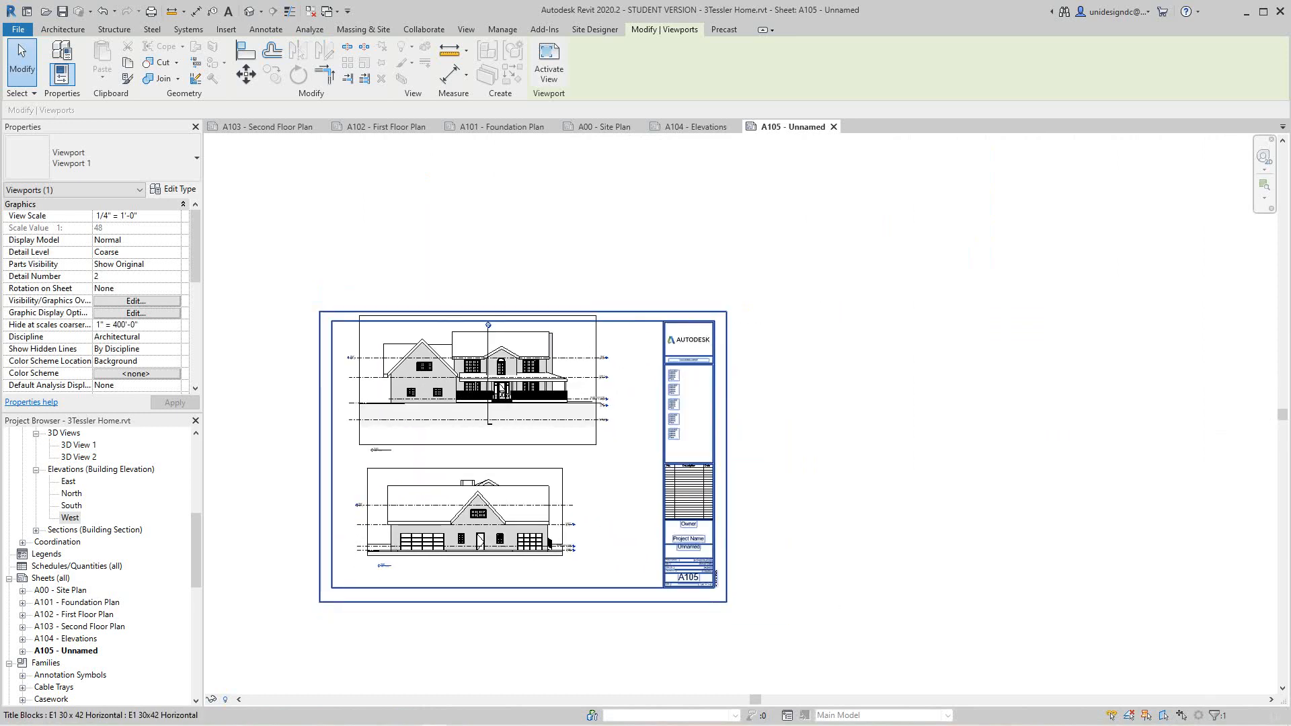
right_click(68, 652)
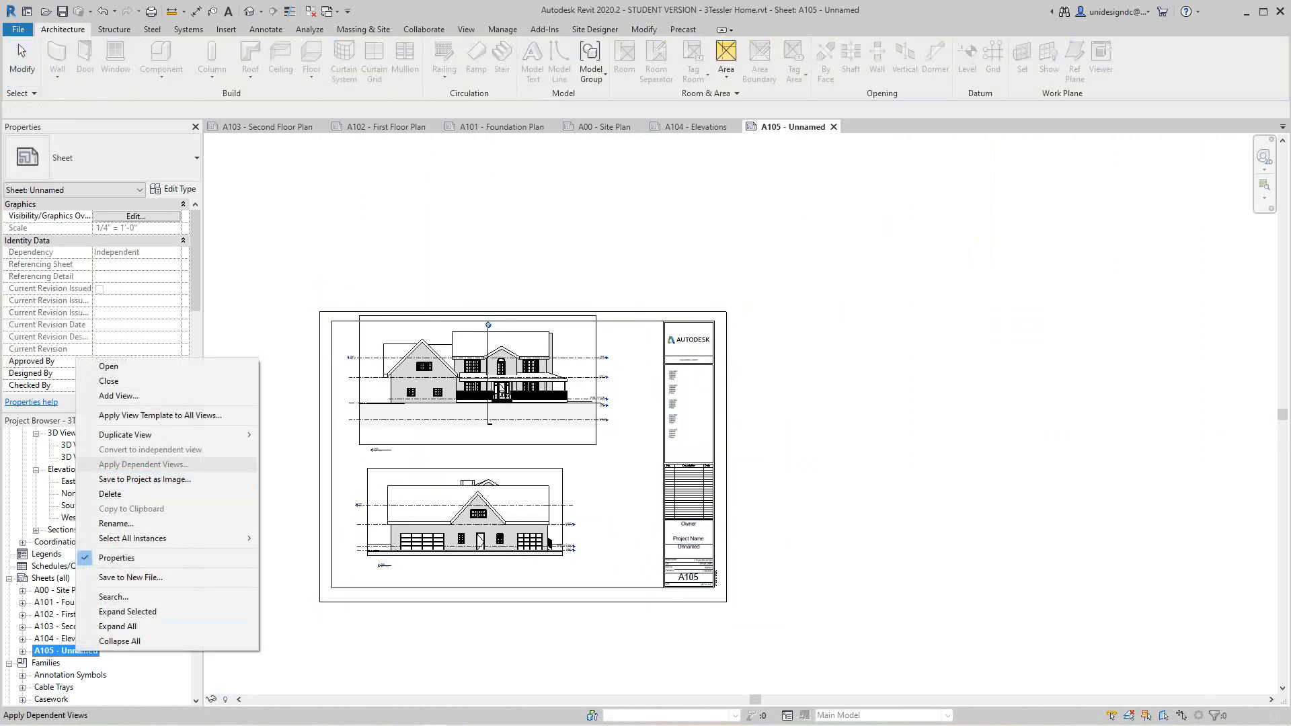
left_click(115, 524)
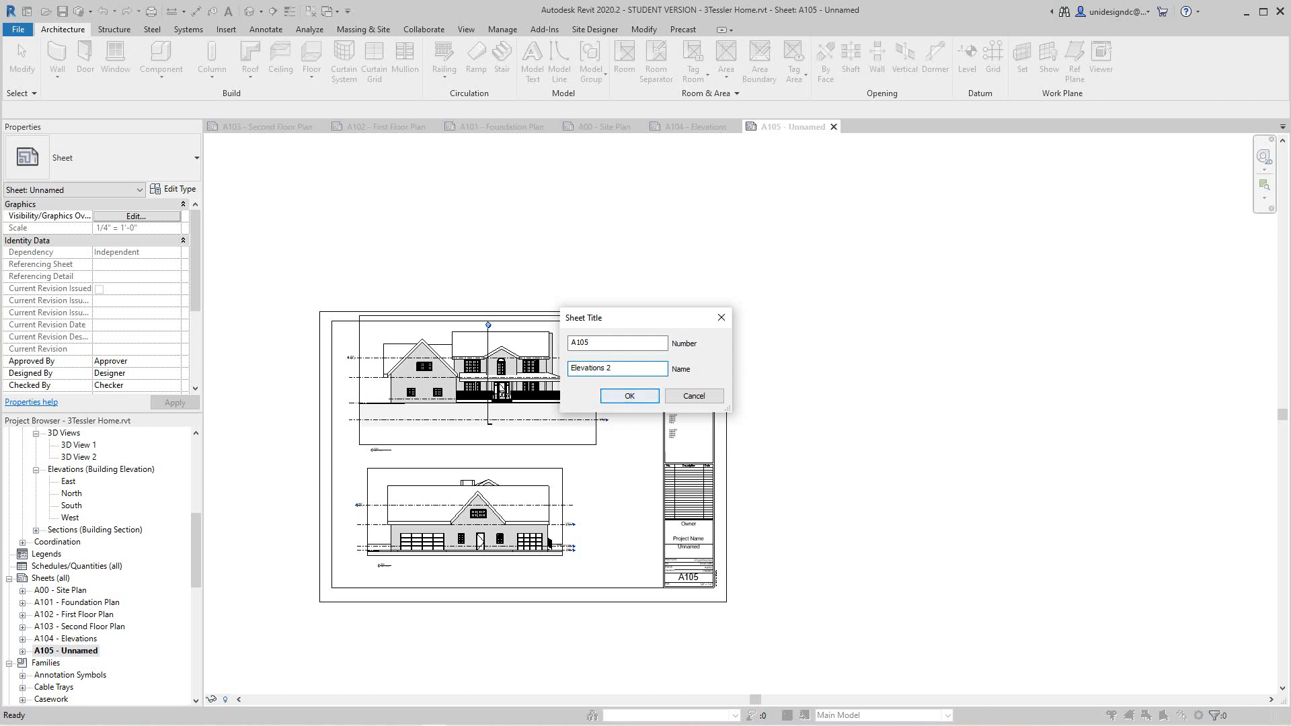
key("Return")
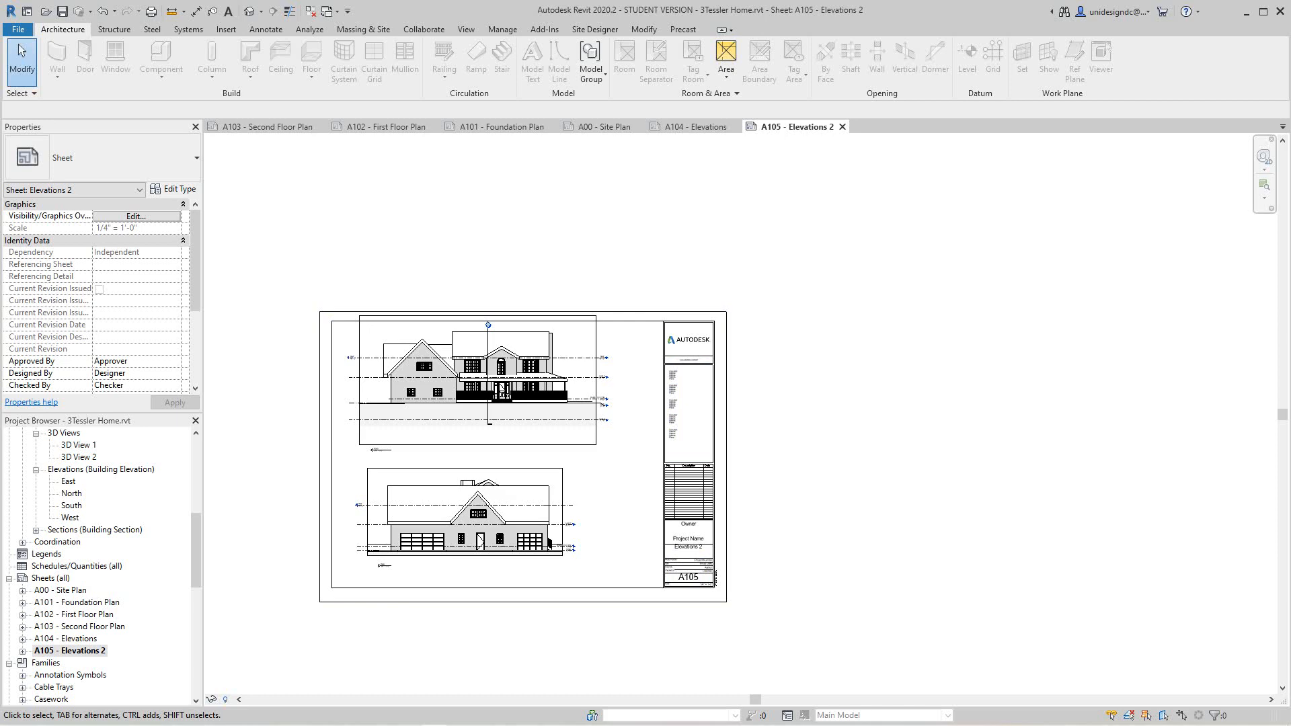
Step: Move the West elevation slightly lower on the sheet, closer to the bottom border
scroll(743, 591, "down", 3)
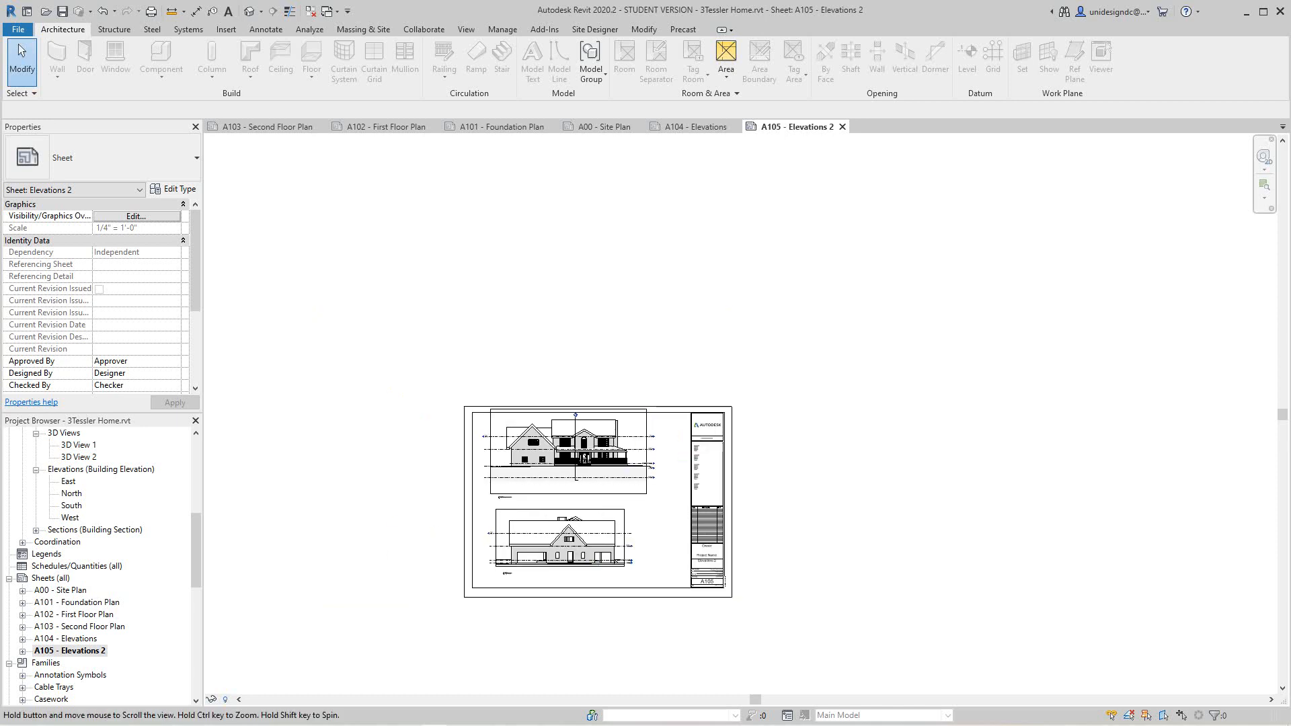
scroll(512, 555, "up", 7)
scroll(833, 555, "down", 1)
middle_click_drag(833, 556, 742, 529)
scroll(1068, 466, "down", 1)
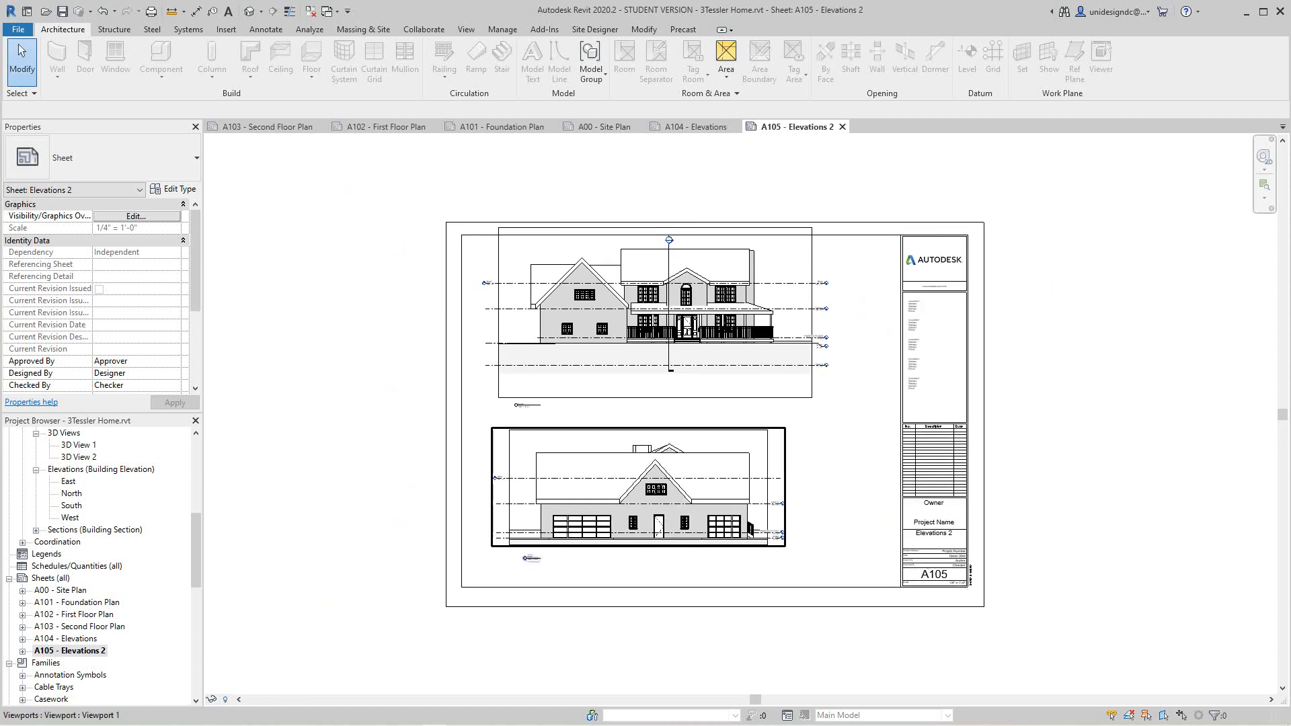
left_click_drag(740, 498, 740, 515)
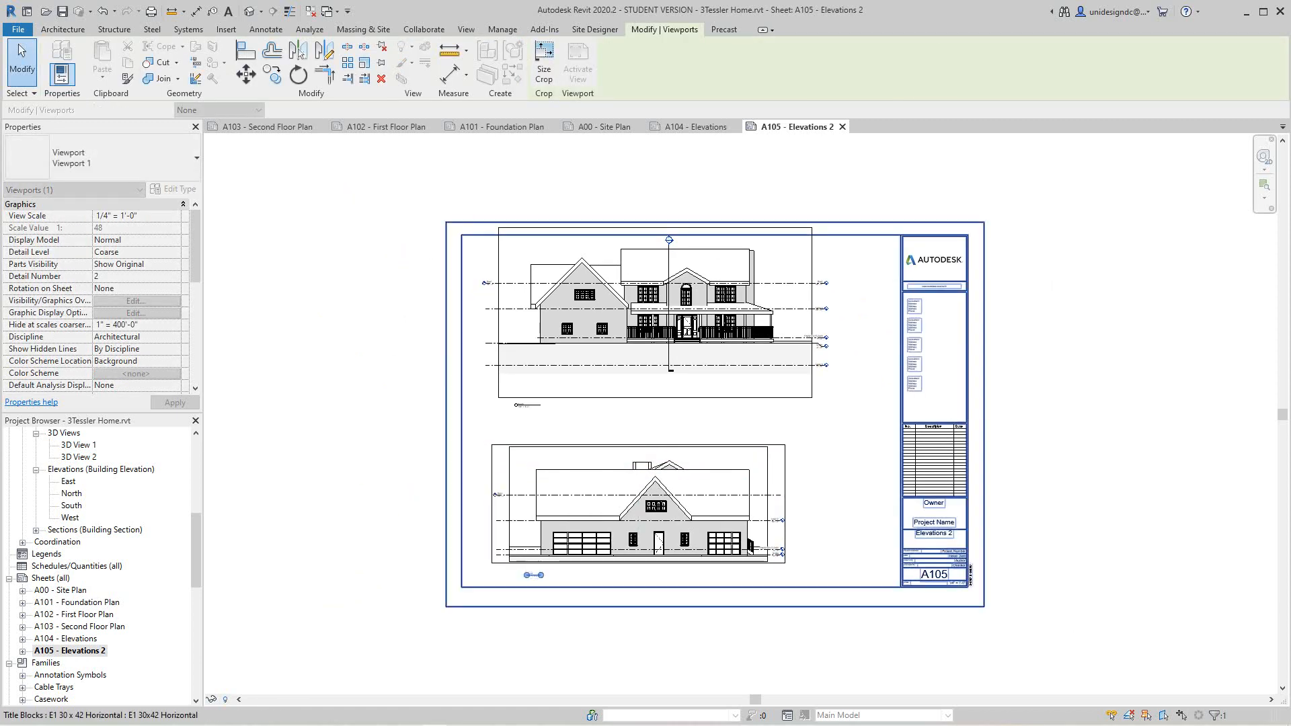
key("Escape")
Step: Move the South elevation down and slightly right so it sits fully inside the sheet border, just above the West elevation
left_click_drag(656, 313, 664, 343)
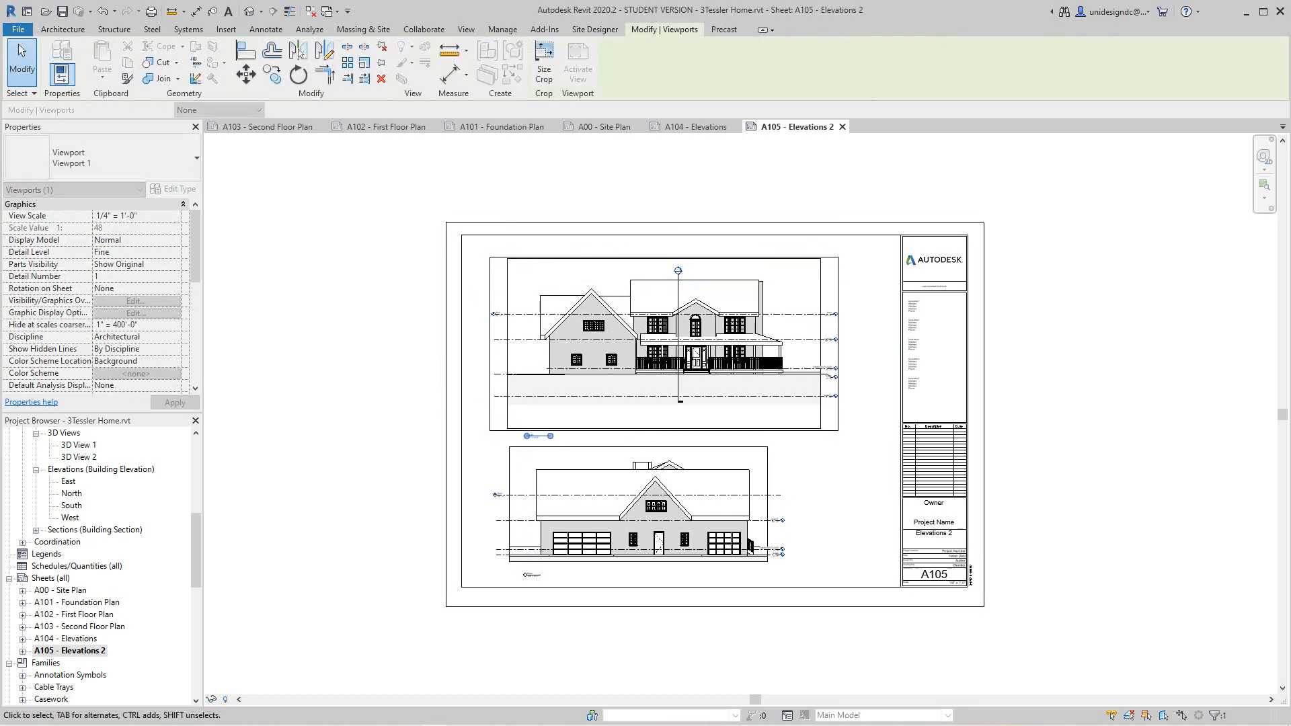
key("Escape")
scroll(1154, 415, "down", 3)
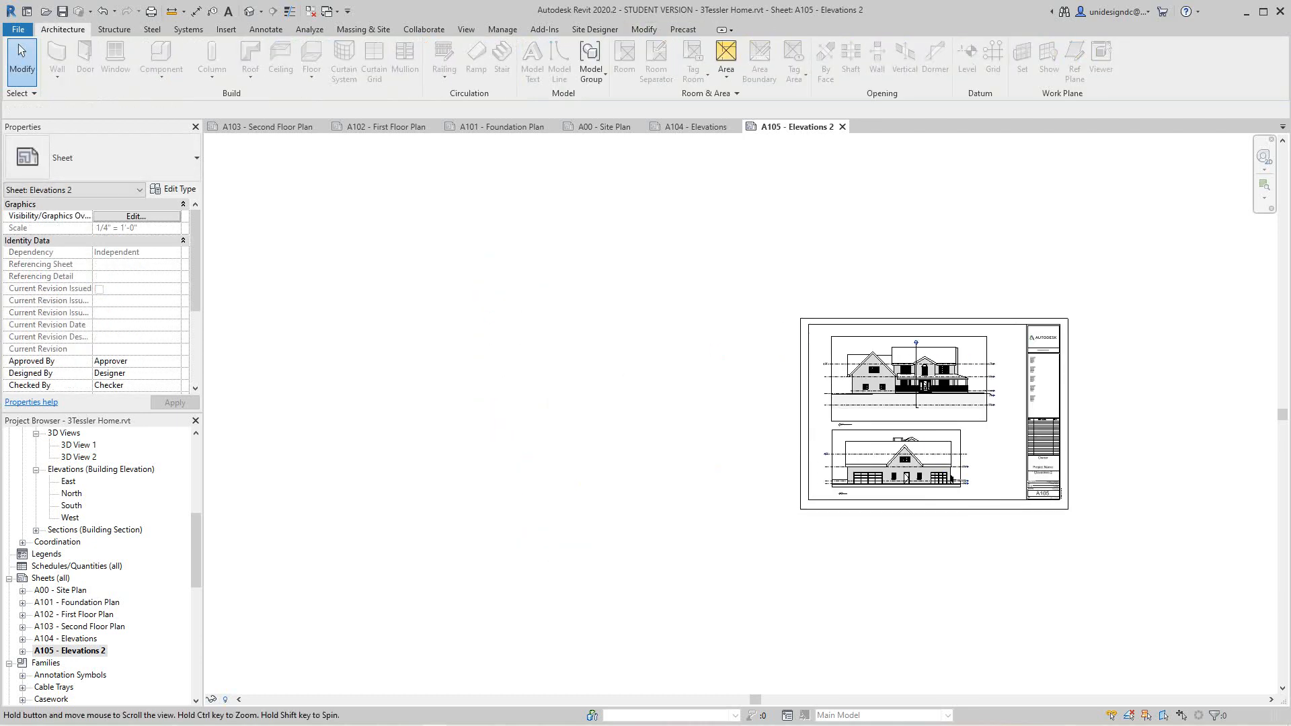
scroll(986, 413, "up", 3)
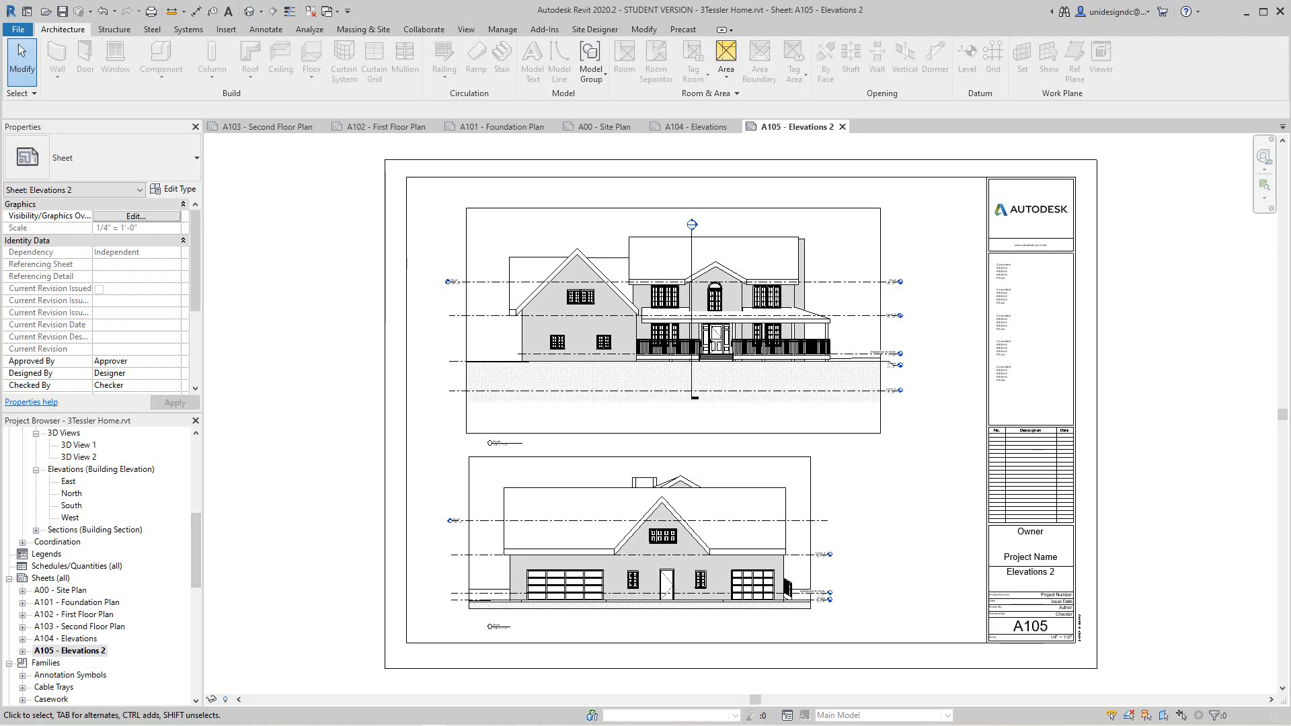
Step: Open the A102 - First Floor Plan sheet, expand the building sections, and open the Section 1 view
double_click(74, 614)
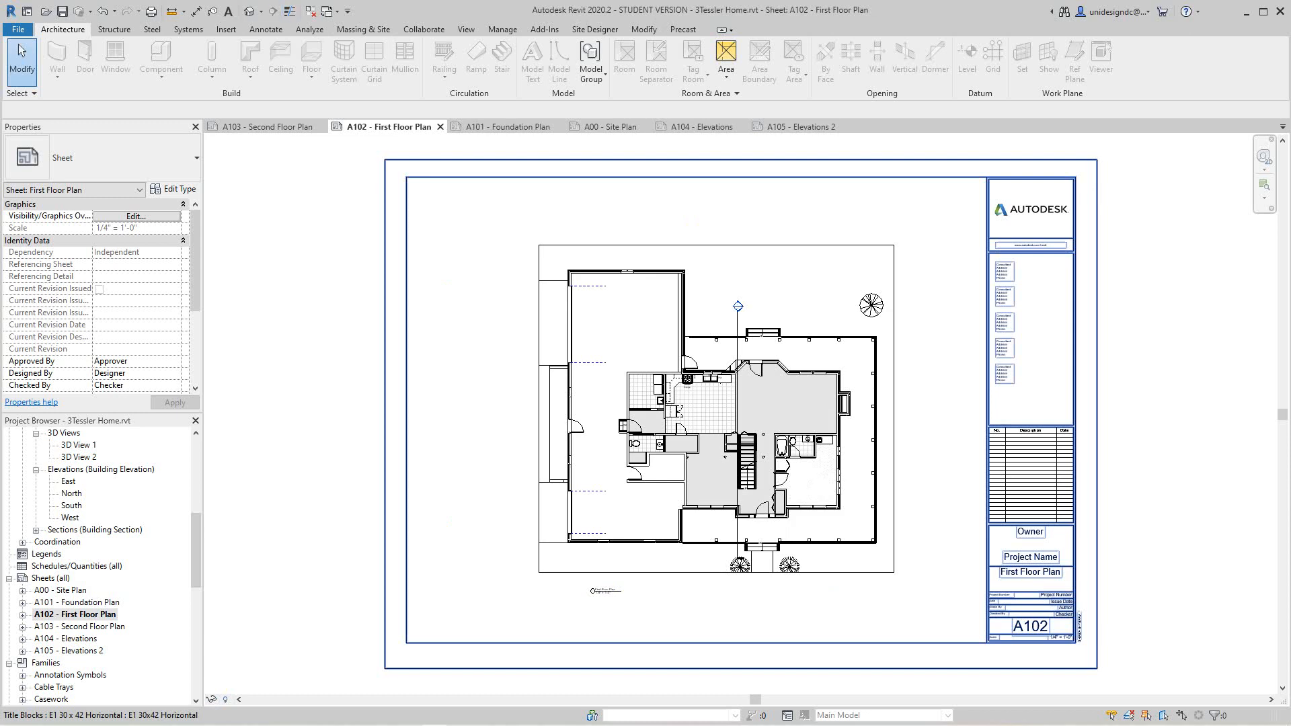
scroll(101, 565, "up", 2)
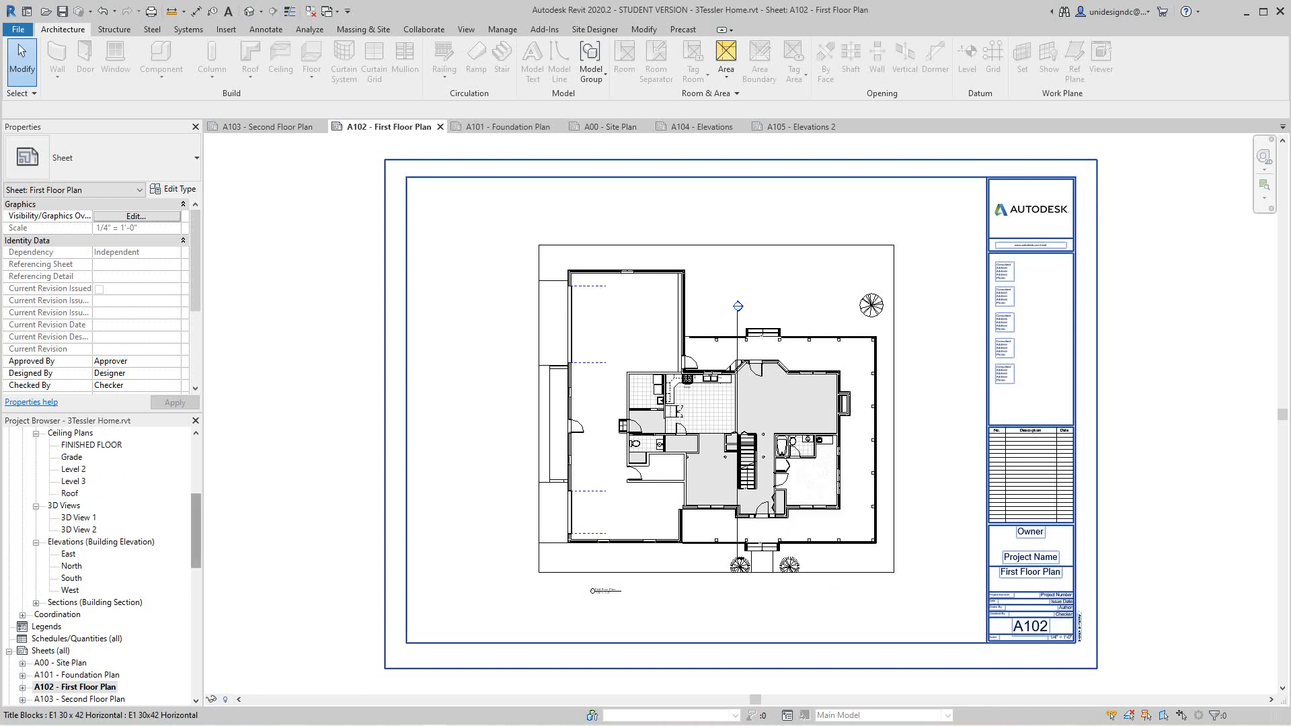
left_click(36, 603)
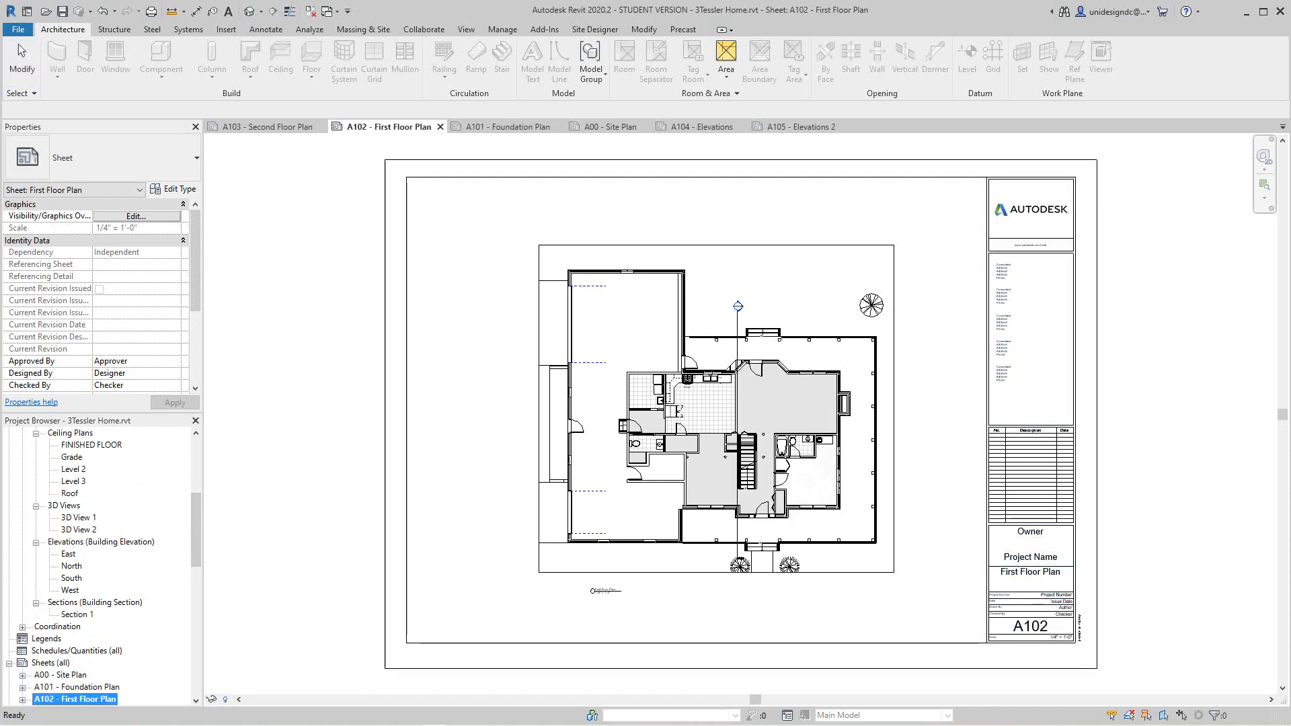
double_click(78, 614)
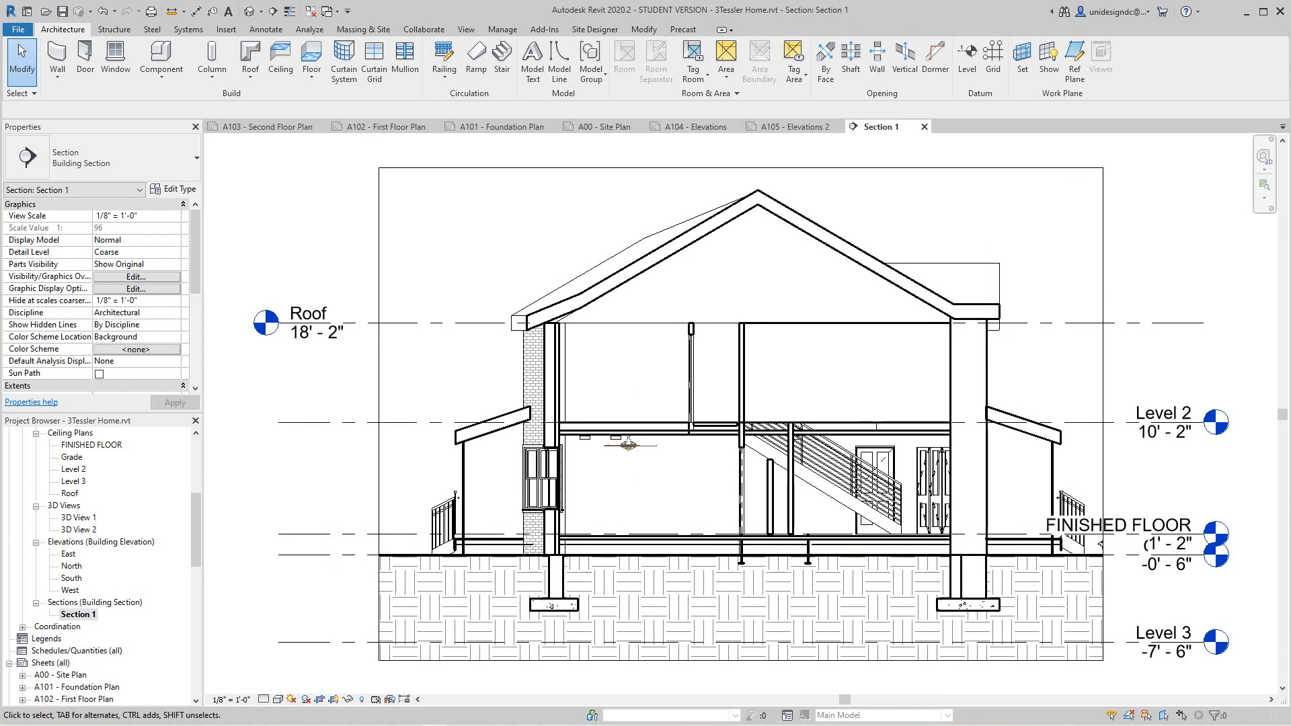
Step: Open the FINISHED FLOOR floor plan and examine where the section line and elevation markers sit around the house
scroll(101, 565, "up", 3)
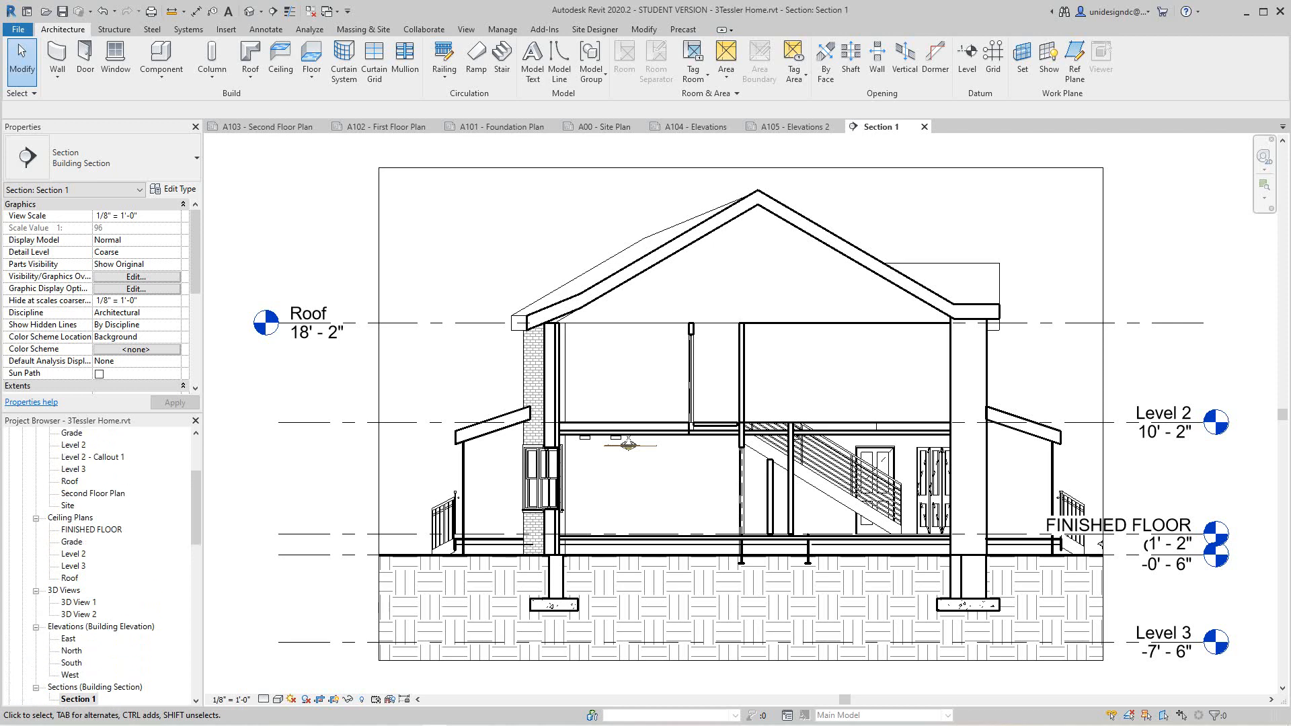
scroll(100, 565, "up", 1)
scroll(101, 565, "up", 1)
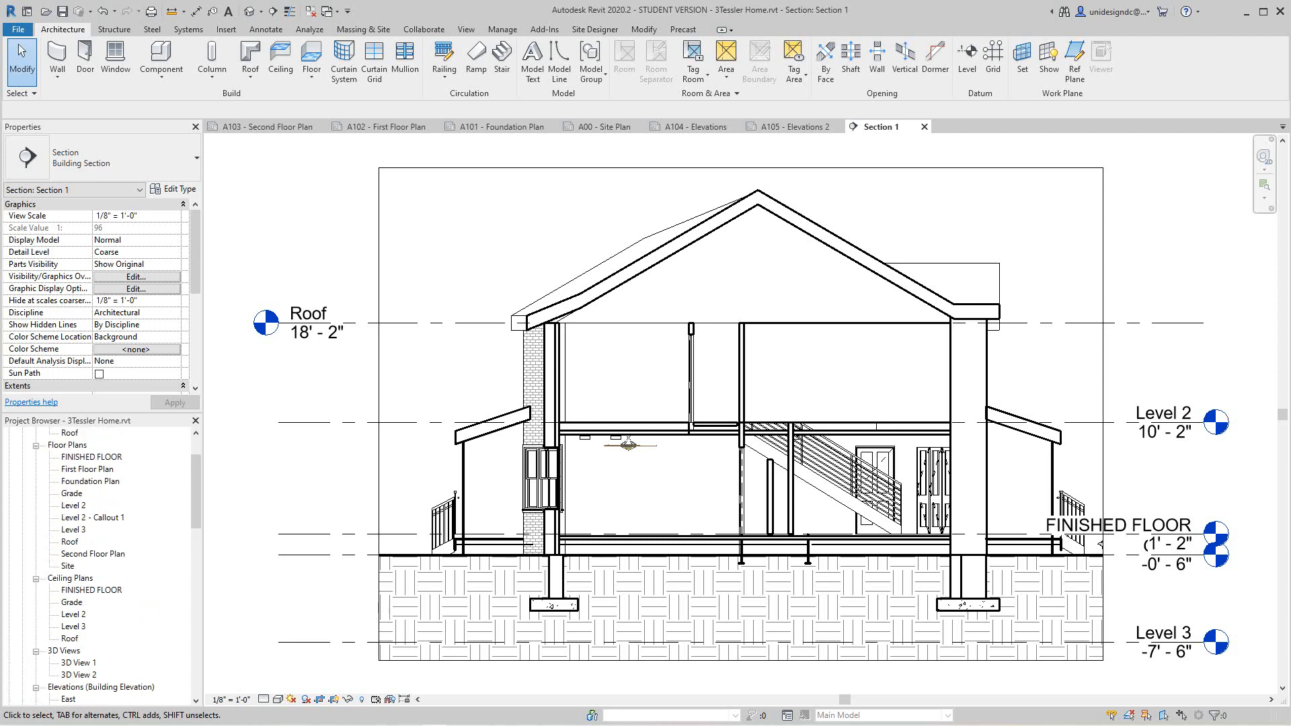
double_click(91, 457)
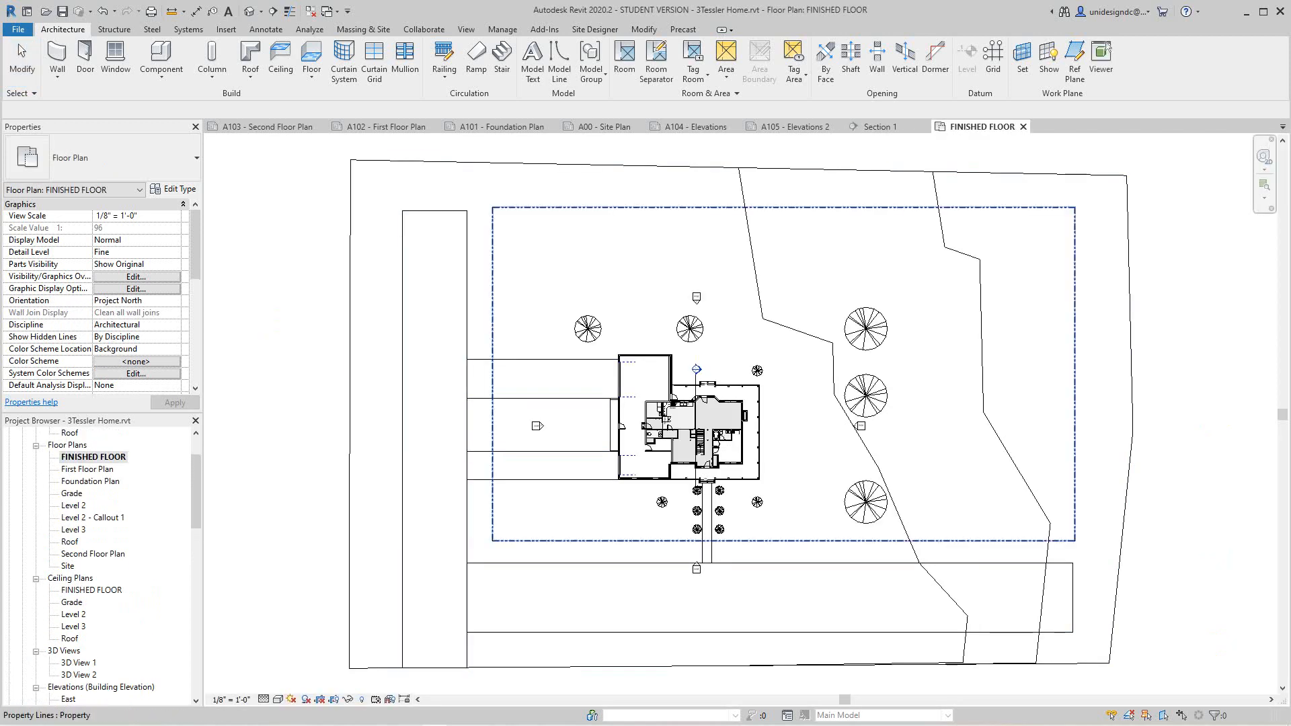
scroll(712, 371, "up", 6)
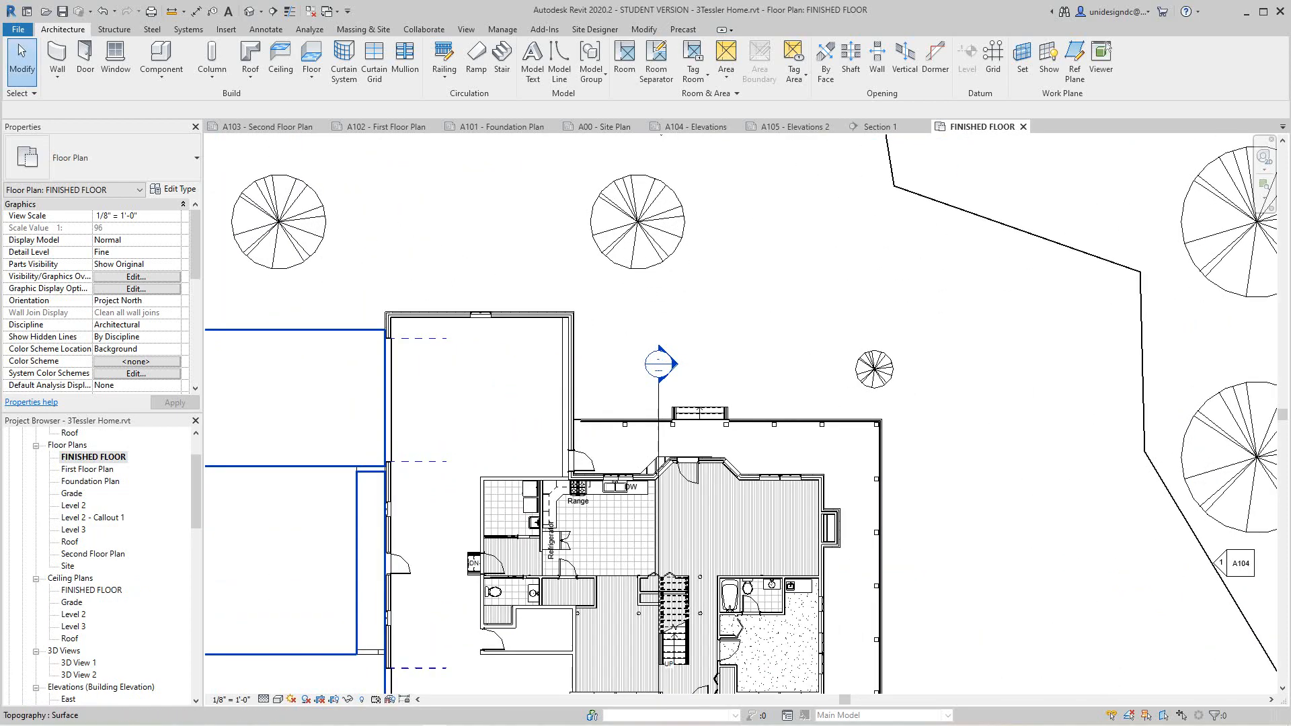
scroll(674, 451, "down", 5)
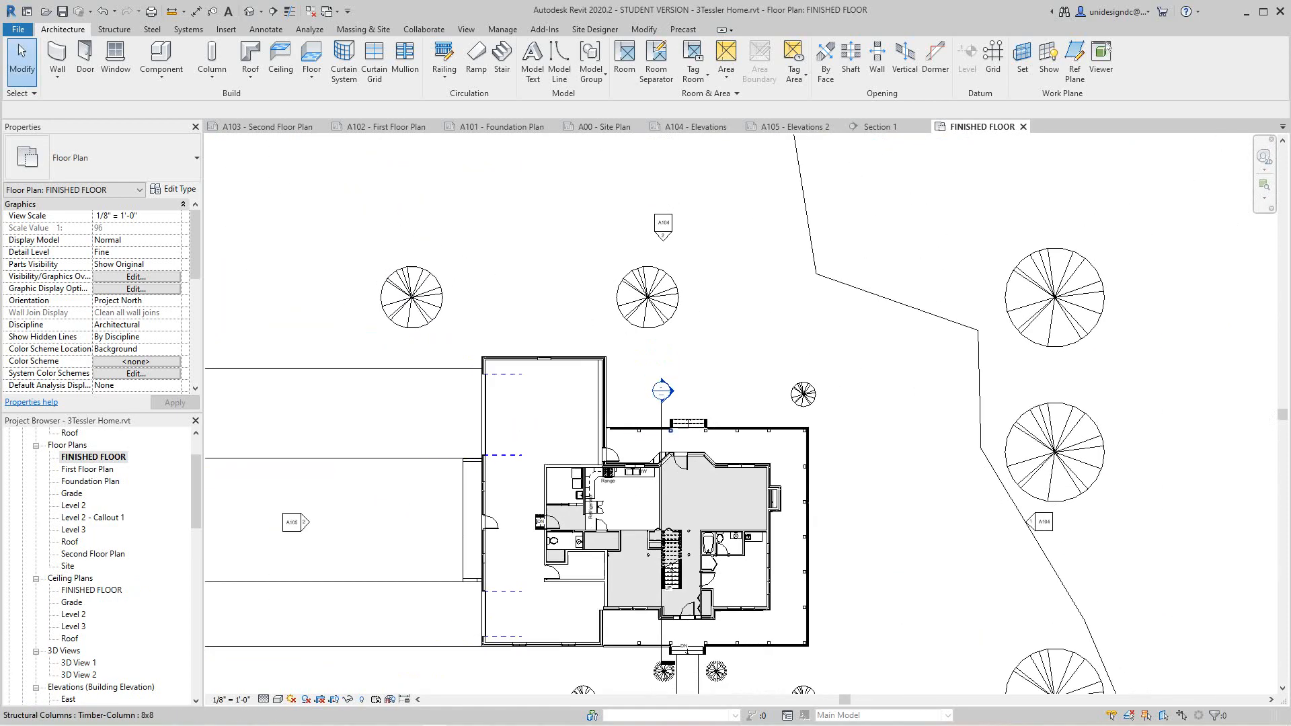
scroll(505, 487, "down", 5)
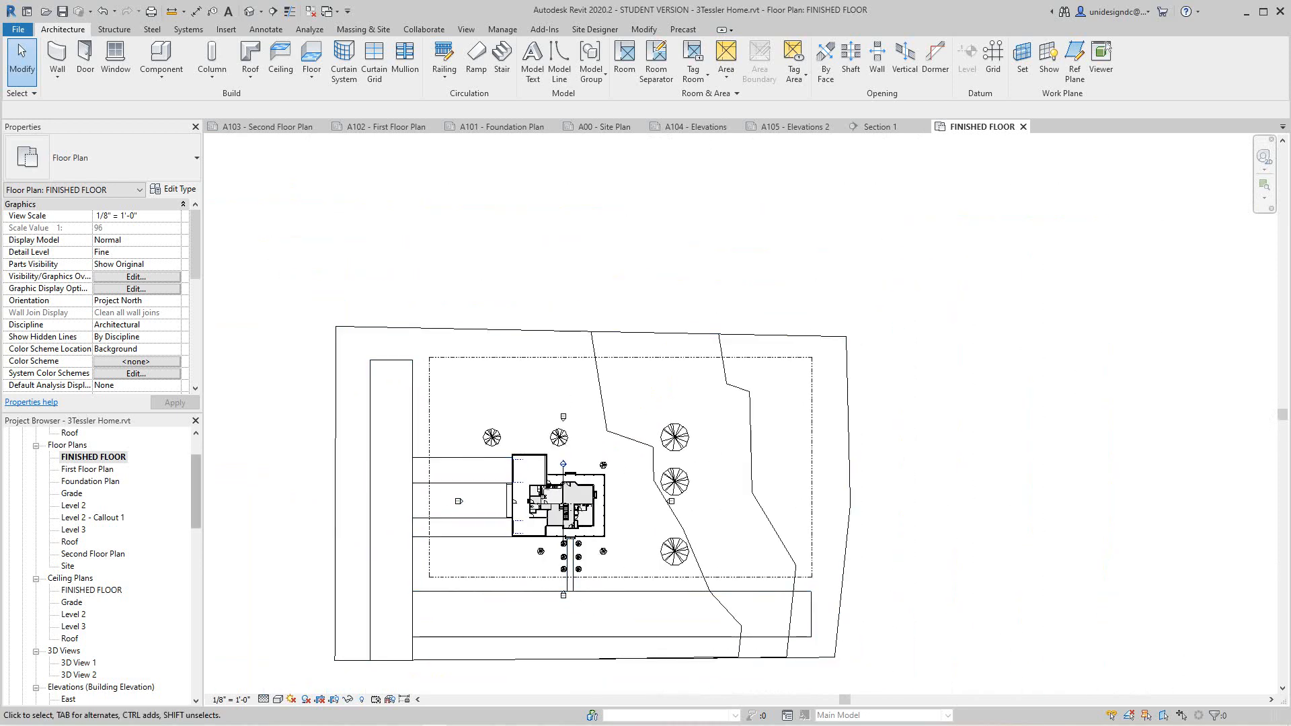
scroll(117, 564, "down", 2)
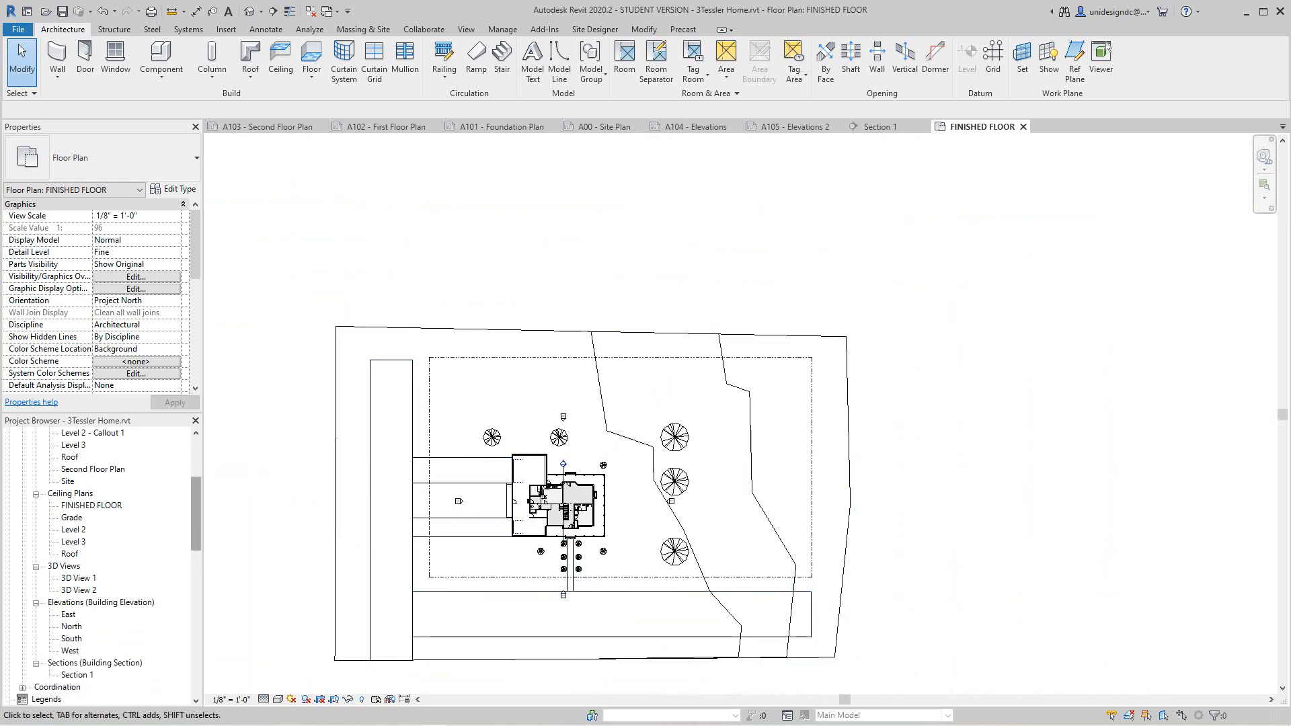
scroll(106, 568, "up", 1)
scroll(106, 569, "down", 4)
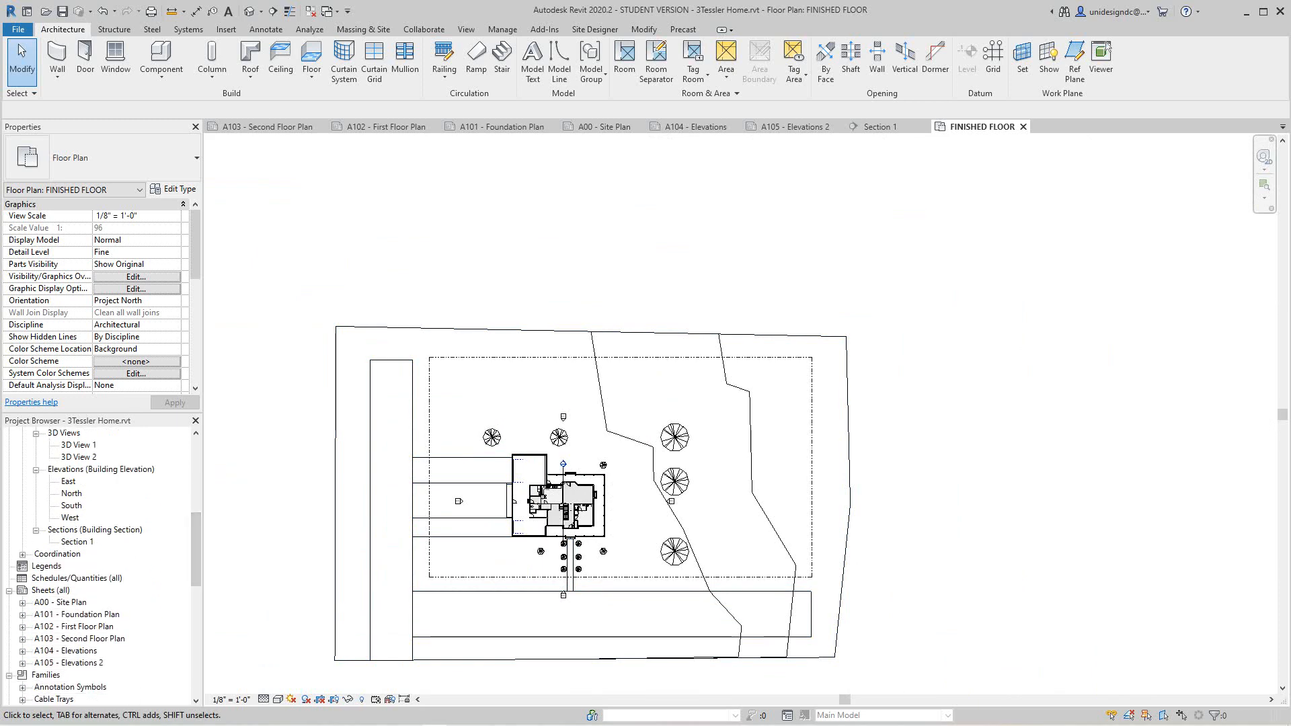
Step: Open the A102 - First Floor Plan sheet and examine the plan layout, section marker and available views
double_click(73, 627)
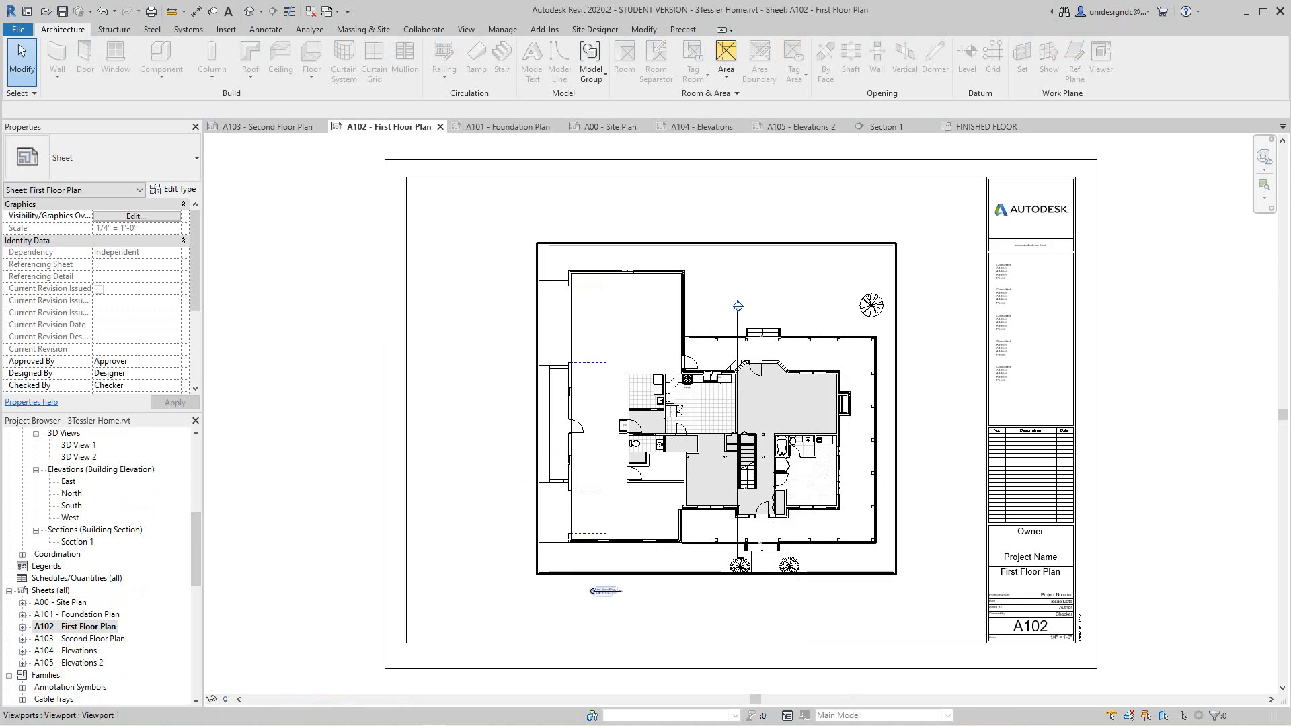
scroll(719, 434, "up", 4)
scroll(719, 434, "down", 4)
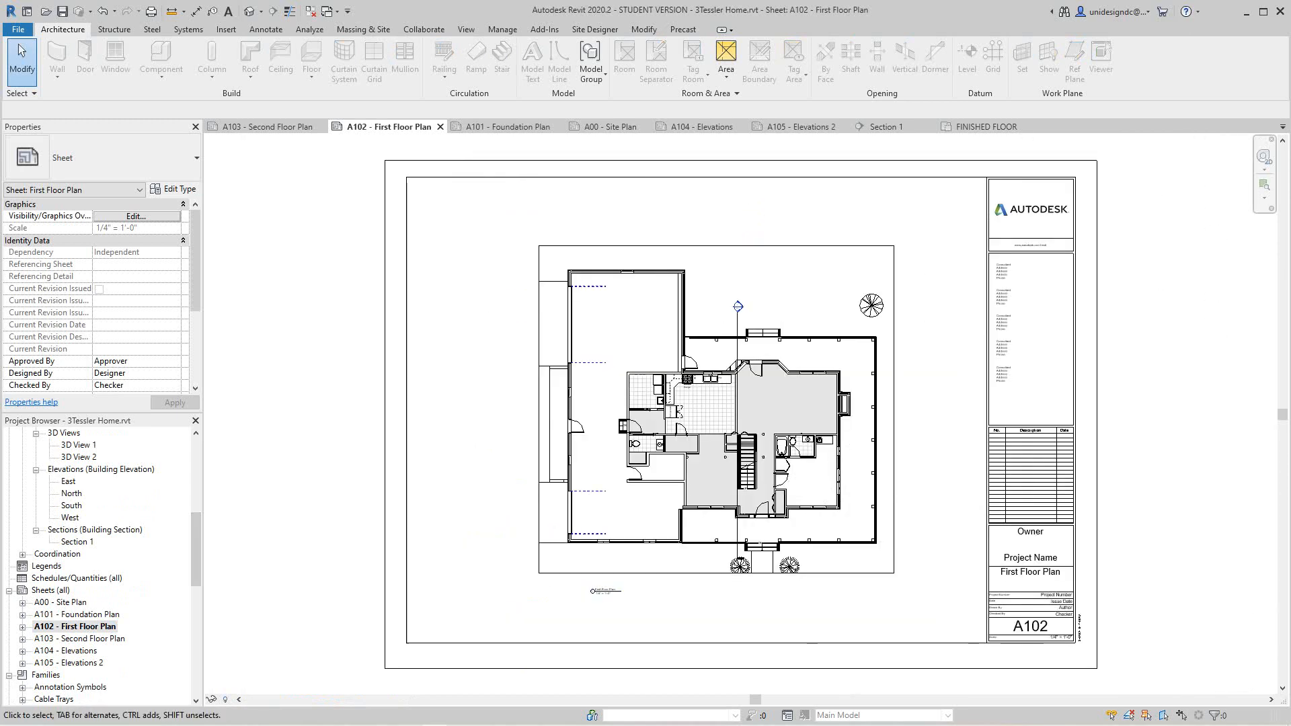
left_click_drag(196, 548, 195, 479)
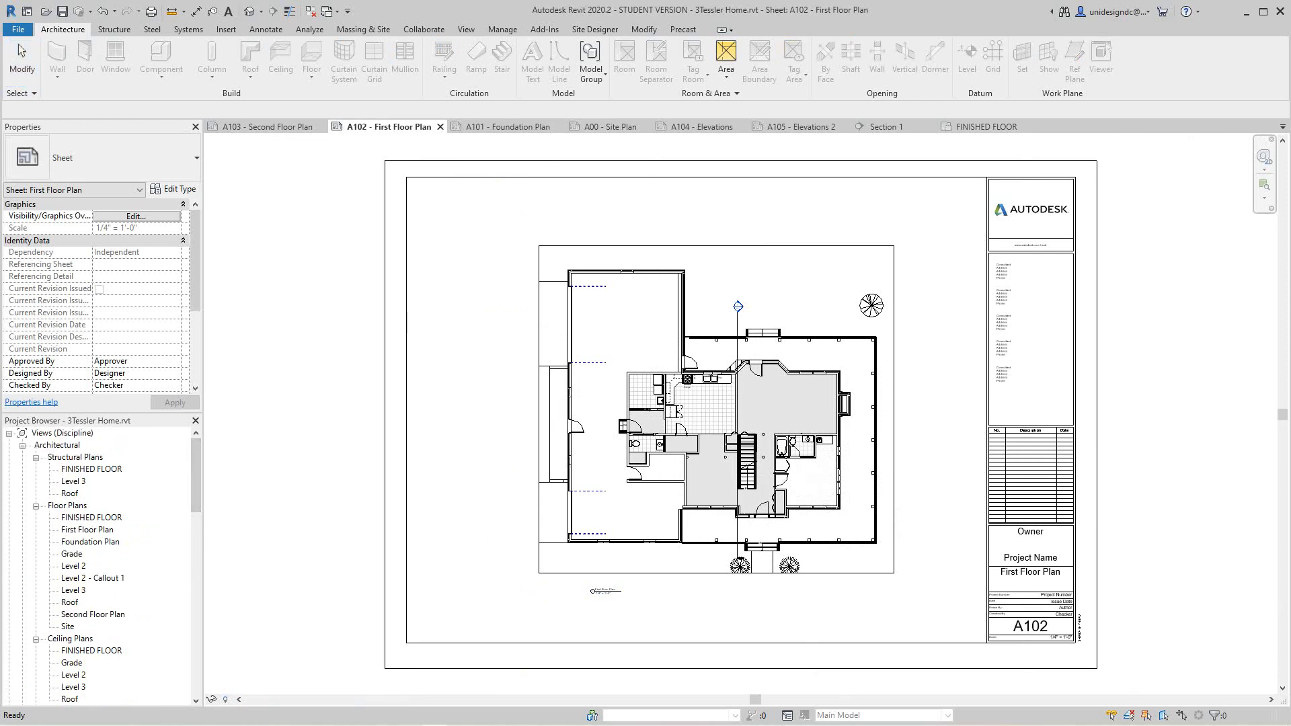
scroll(101, 565, "down", 1)
scroll(101, 567, "down", 2)
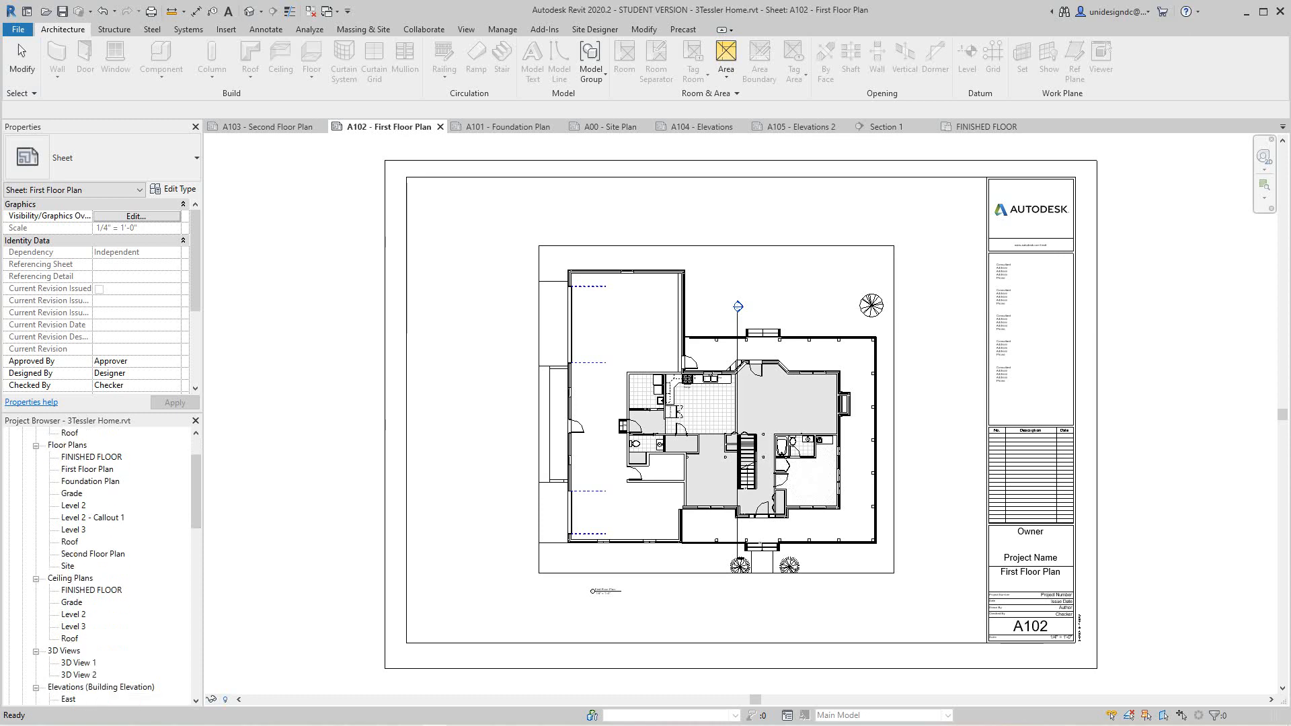
scroll(100, 565, "down", 3)
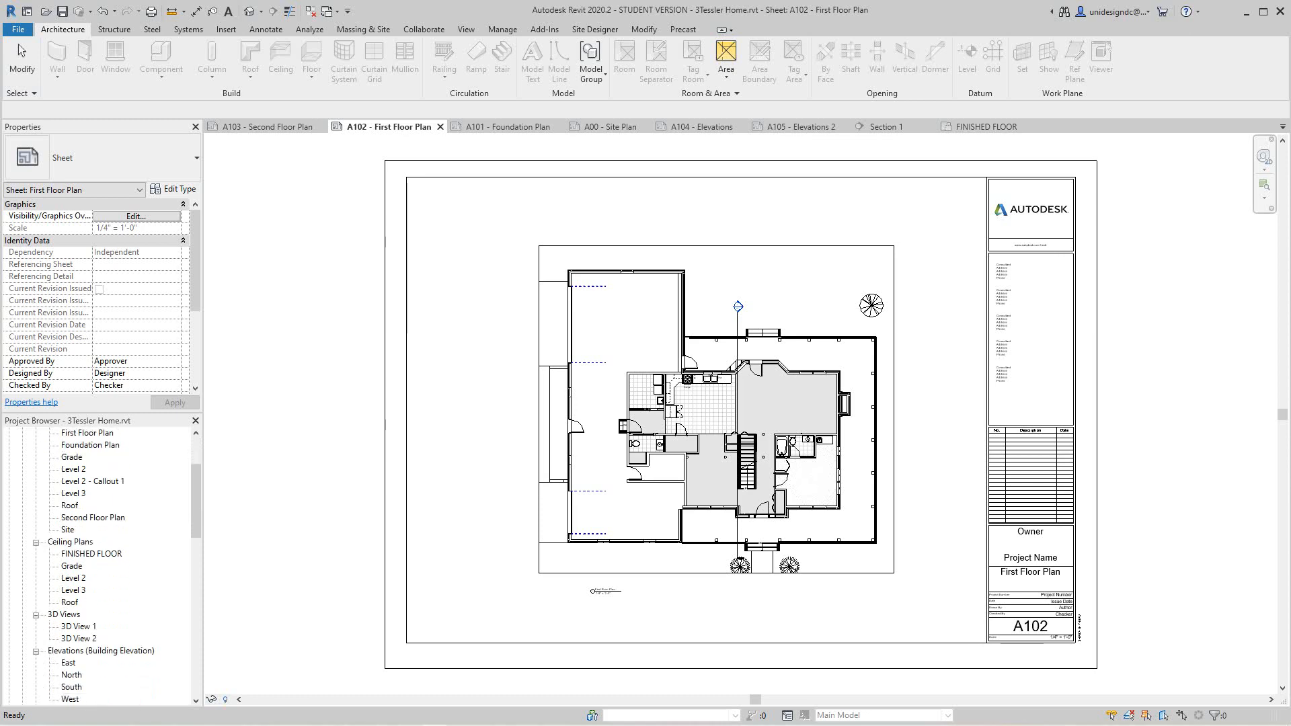
scroll(101, 565, "up", 5)
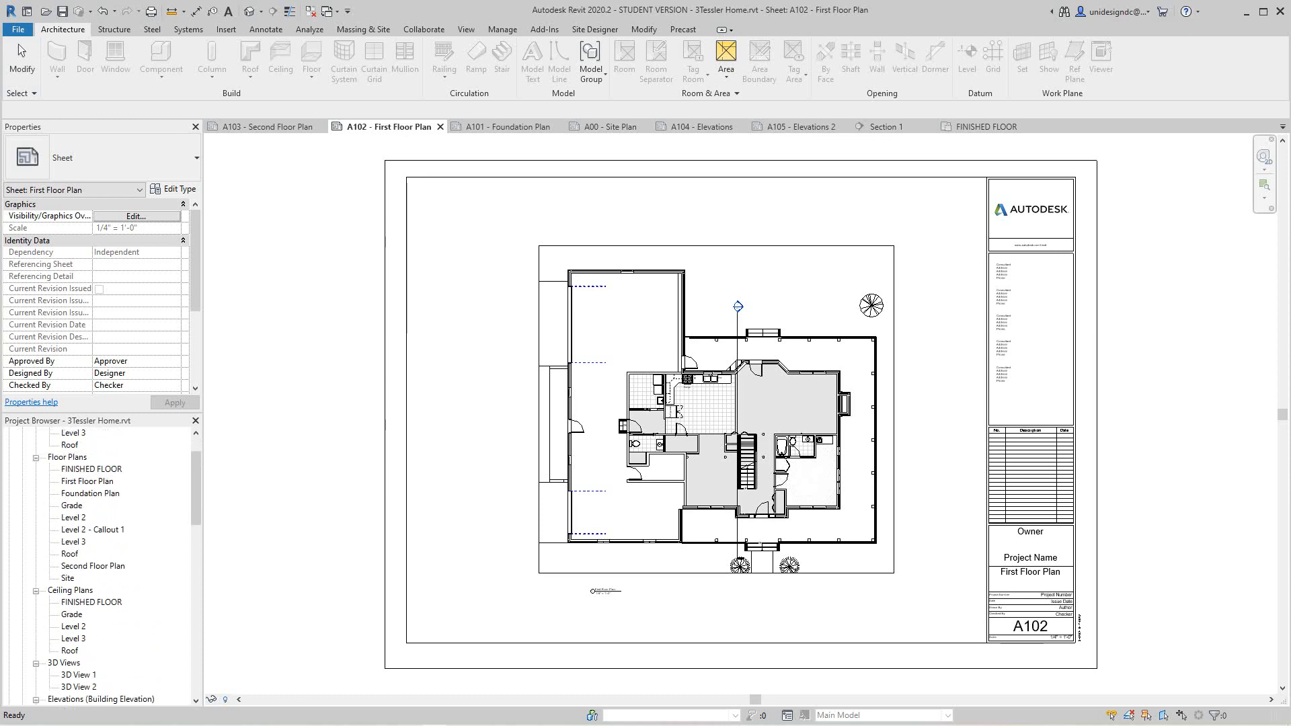
scroll(720, 420, "up", 4)
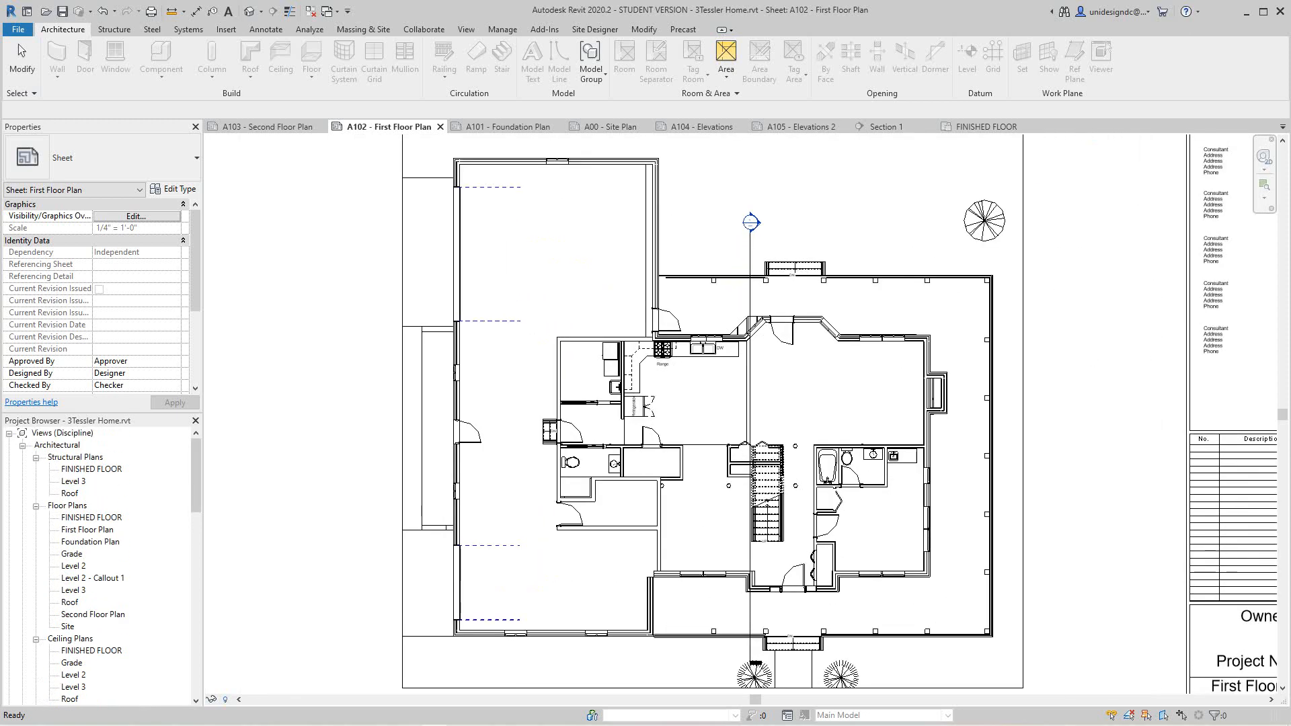
scroll(707, 409, "down", 4)
scroll(723, 420, "up", 2)
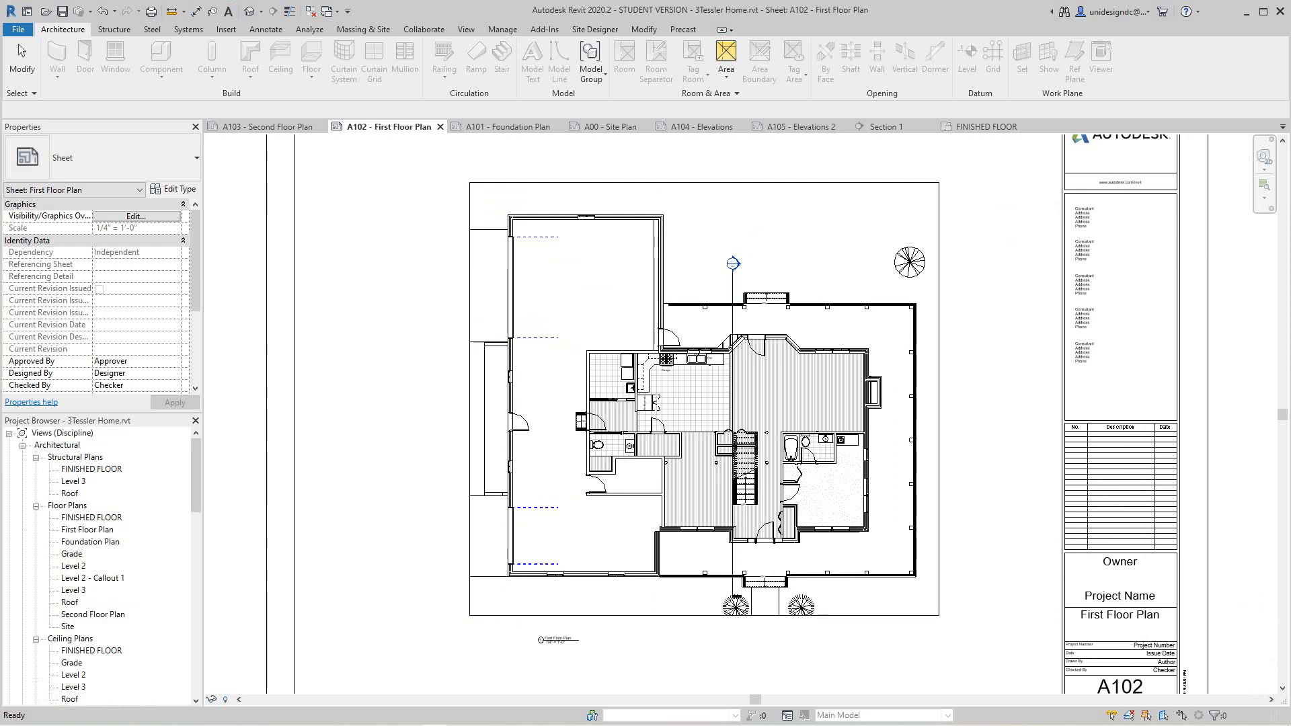
Step: Activate the first floor plan viewport on the A102 sheet for editing
right_click(557, 298)
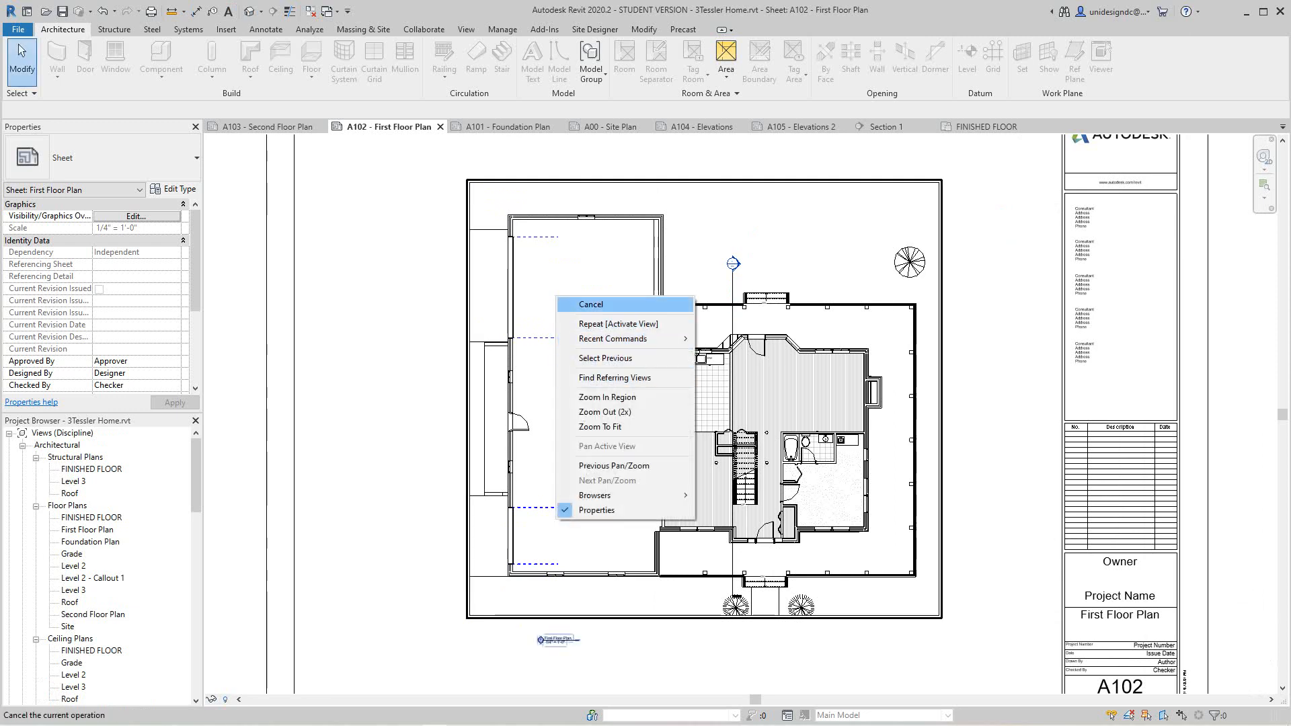
left_click(591, 304)
right_click(599, 334)
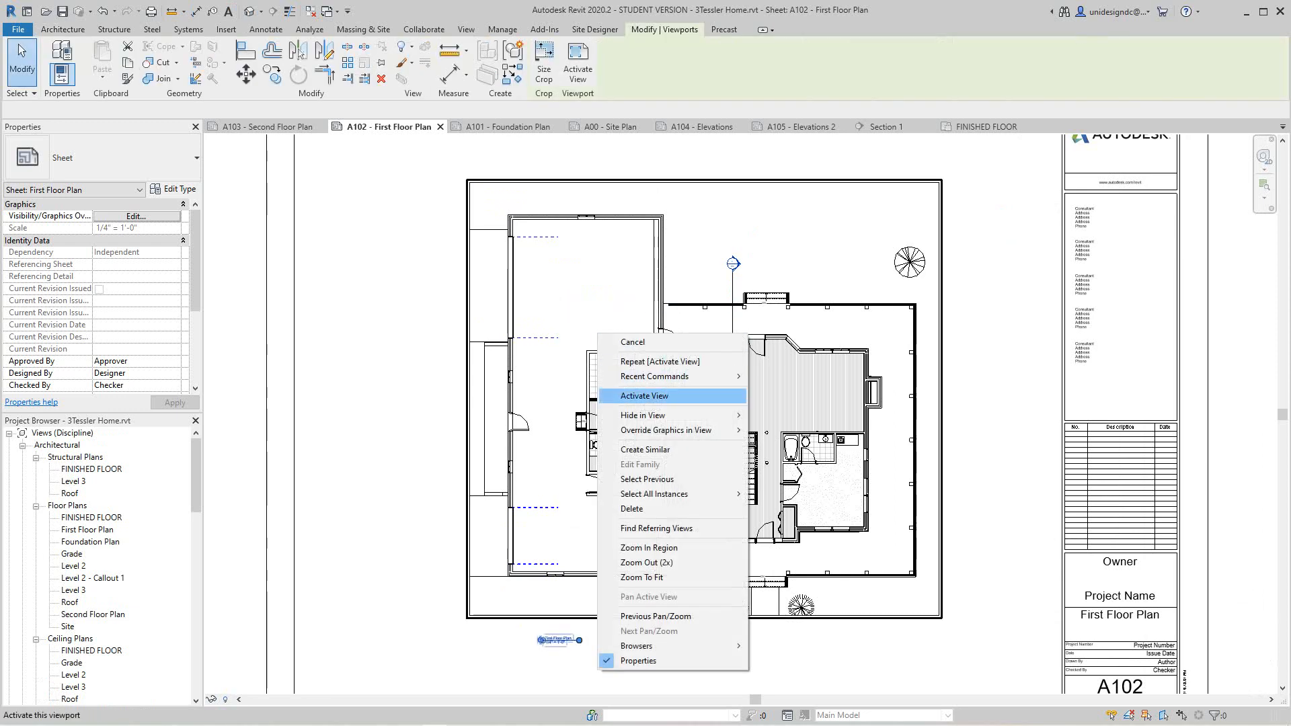
left_click(644, 395)
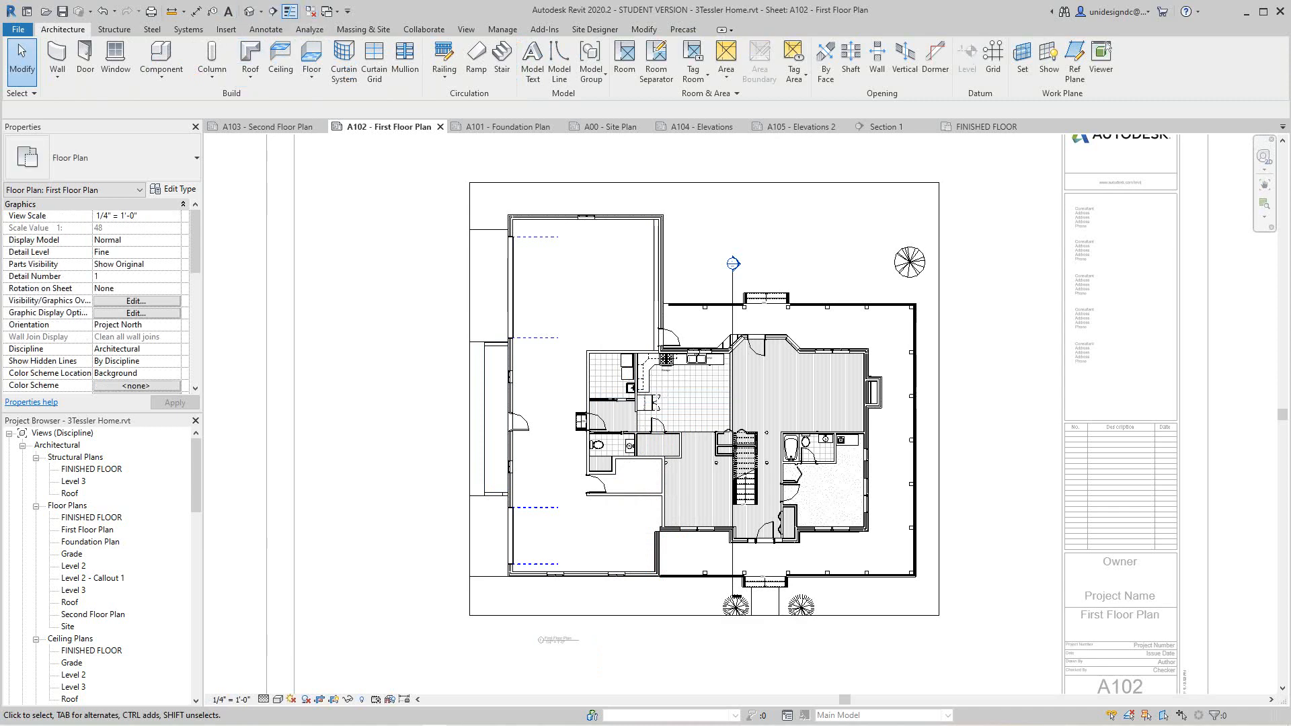
Step: Draw a horizontal building section through the middle of the house, from outside the garage's west wall to the east porch
left_click(273, 11)
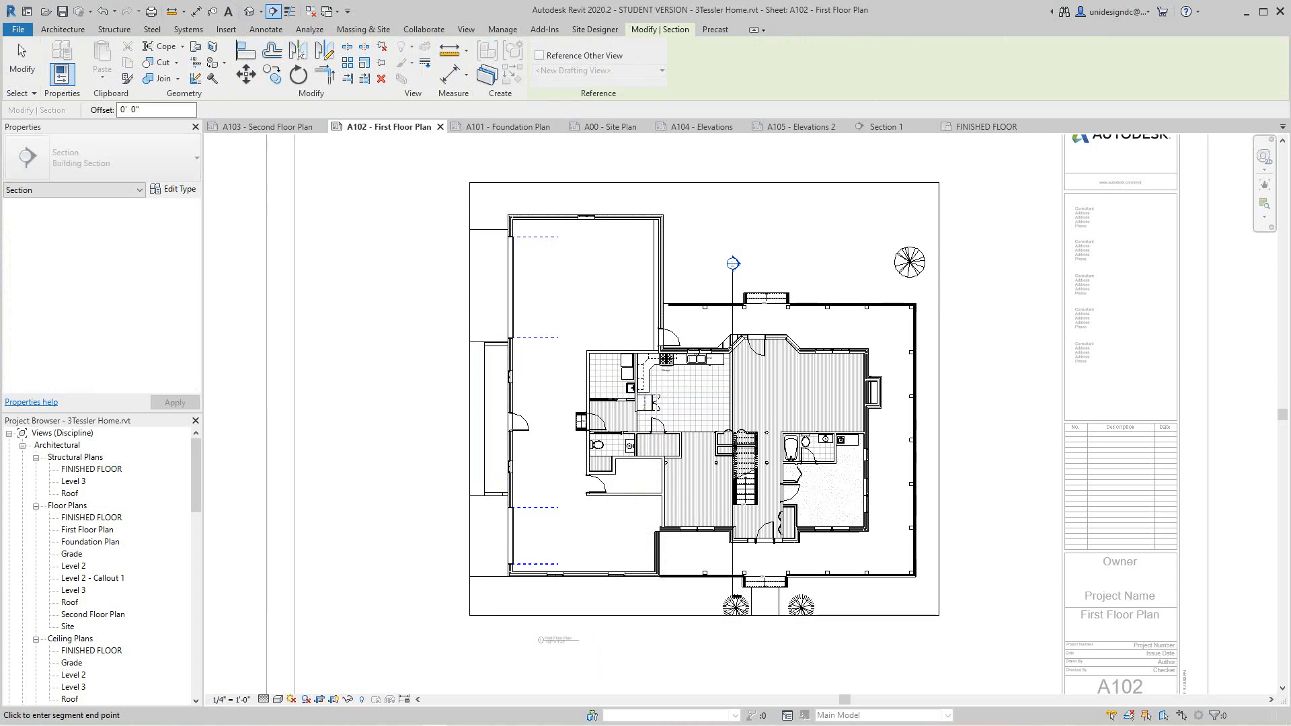
left_click(487, 434)
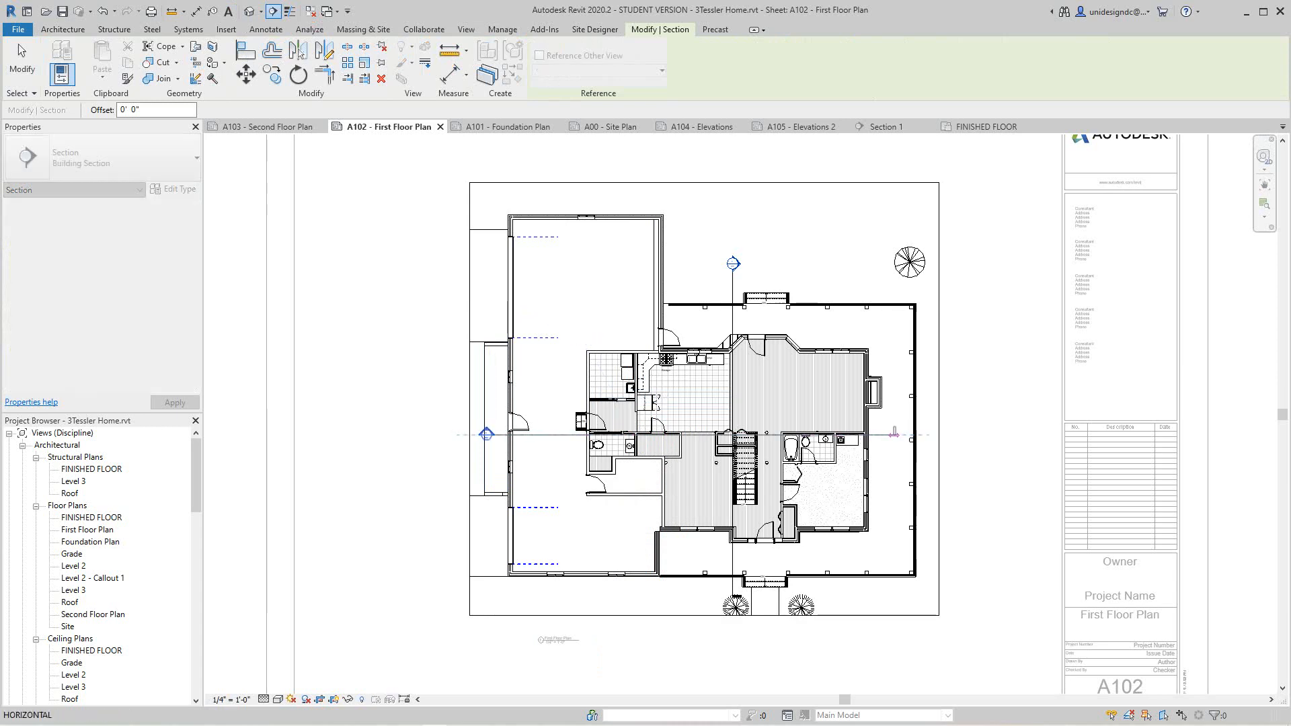
scroll(893, 434, "up", 2)
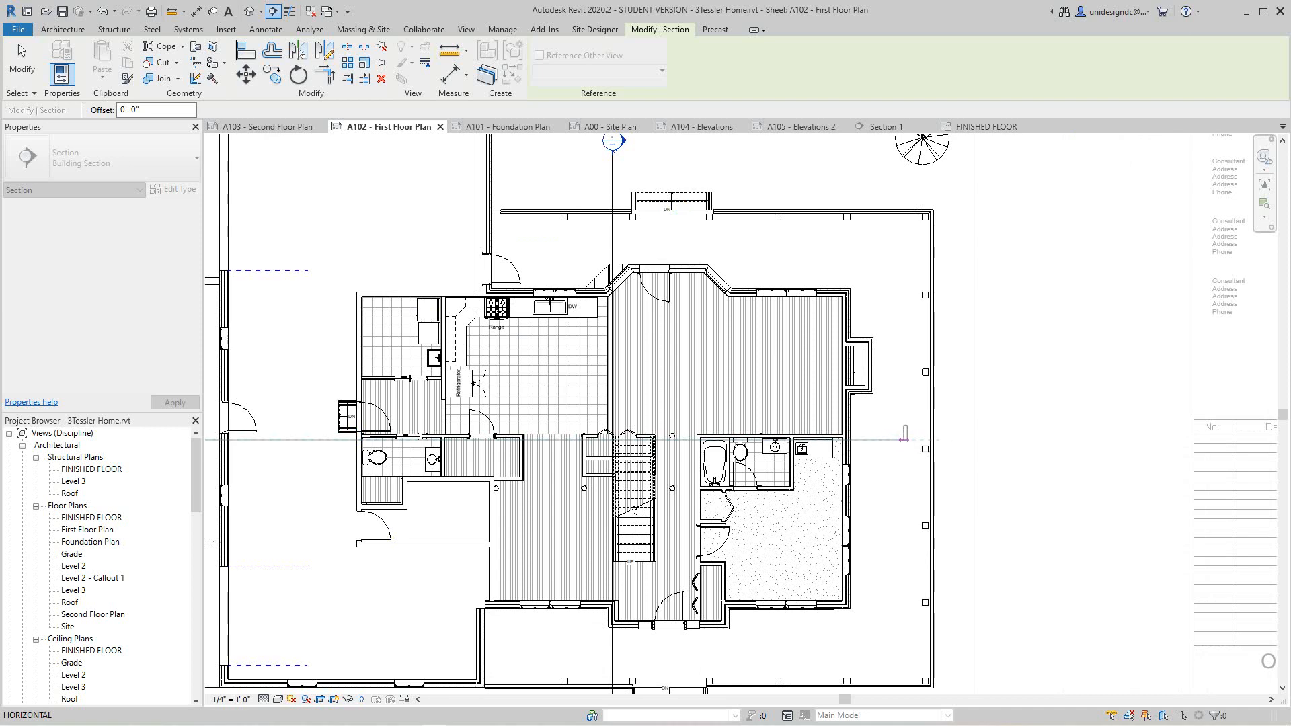
left_click(904, 439)
key("Escape")
key("Escape")
scroll(609, 397, "down", 1)
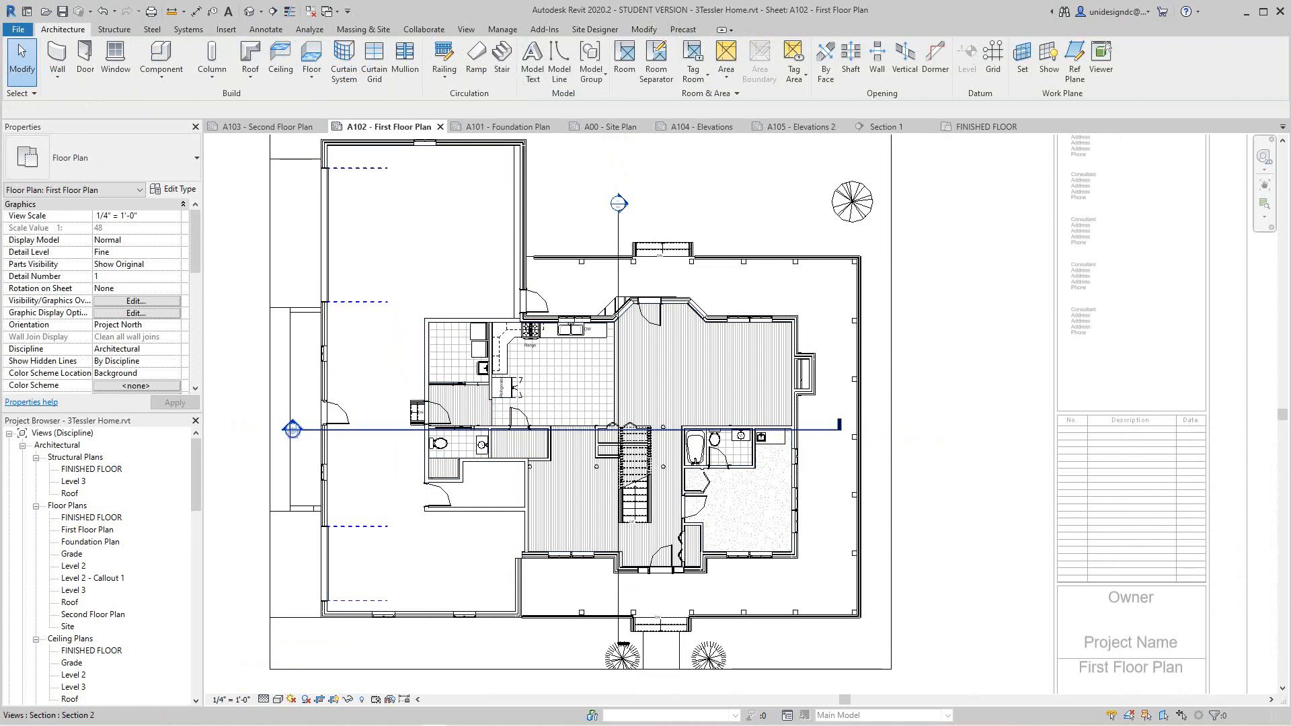
Step: Open the new horizontal section's view and pull its crop boundary slightly inward on the chimney side
double_click(292, 429)
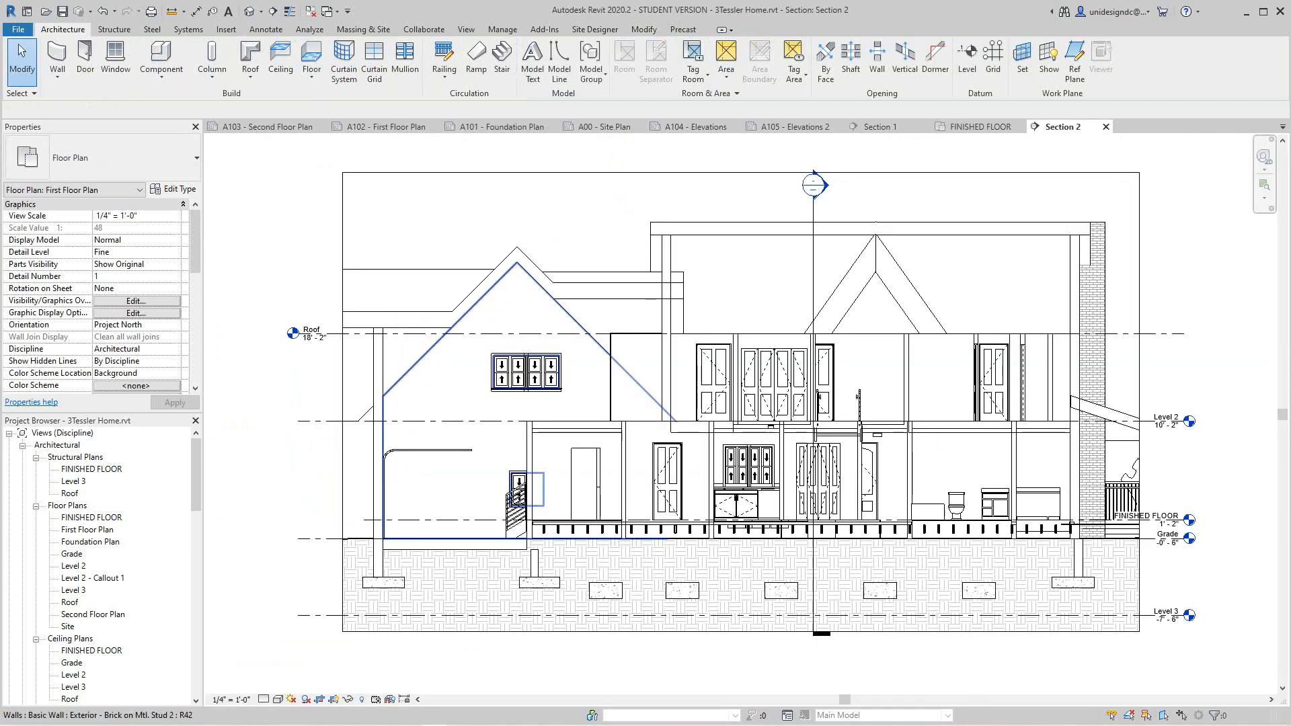
scroll(688, 531, "down", 2)
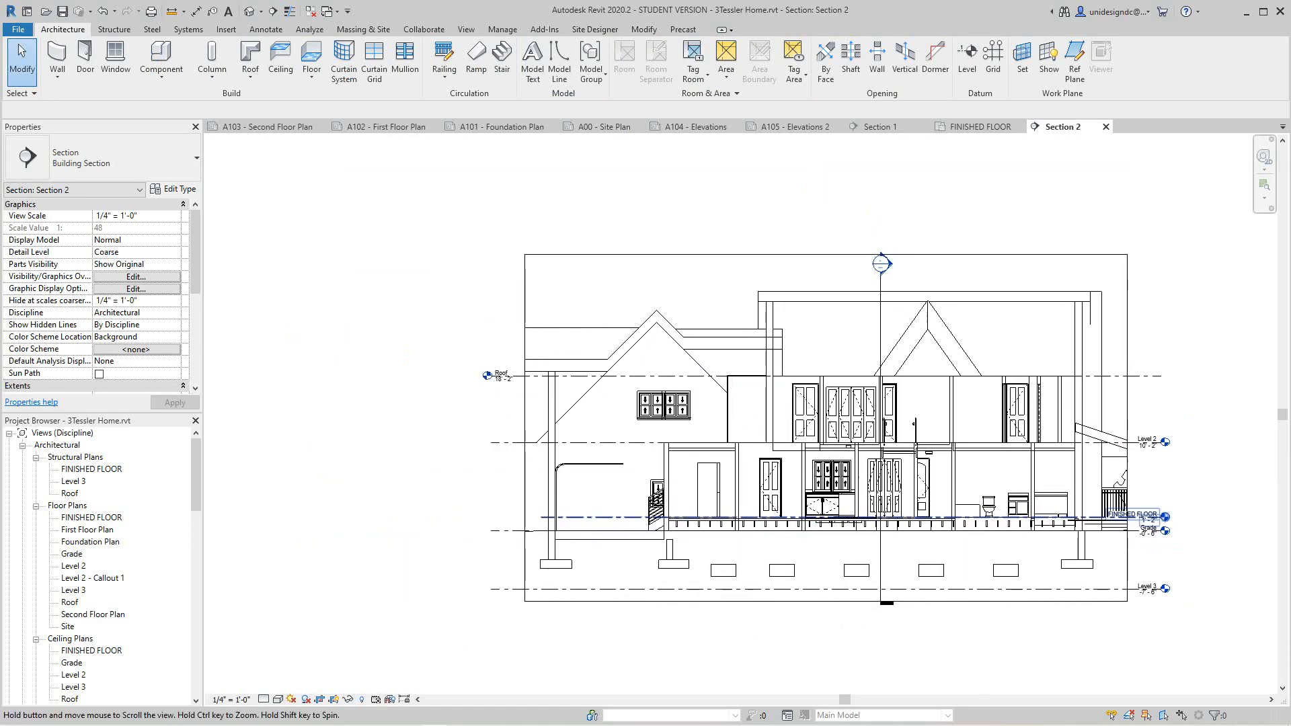
left_click(1029, 434)
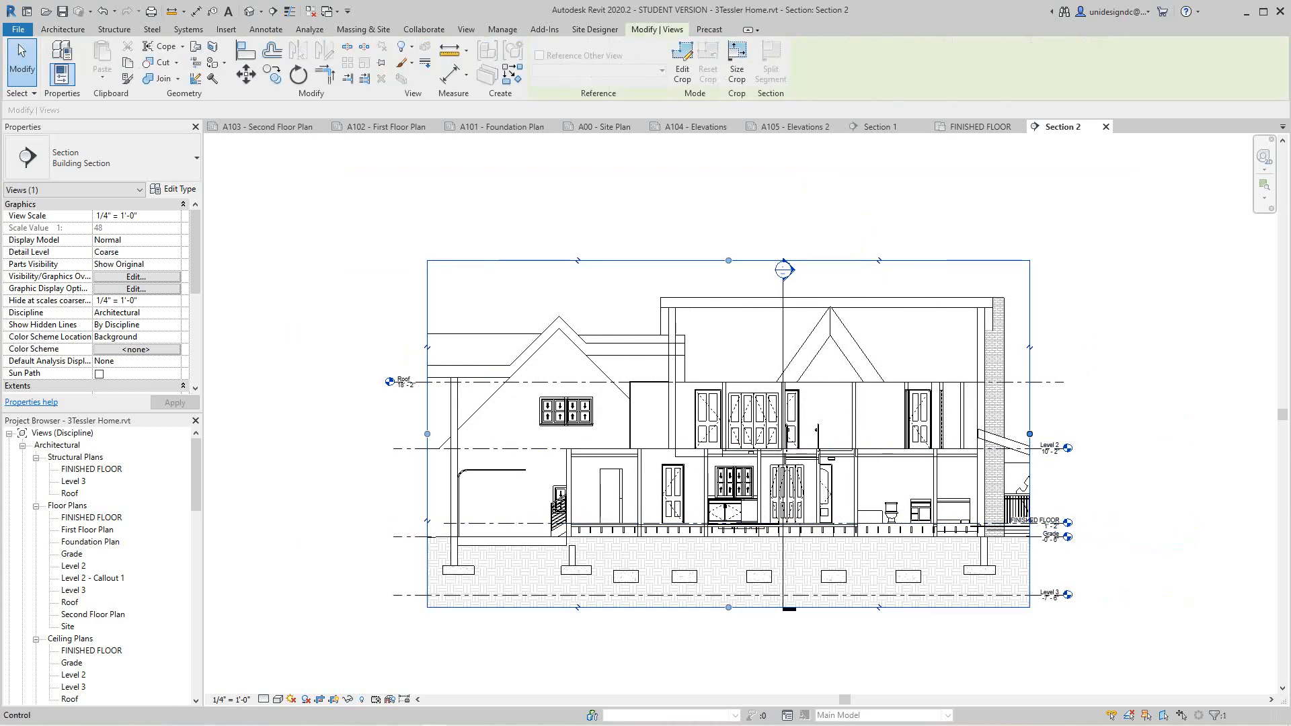
left_click_drag(1030, 434, 1022, 434)
key("Escape")
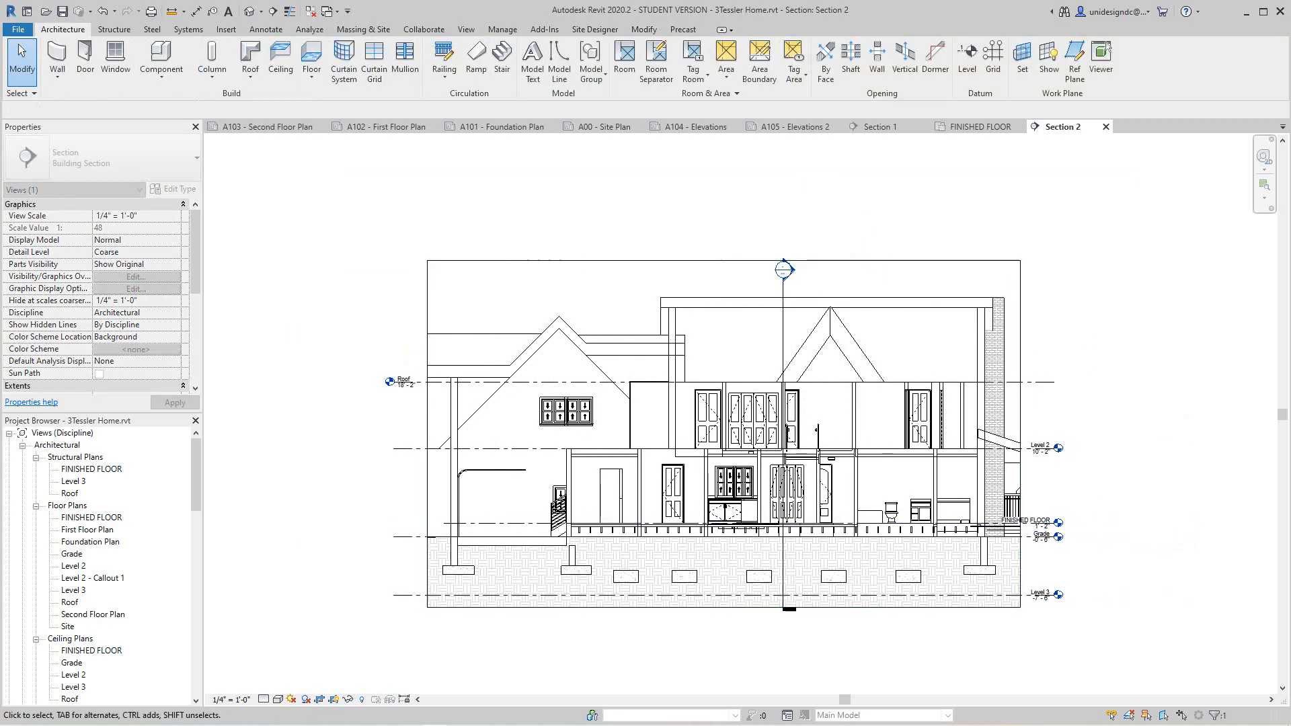
Step: Raise the lower crop boundary of Section 2 to just below the Grade level, cropping out the footings
scroll(1086, 538, "down", 1)
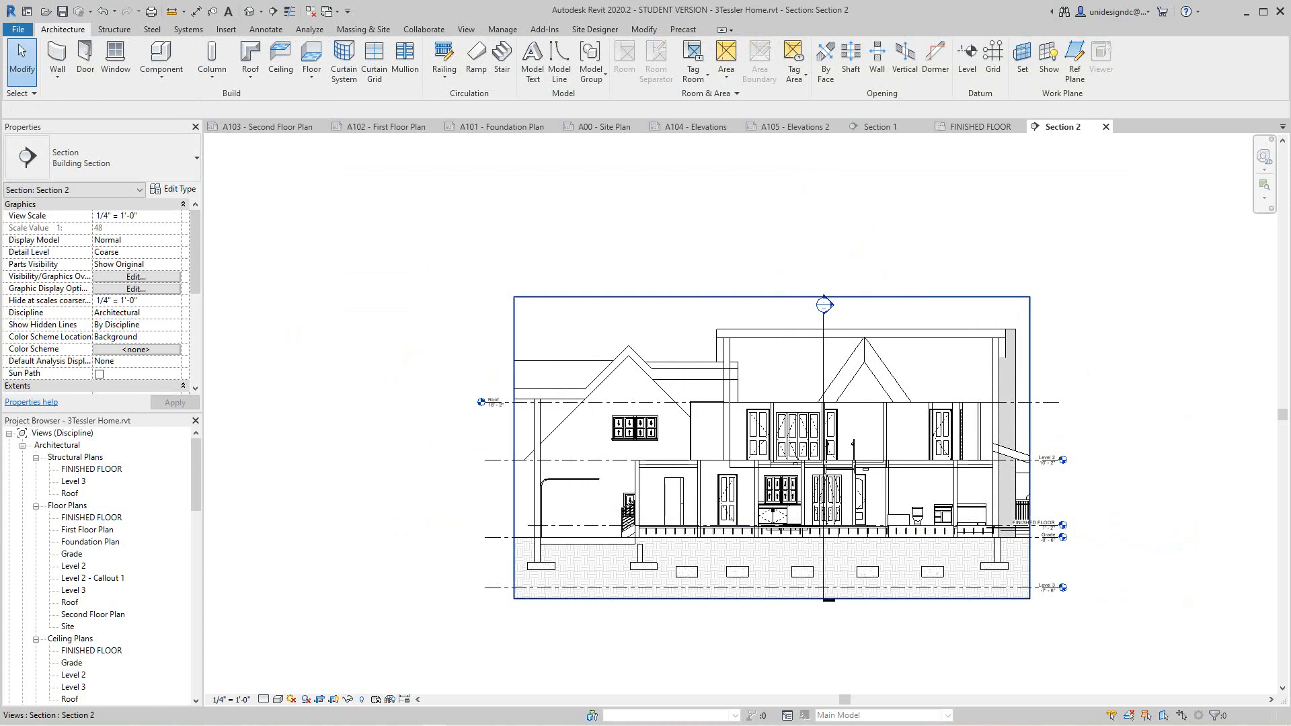
left_click(807, 598)
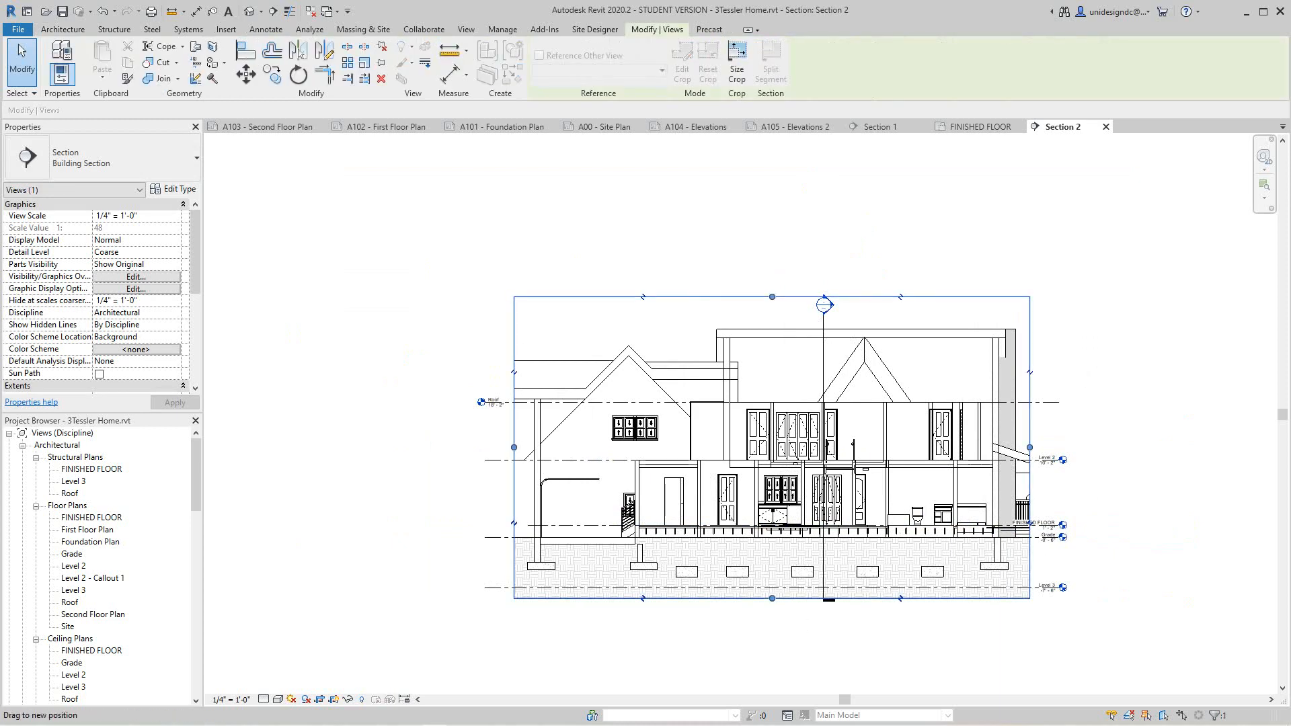
mouse_move(773, 598)
left_mouse_down()
mouse_move(772, 551)
mouse_move(772, 581)
left_mouse_up()
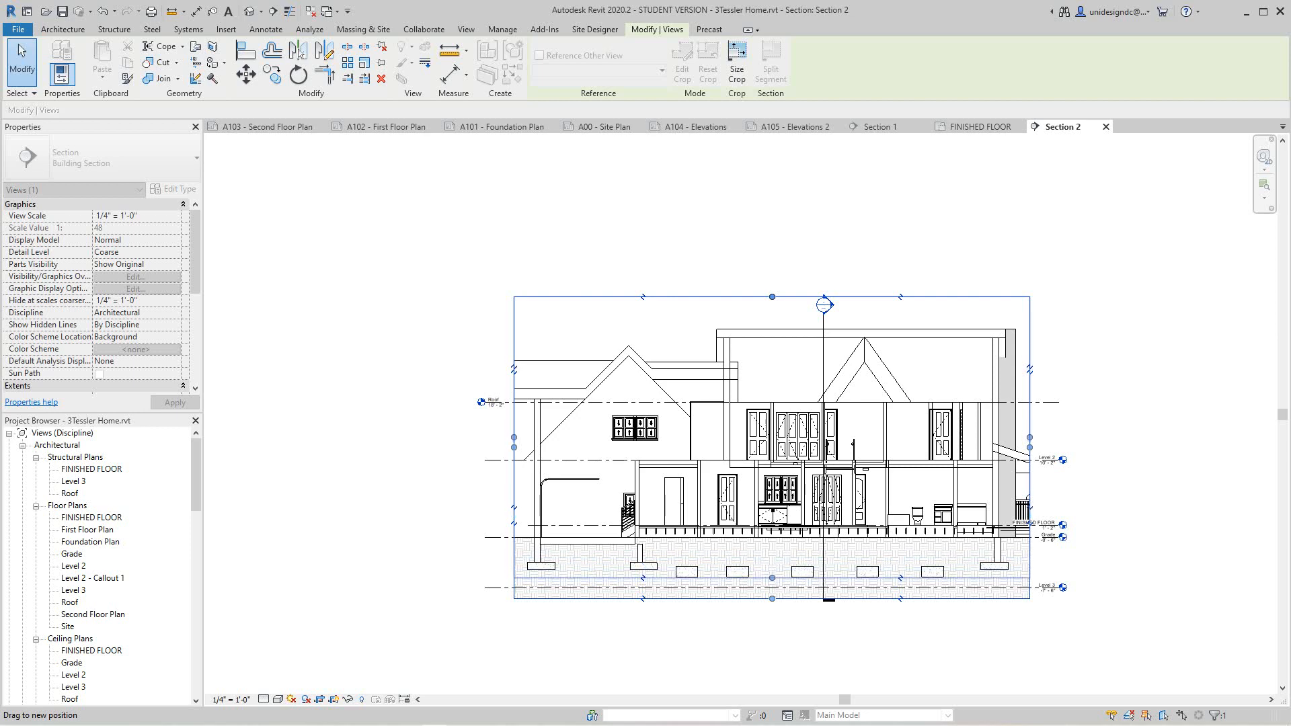
left_click_drag(772, 578, 772, 550)
key("Escape")
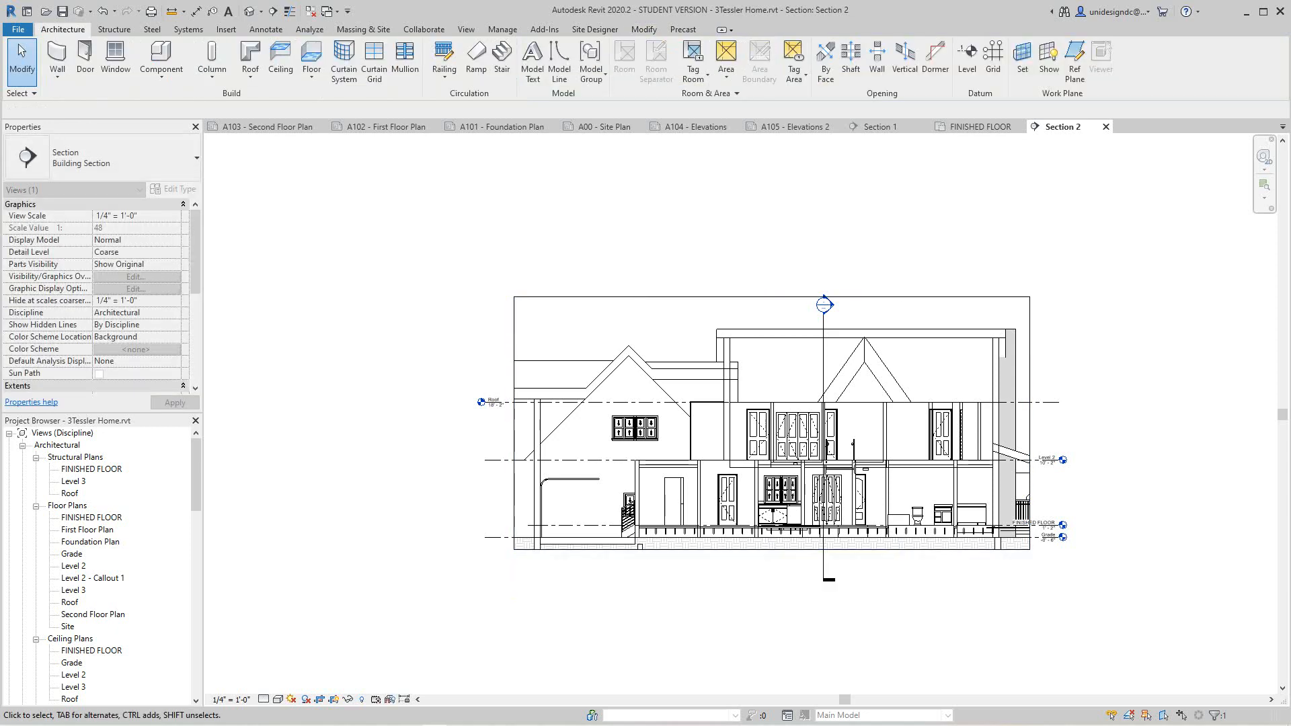
right_click(354, 498)
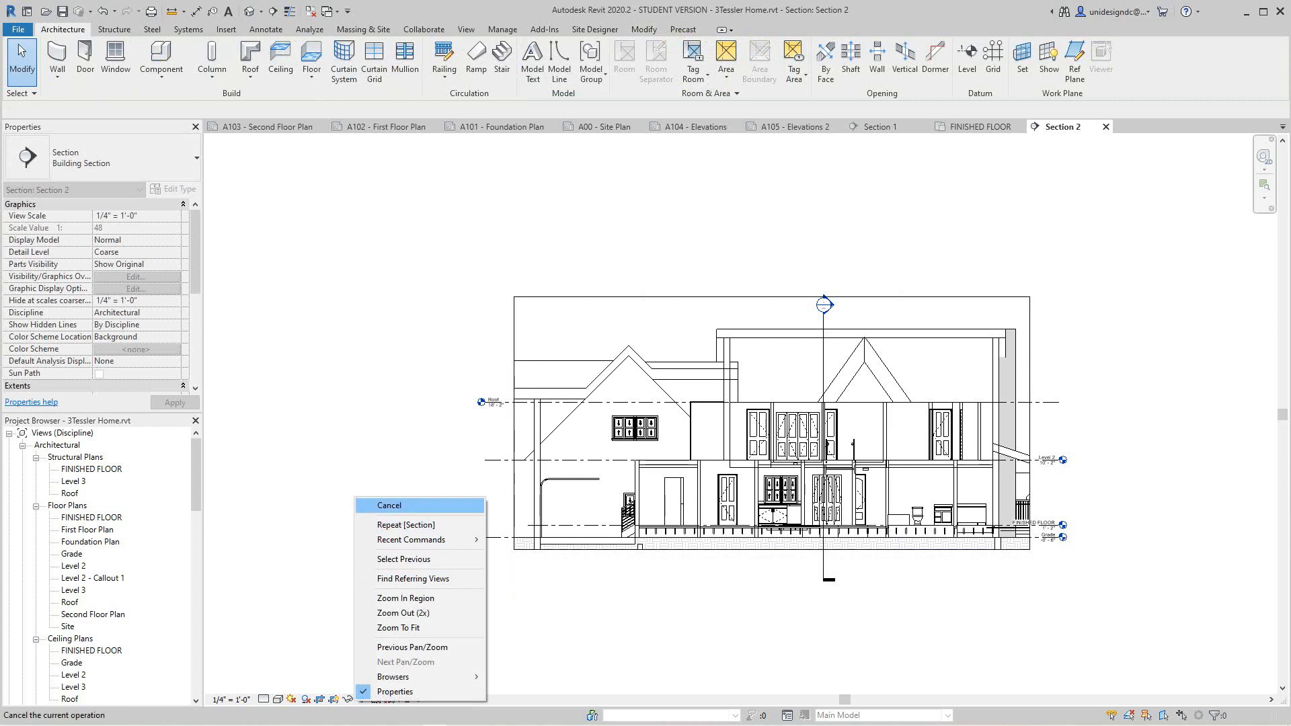
left_click(389, 505)
scroll(389, 497, "down", 1)
scroll(391, 493, "down", 2)
scroll(536, 491, "up", 5)
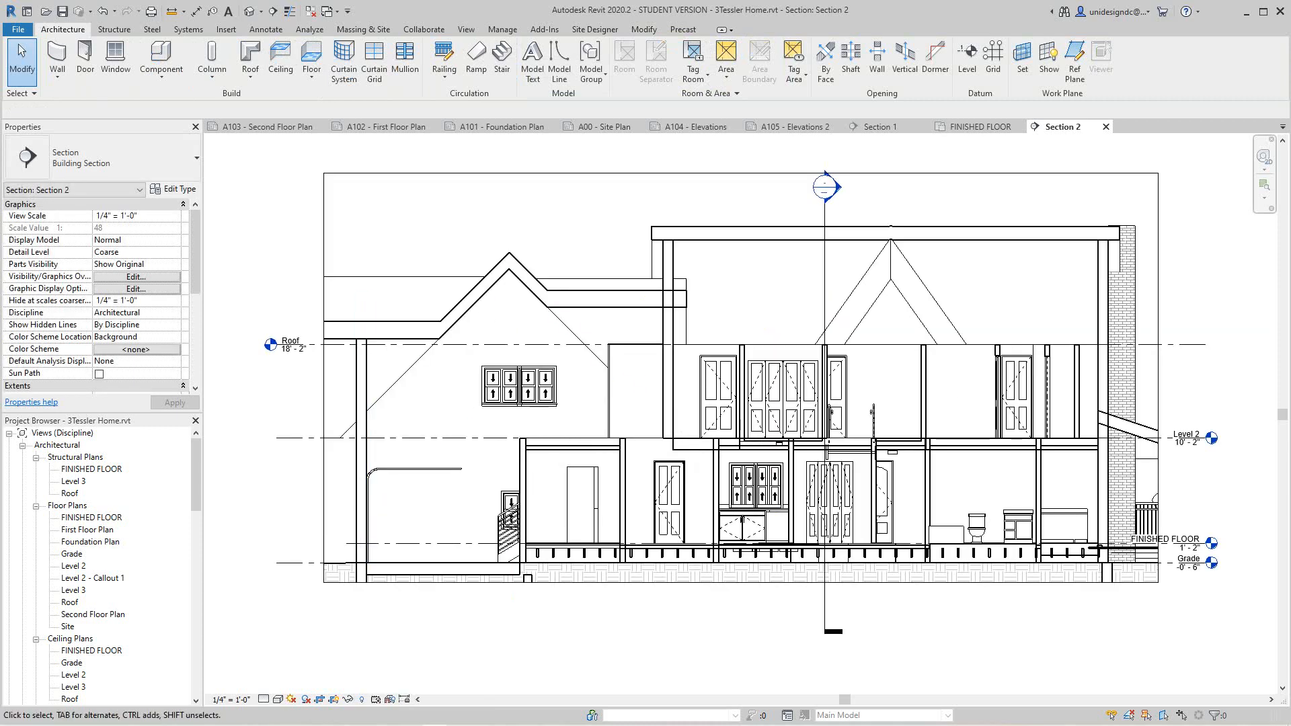
Step: Create a new sheet using the E1 30 x 42 Horizontal titleblock
scroll(74, 686, "down", 6)
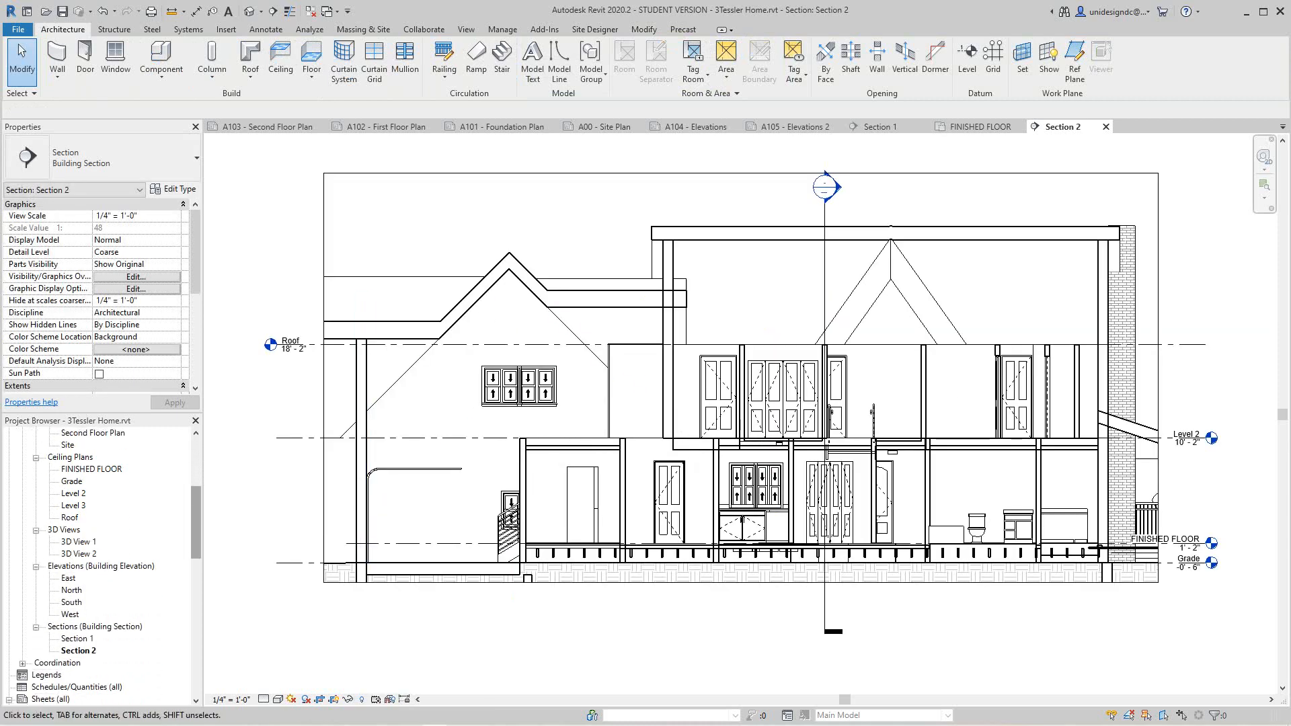
scroll(101, 568, "down", 1)
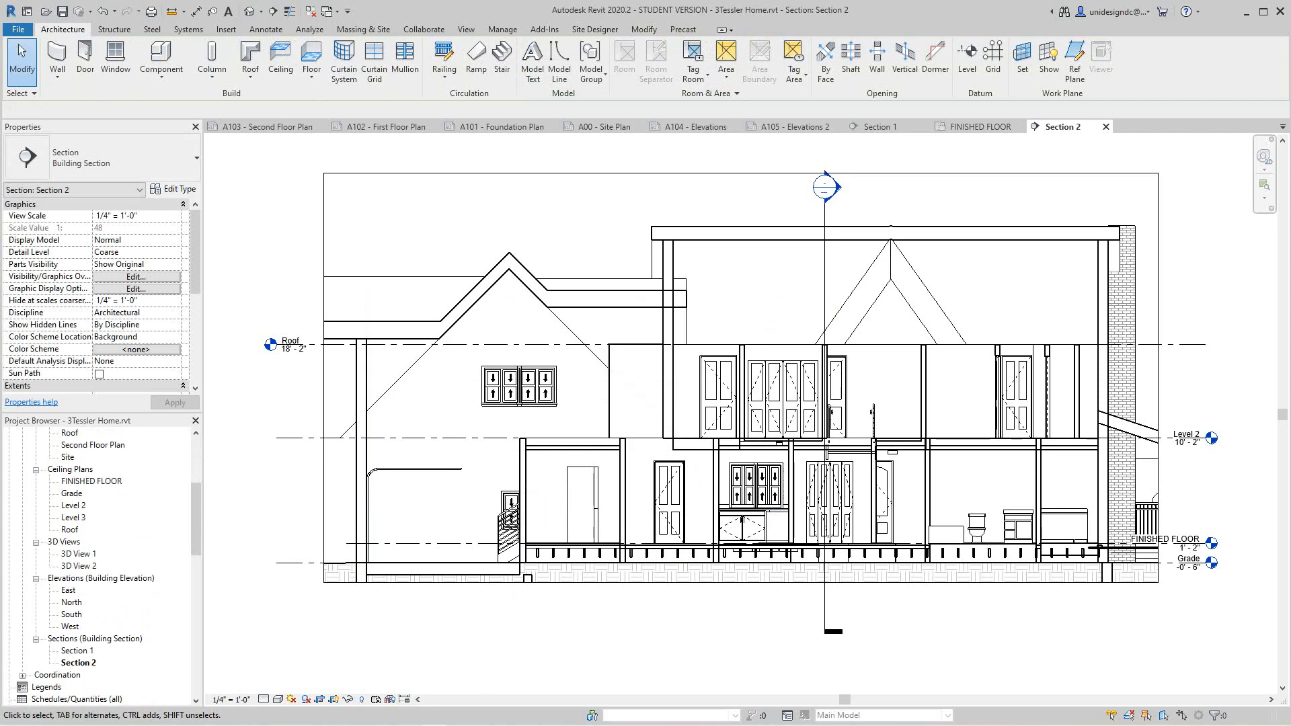
scroll(100, 565, "down", 2)
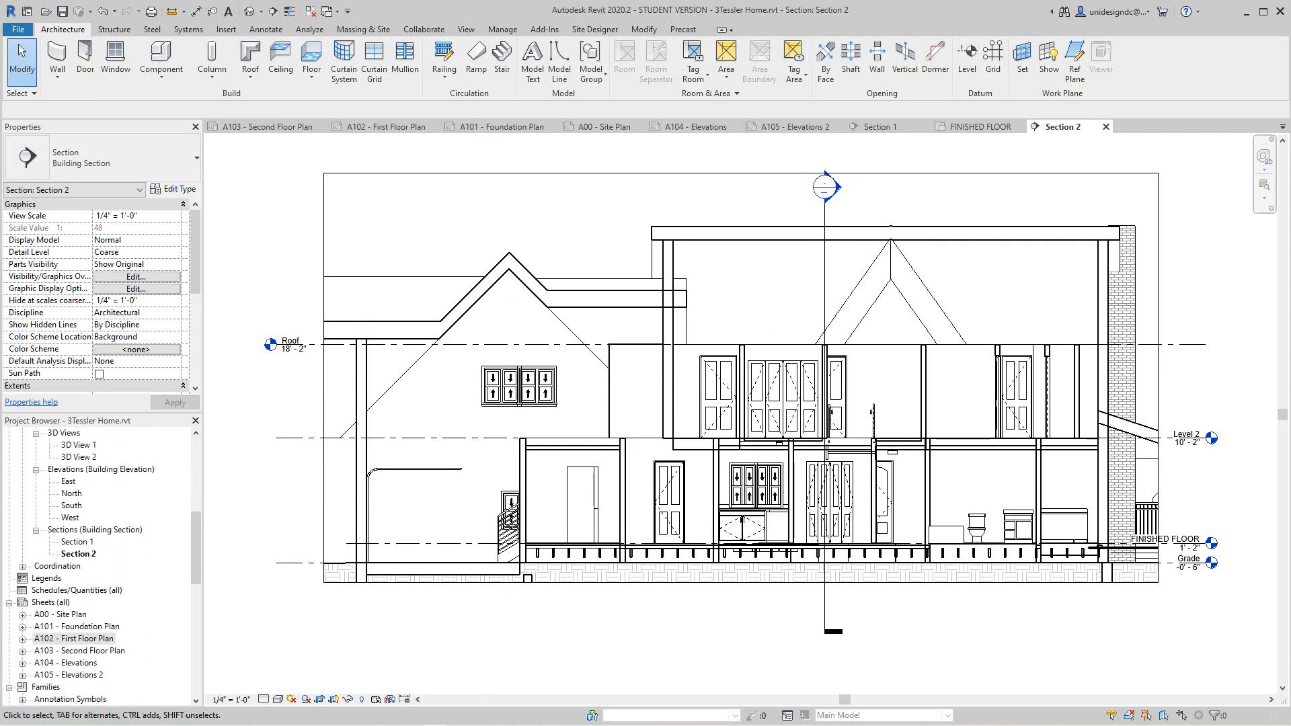
right_click(51, 579)
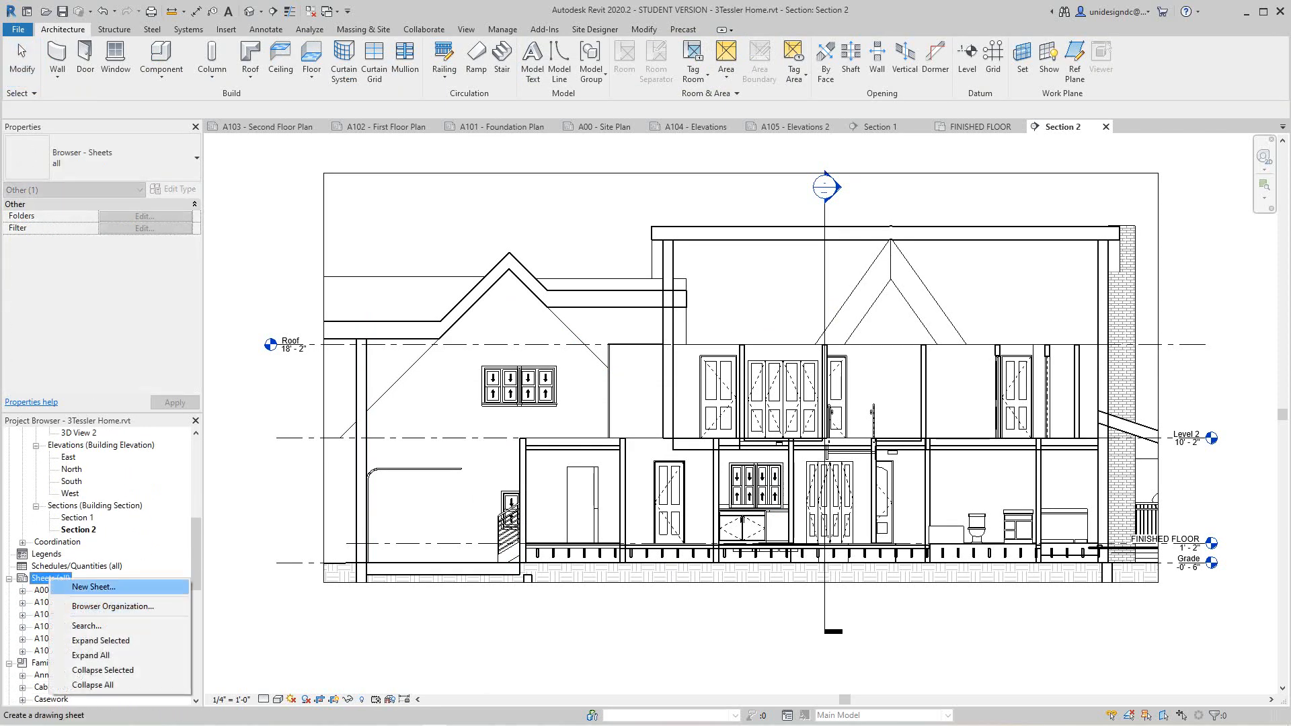
left_click(93, 588)
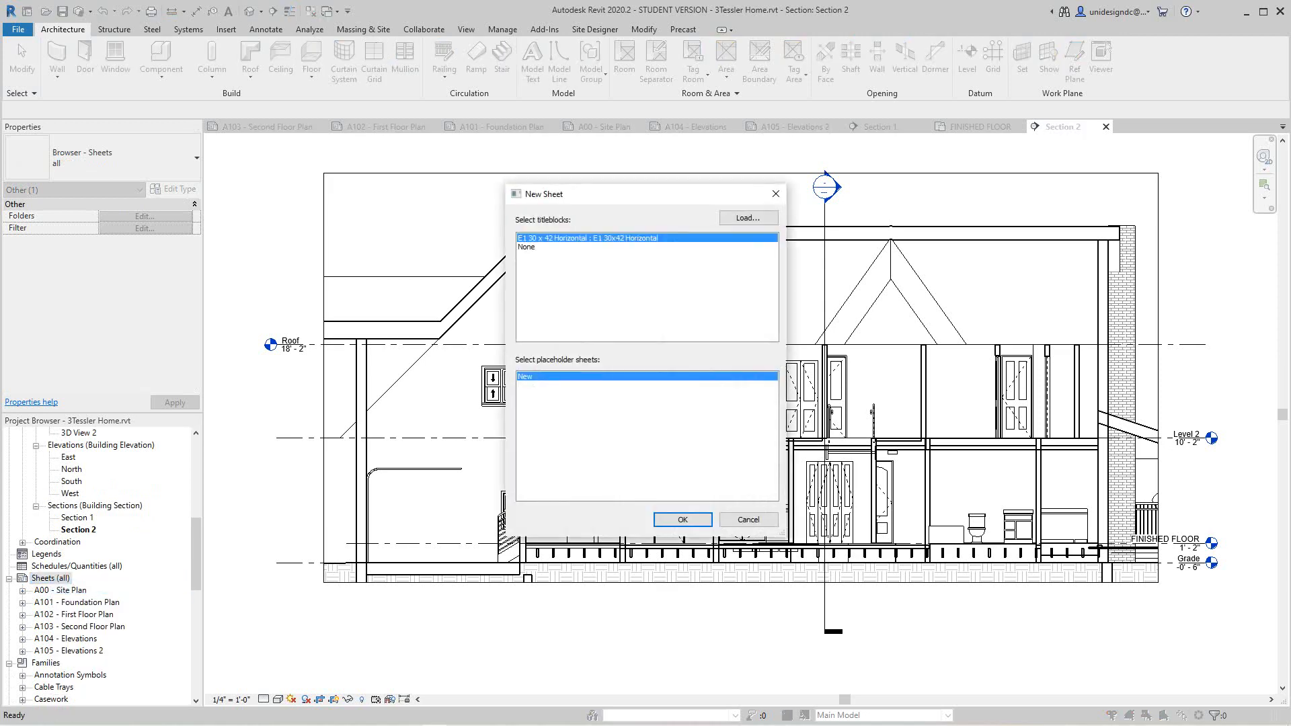
left_click(682, 519)
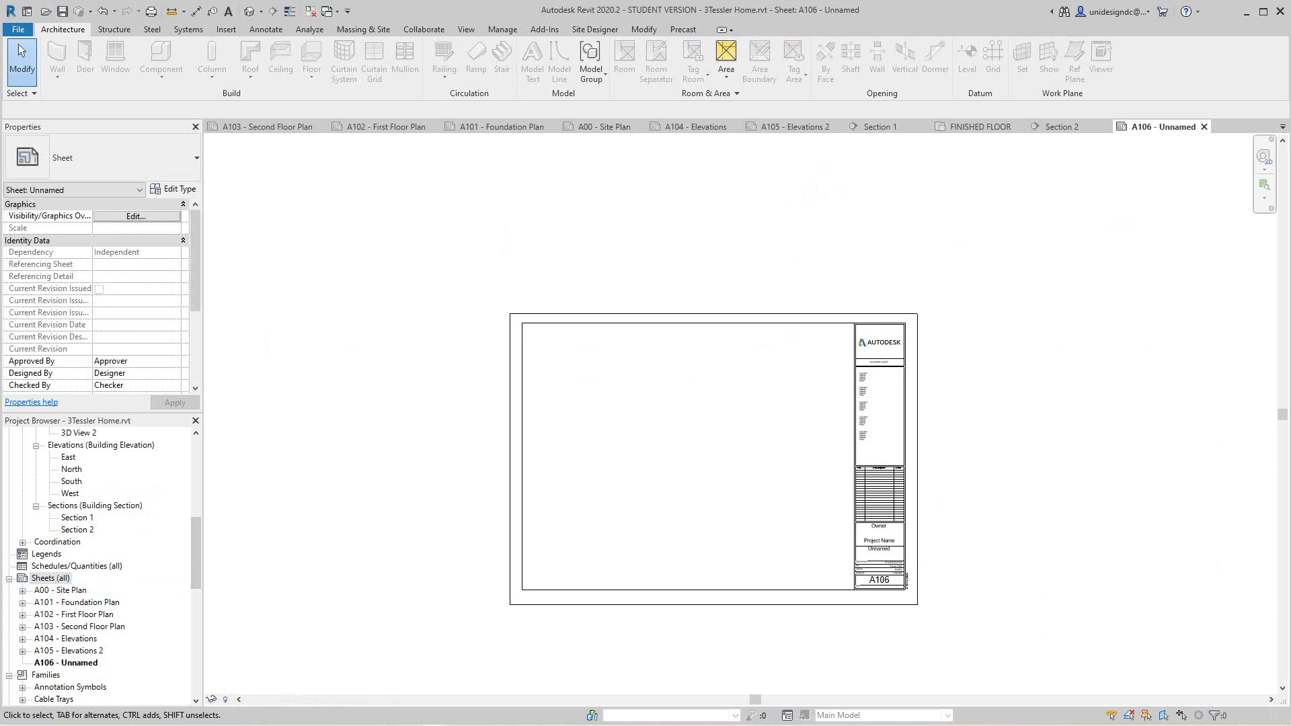
Step: Place the Section 1 view on the new A106 sheet, in the upper middle of its drawing area
left_click(77, 518)
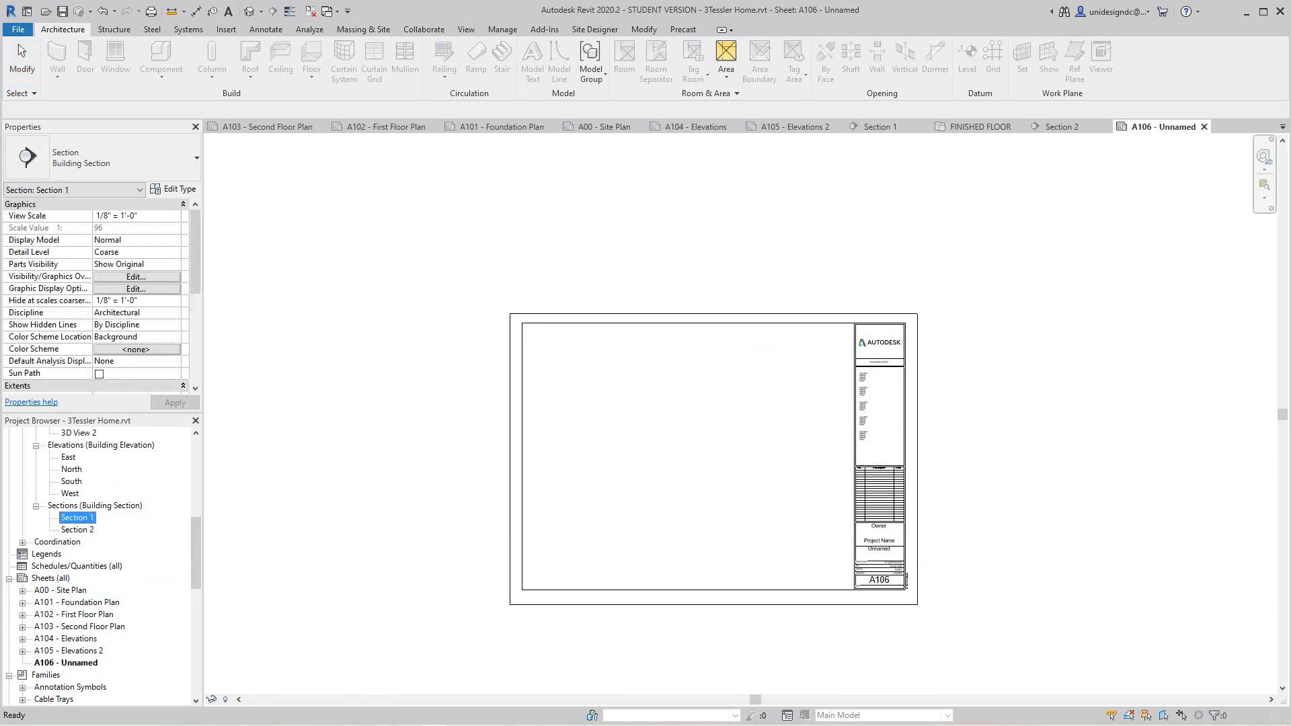
left_click_drag(77, 518, 671, 384)
left_click(674, 386)
scroll(685, 419, "up", 5)
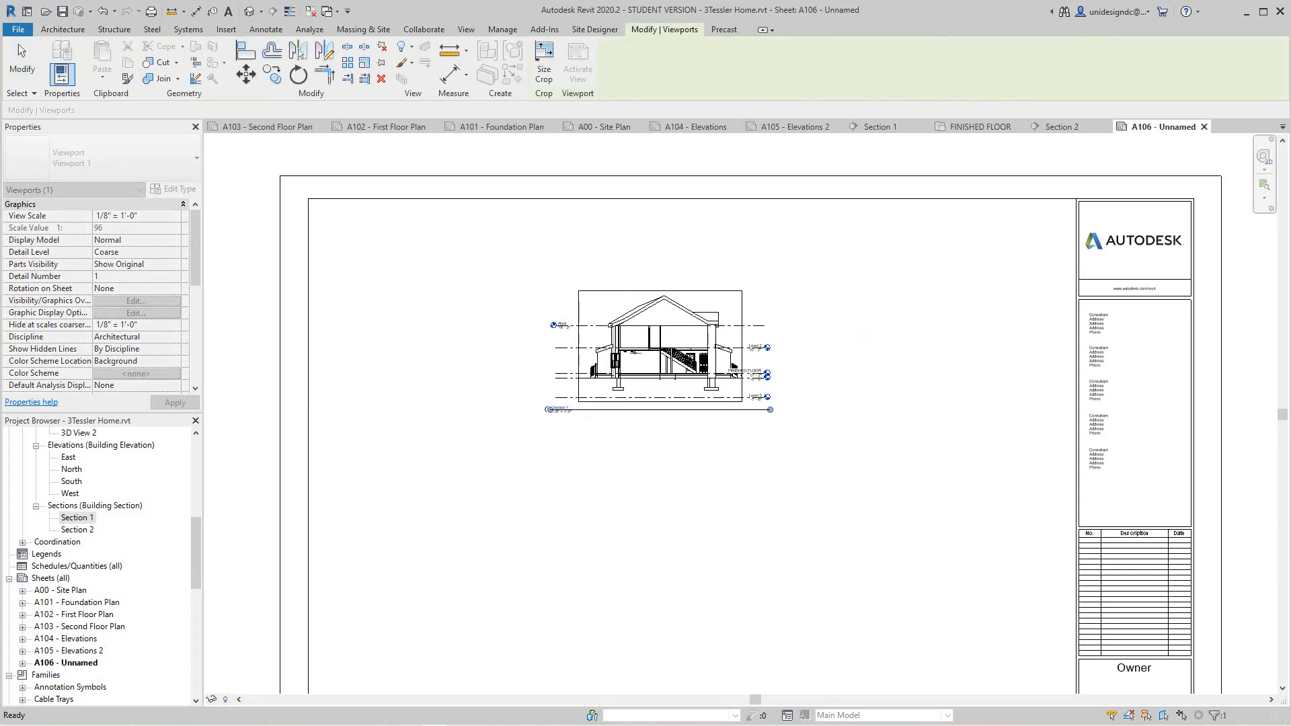
key("Escape")
scroll(660, 403, "up", 2)
scroll(508, 418, "up", 3)
scroll(503, 421, "down", 2)
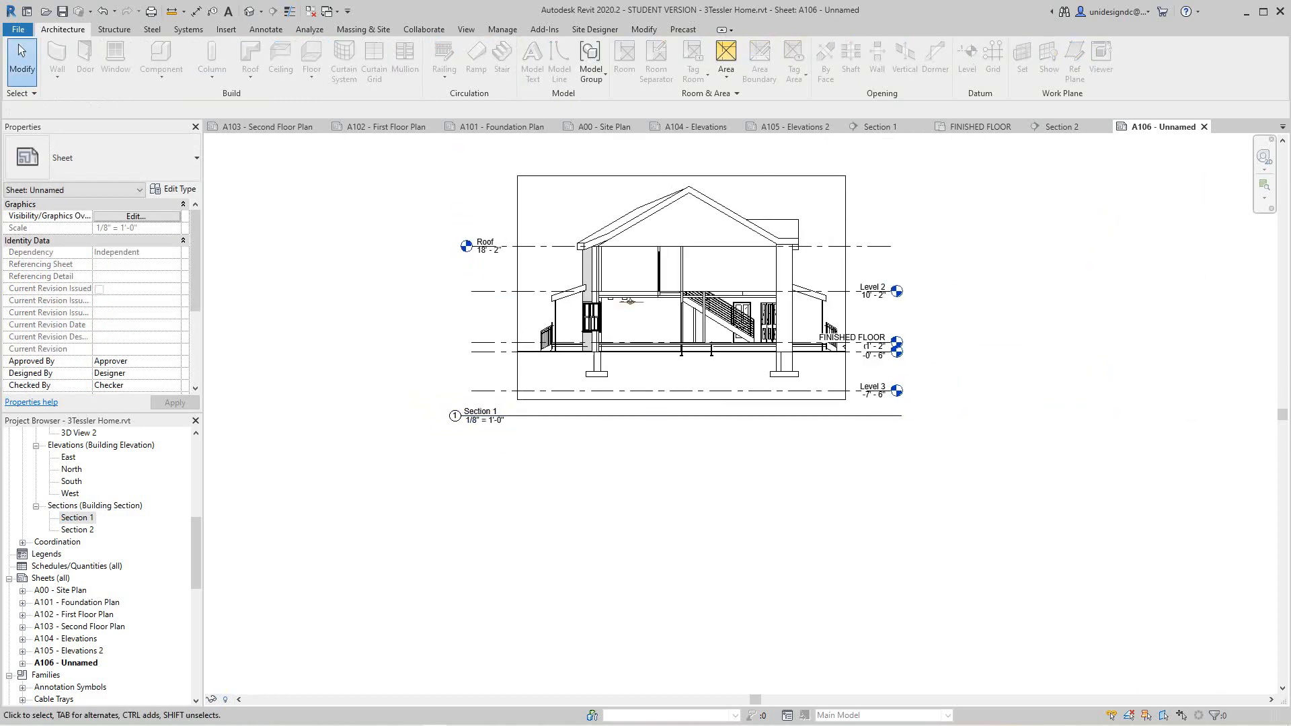
scroll(533, 410, "down", 2)
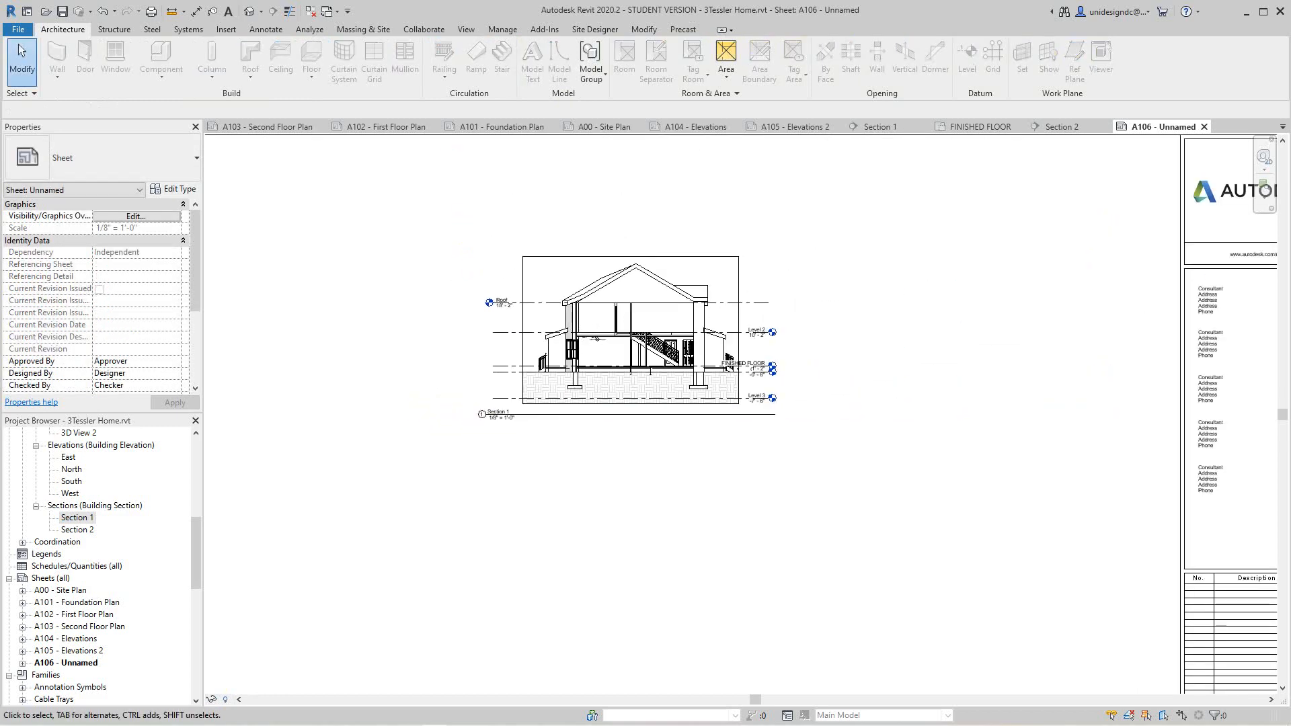
Step: Activate the Section 1 view on sheet A106, set its scale to 3/8" = 1'-0", and deactivate the view
right_click(569, 339)
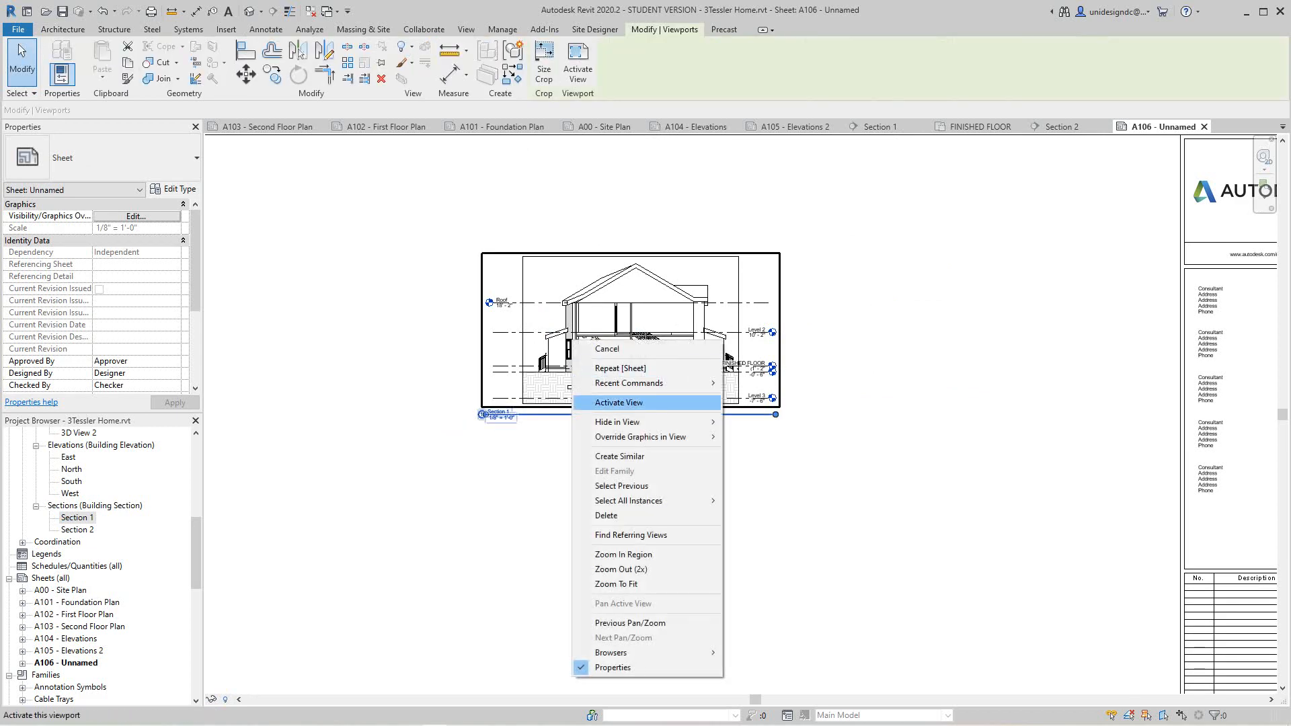
left_click(609, 404)
left_click(231, 699)
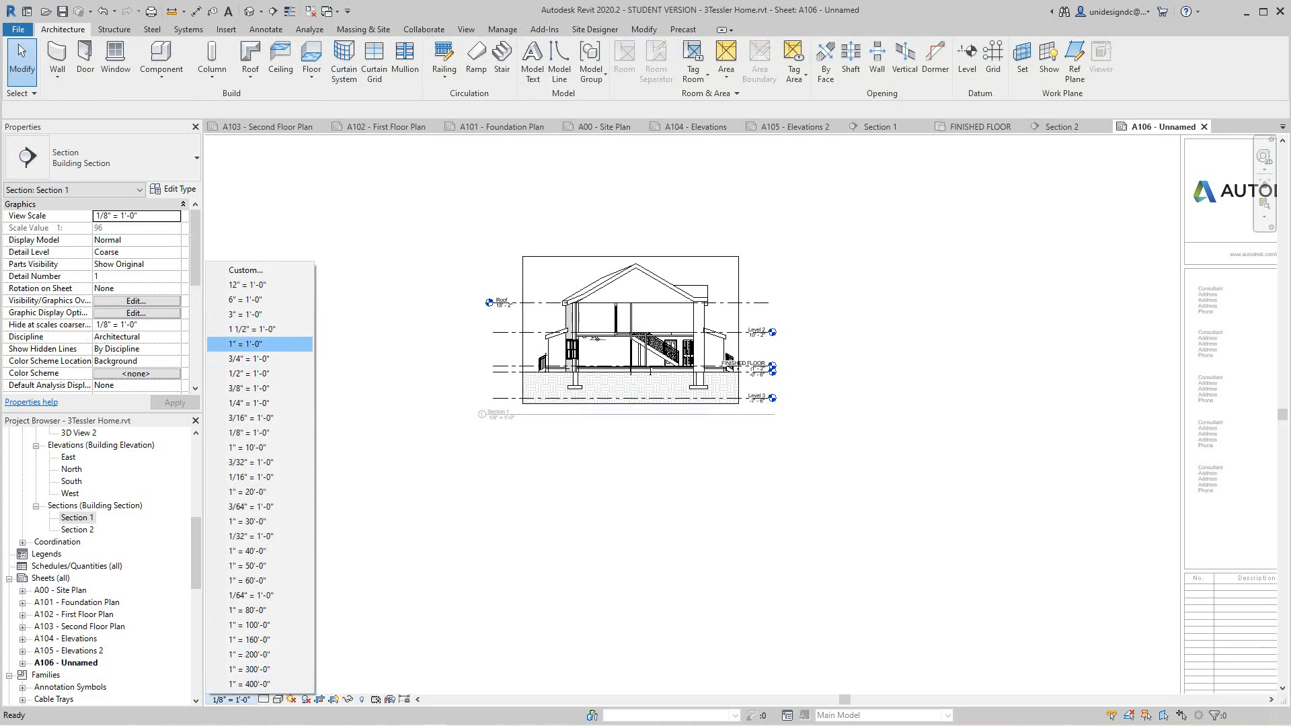
left_click(249, 388)
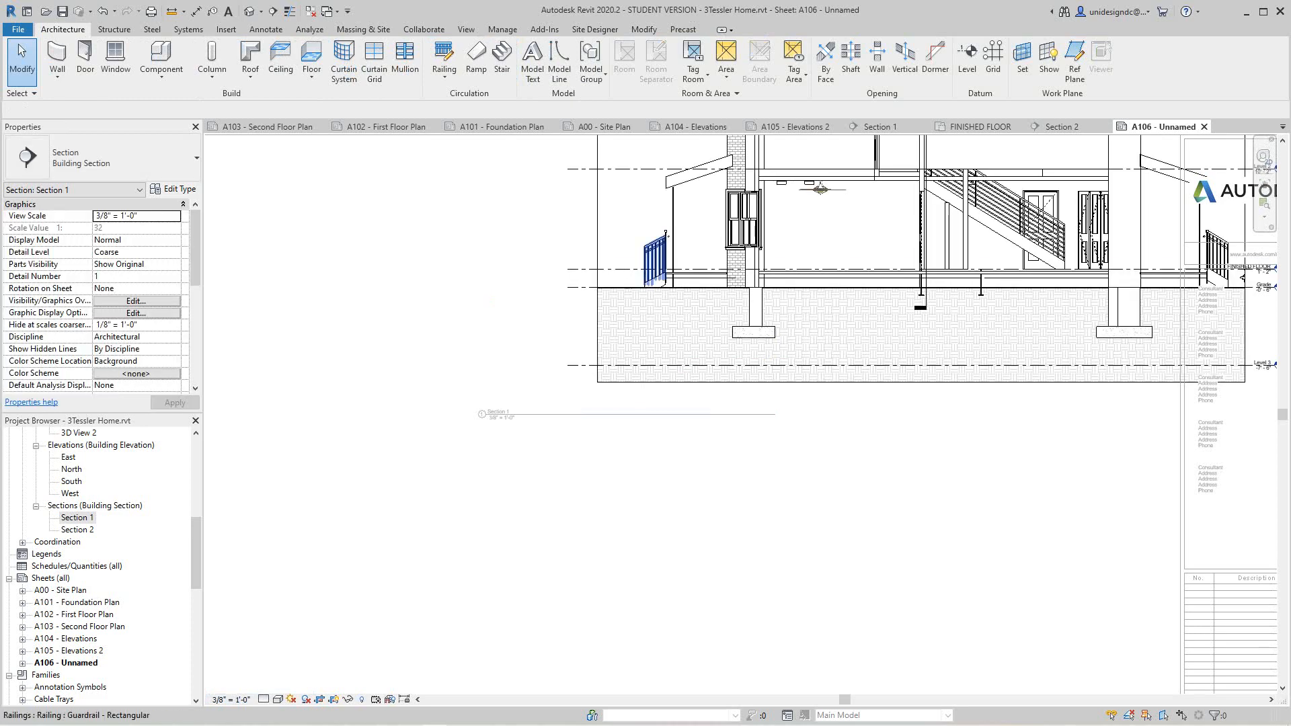
scroll(389, 399, "down", 5)
middle_click_drag(577, 377, 654, 389)
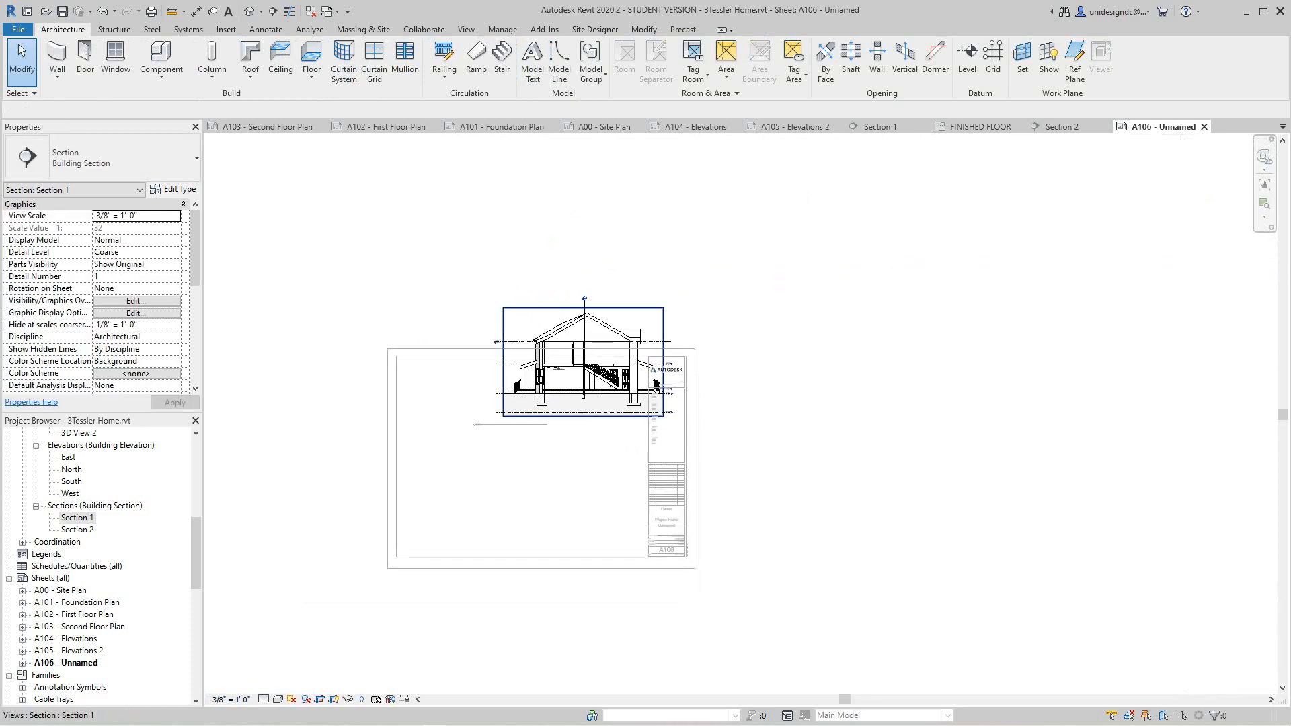
left_click(654, 387)
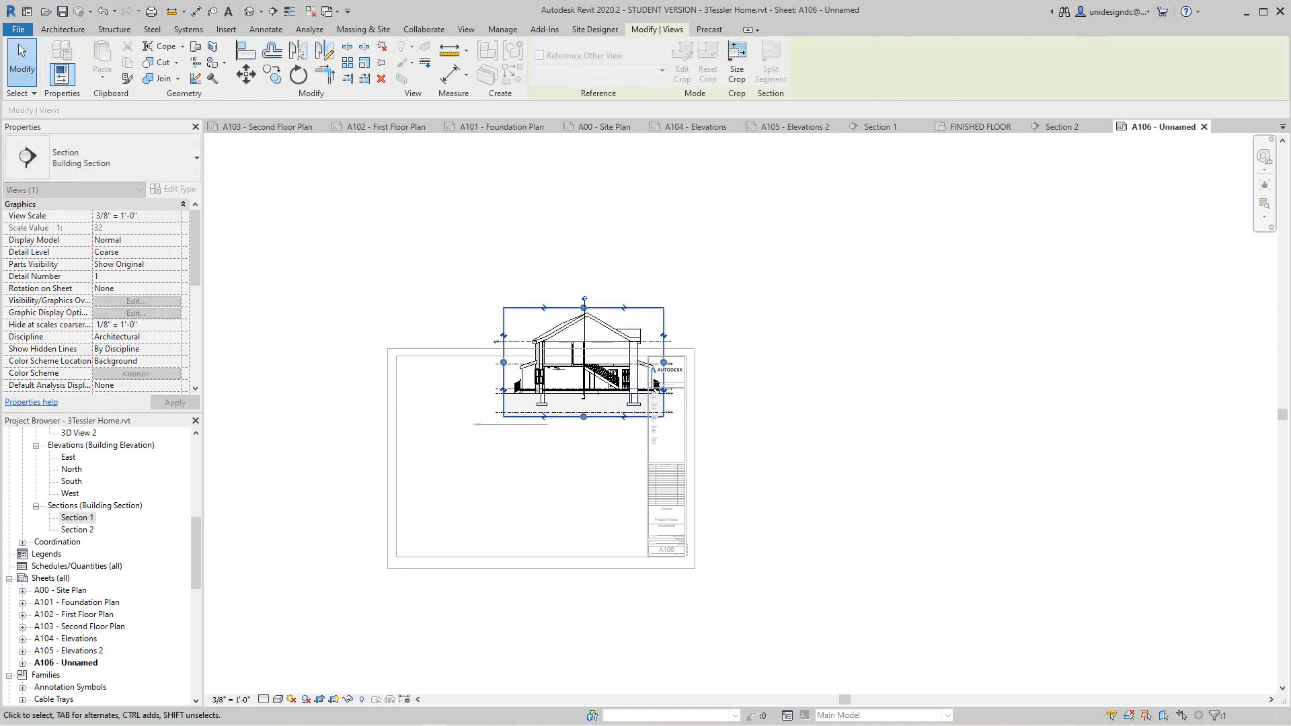
key("Escape")
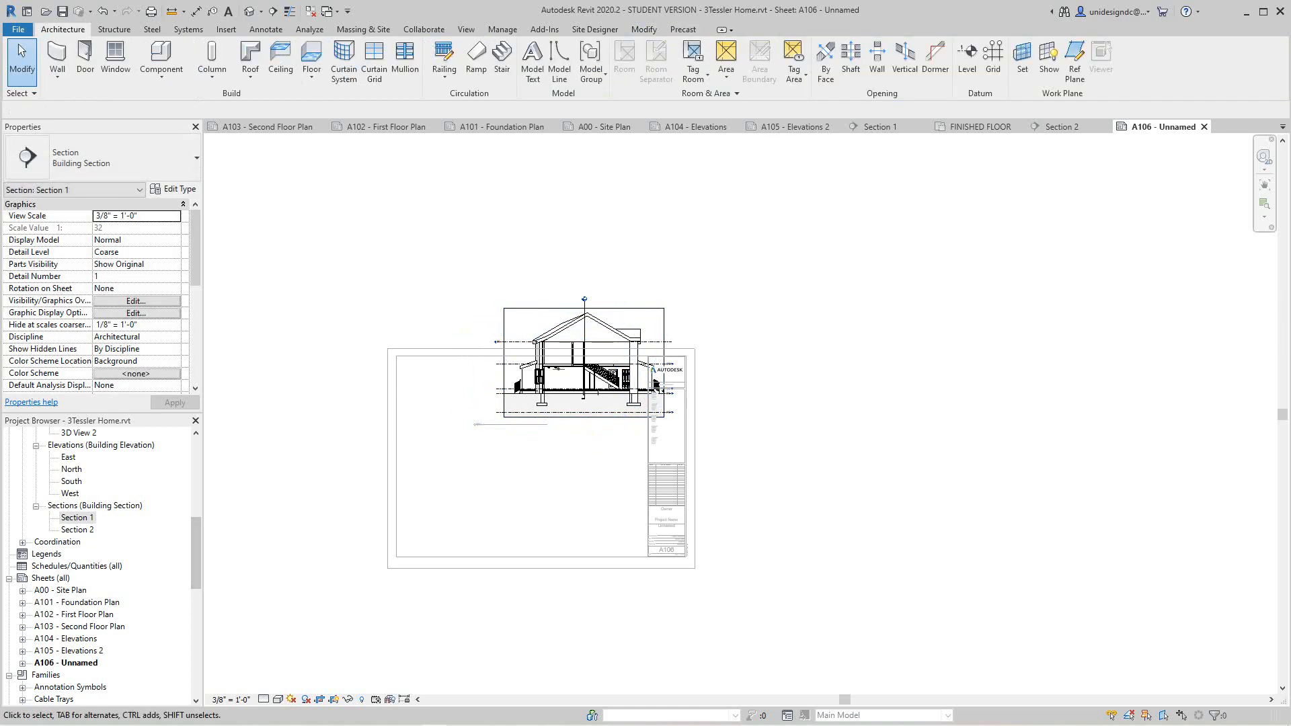
scroll(545, 423, "up", 3)
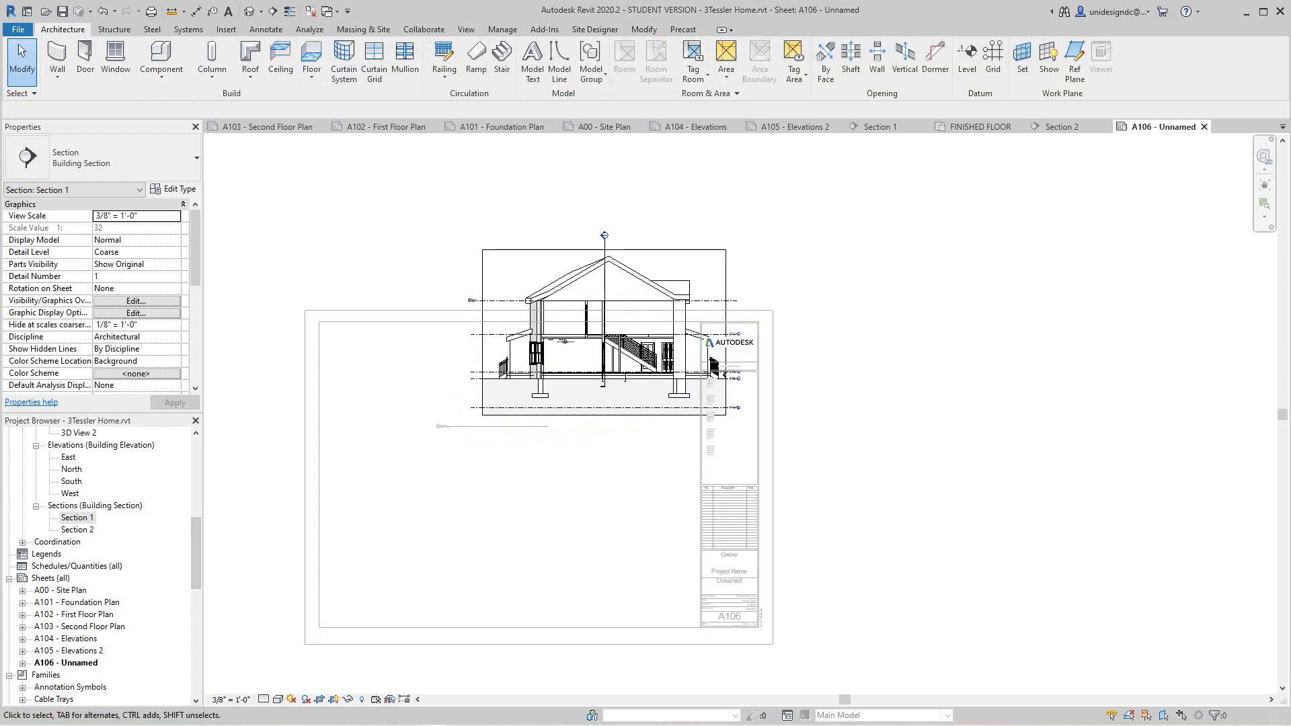
scroll(434, 469, "down", 2)
right_click(433, 469)
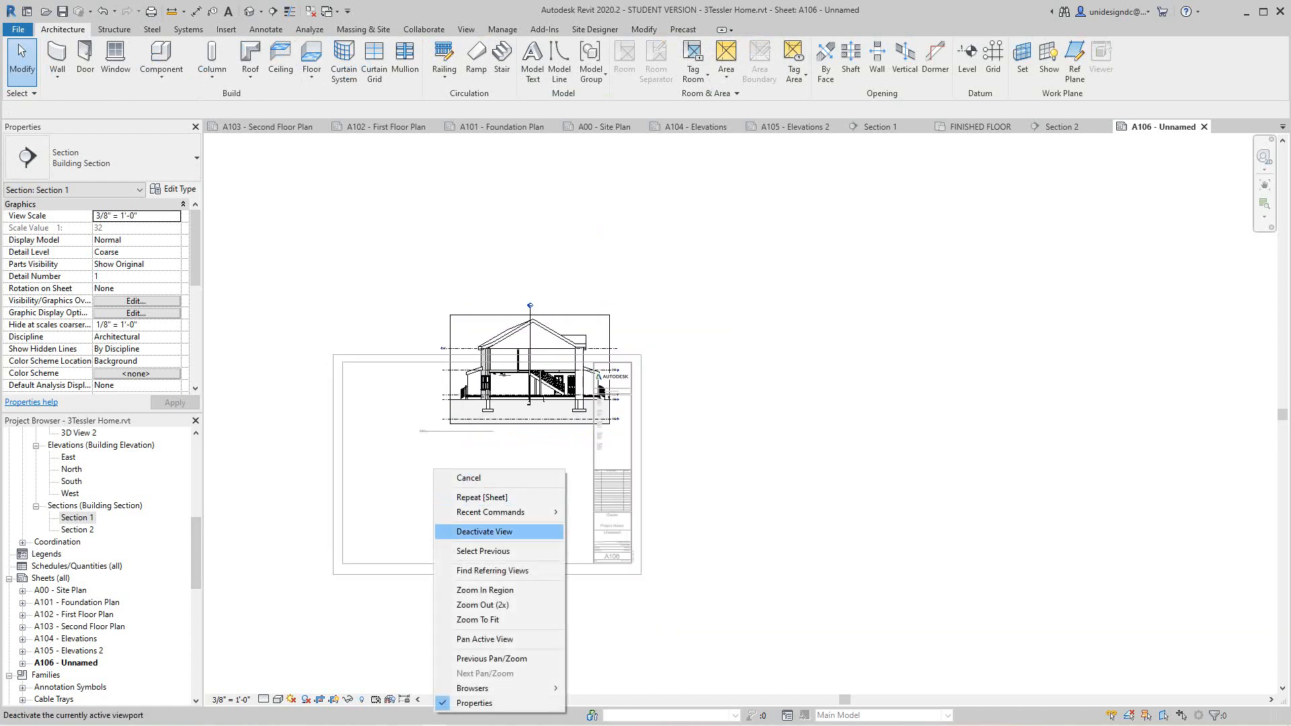
left_click(485, 531)
Step: Reposition the enlarged Section 1 viewport so it sits inside the drawing area, clear of the title block
left_click_drag(529, 389, 457, 444)
scroll(471, 497, "up", 3)
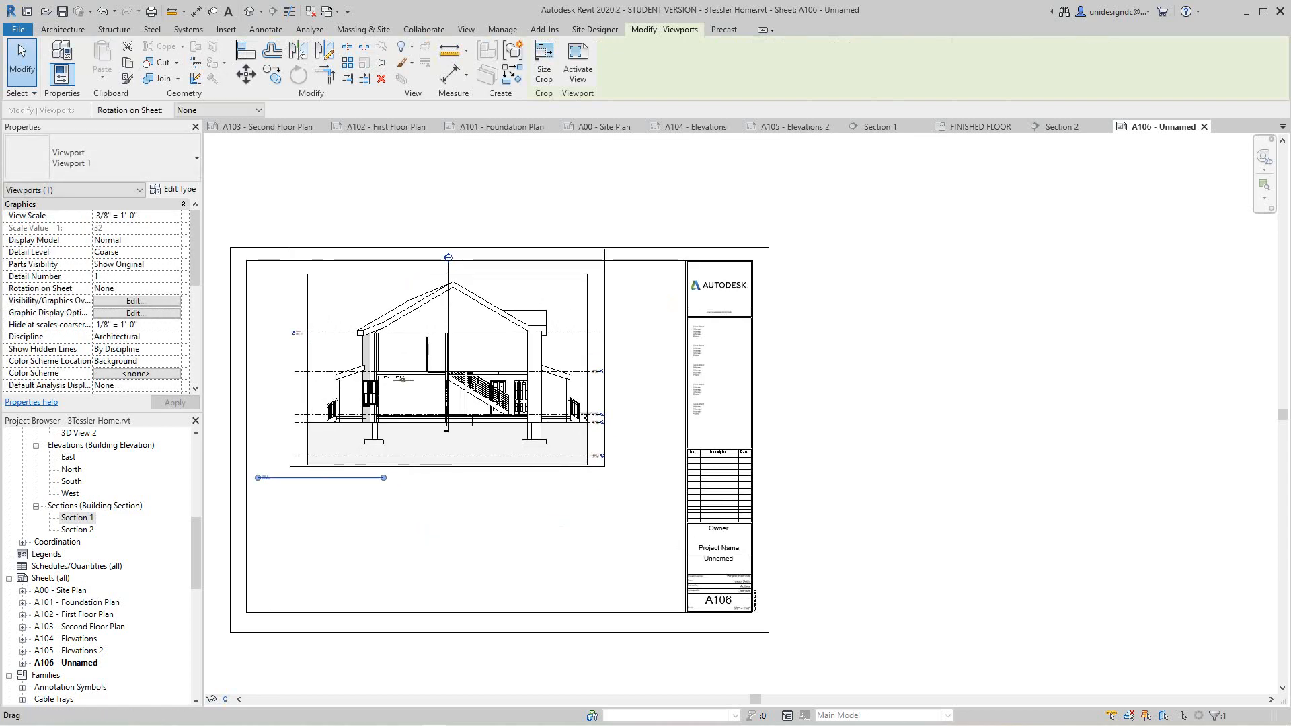
scroll(263, 457, "up", 7)
scroll(364, 467, "down", 8)
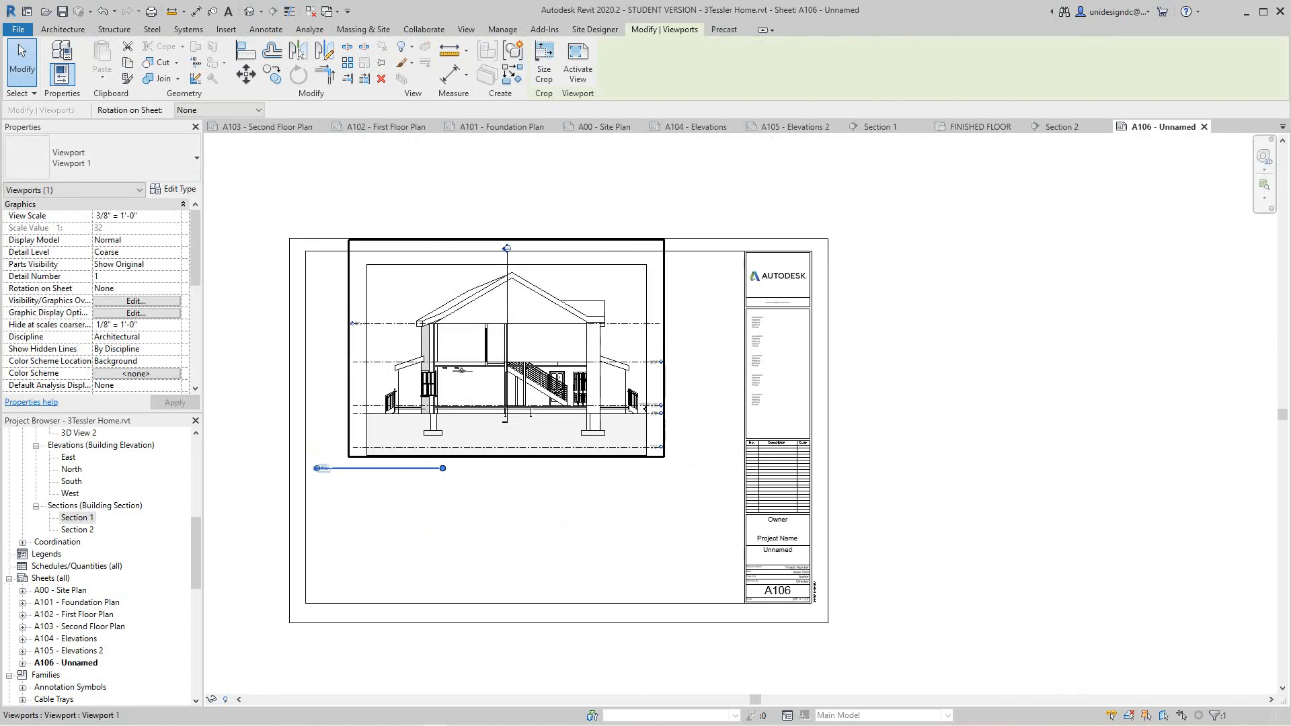
key("Escape")
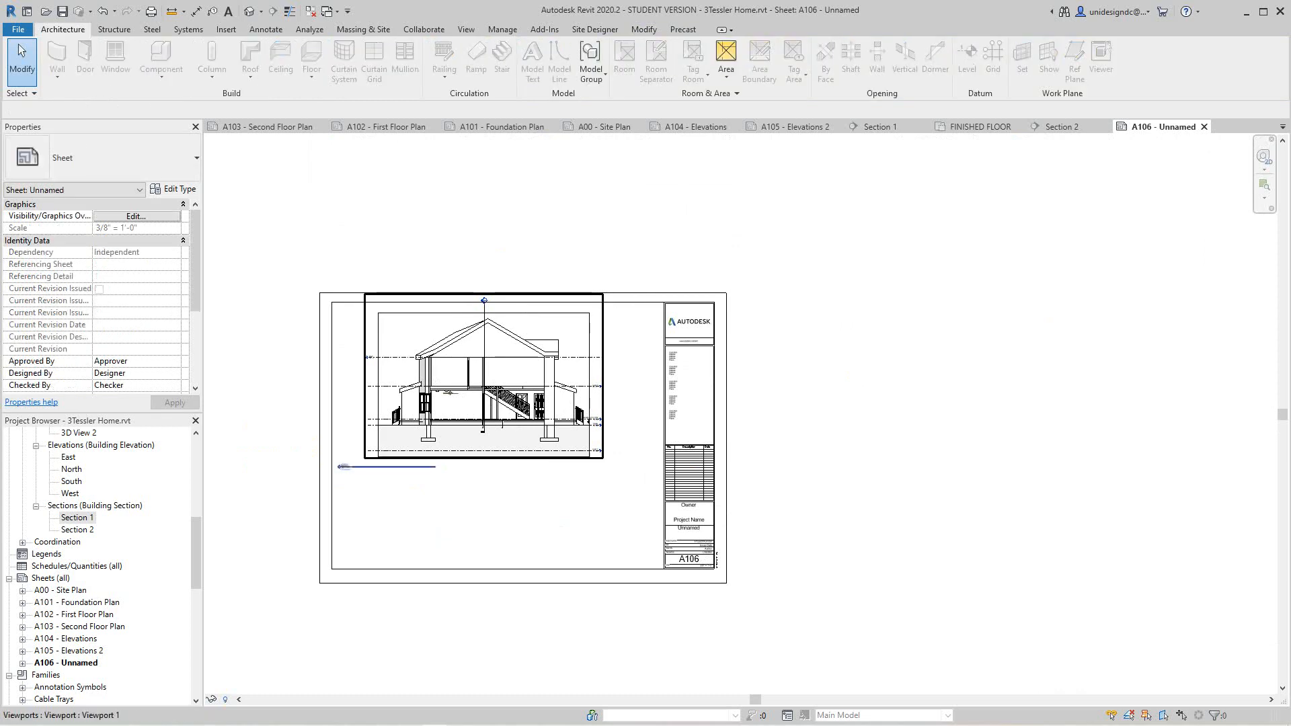
left_click_drag(483, 389, 477, 444)
scroll(544, 532, "up", 2)
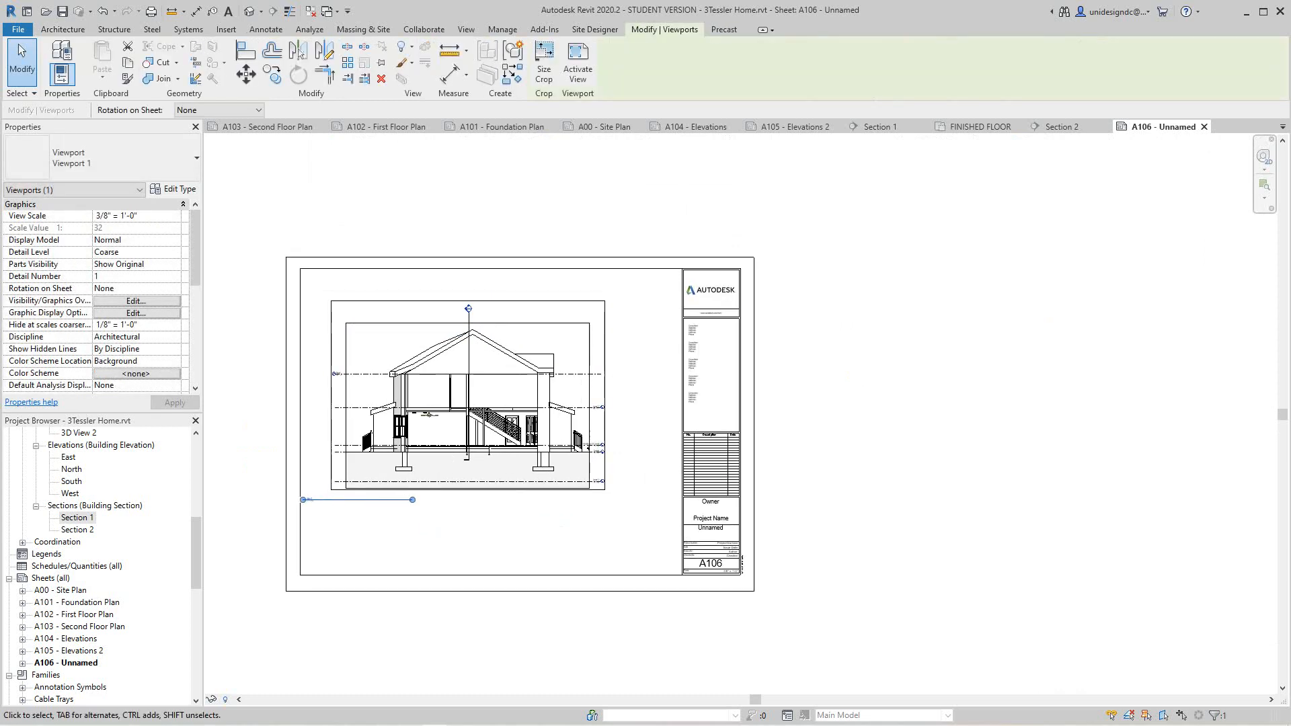
left_click_drag(457, 389, 496, 389)
key("Escape")
scroll(399, 515, "up", 2)
Step: Shorten the title line beneath the Section 1 viewport from both ends to roughly fit its label
left_click(399, 485)
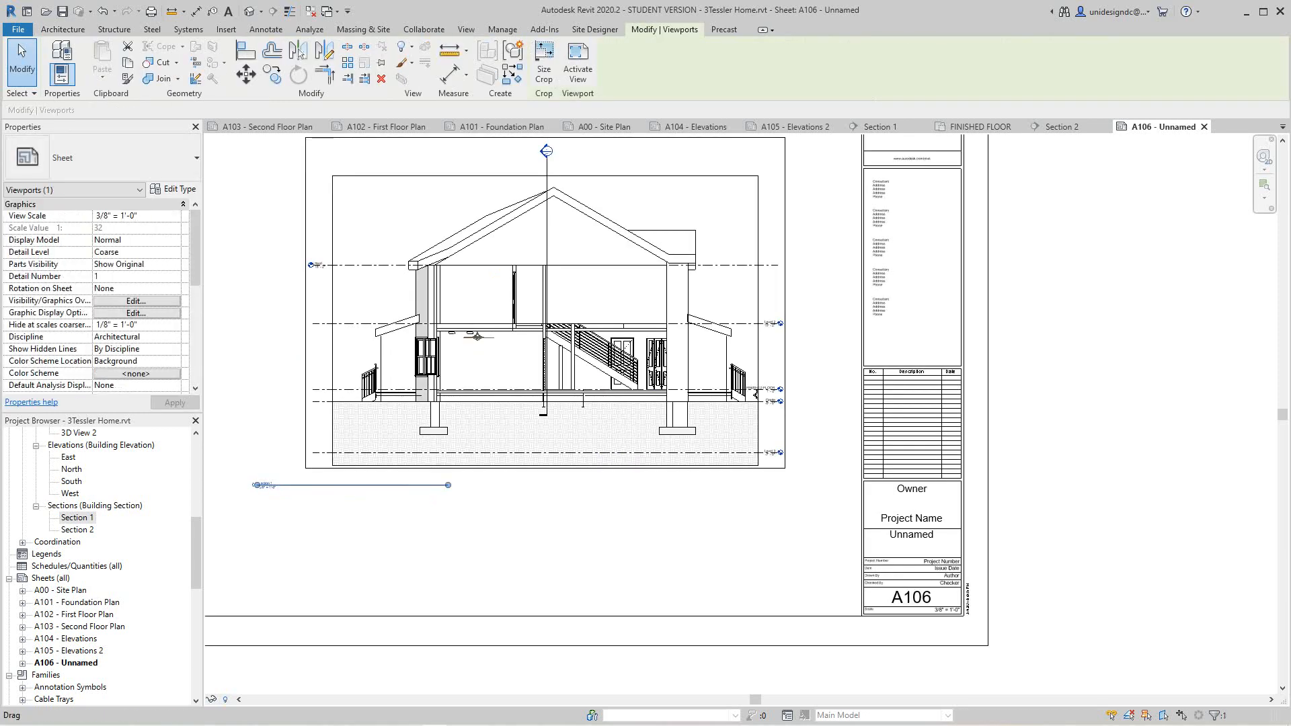
left_click_drag(448, 485, 389, 485)
key("Escape")
key("Escape")
Step: Set the Section 1 view's scale to 1/4" = 1'-0" and move its viewport to the upper middle of the sheet
right_click(452, 401)
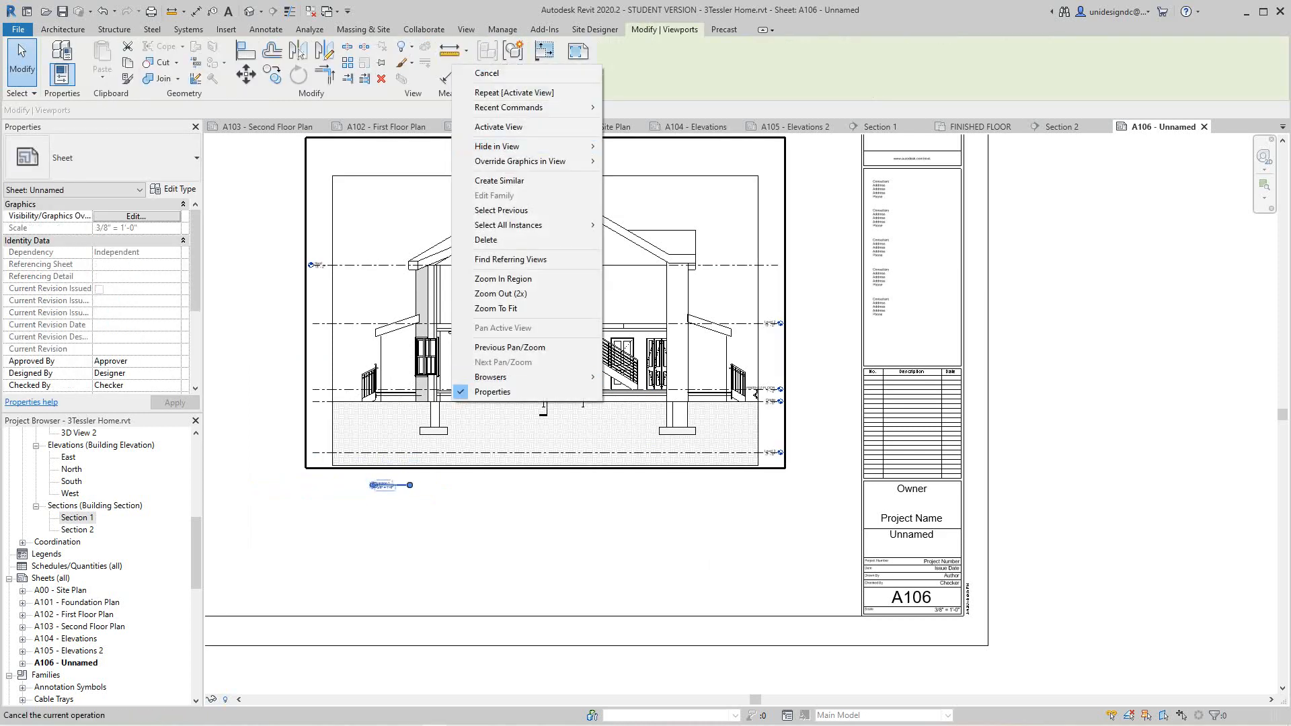
left_click(500, 126)
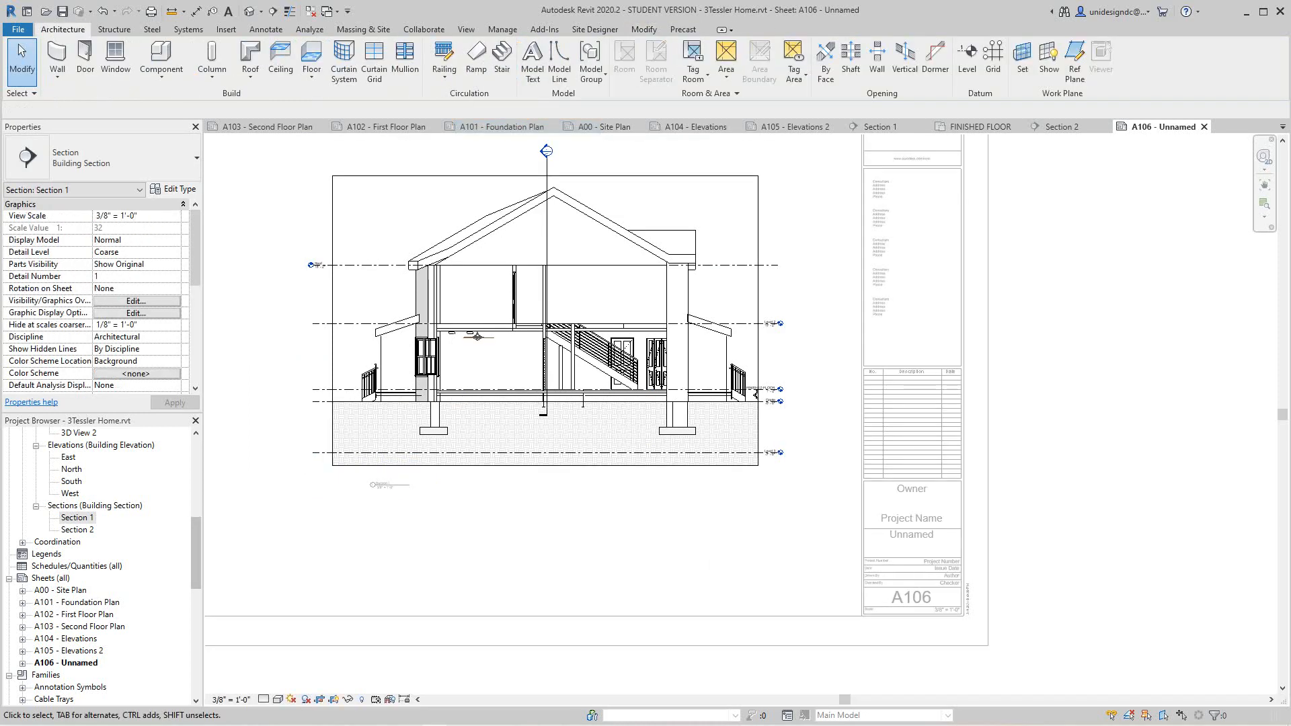
left_click(231, 700)
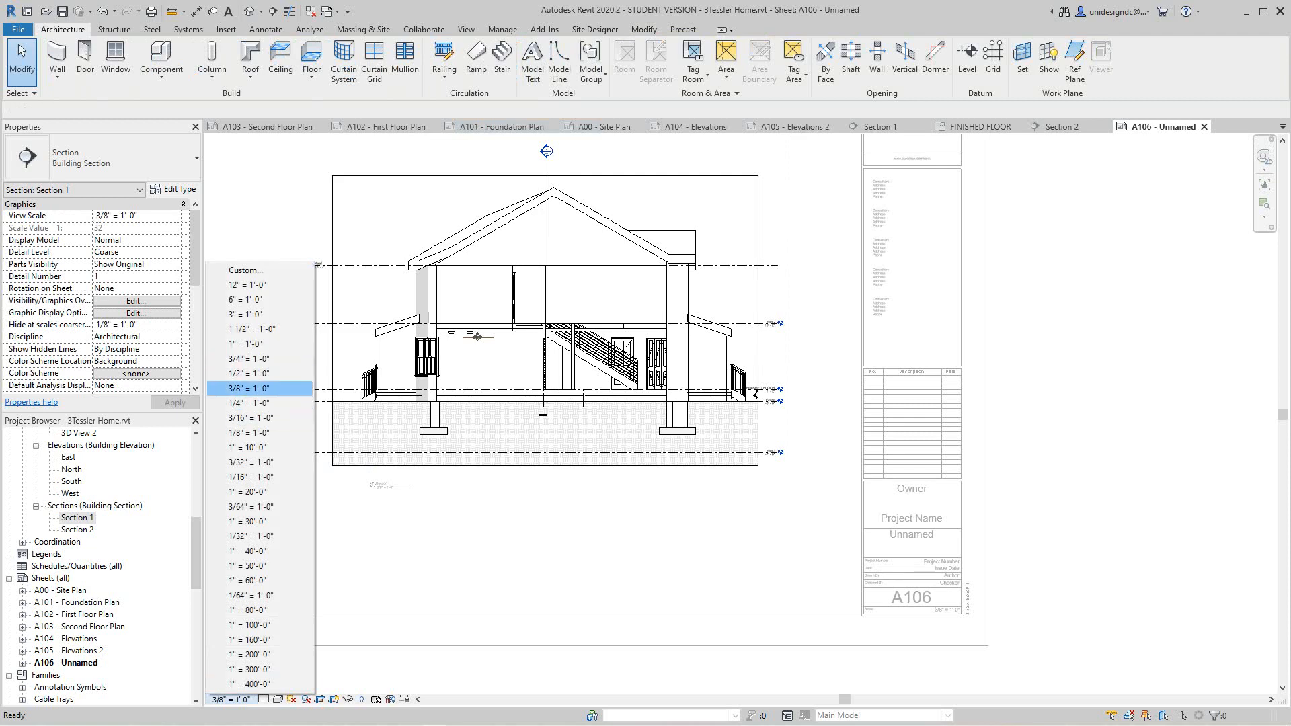
left_click(249, 402)
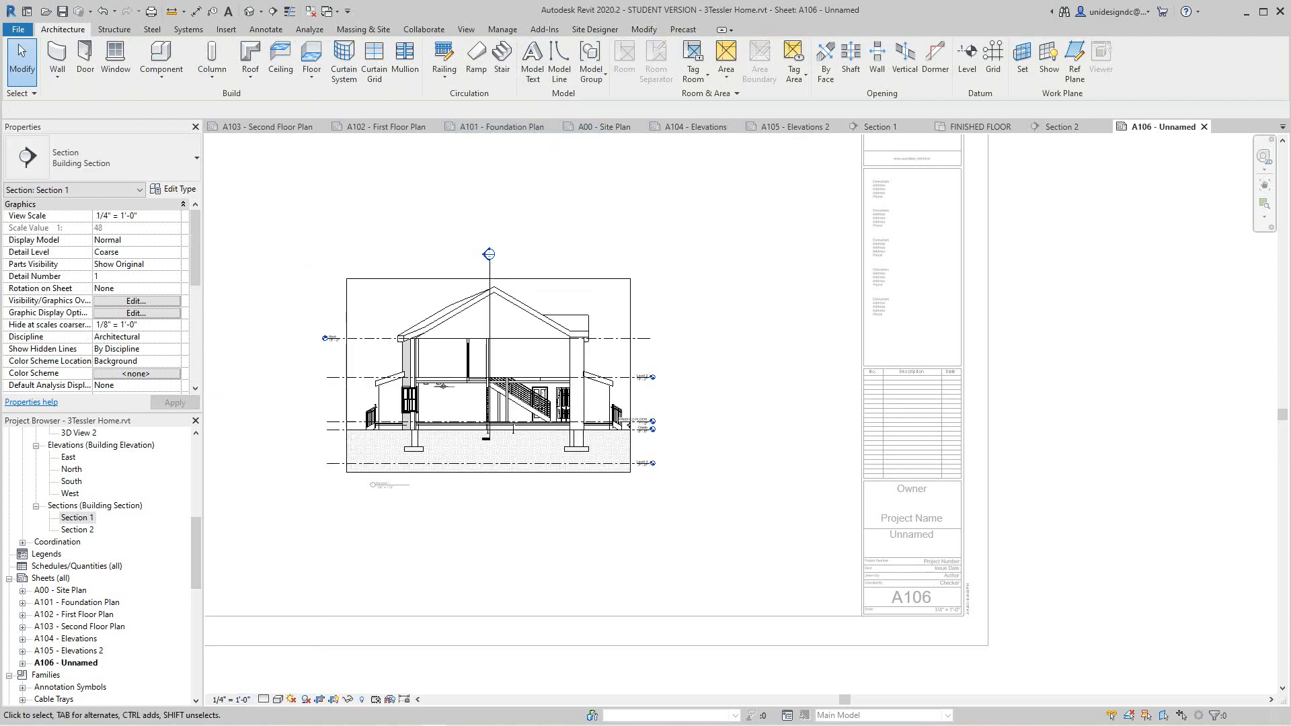
right_click(624, 272)
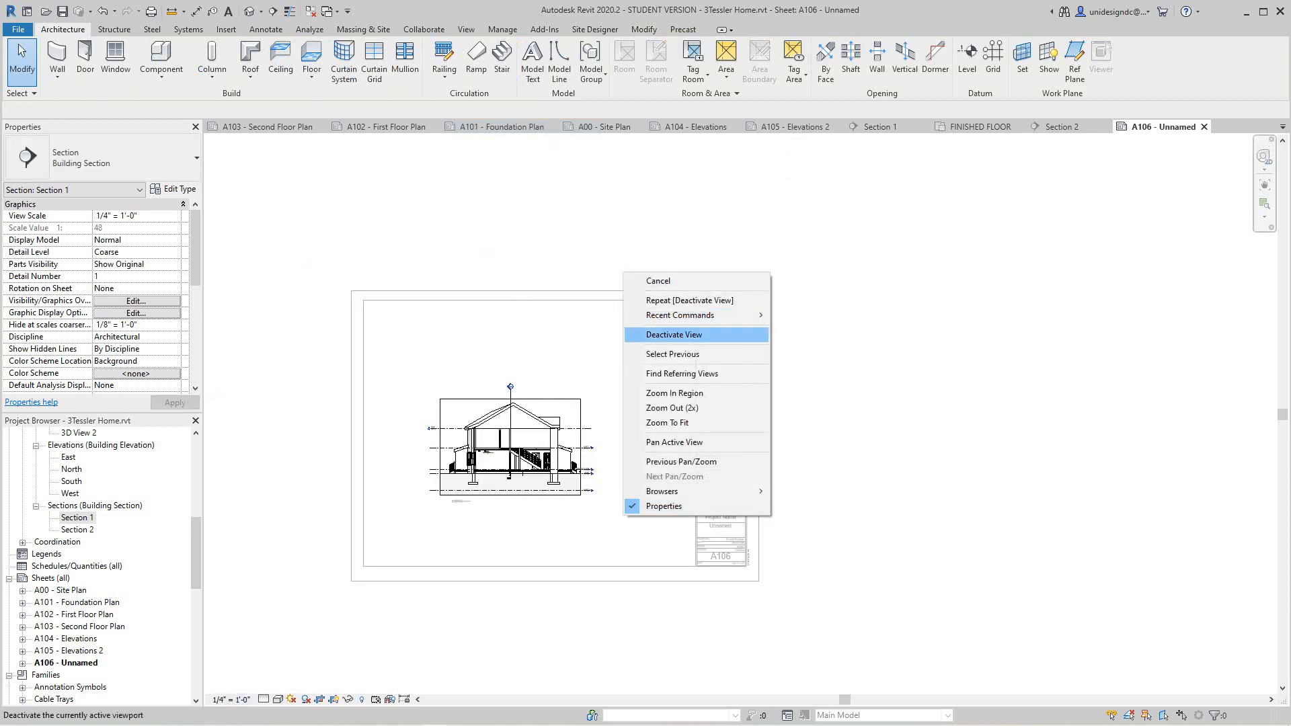
left_click(673, 334)
left_click_drag(511, 447, 539, 373)
key("Escape")
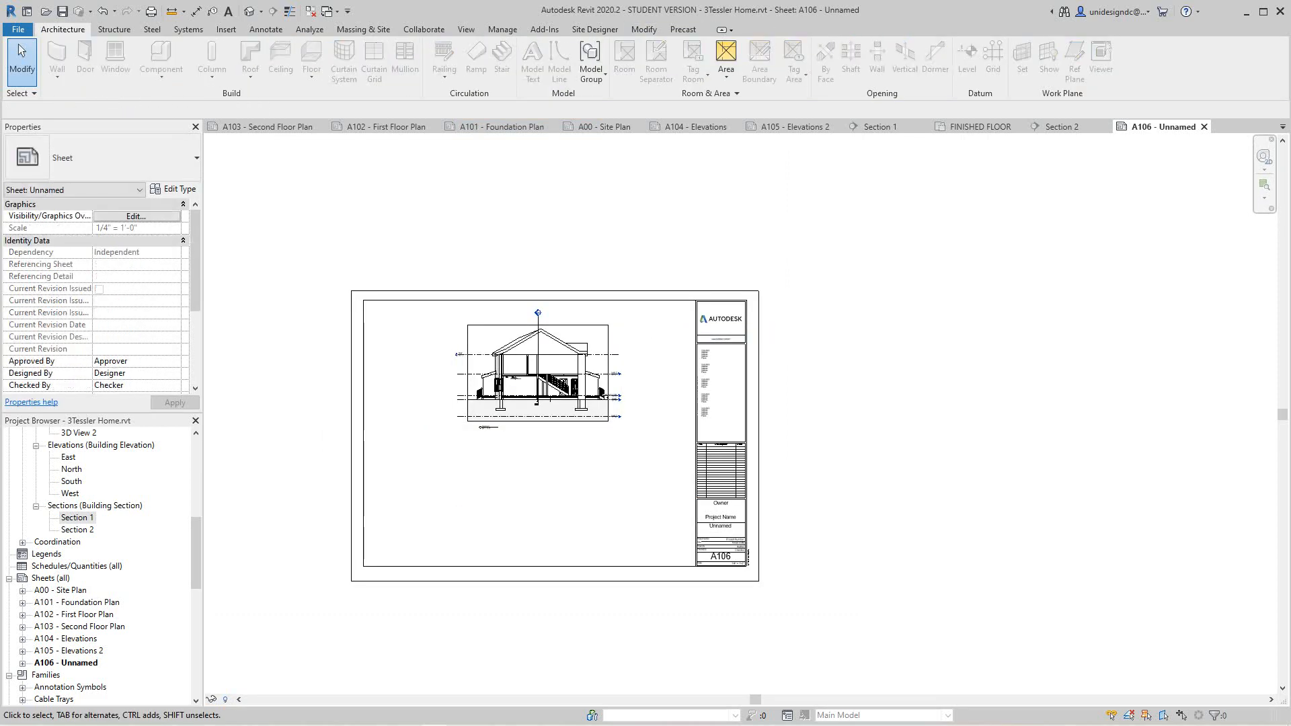
Step: Place the Section 2 view on sheet A106 directly below the Section 1 viewport
left_click_drag(77, 530, 445, 493)
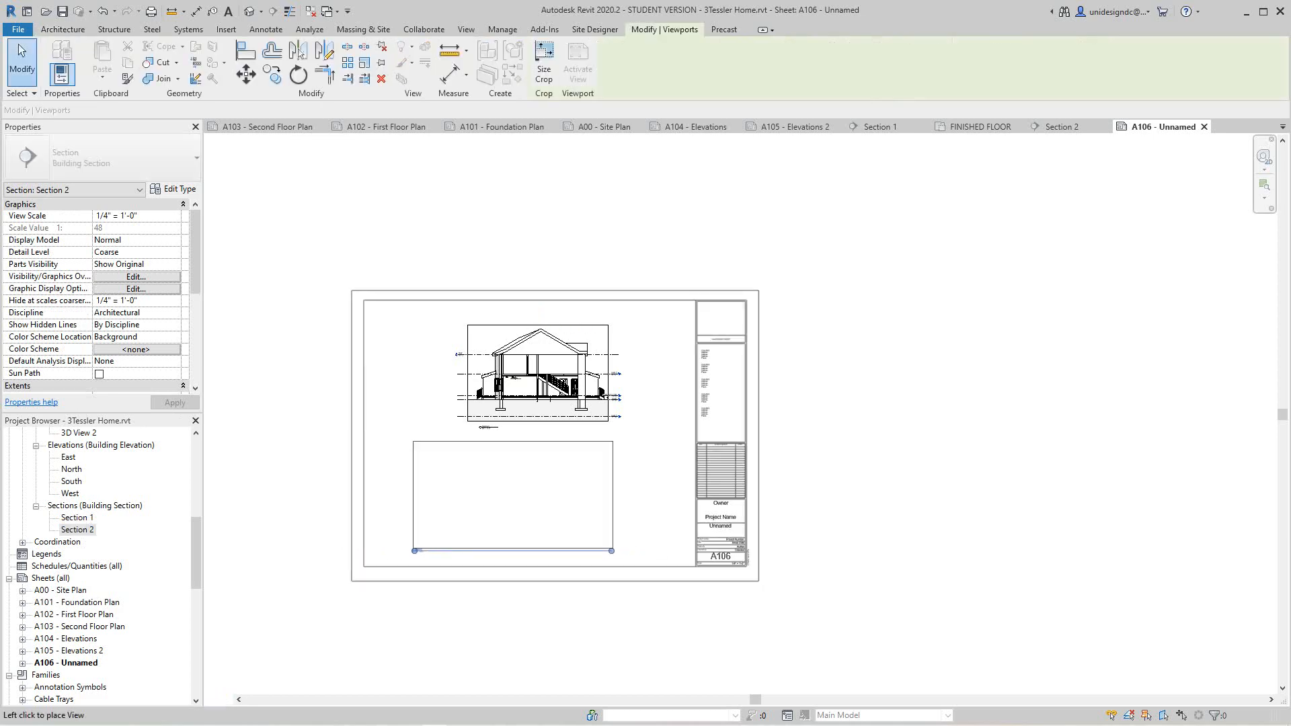
left_click(513, 495)
Step: Examine the titles and detail numbers of the Section 1 and Section 2 viewports on the sheet
scroll(491, 537, "up", 3)
scroll(402, 550, "up", 8)
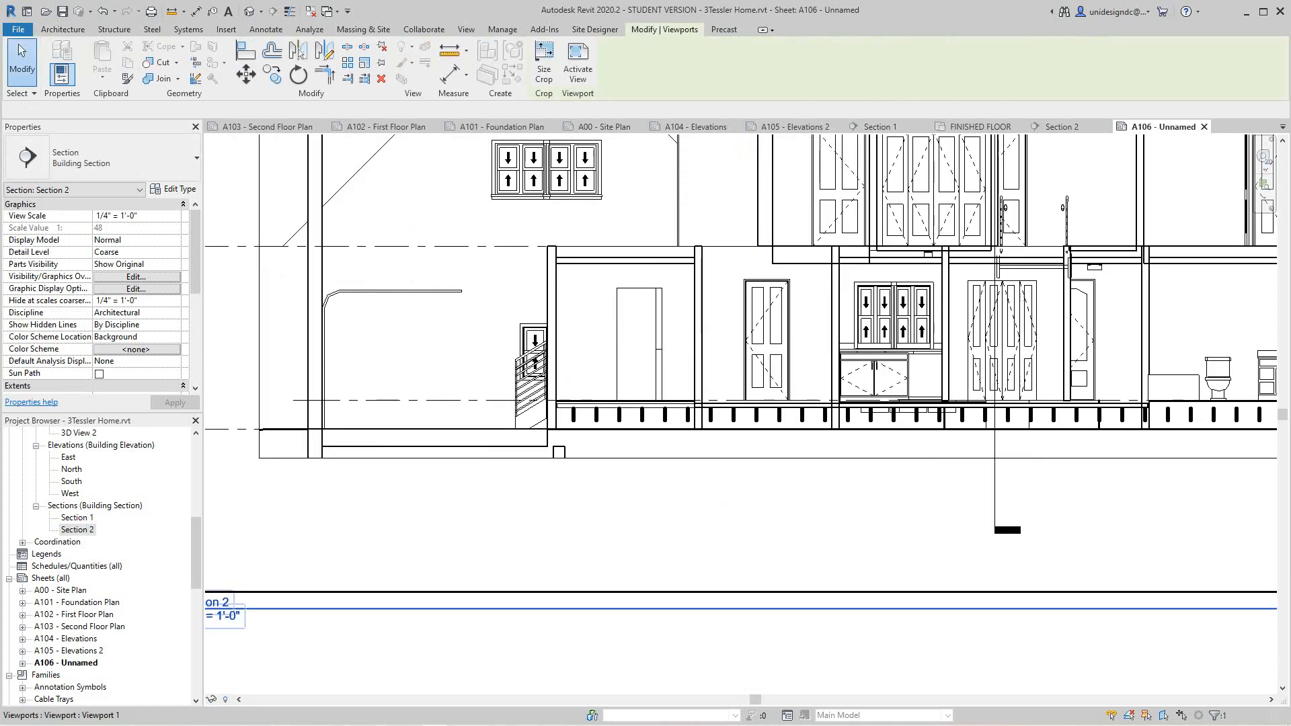
scroll(286, 586, "down", 1)
middle_click_drag(286, 587, 411, 561)
scroll(333, 577, "up", 4)
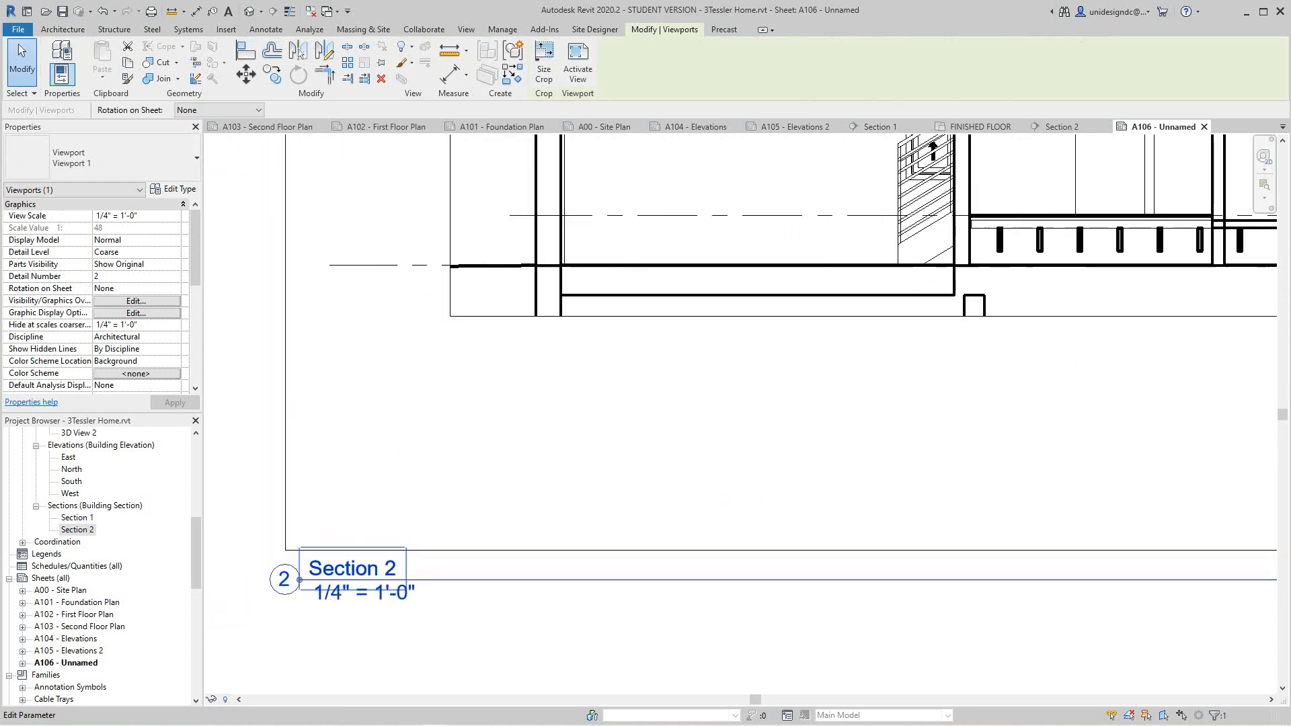
scroll(400, 575, "down", 8)
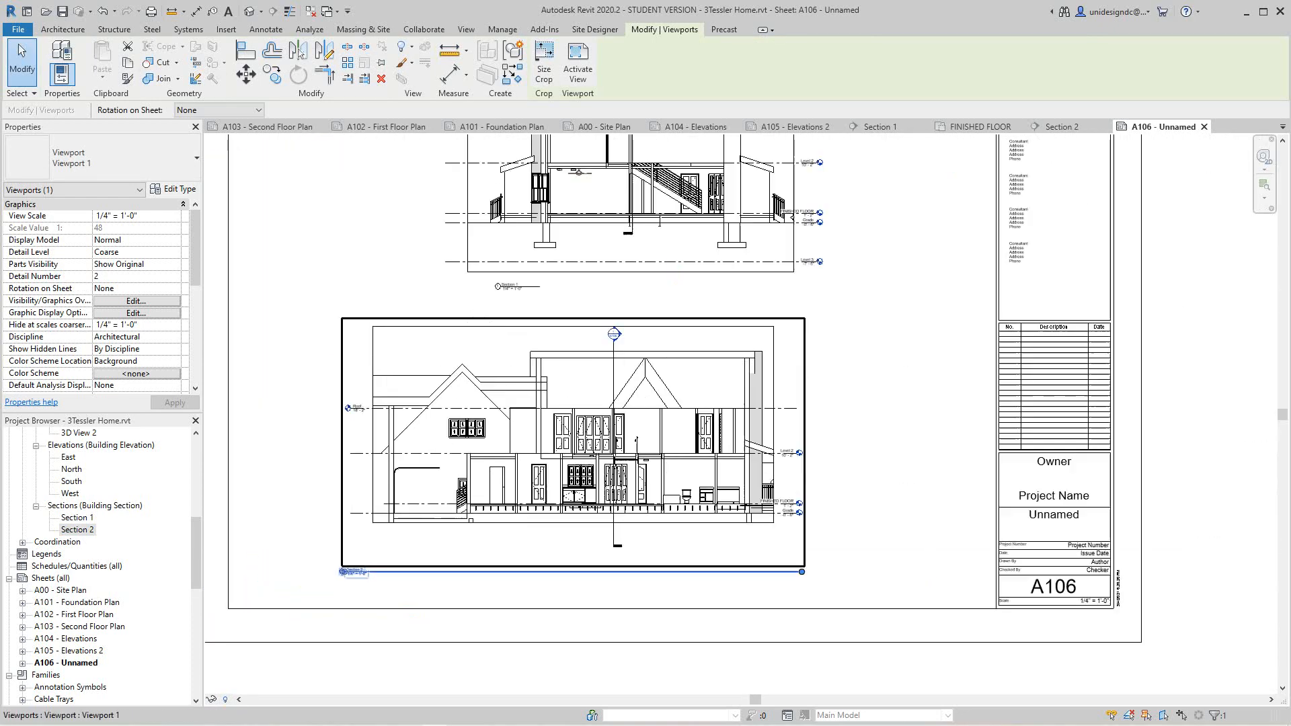
scroll(607, 363, "up", 5)
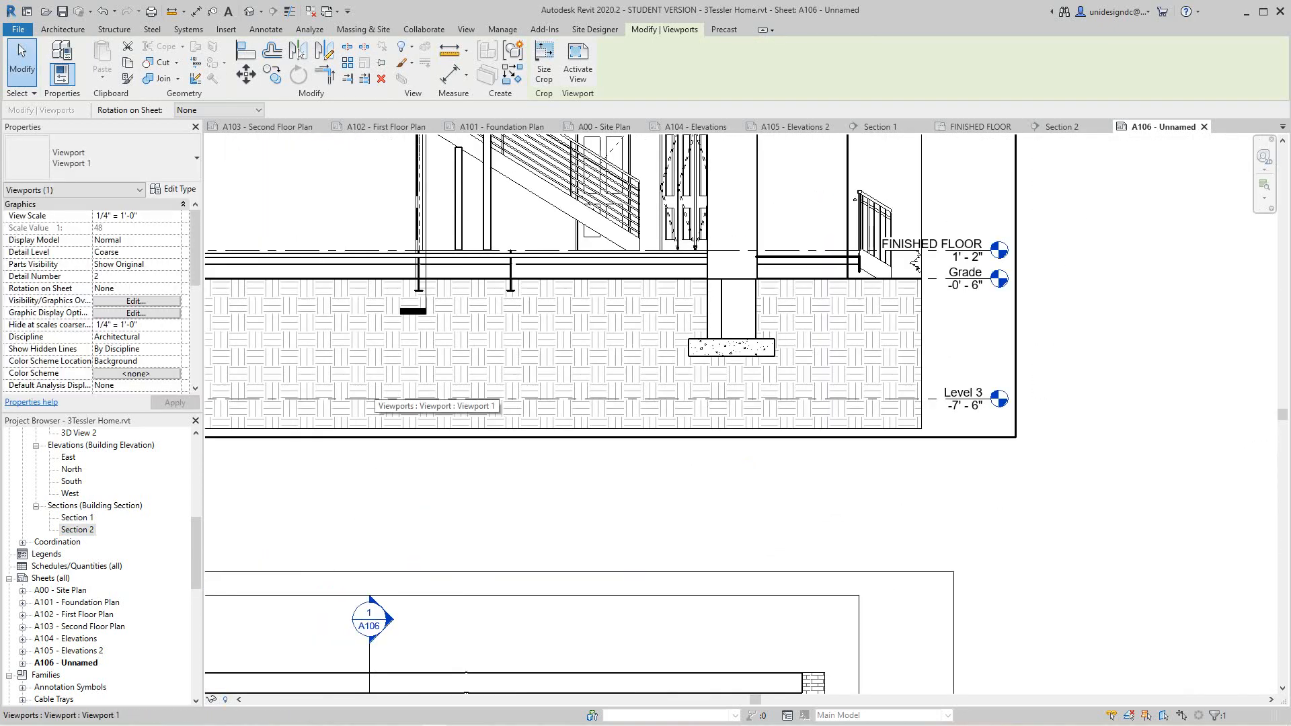
scroll(535, 387, "down", 2)
middle_click_drag(532, 389, 695, 393)
scroll(345, 460, "up", 3)
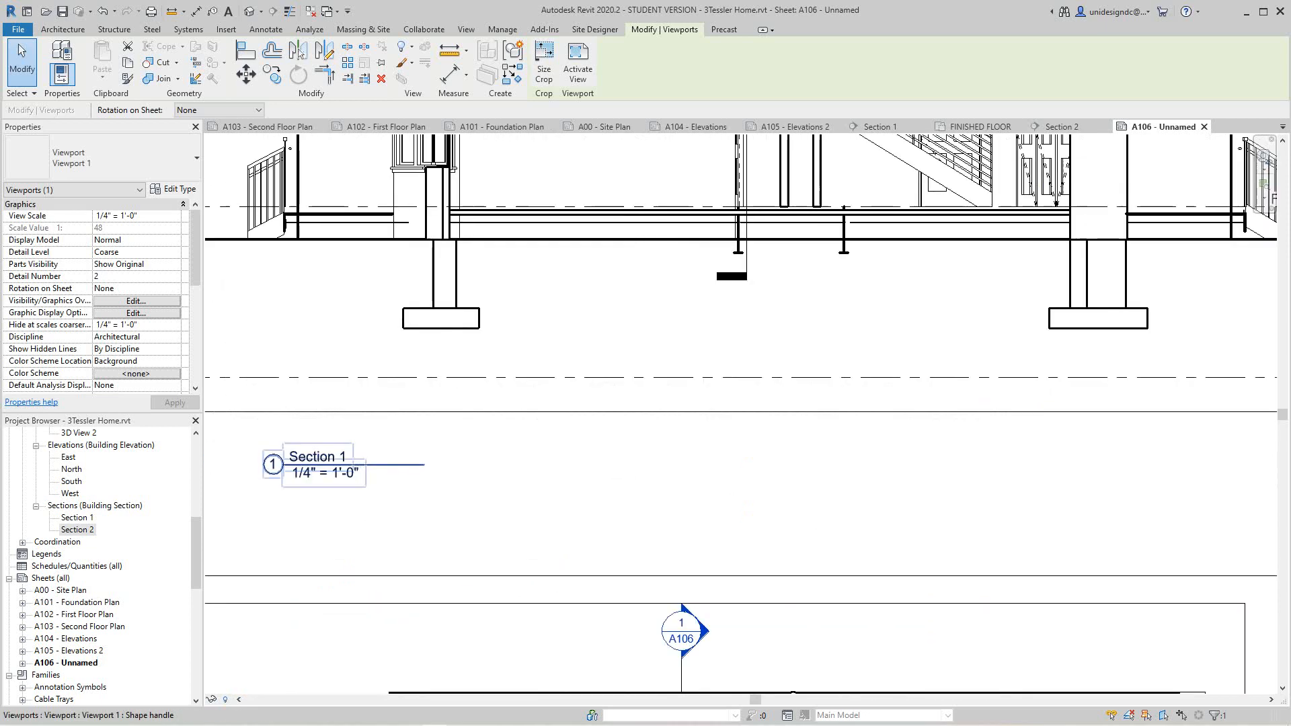
scroll(340, 474, "down", 3)
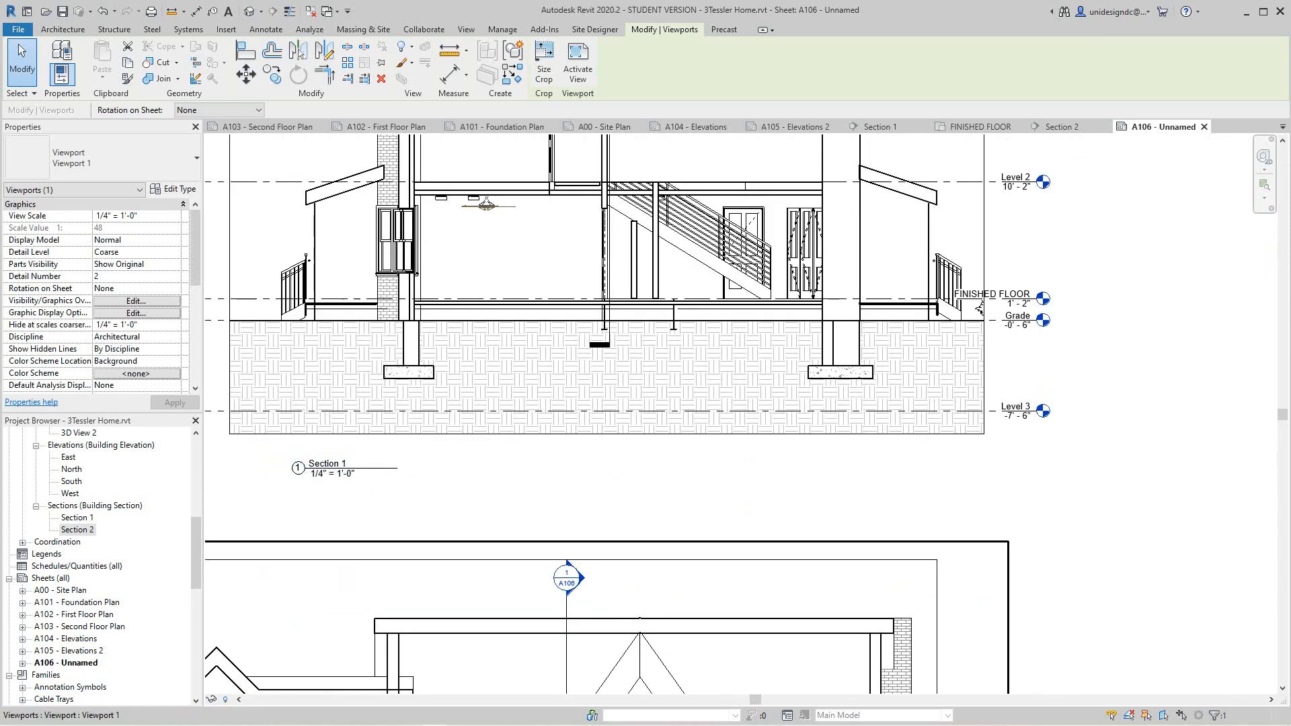
Step: Open sheet A102 - First Floor Plan and check the sheet reference in the Section 1 marker
double_click(75, 614)
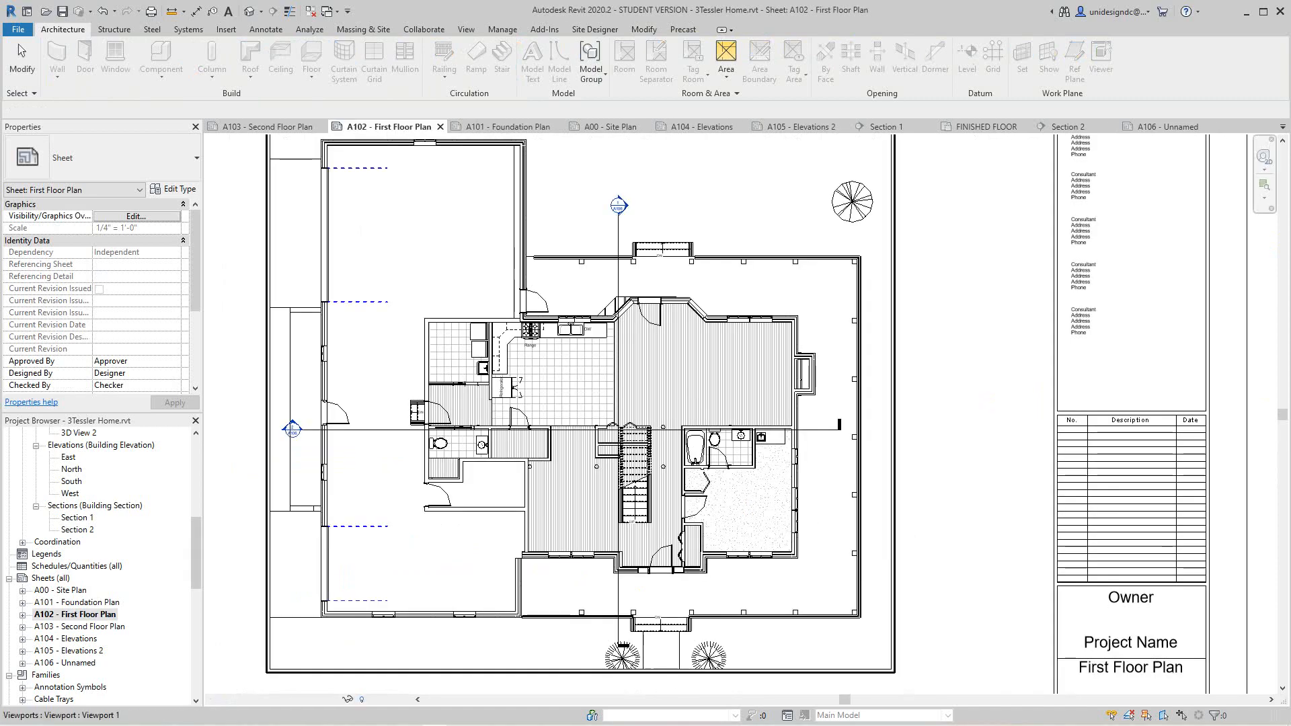
scroll(558, 296, "up", 5)
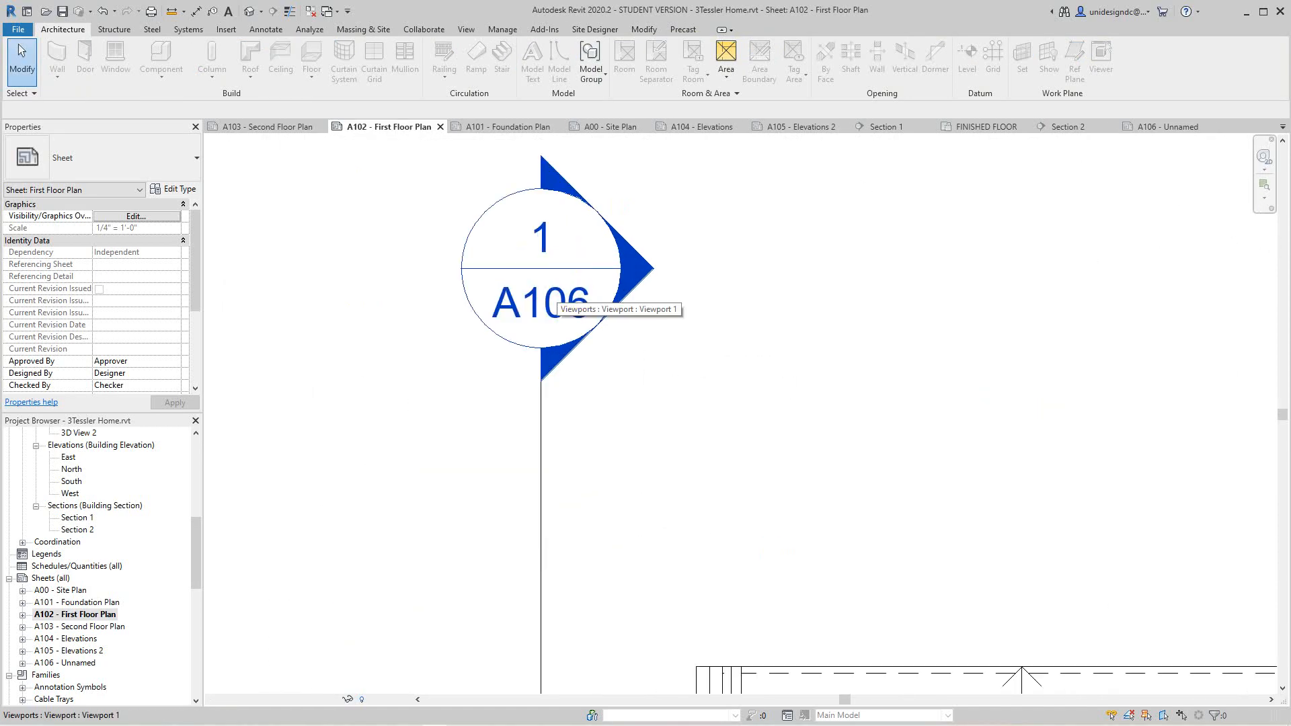
scroll(559, 296, "down", 2)
scroll(562, 353, "down", 5)
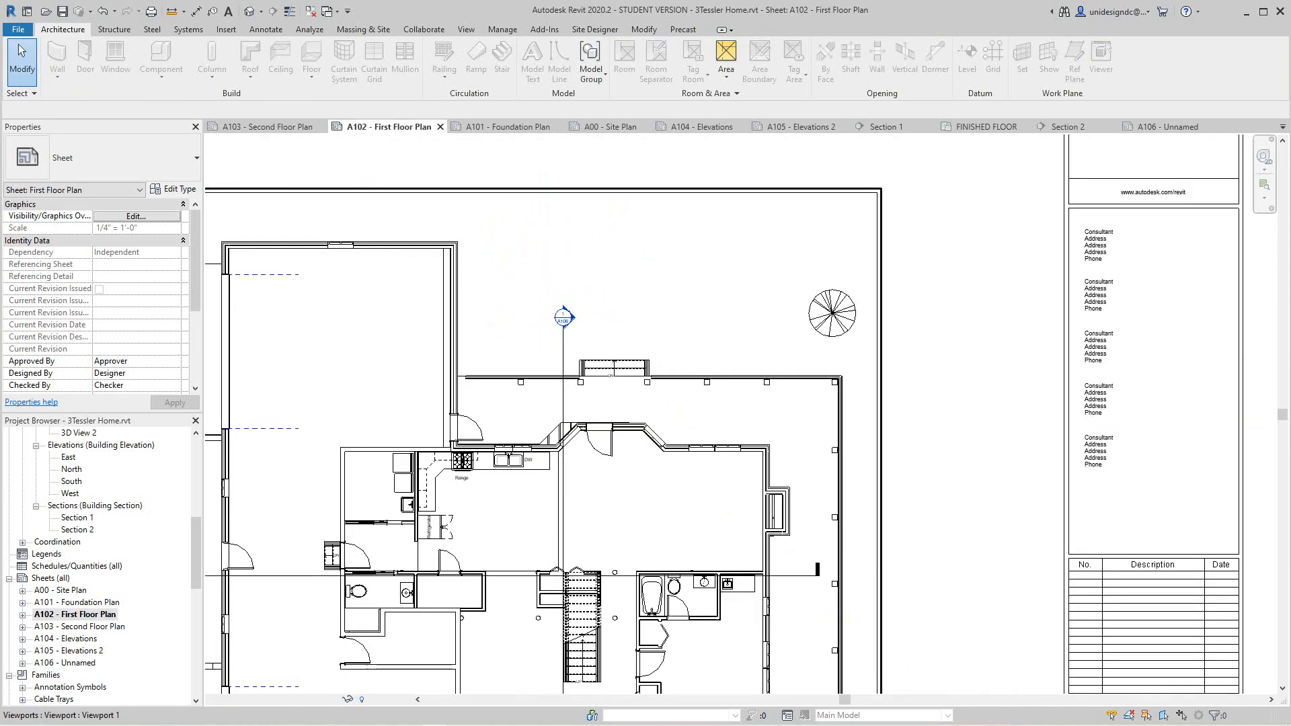
scroll(561, 353, "up", 1)
scroll(562, 353, "down", 1)
scroll(689, 397, "down", 3)
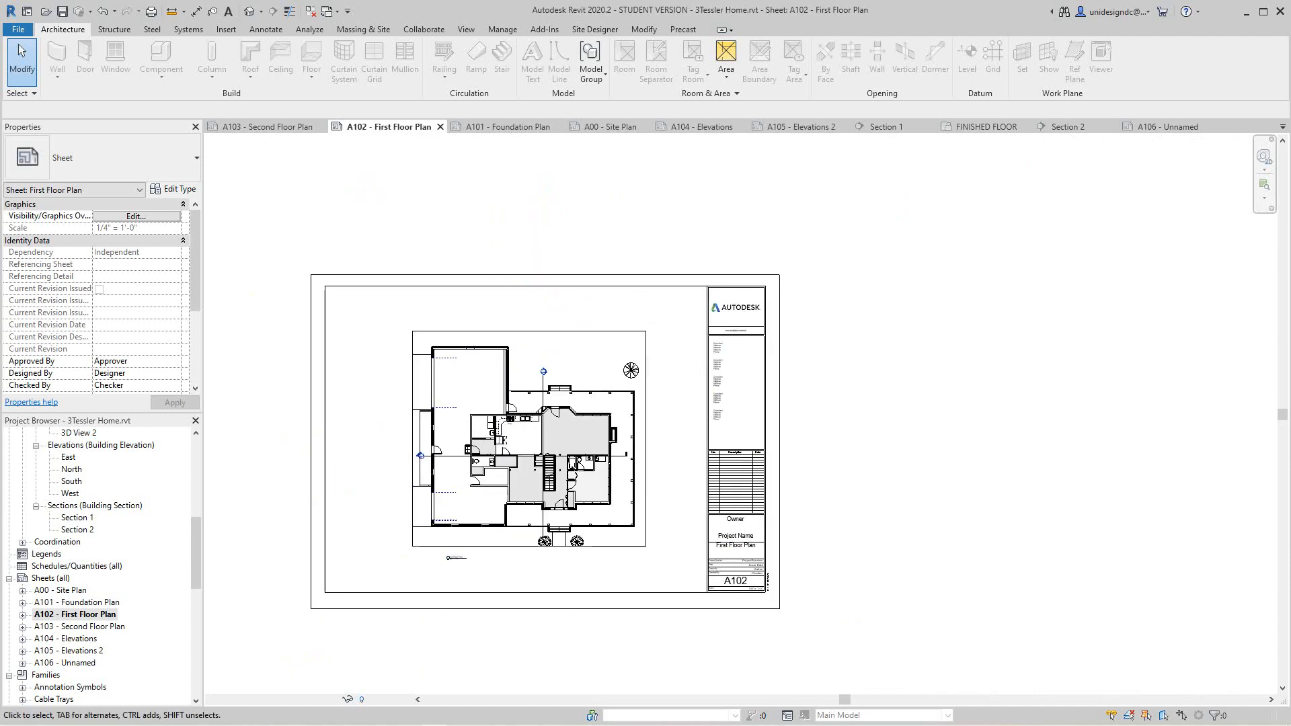
scroll(689, 397, "down", 2)
key("Escape")
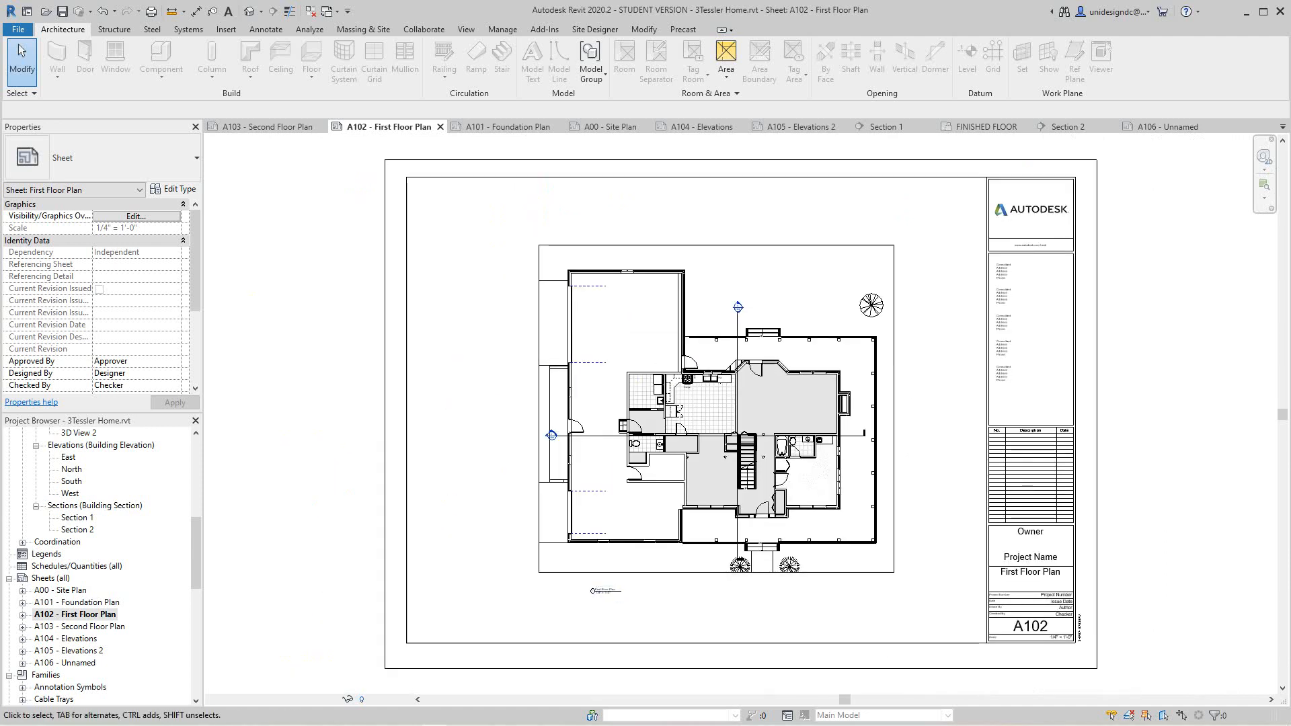
Step: Return to sheet A106 and shift the Section 1 viewport horizontally toward the sheet's left border
left_click(64, 662)
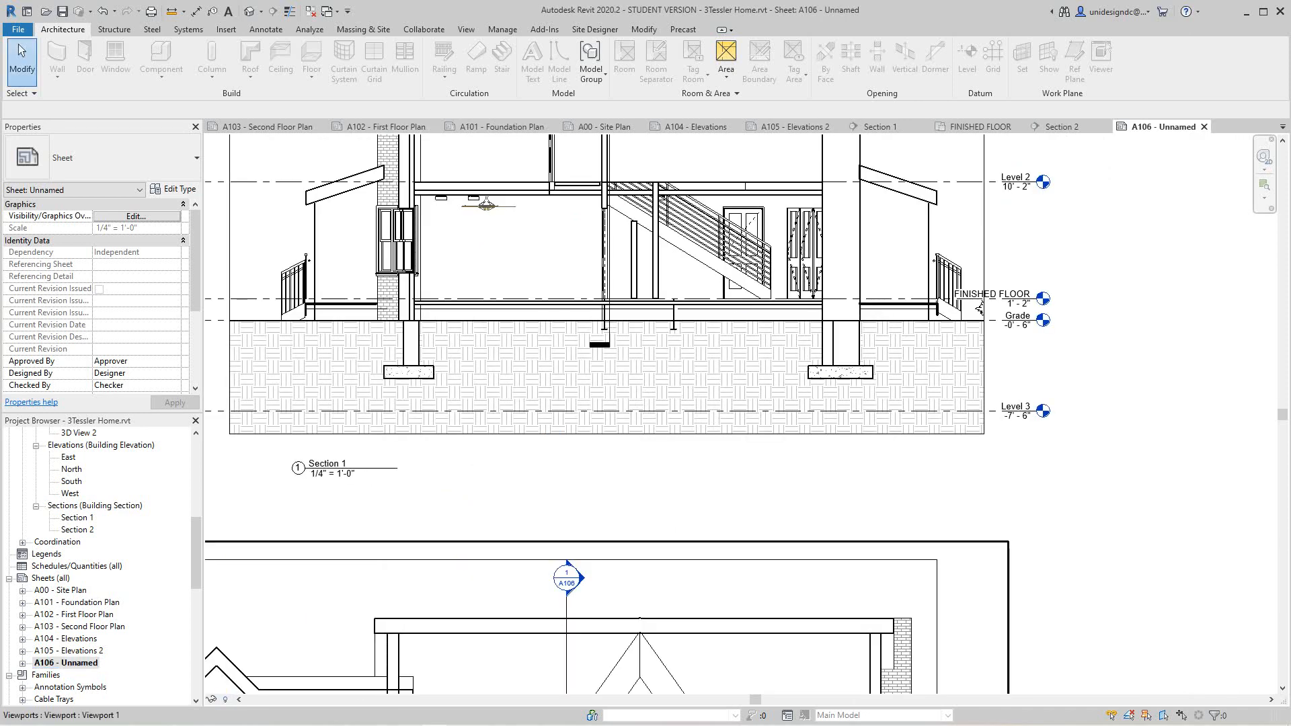
scroll(409, 483, "down", 5)
right_click(605, 488)
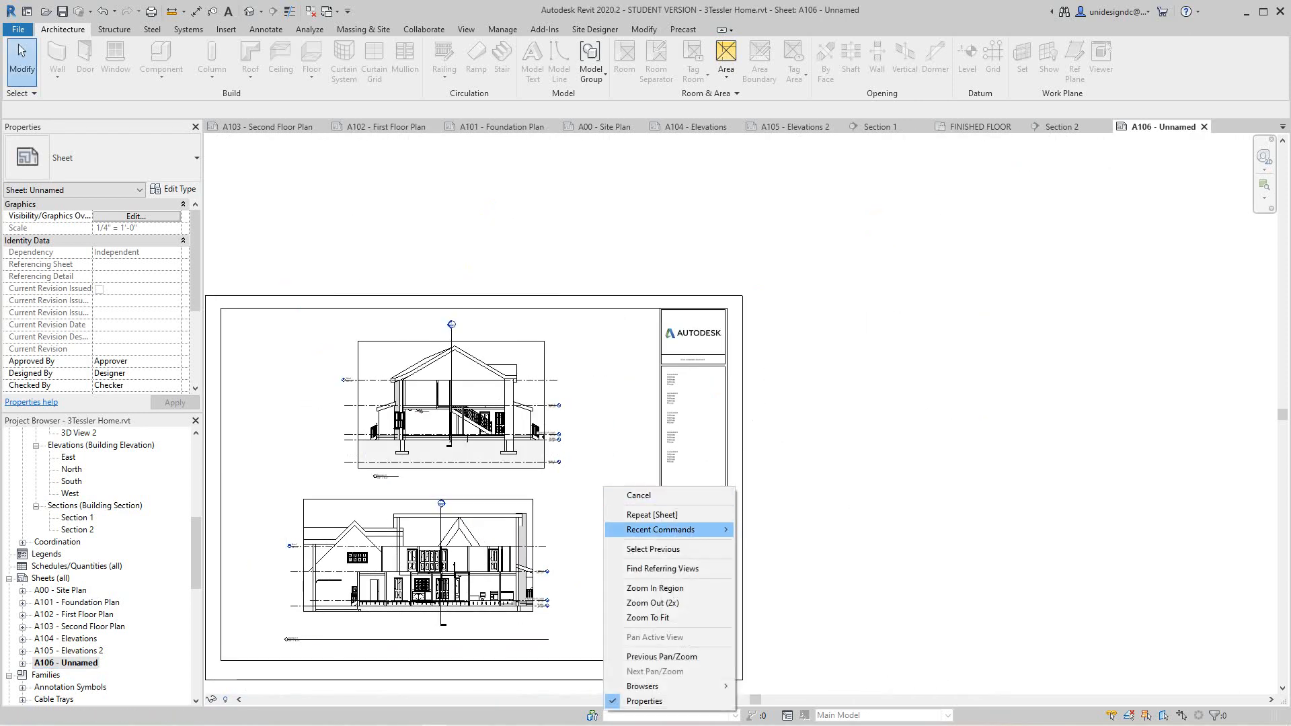
left_click(639, 495)
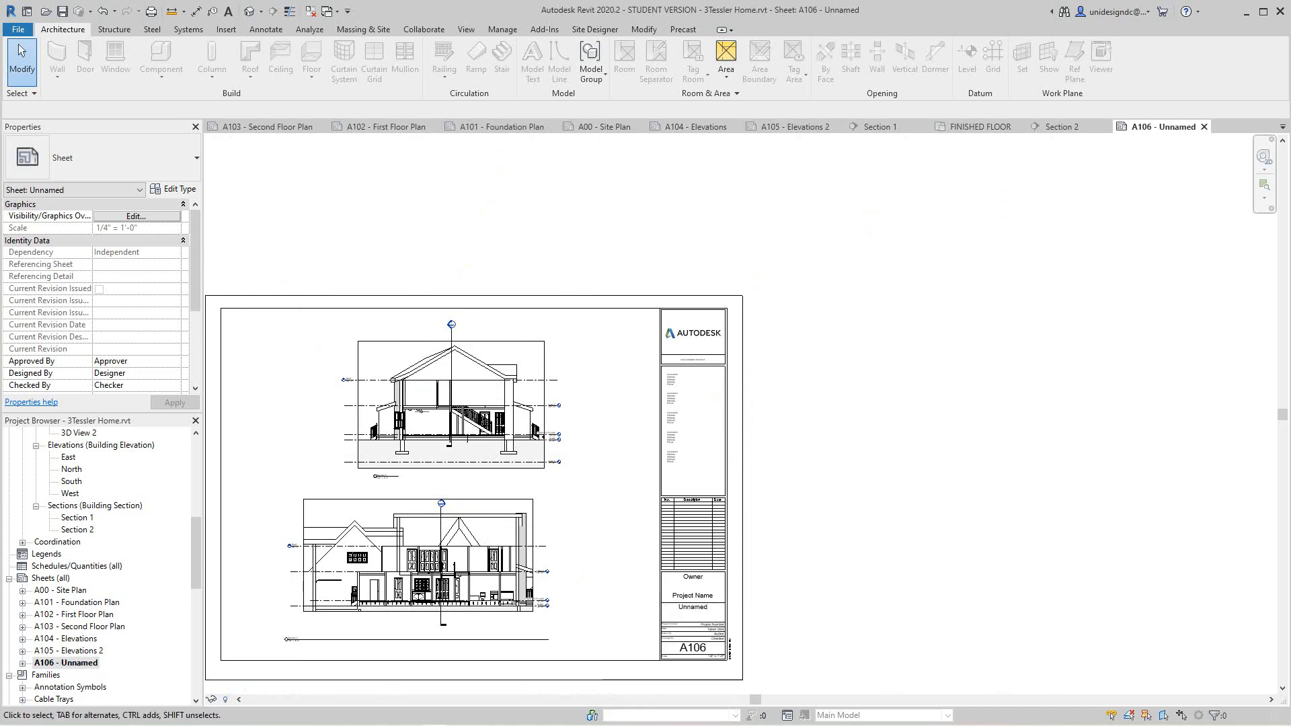
scroll(580, 464, "down", 2)
middle_click_drag(580, 464, 635, 383)
left_click_drag(538, 339, 478, 339)
scroll(444, 525, "up", 4)
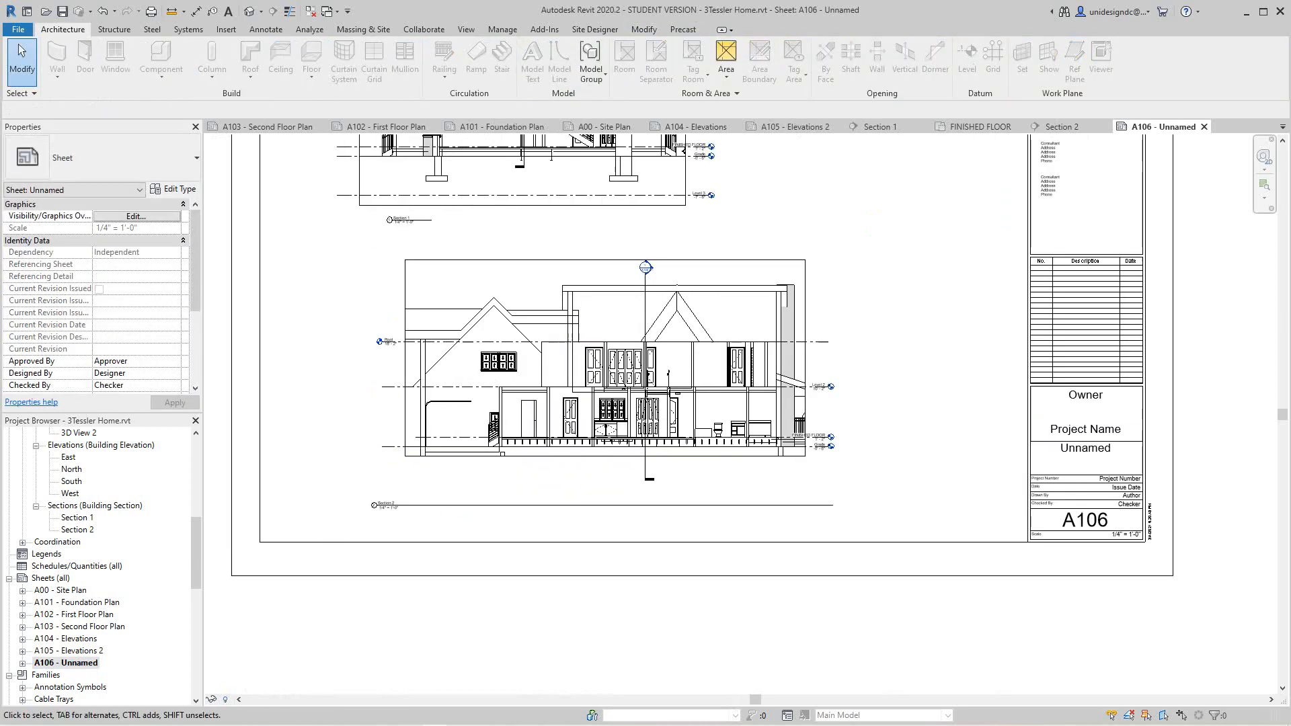
Step: Check how the Section 1 and Section 2 viewports are arranged on sheet A106
scroll(428, 494, "down", 2)
scroll(440, 496, "down", 1)
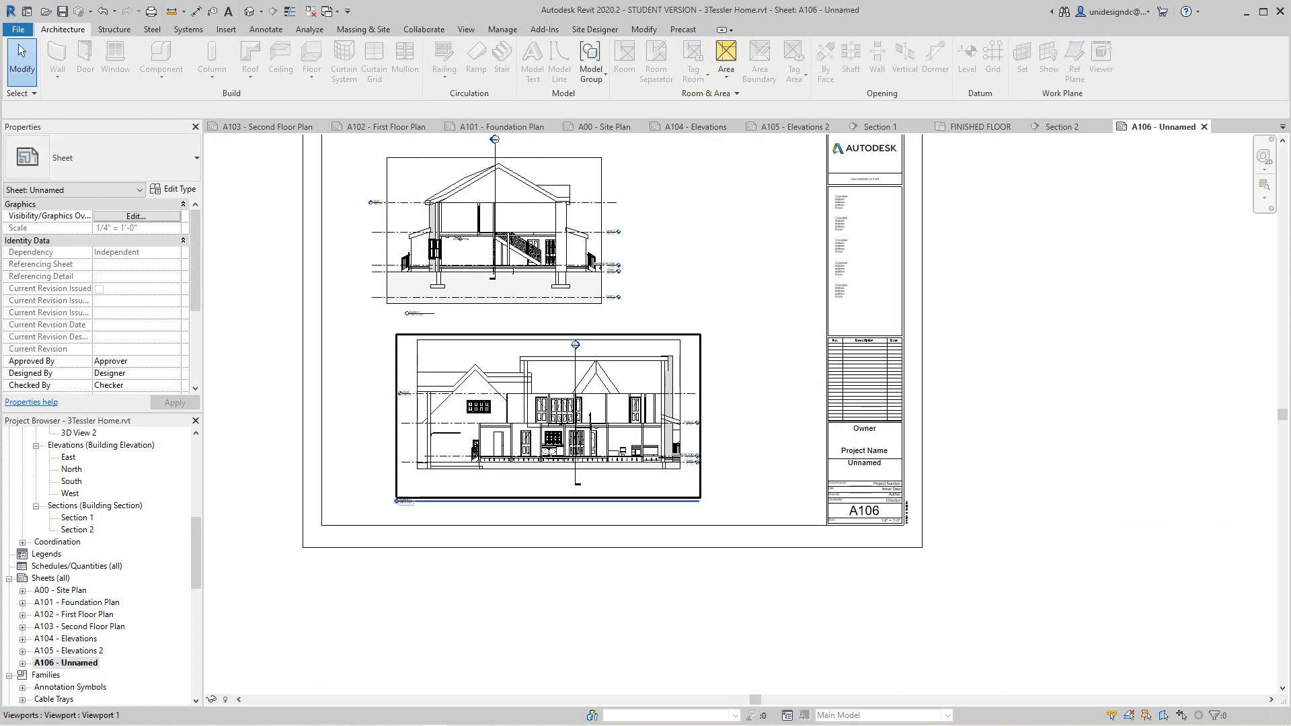
scroll(508, 382, "up", 2)
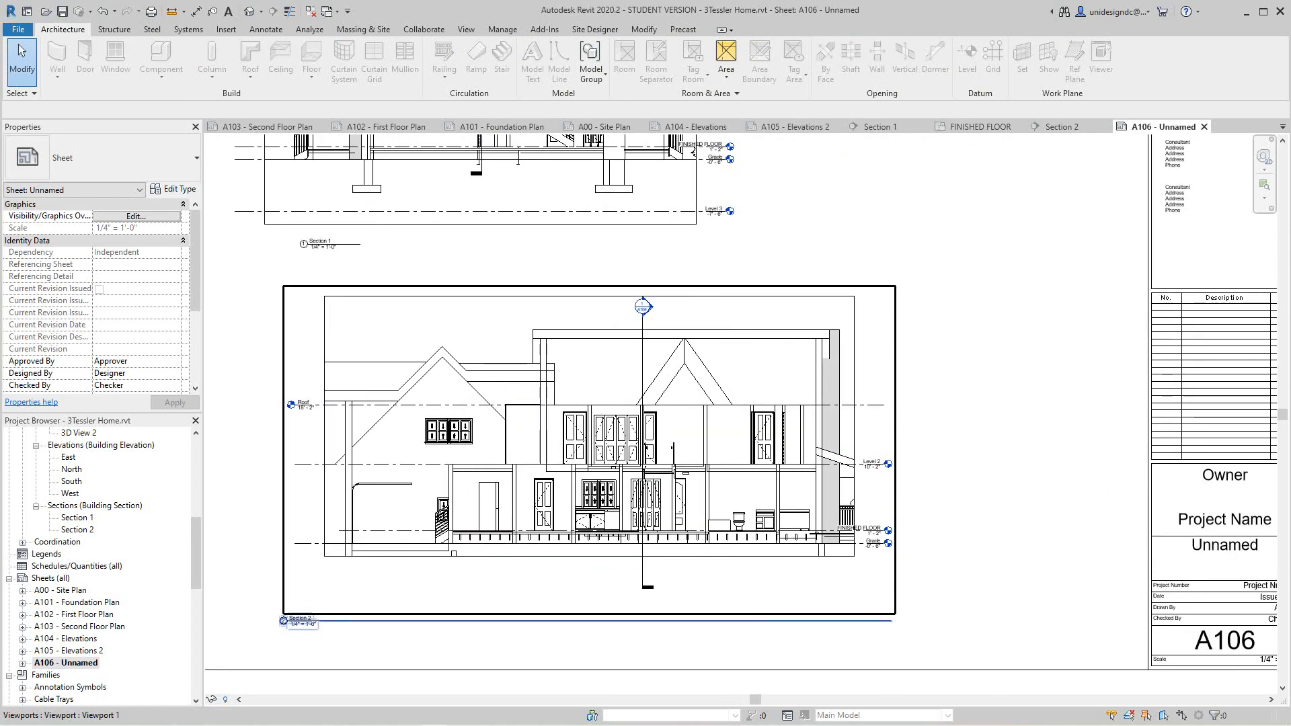
middle_click_drag(673, 457, 650, 549)
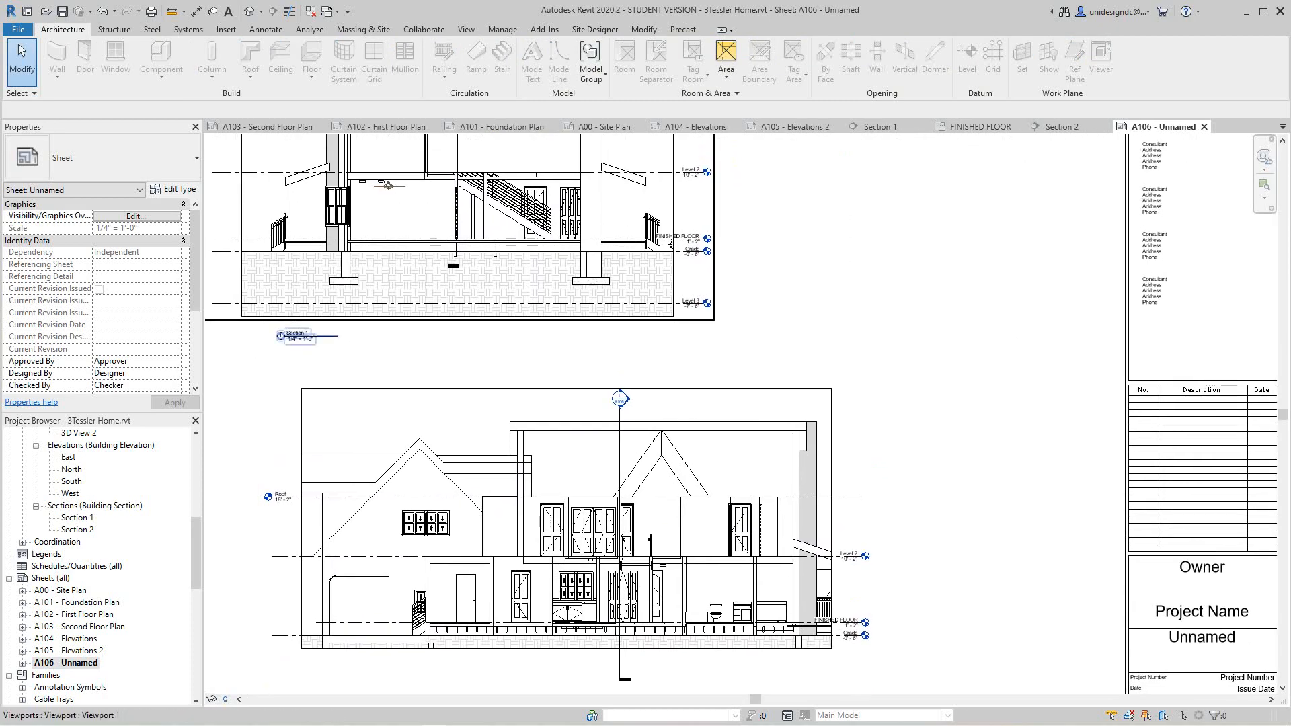
scroll(494, 253, "down", 1)
scroll(656, 444, "down", 2)
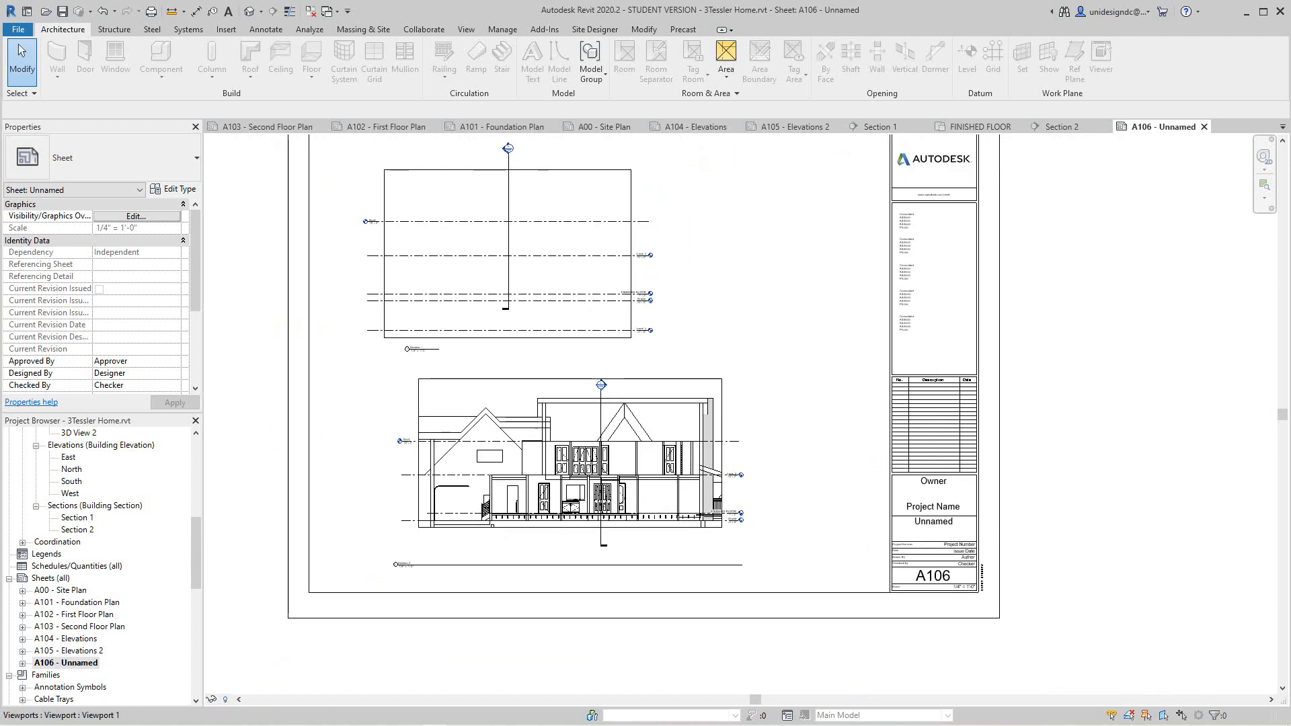
scroll(707, 336, "down", 2)
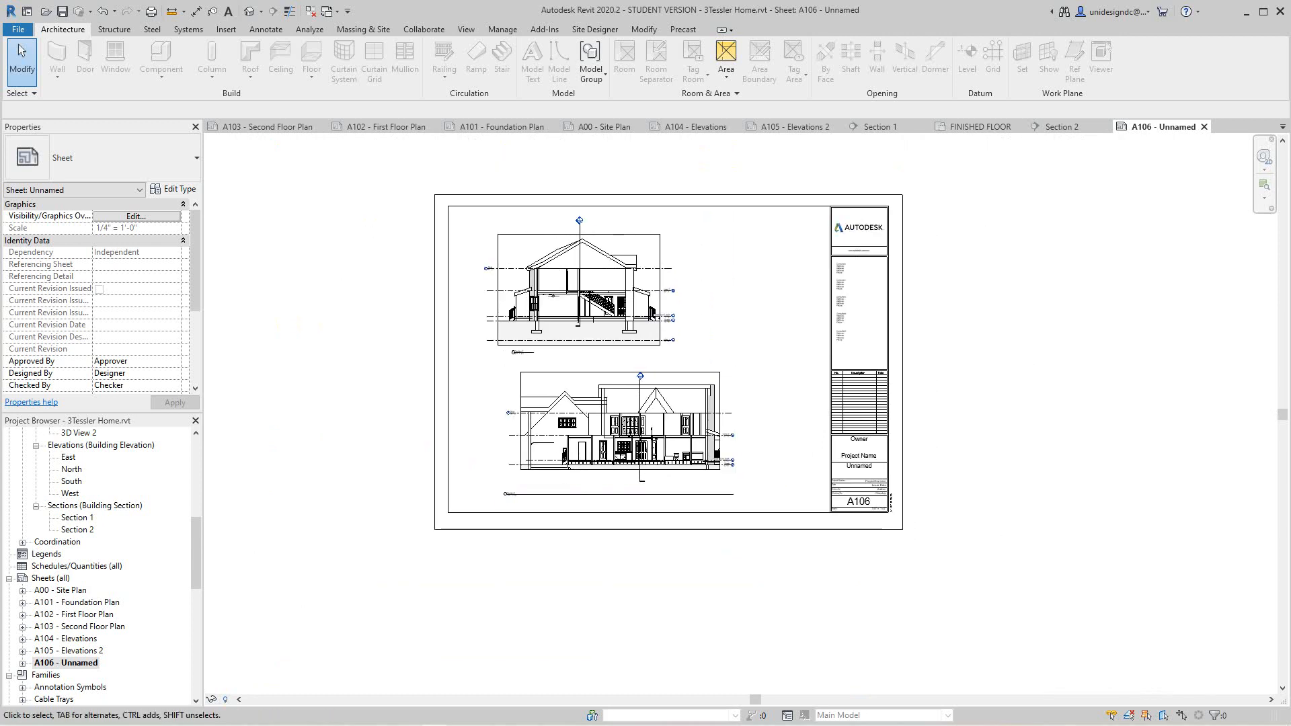
Step: Rename sheet A106 as Sections
right_click(66, 663)
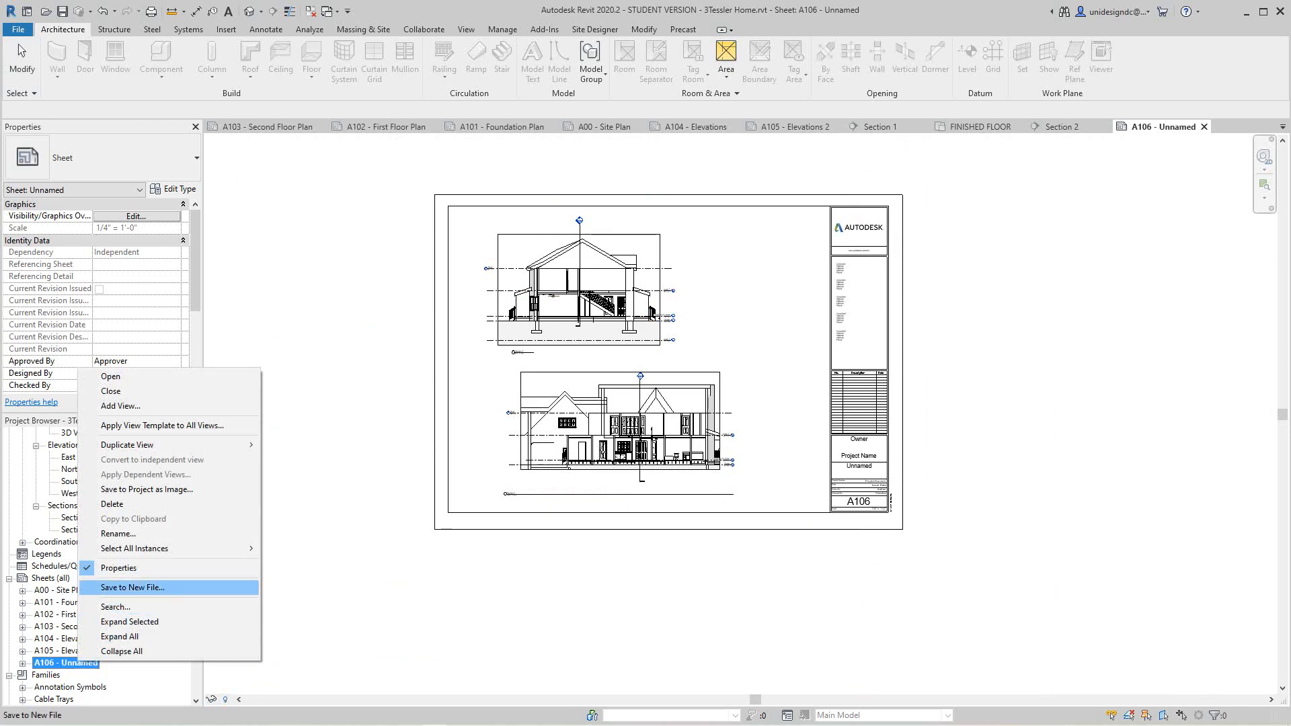
left_click(117, 533)
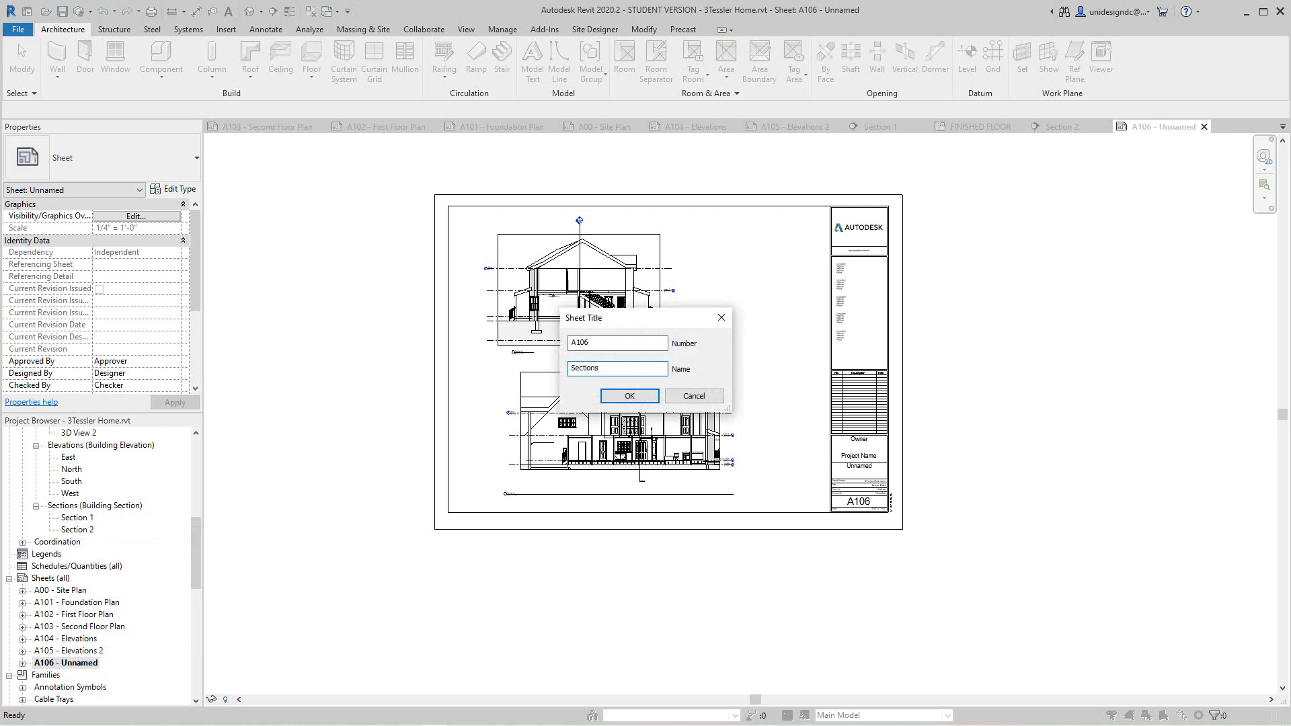
left_click(630, 397)
scroll(534, 474, "down", 3)
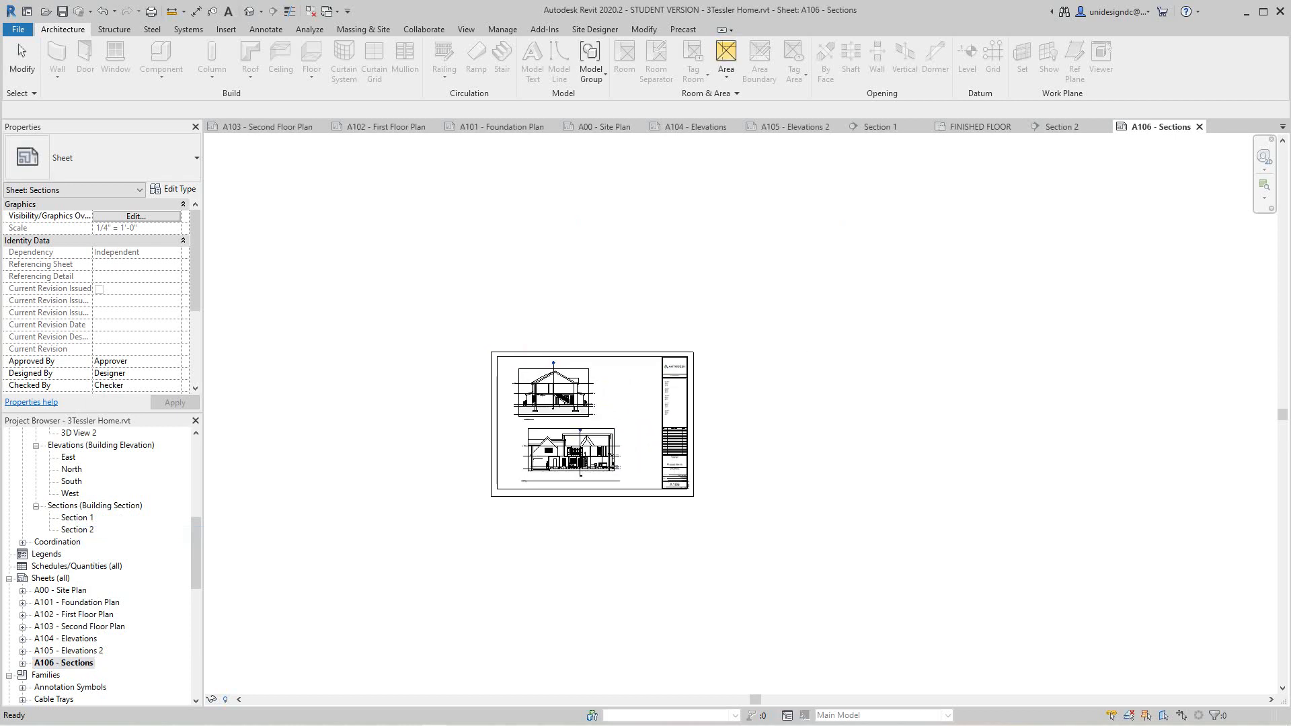
scroll(533, 429, "up", 4)
scroll(312, 470, "down", 1)
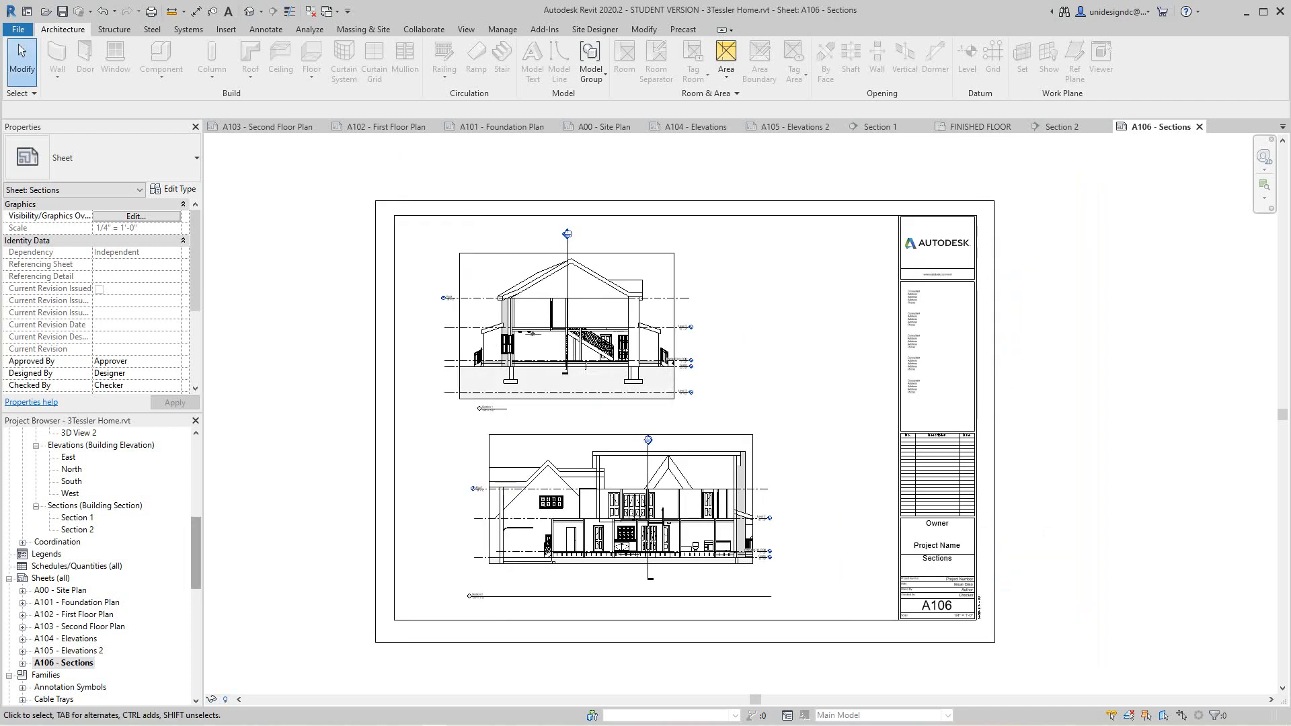
Step: Open sheet A102 - First Floor Plan and check the detail and sheet references in its section markers
scroll(101, 567, "down", 2)
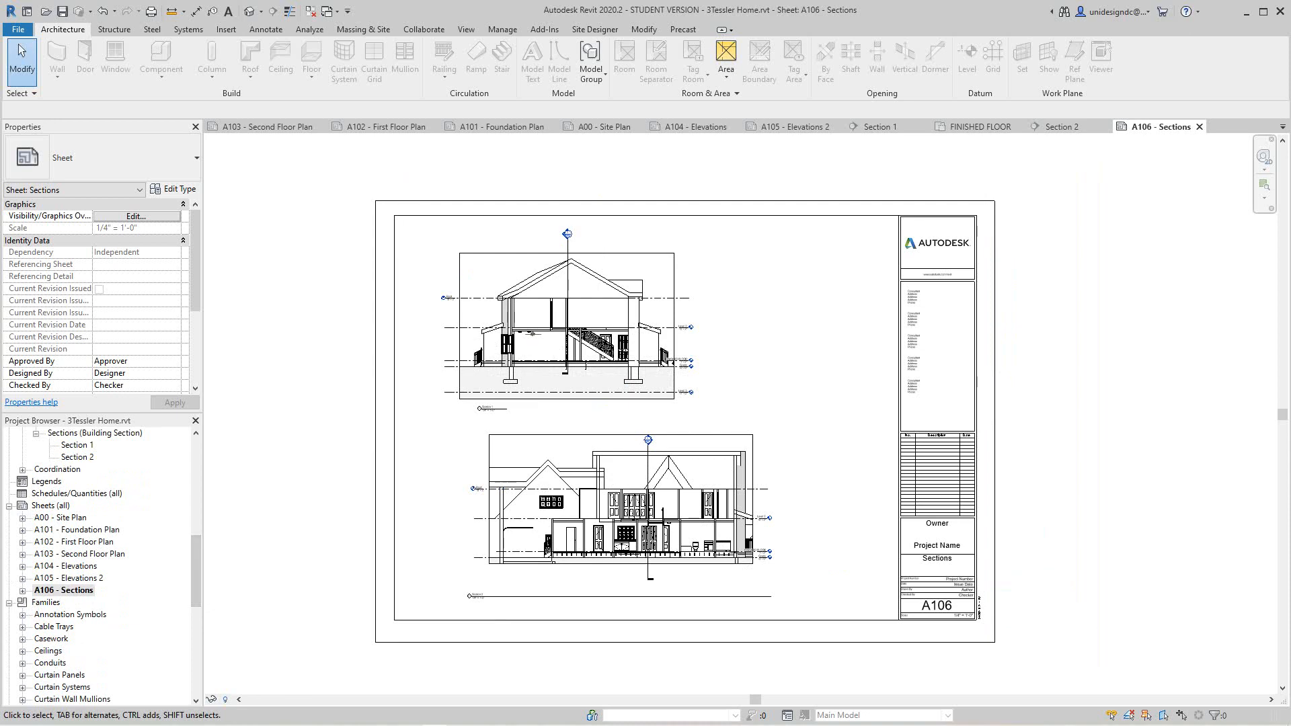
mouse_move(195, 571)
left_mouse_down()
mouse_move(196, 582)
mouse_move(196, 568)
left_mouse_up()
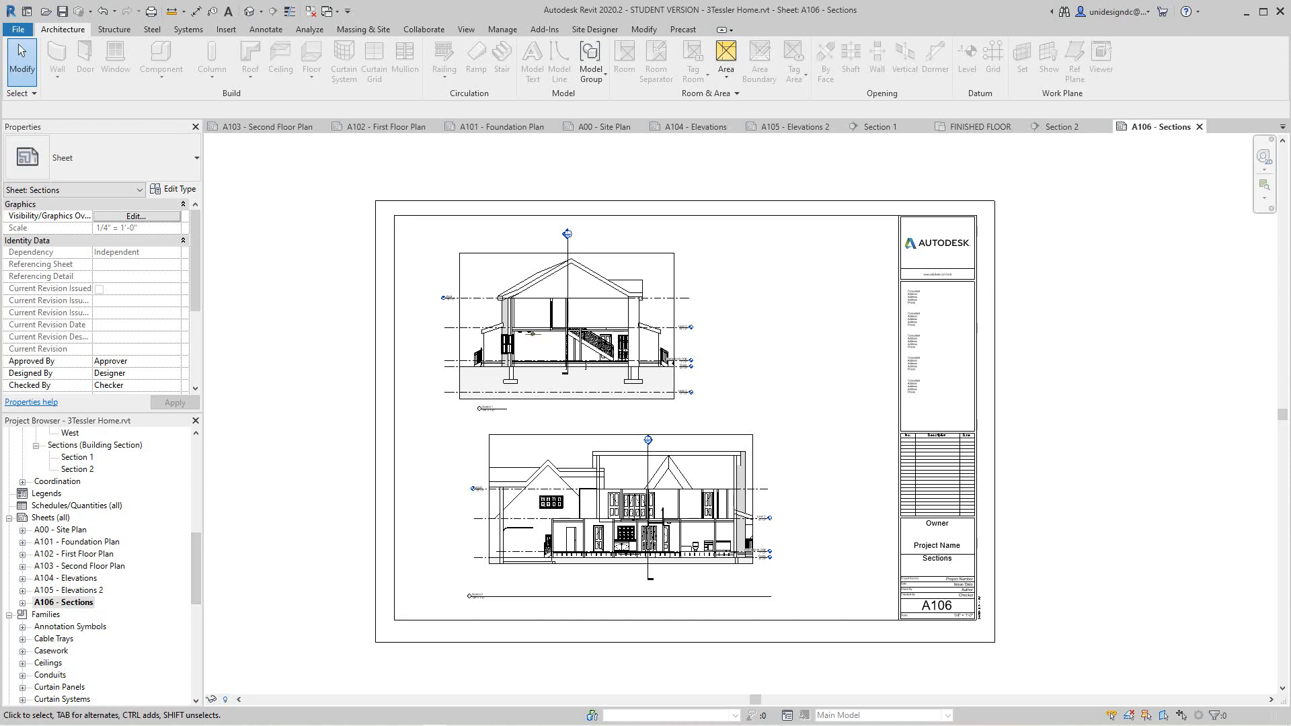
double_click(74, 554)
scroll(760, 374, "down", 1)
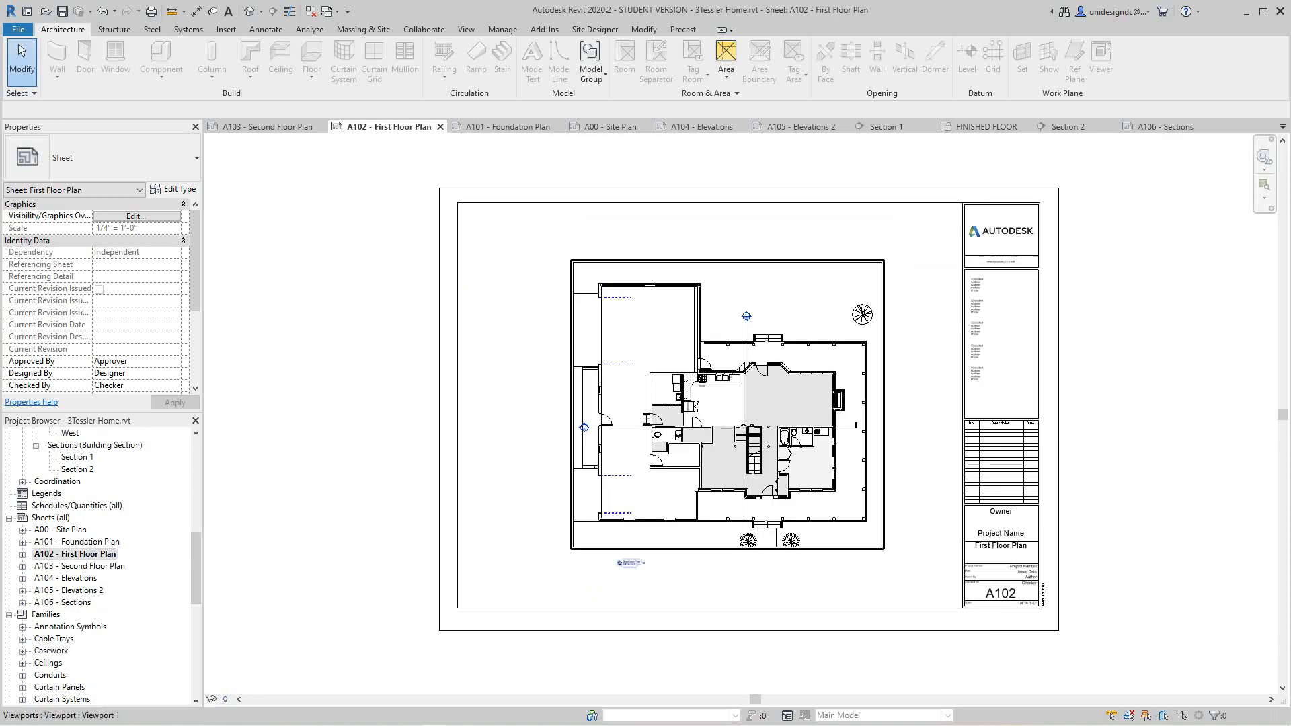
middle_click_drag(760, 375, 699, 397)
scroll(655, 431, "up", 5)
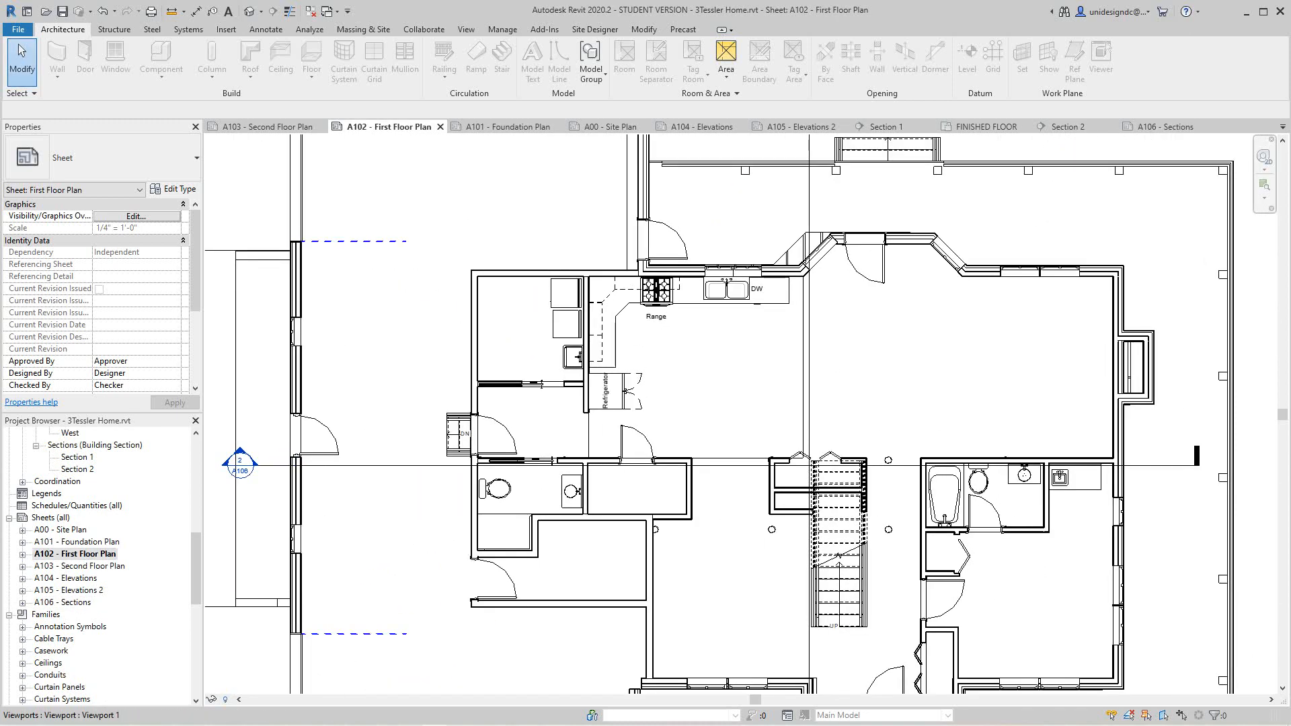
scroll(562, 464, "down", 1)
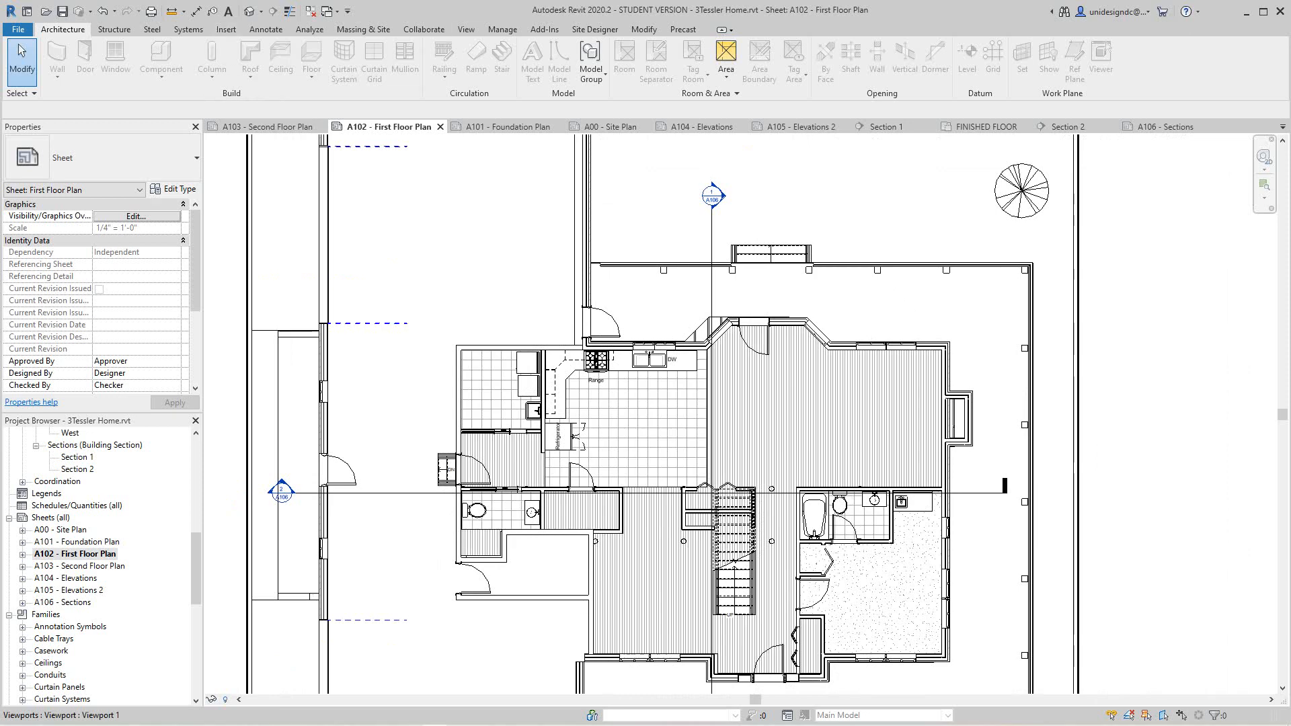
Step: Activate the floor plan view placed on sheet A102 so it can be edited in place
scroll(498, 306, "down", 2)
scroll(498, 306, "up", 1)
left_click(498, 306)
right_click(498, 304)
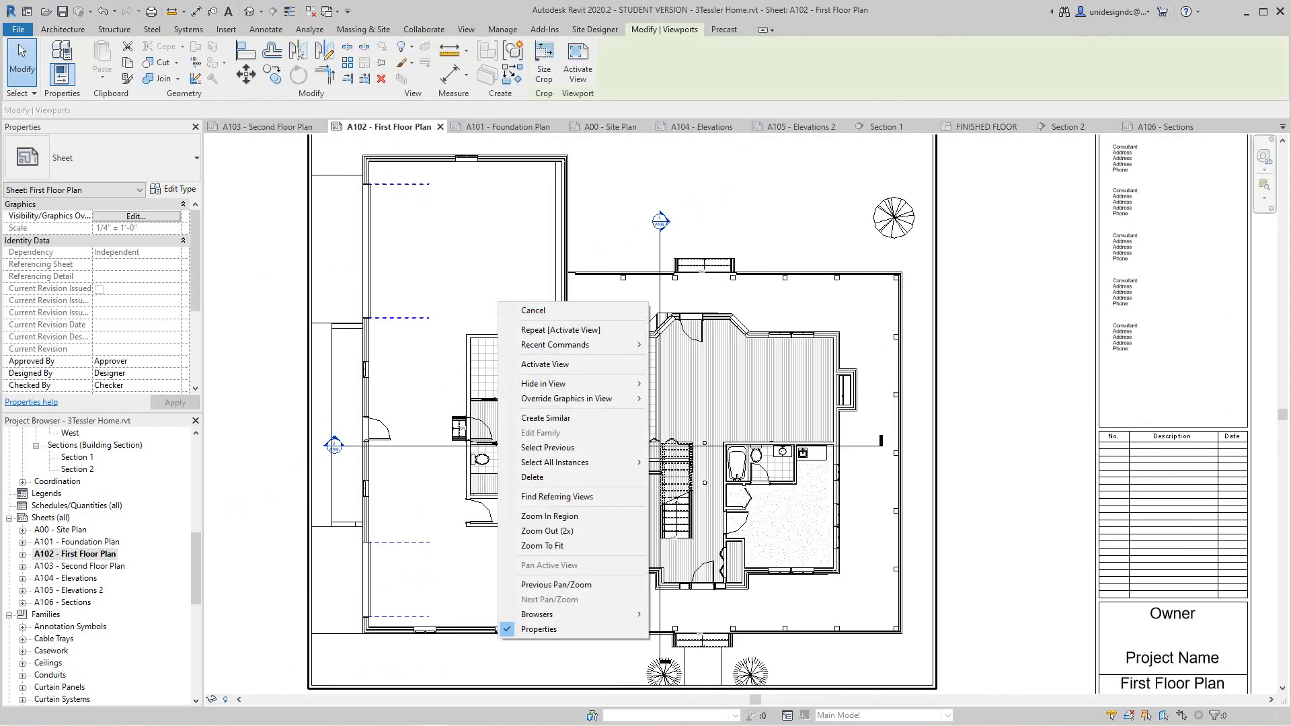
left_click(545, 364)
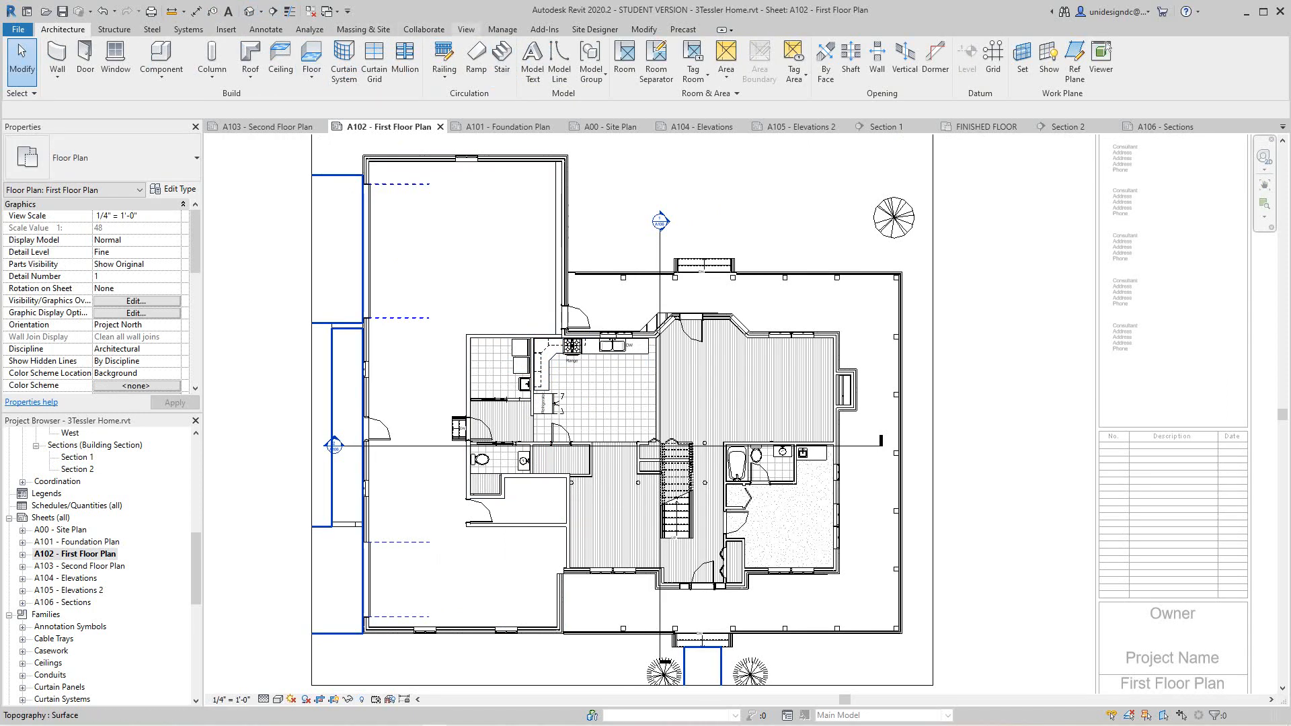
Step: Create a rectangular callout around the kitchen in the first floor plan
left_click(466, 29)
left_click(489, 77)
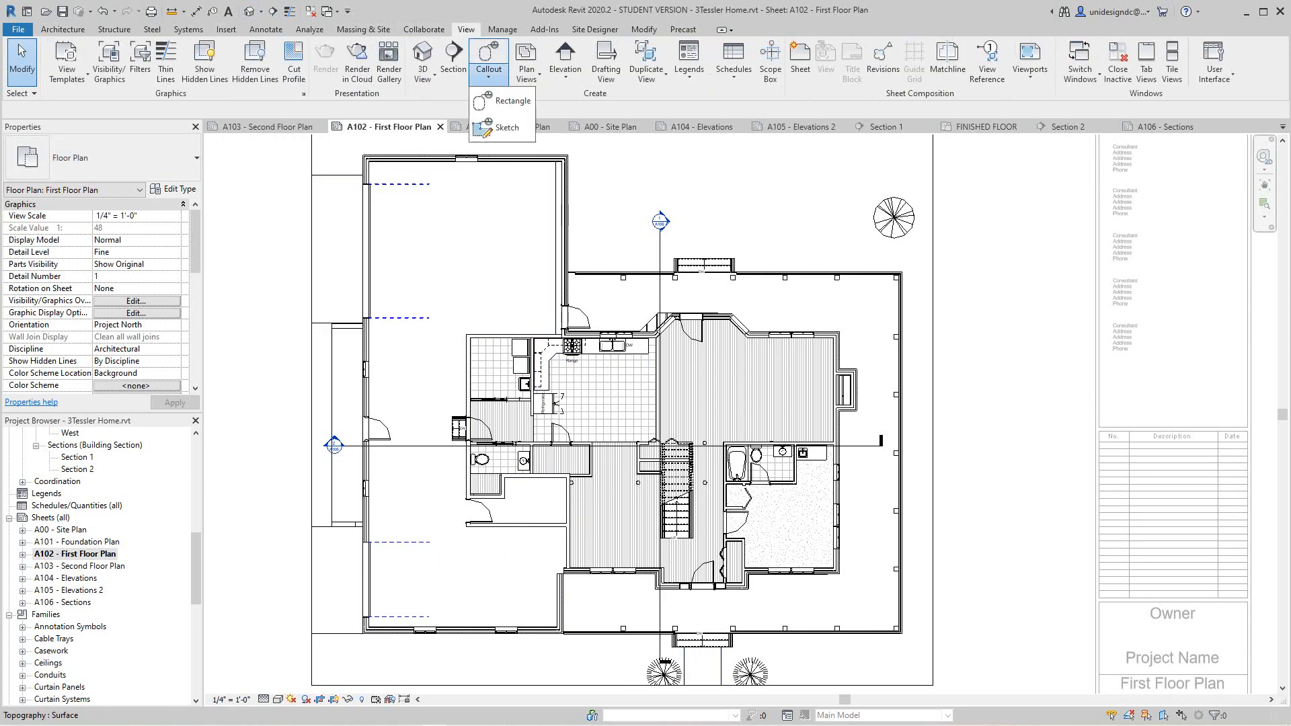
left_click(506, 102)
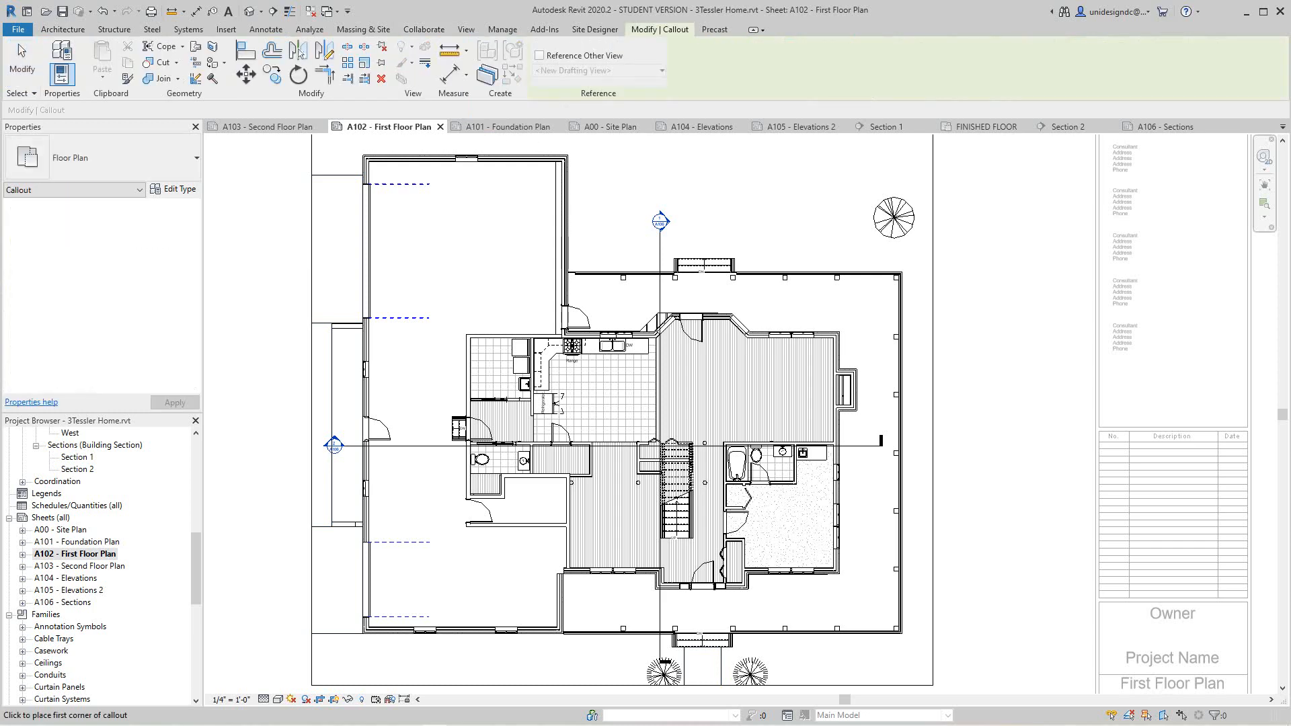
scroll(656, 451, "up", 1)
left_click(656, 442)
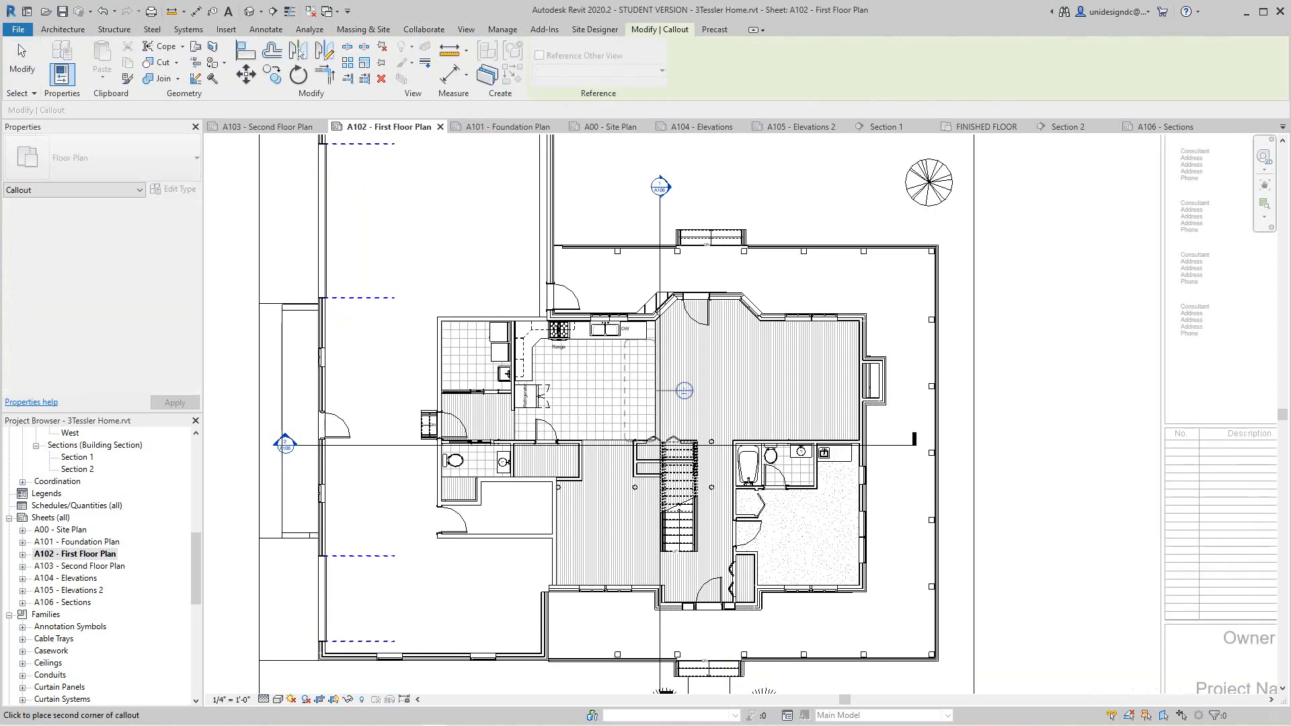
scroll(498, 305, "up", 3)
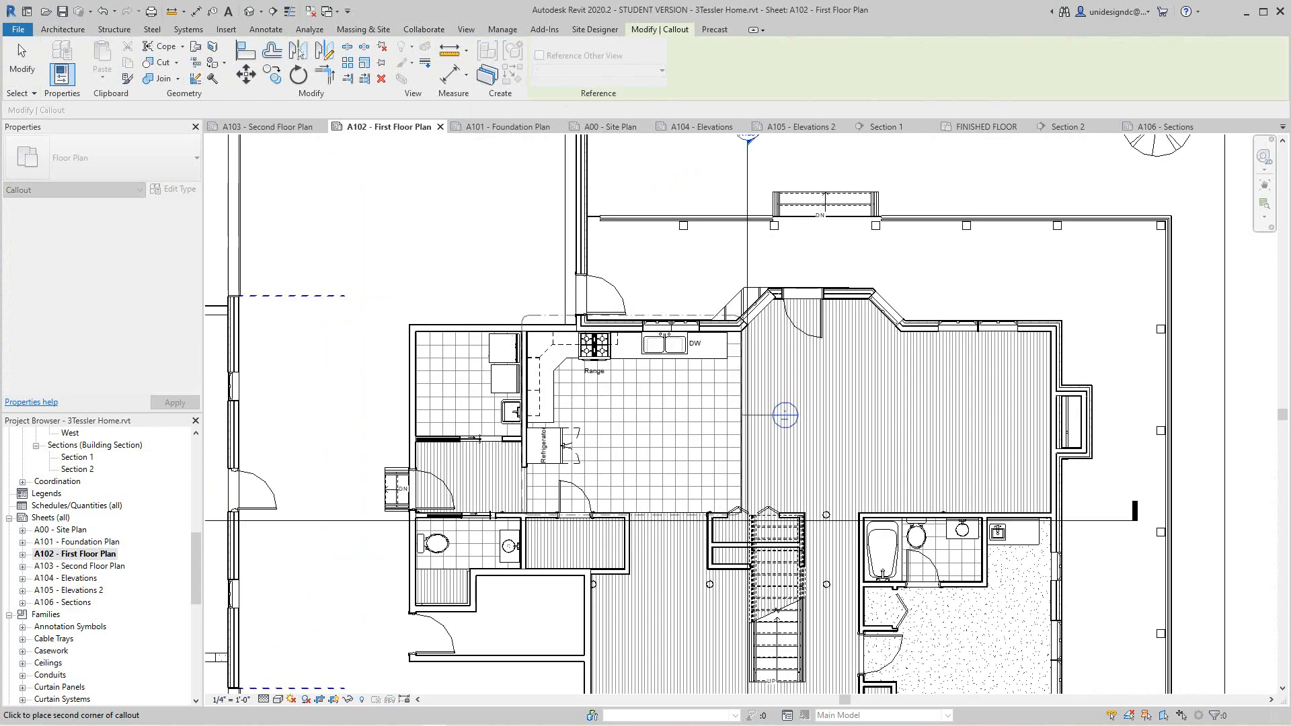
left_click(522, 316)
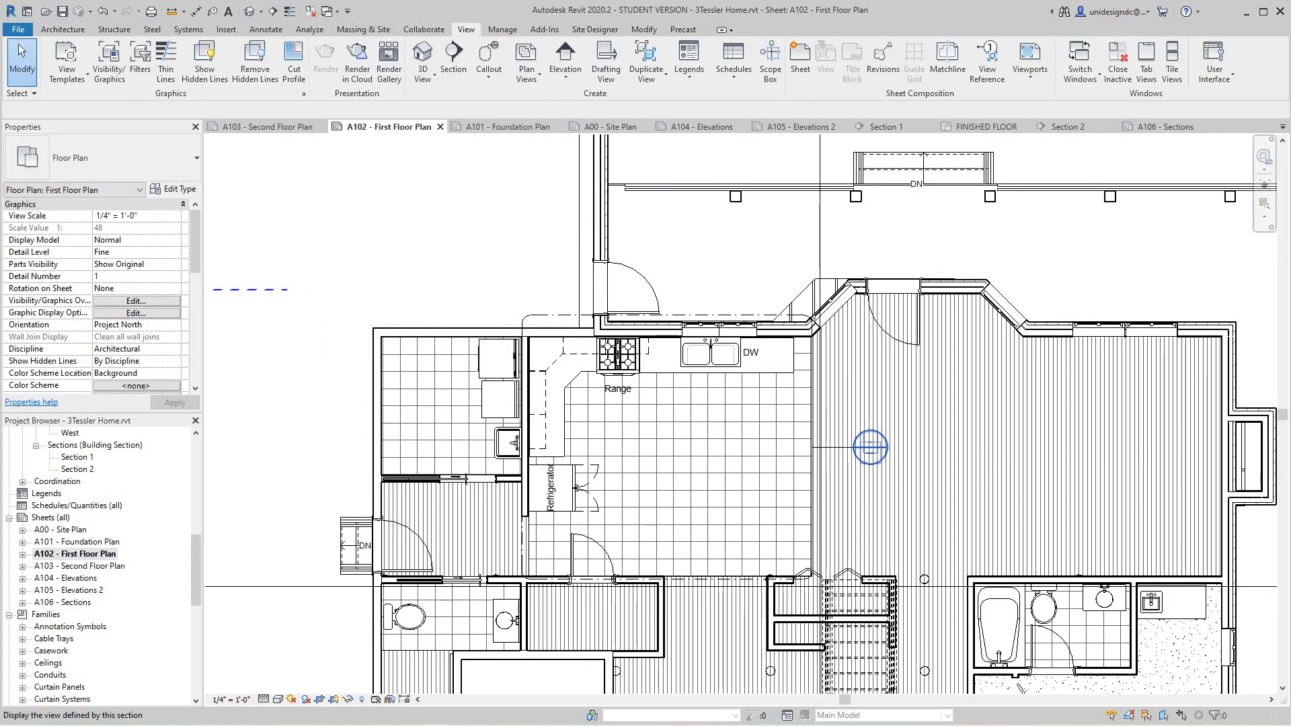
Step: Move the kitchen callout's bubble out of the living area to just above the kitchen's exterior wall
left_click(870, 447)
left_click_drag(871, 448, 712, 264)
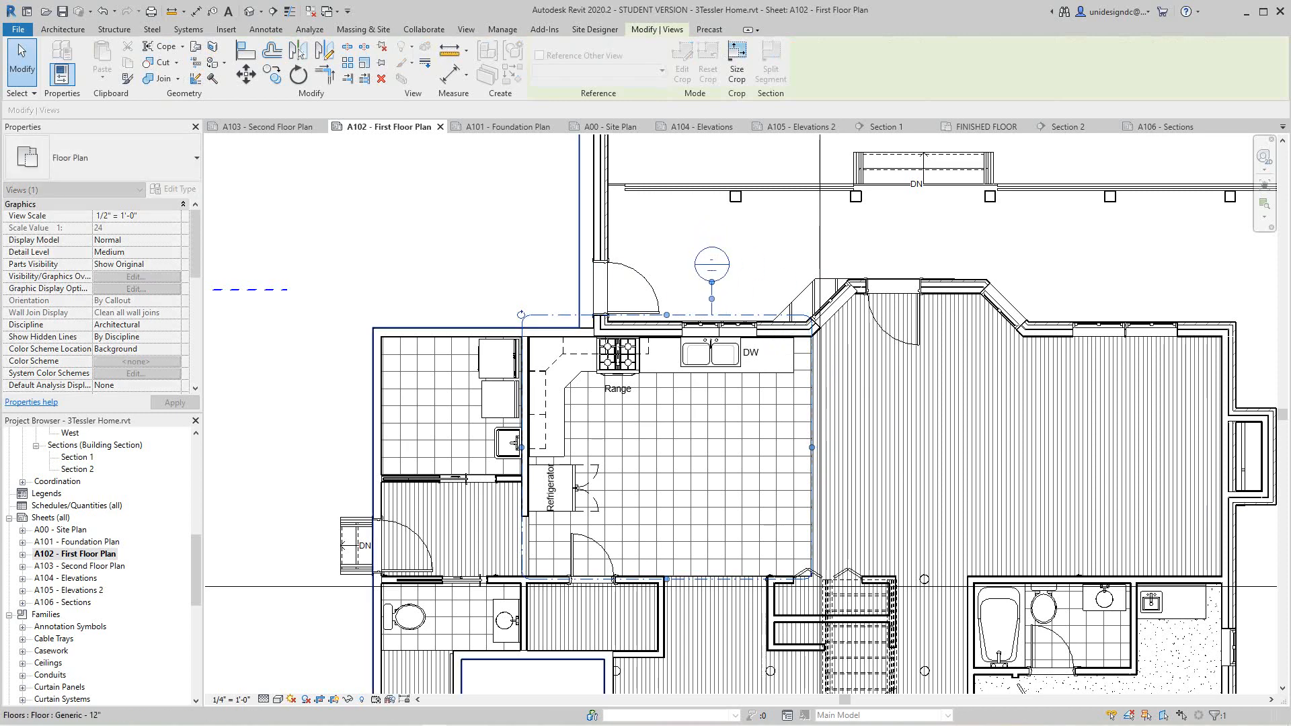
scroll(447, 272, "down", 2)
key("Escape")
scroll(453, 271, "down", 3)
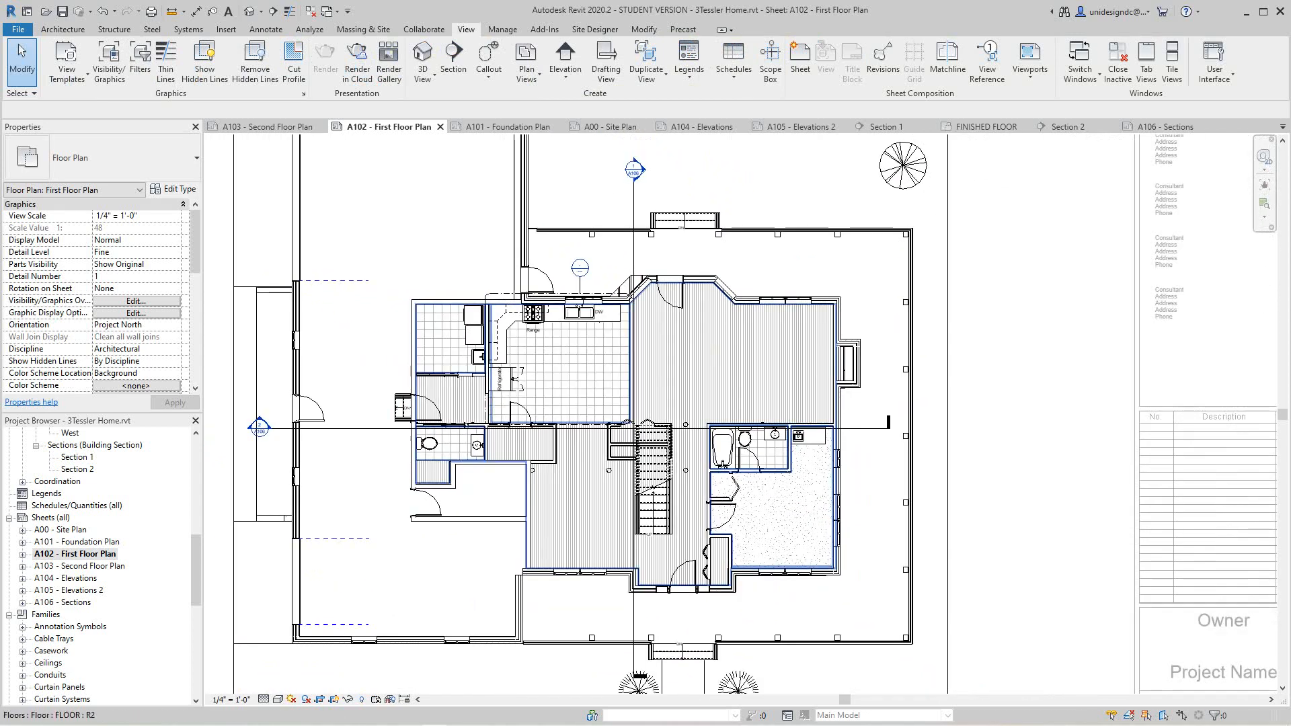
Step: Create a rectangular callout around the full bathroom beside the wet bar
scroll(672, 354, "up", 1)
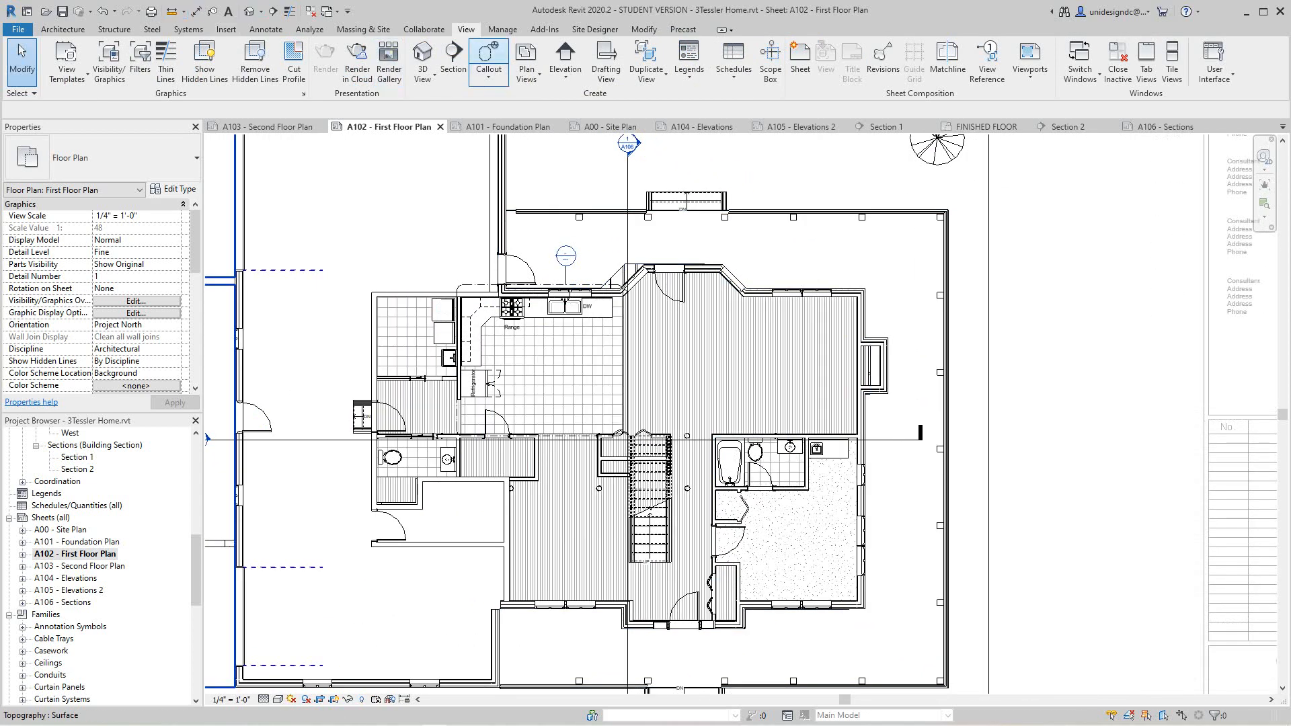
left_click(489, 54)
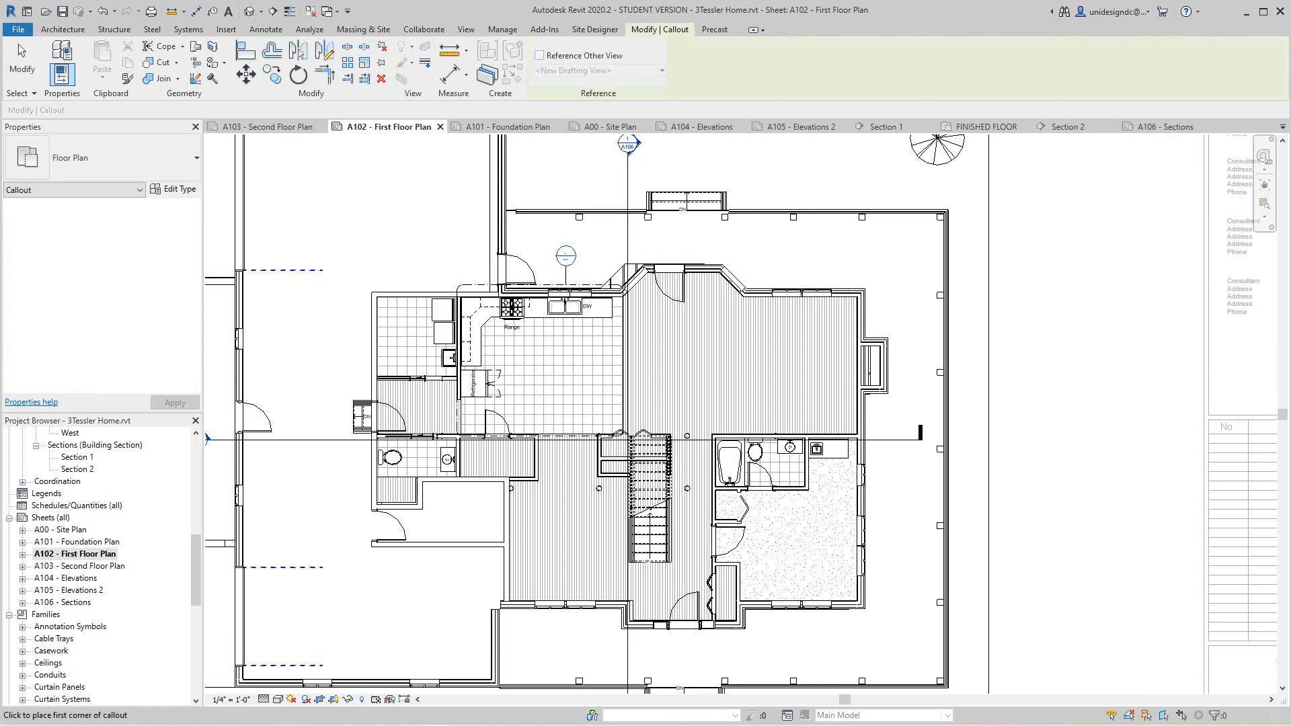
left_click(746, 430)
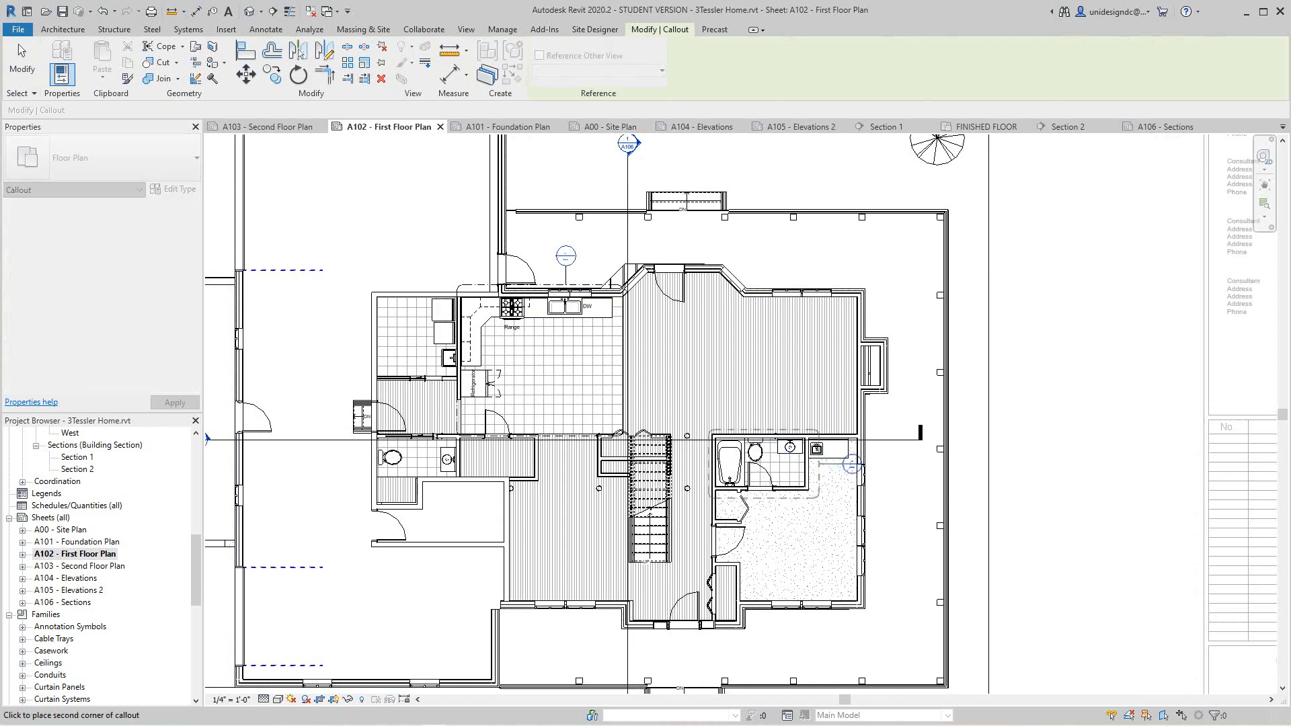
key("Escape")
key("Escape")
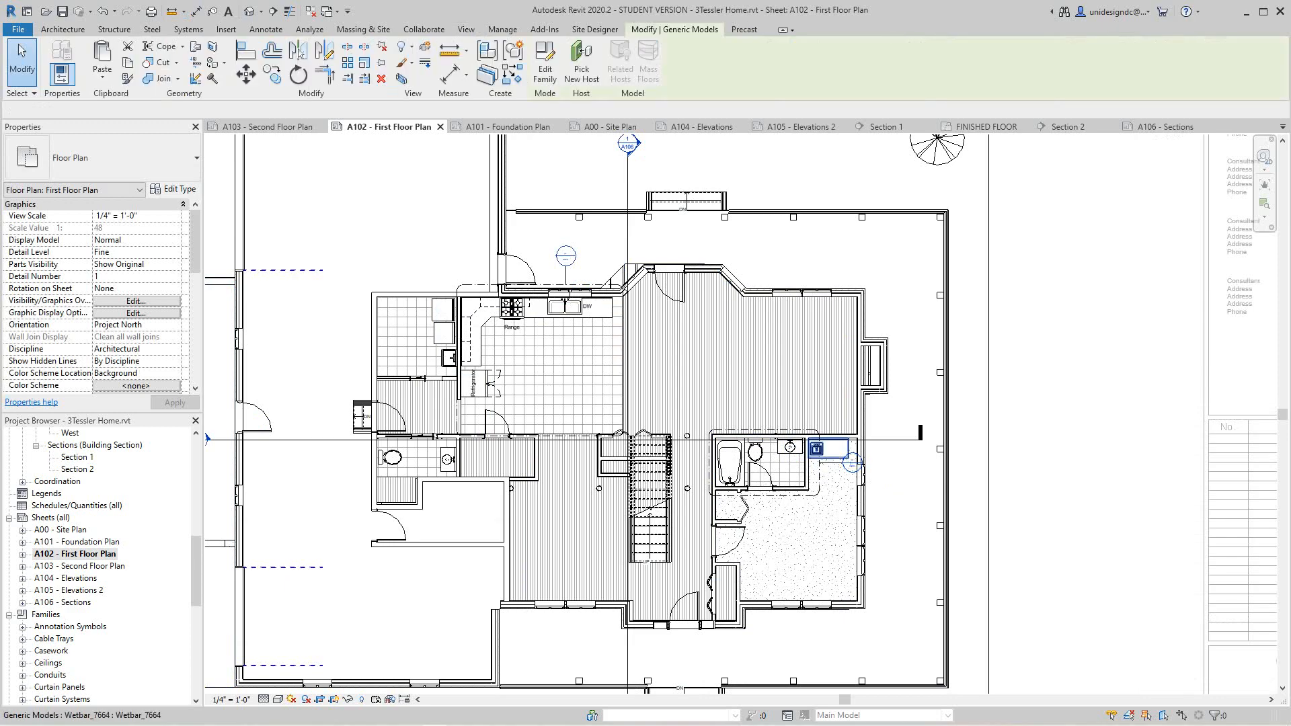
Step: Move the bathroom callout's bubble off the exterior wall to the open floor below the bathroom
scroll(852, 463, "up", 3)
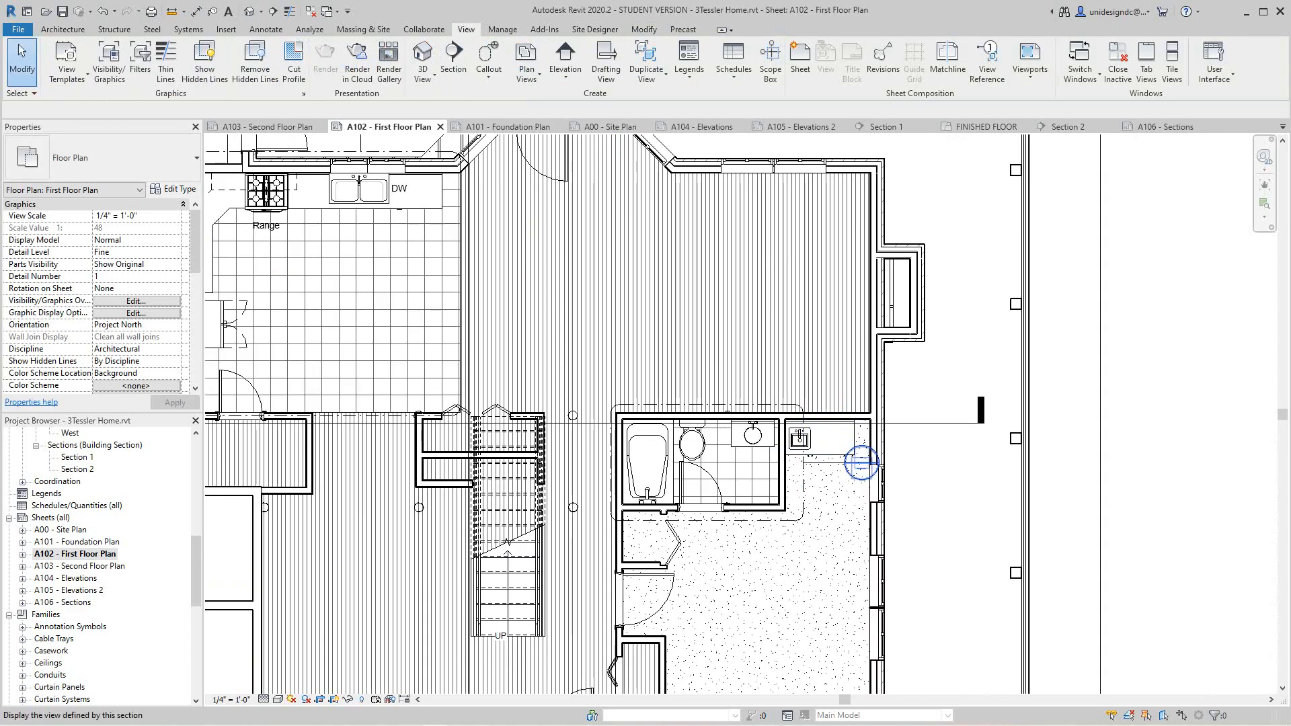
left_click(861, 463)
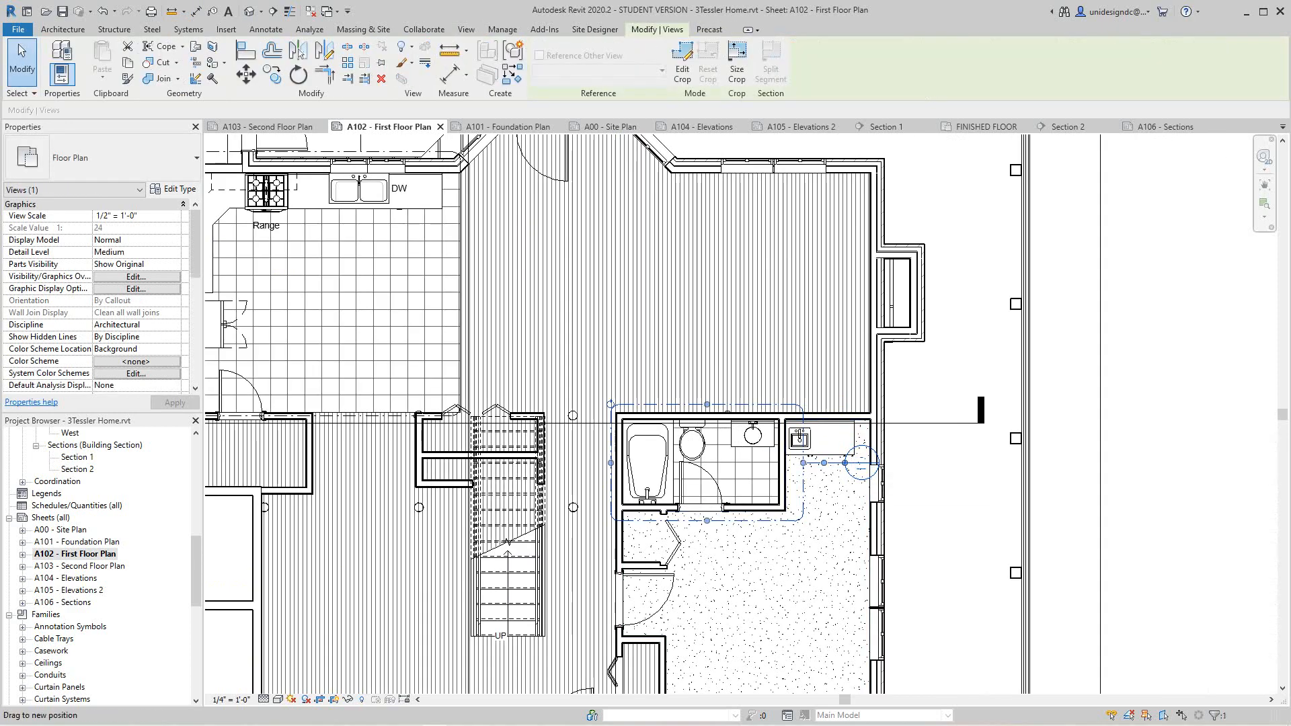
left_click_drag(861, 462, 762, 567)
key("Escape")
scroll(881, 493, "down", 3)
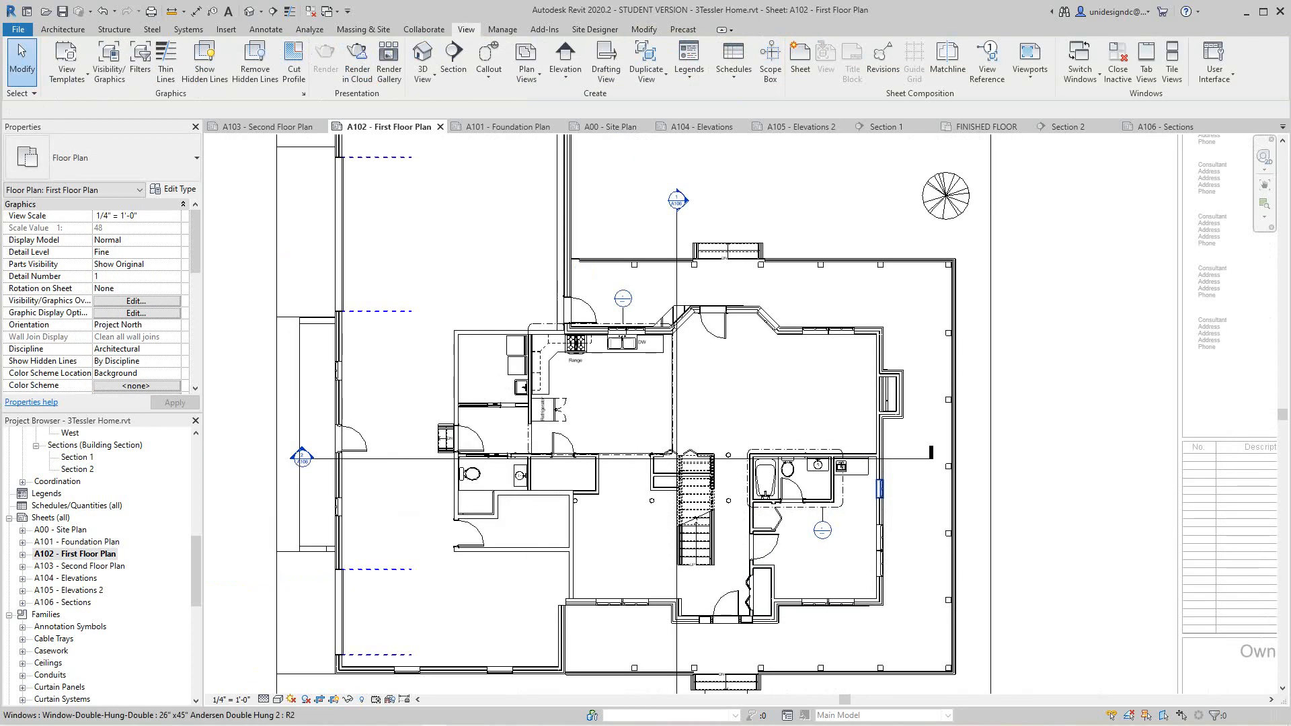
Step: Create a rectangular callout around the laundry room adjoining the kitchen
scroll(505, 442, "up", 2)
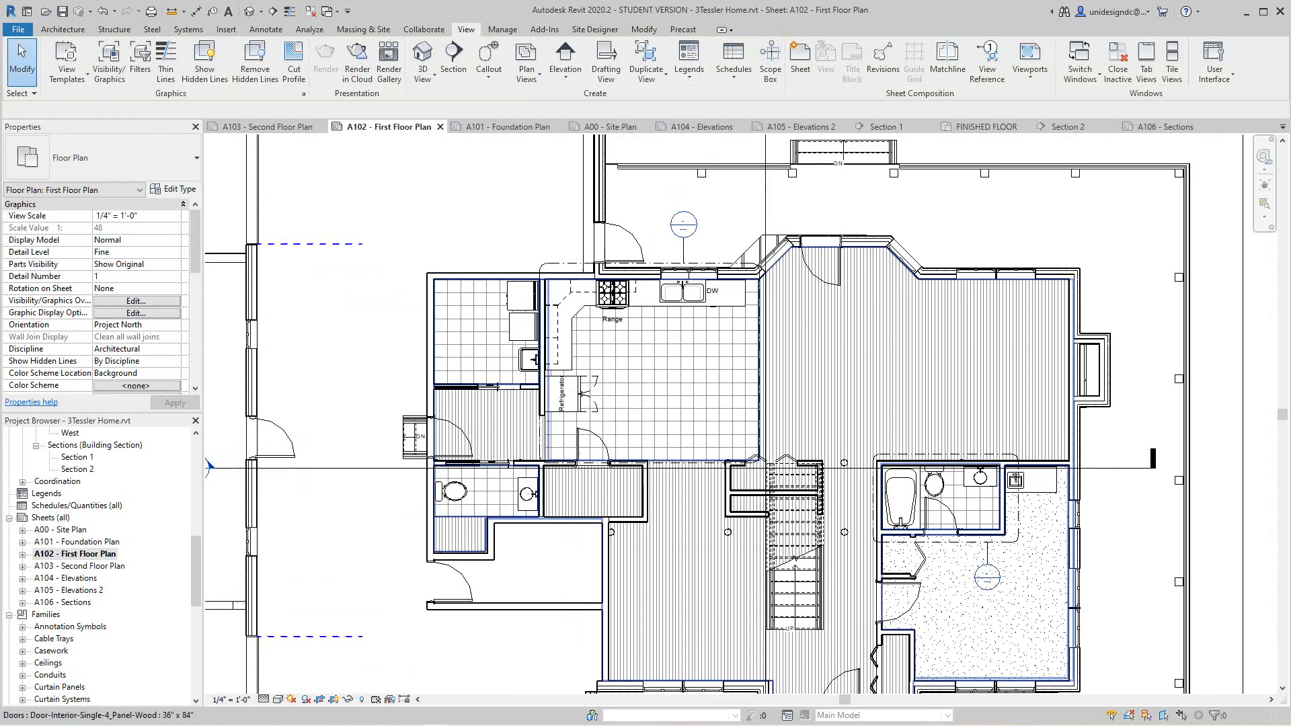
middle_click_drag(592, 451, 604, 462)
middle_click_drag(403, 337, 428, 353)
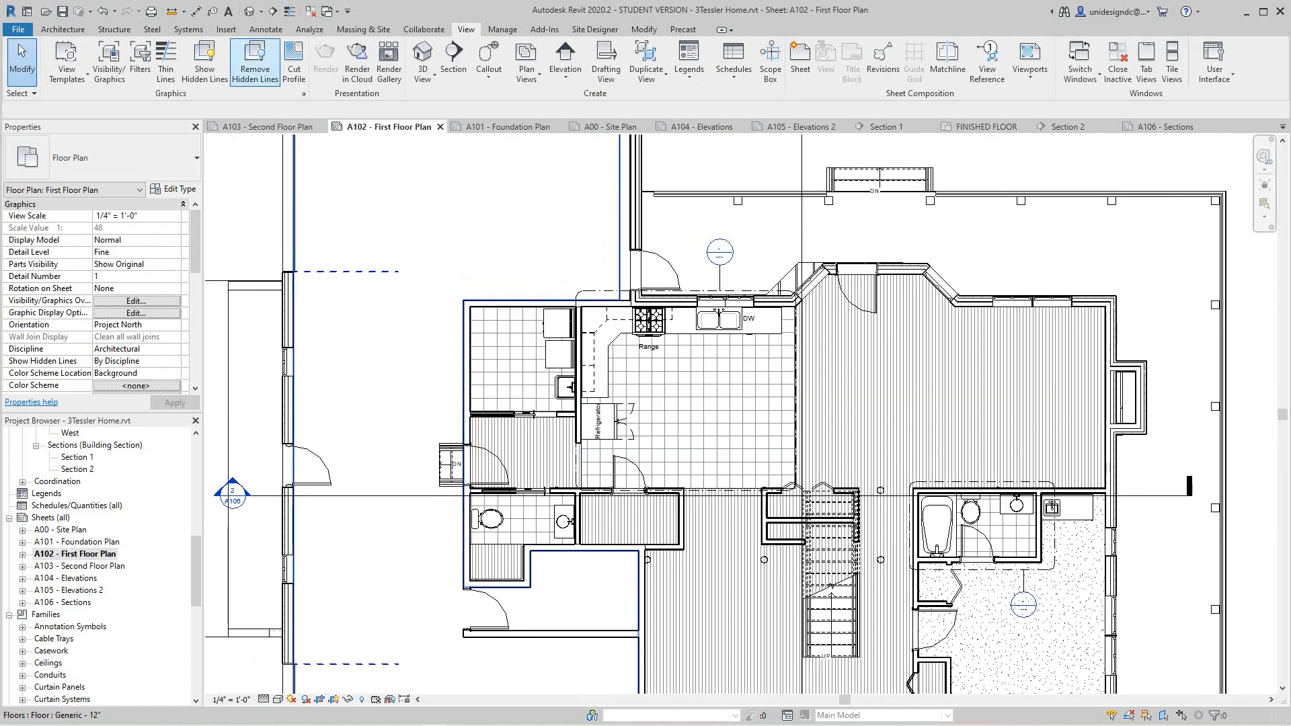
left_click(489, 59)
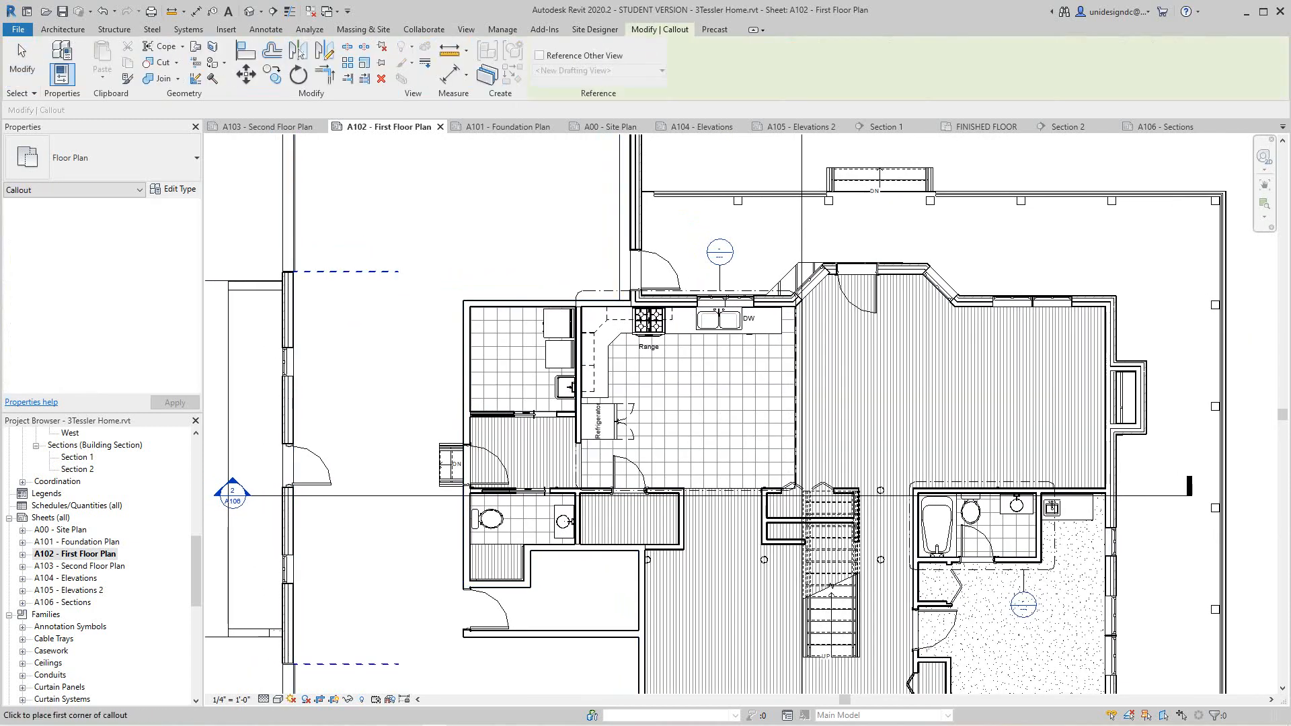
left_click(517, 305)
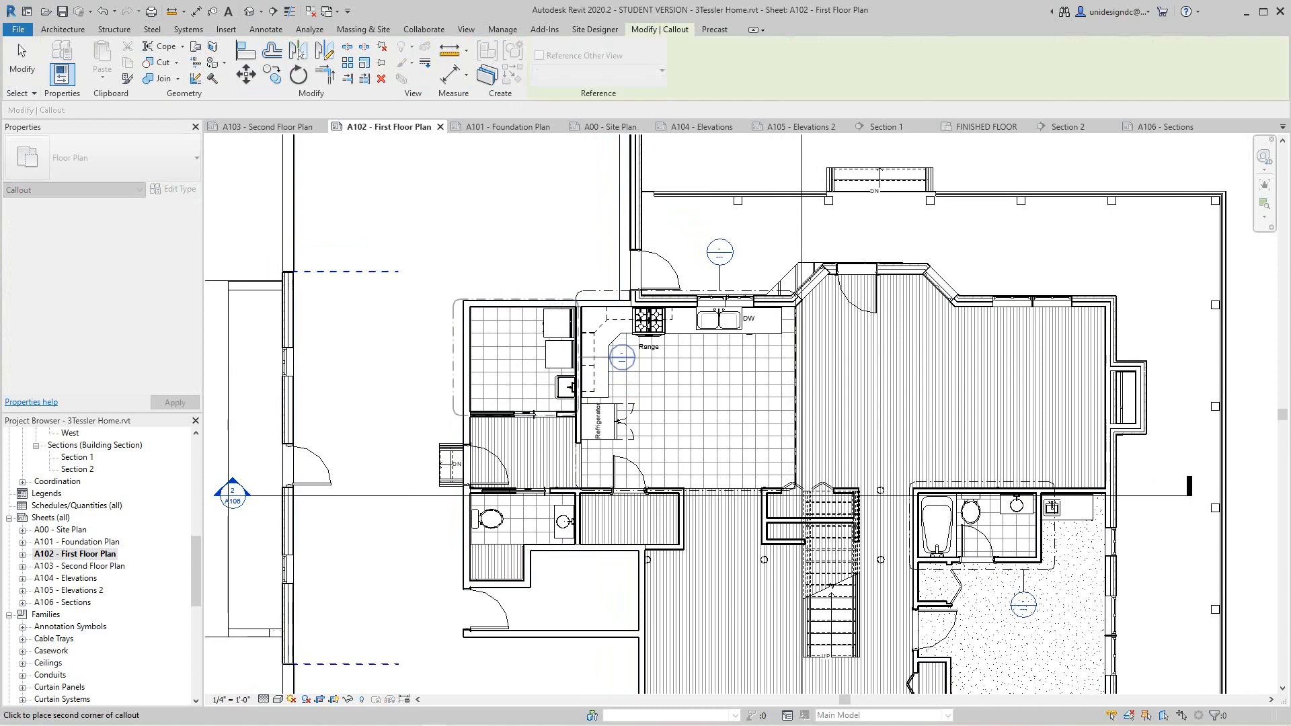
left_click(458, 292)
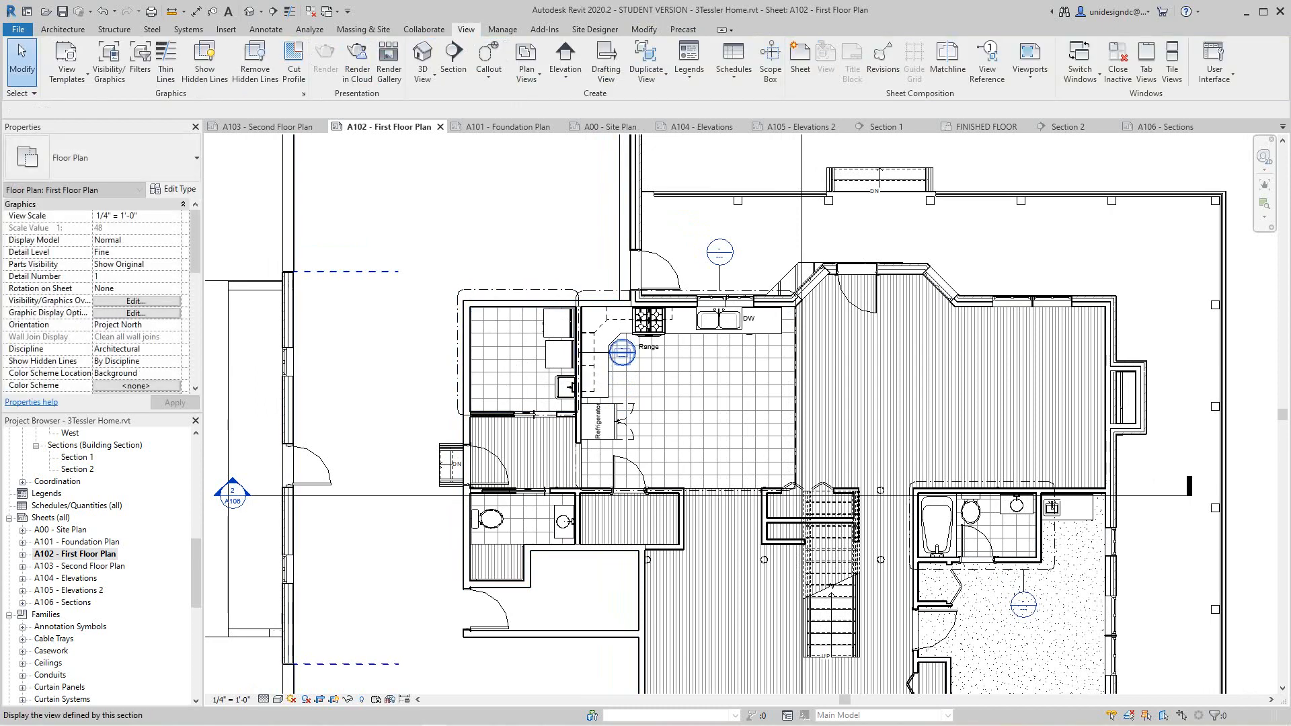
Step: Move the laundry room callout's bubble out of the kitchen to just above the laundry room's exterior wall
left_click_drag(602, 333, 516, 252)
scroll(414, 181, "down", 3)
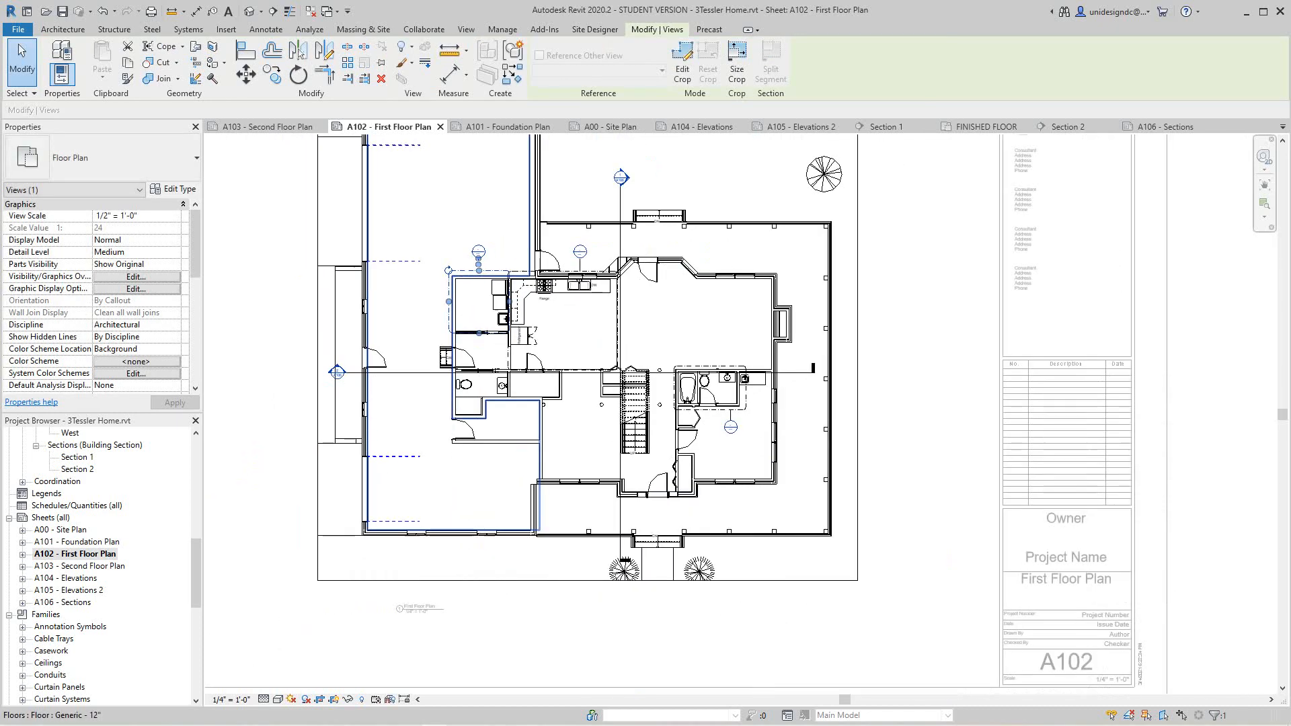
Step: Create a rectangular callout around the half bathroom with the toilet and single sink, south of the laundry room
scroll(475, 440, "up", 3)
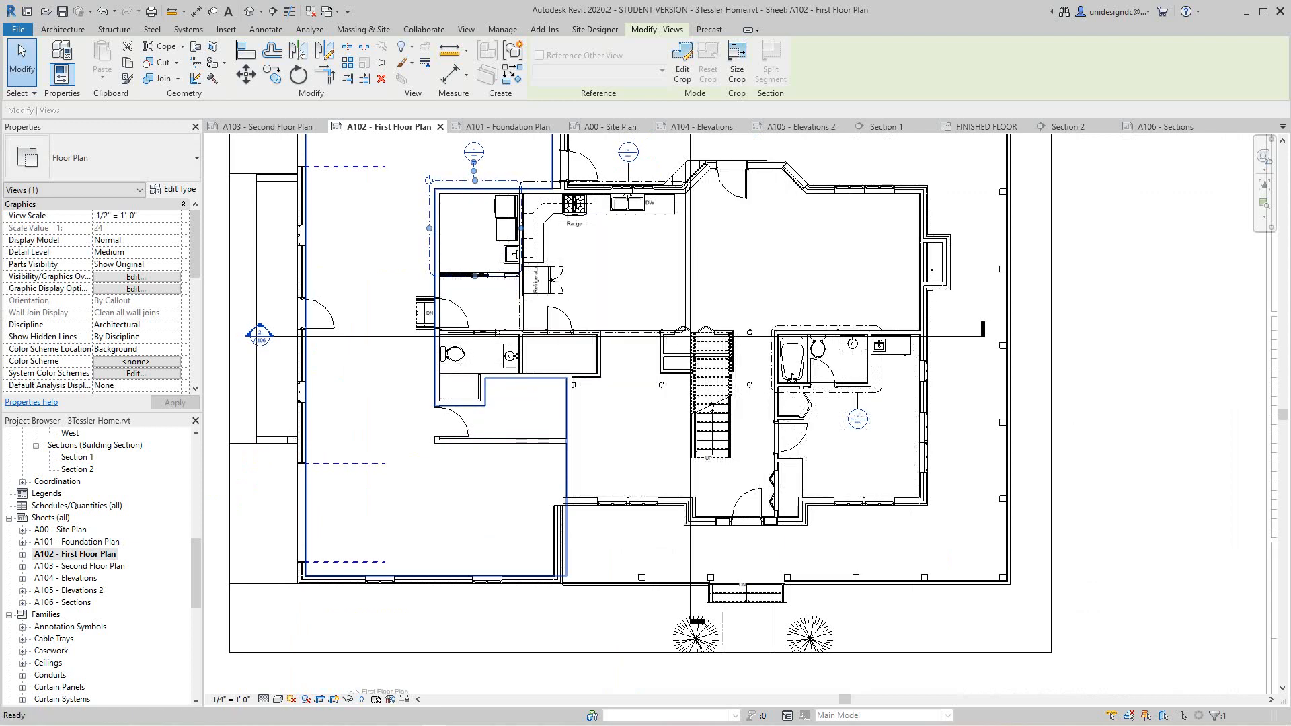
scroll(371, 336, "up", 2)
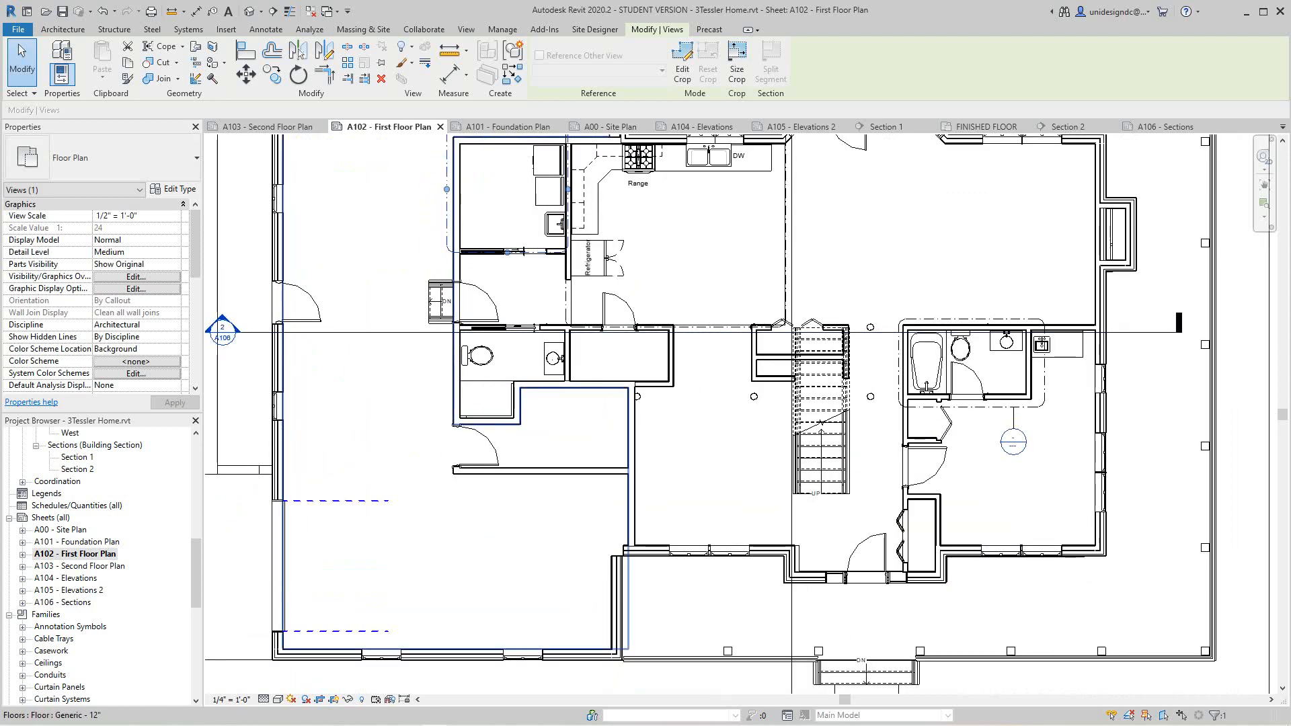
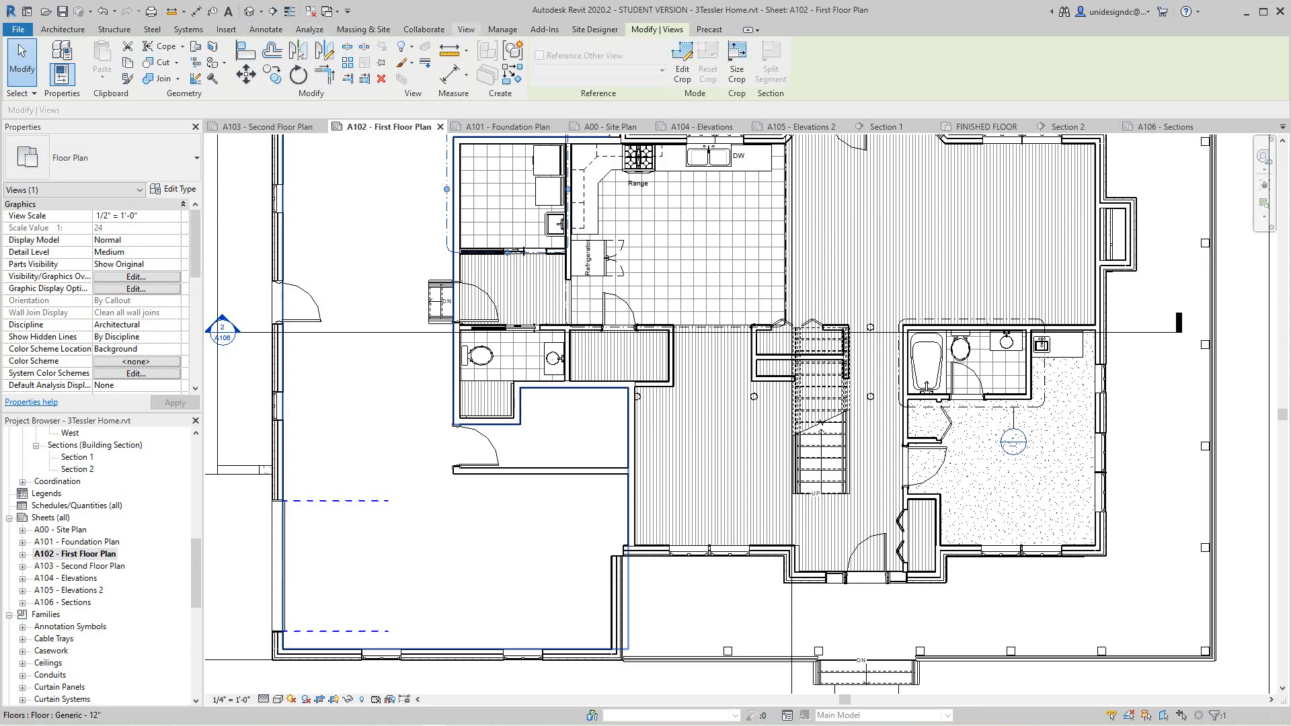
left_click(466, 29)
left_click(489, 60)
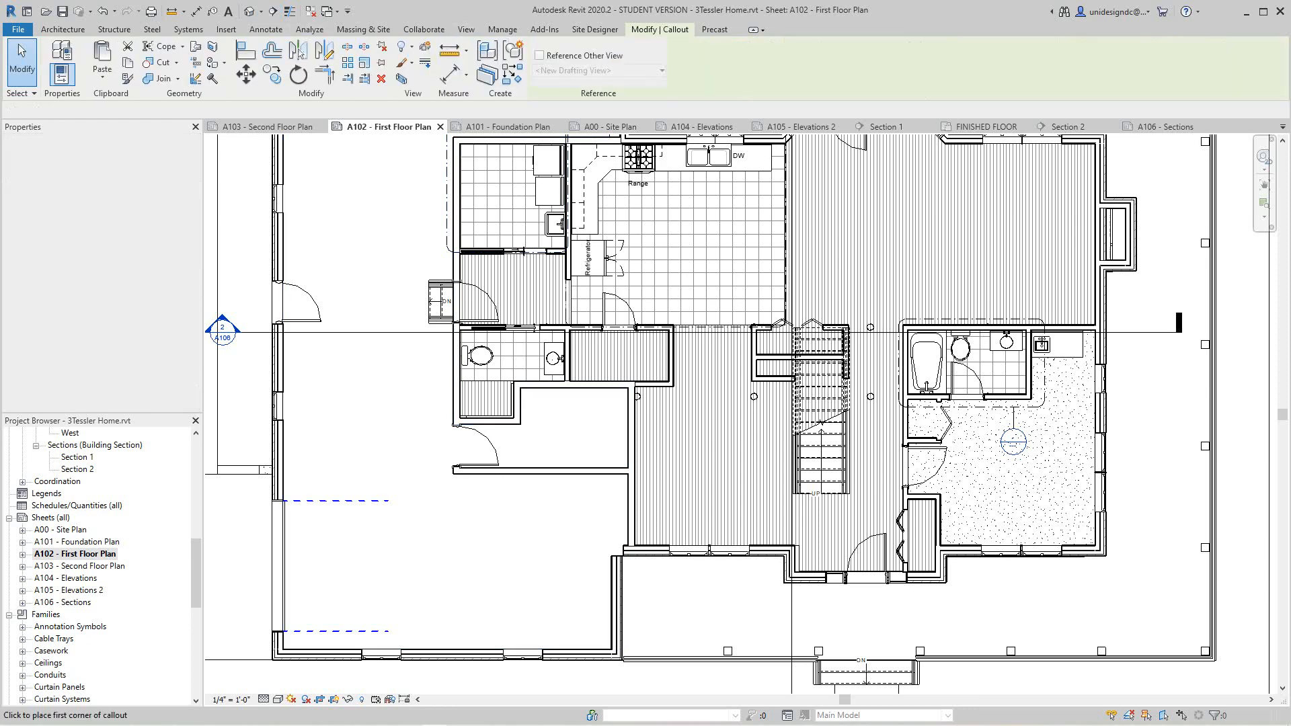
scroll(444, 408, "up", 2)
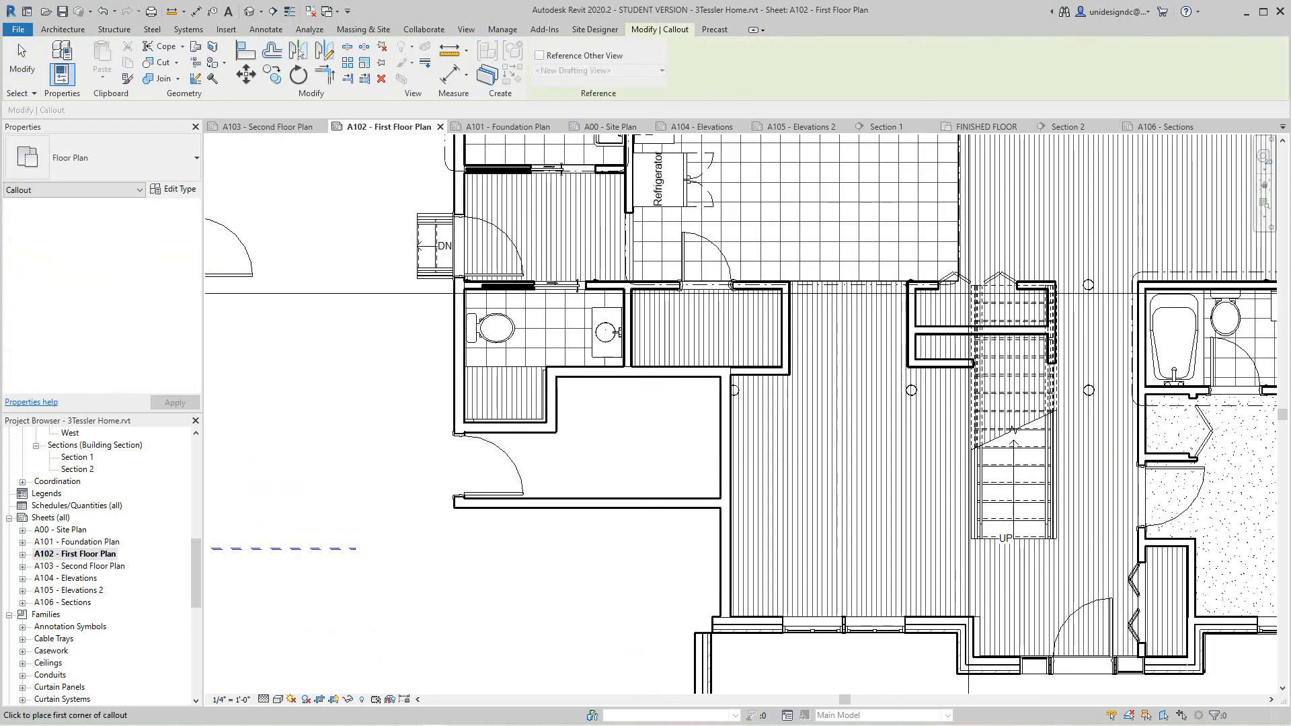
left_click(419, 276)
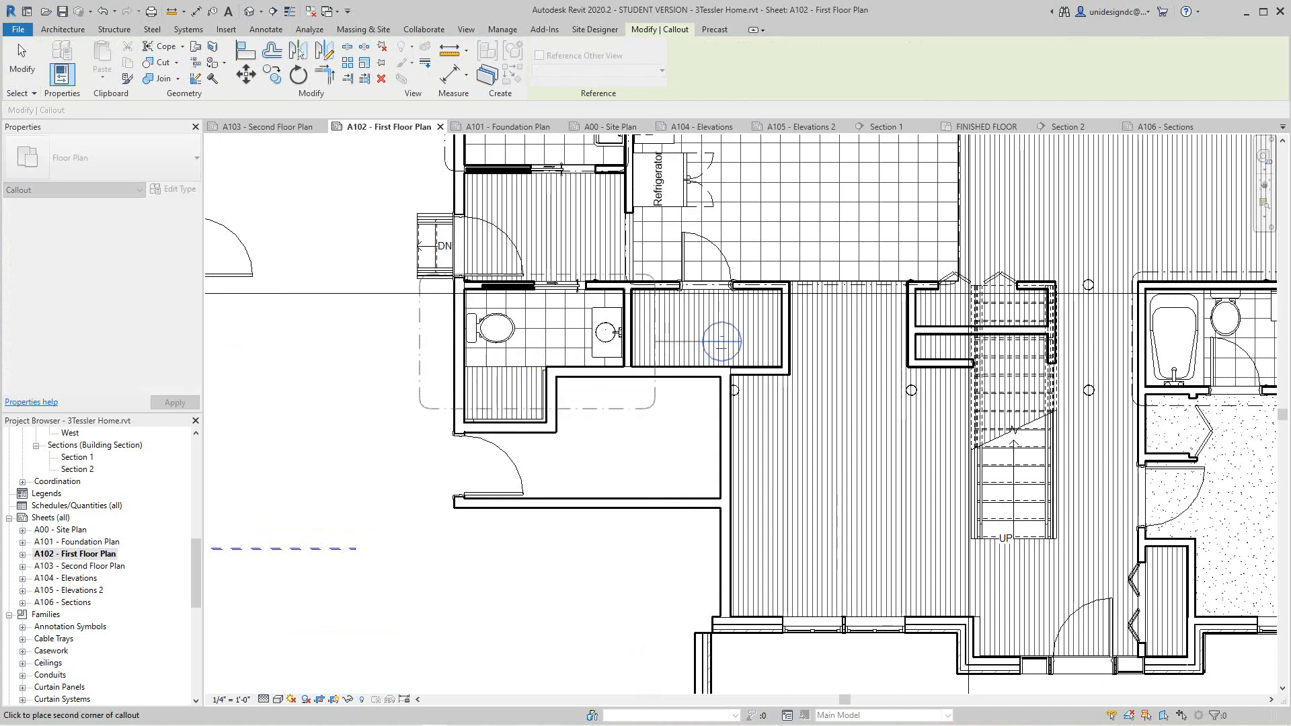
left_click(651, 409)
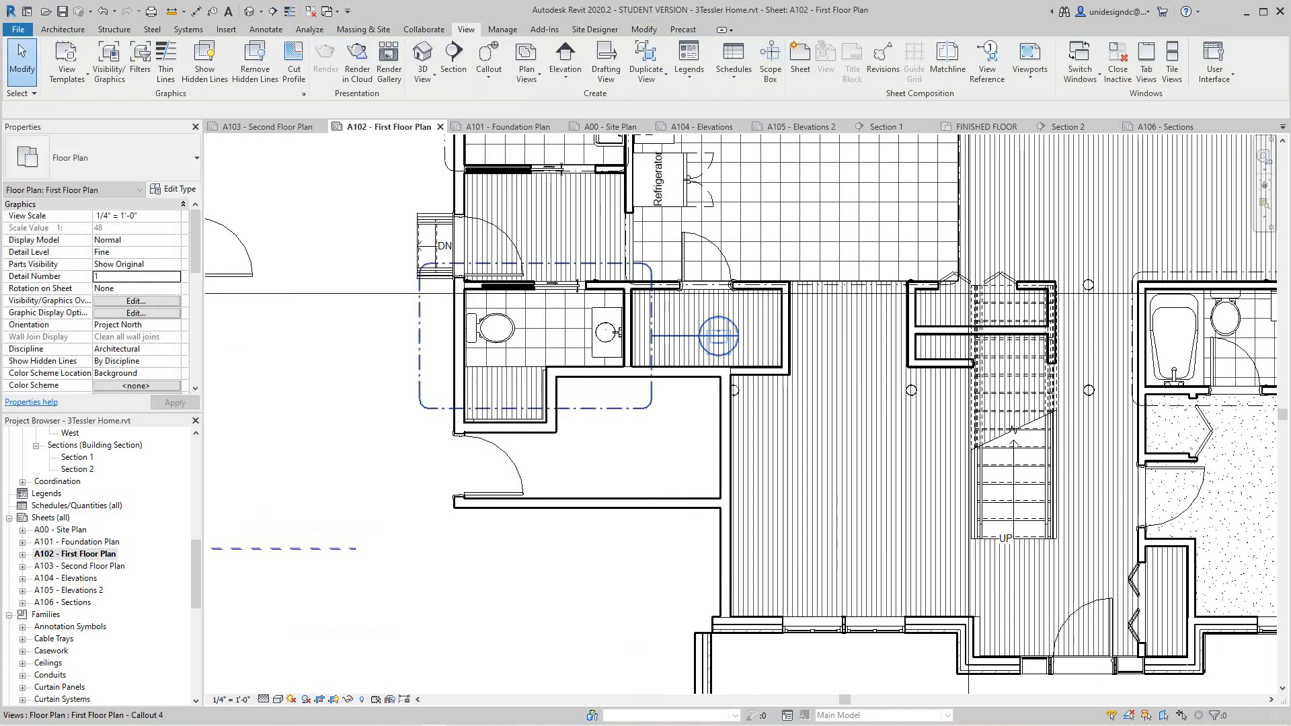
Step: Move the half bathroom callout's bubble off the adjoining closet into the open garage area west of the bathroom
left_click(699, 336)
left_click_drag(698, 336, 356, 341)
left_click(455, 376)
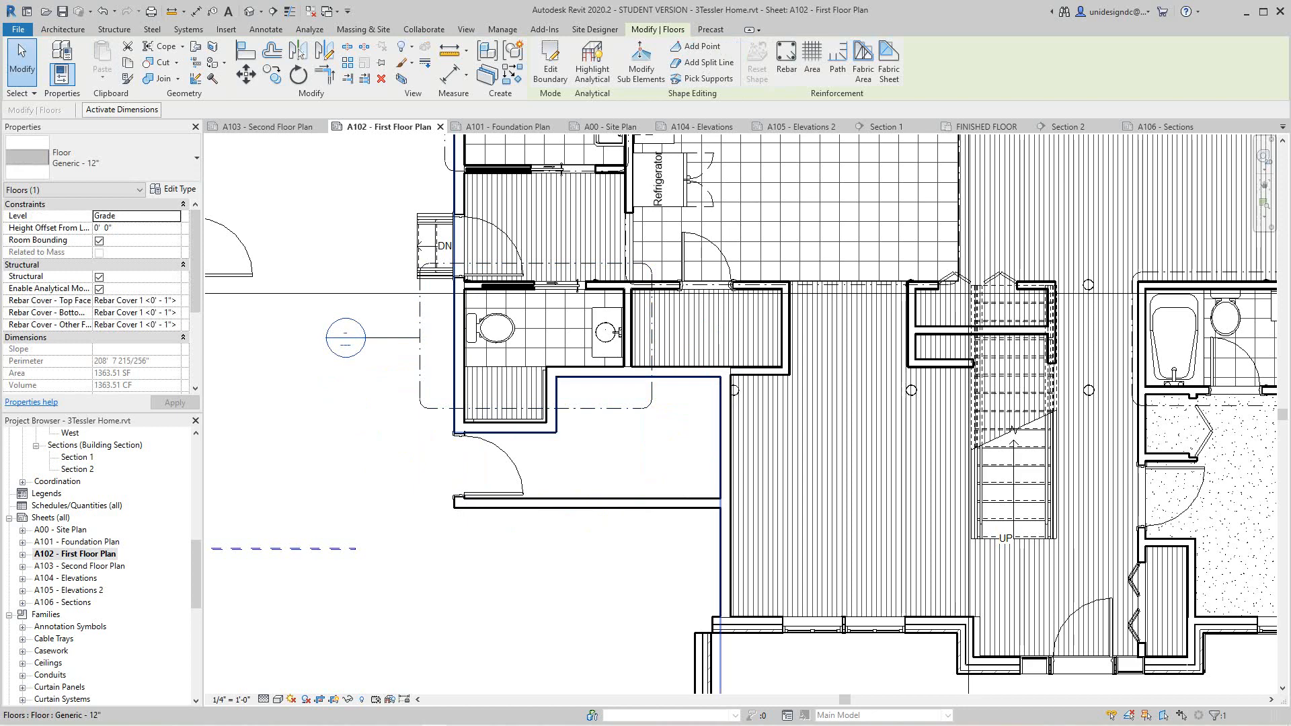
Step: Open sheet A103 - Second Floor Plan and activate its floor plan view for editing
double_click(79, 565)
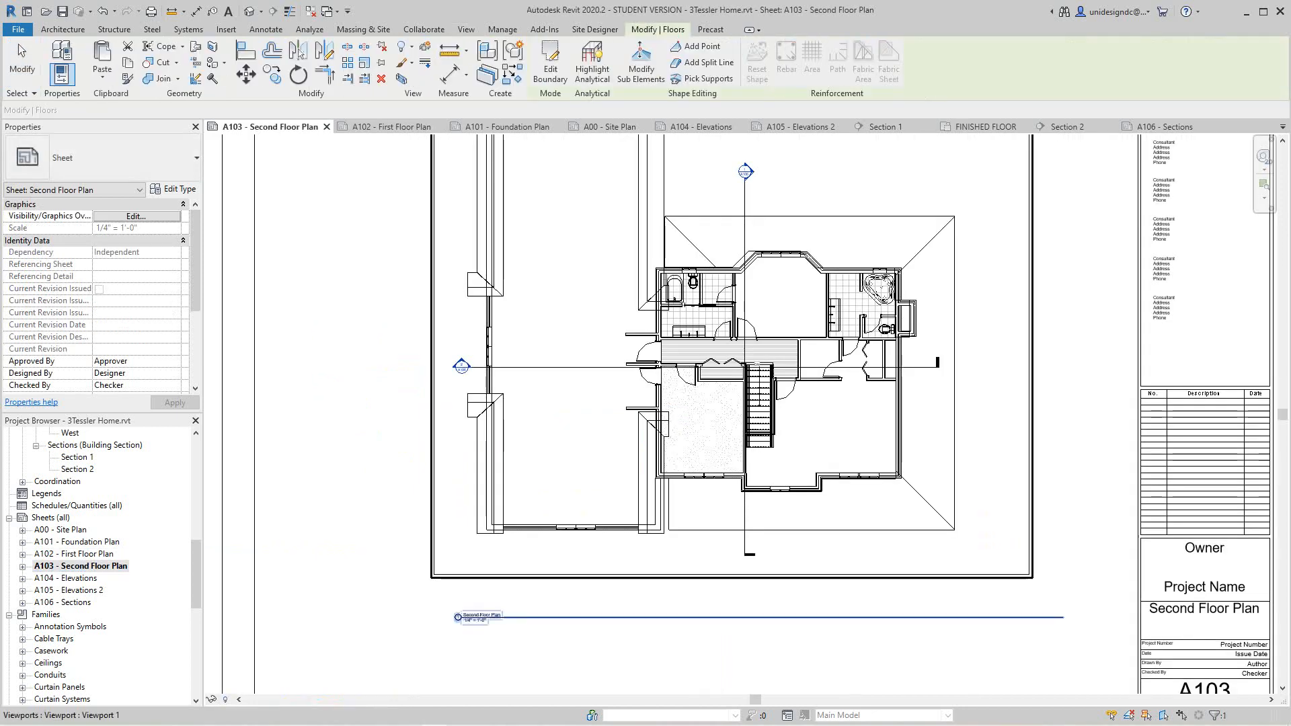
scroll(614, 413, "down", 1)
scroll(885, 292, "up", 4)
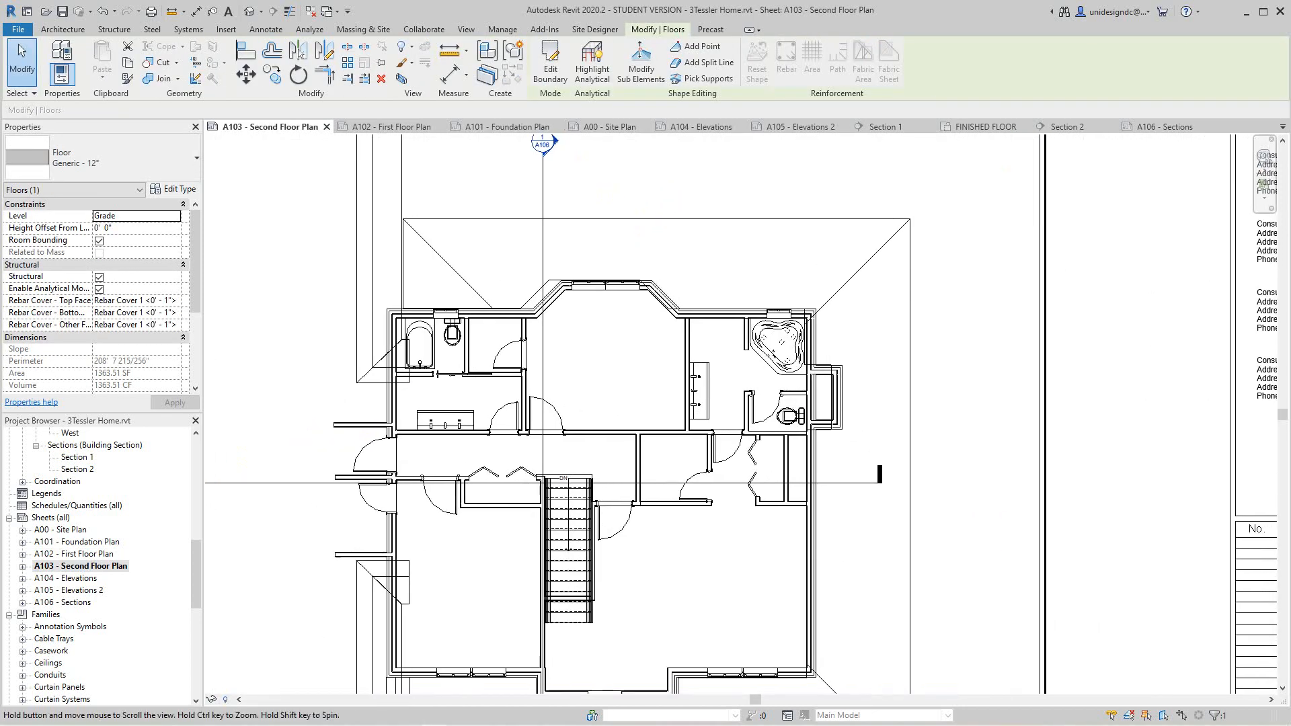
scroll(609, 350, "up", 1)
scroll(608, 349, "down", 4)
scroll(634, 363, "up", 4)
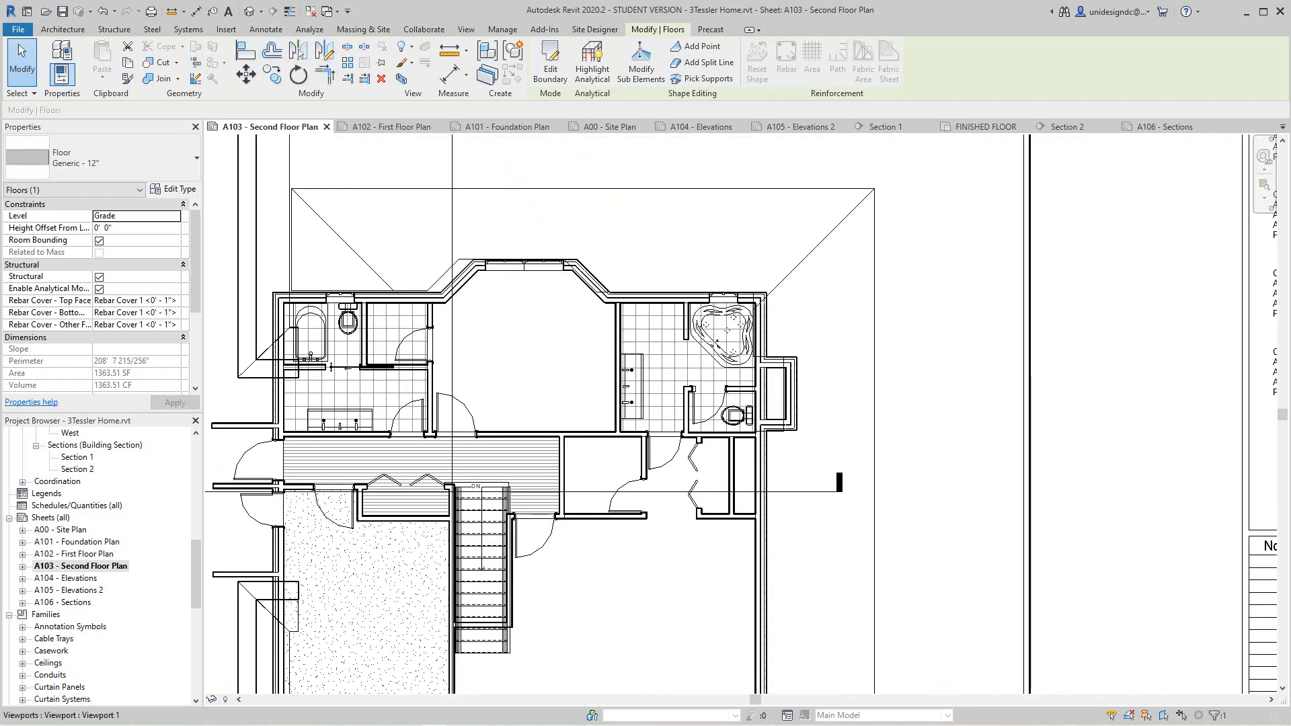
left_click(465, 29)
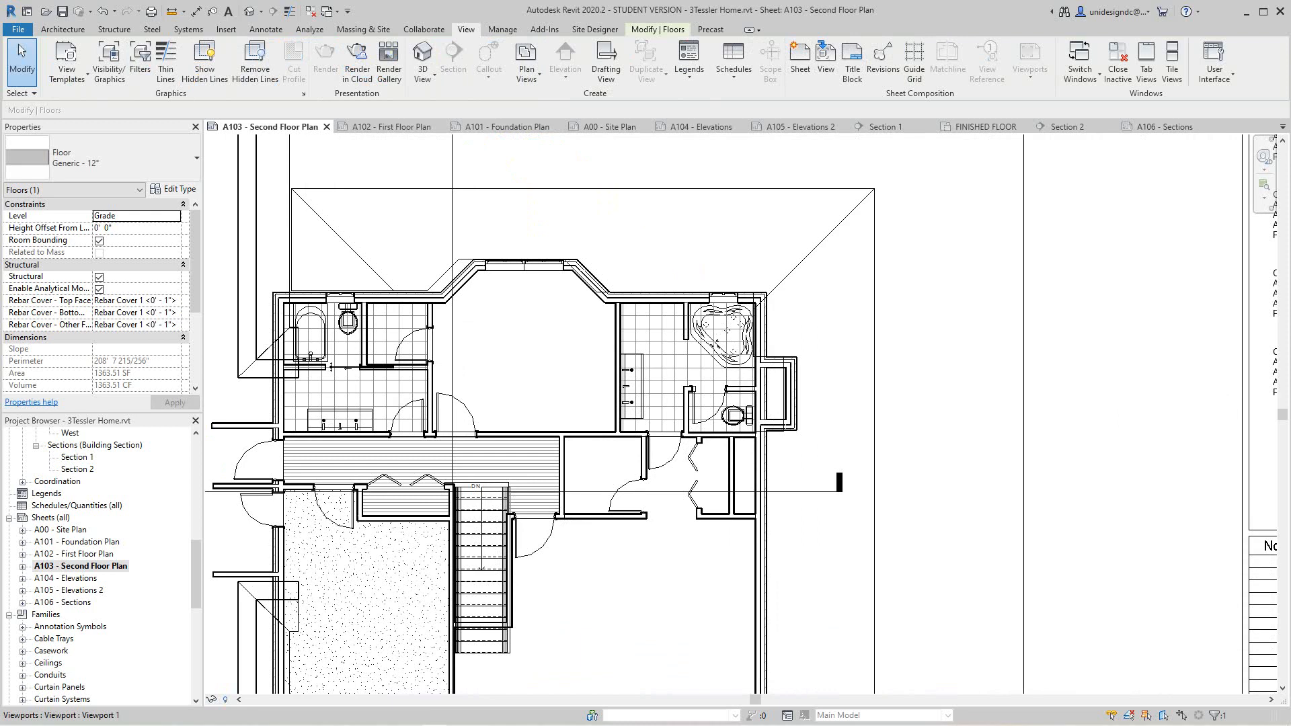
key("Escape")
right_click(655, 238)
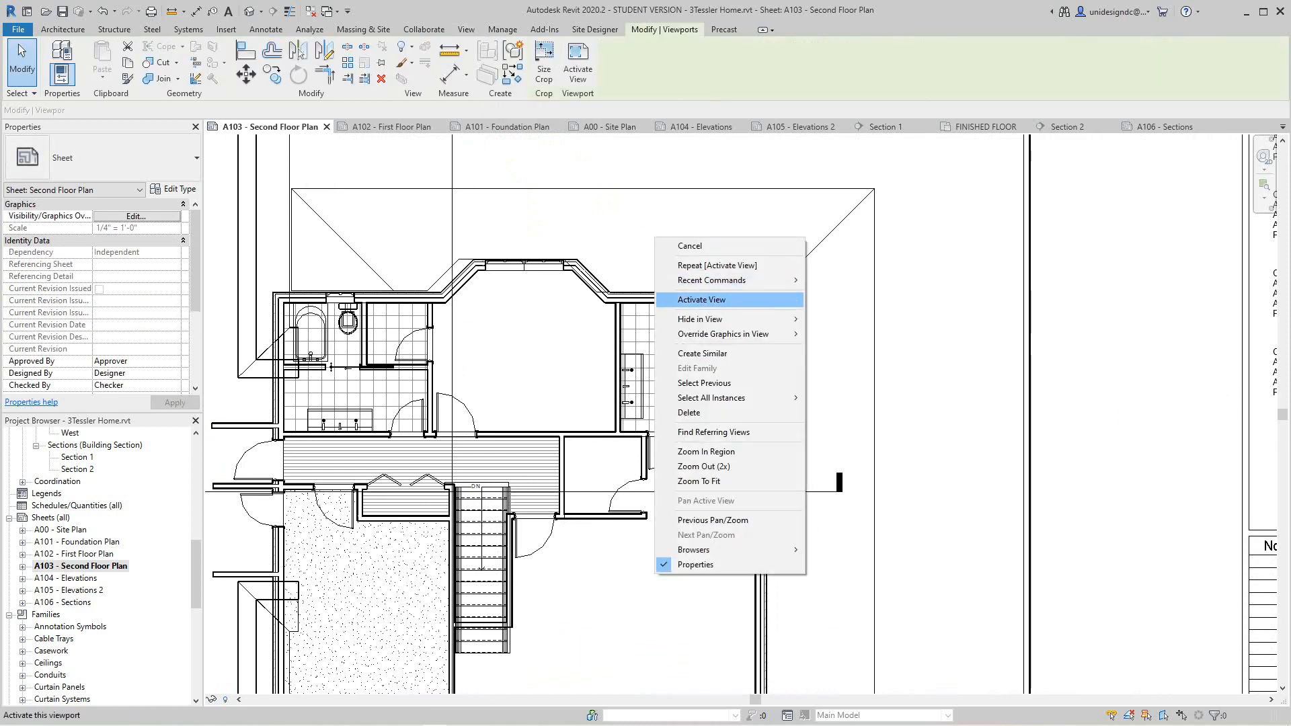
left_click(701, 300)
Step: Create a rectangular callout around the second-floor bathroom with the corner tub
left_click(489, 62)
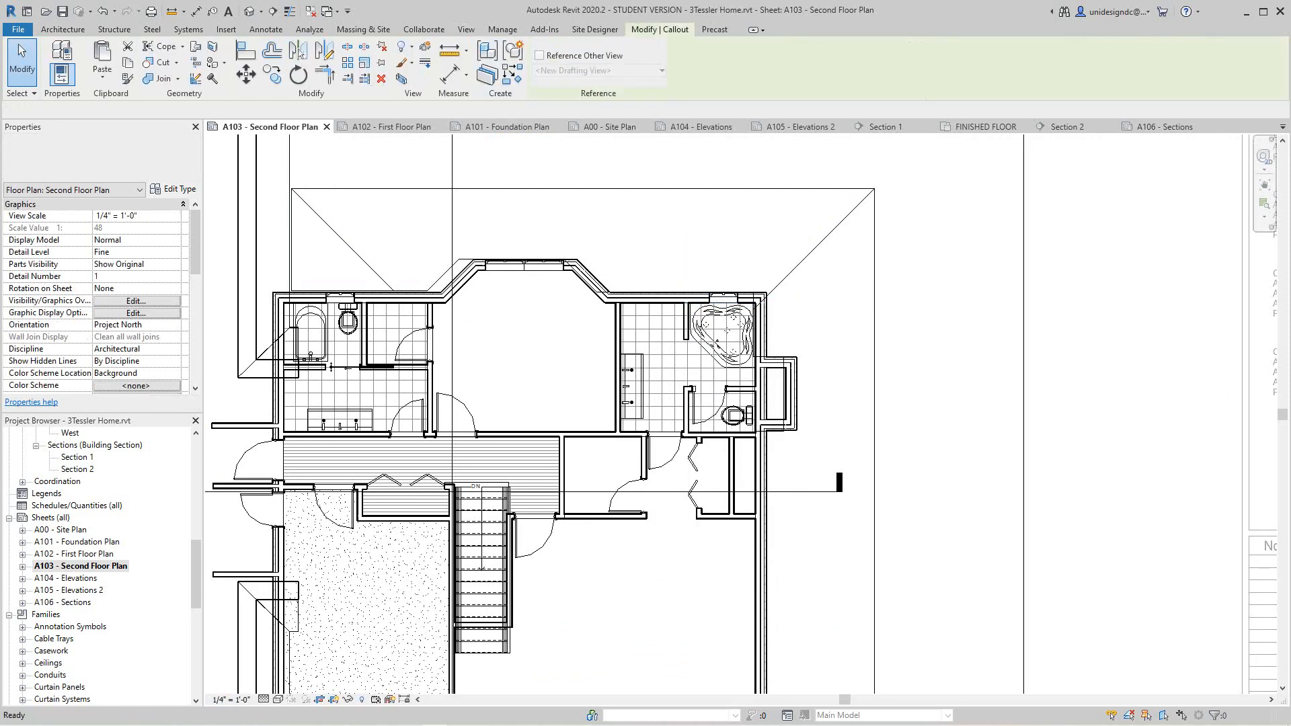
left_click(614, 441)
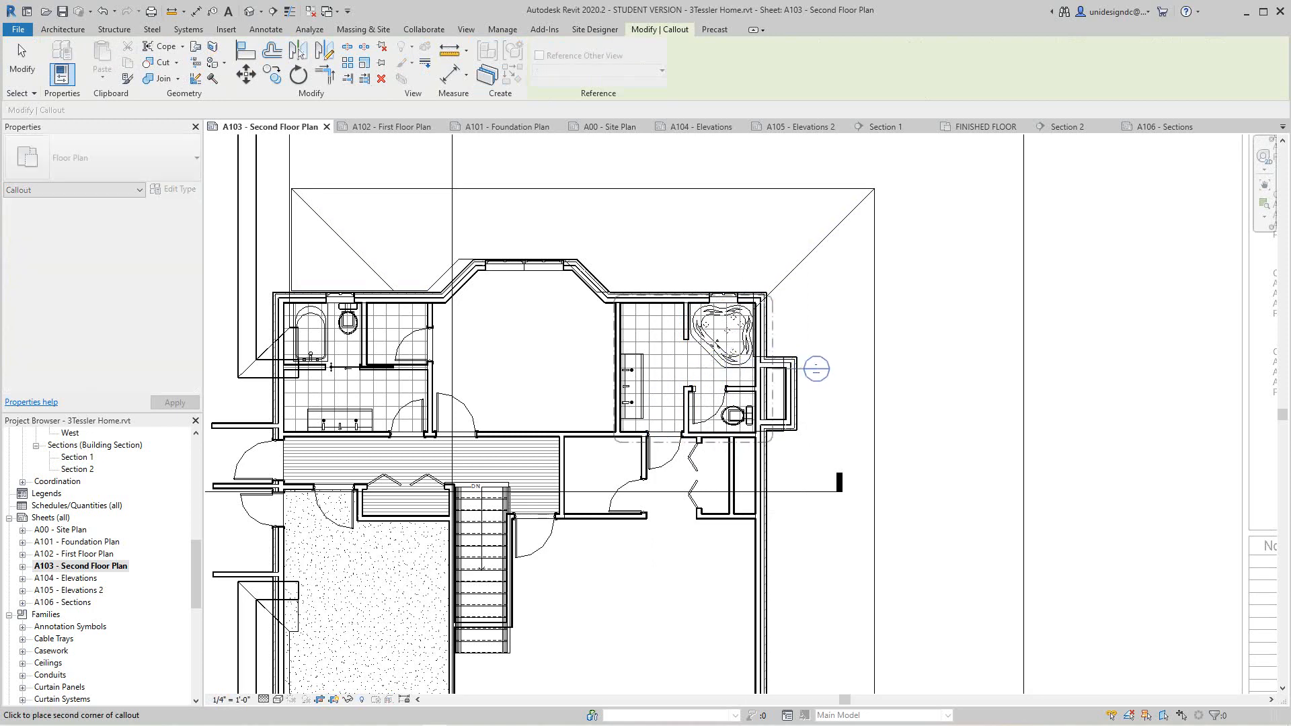
scroll(771, 288, "up", 2)
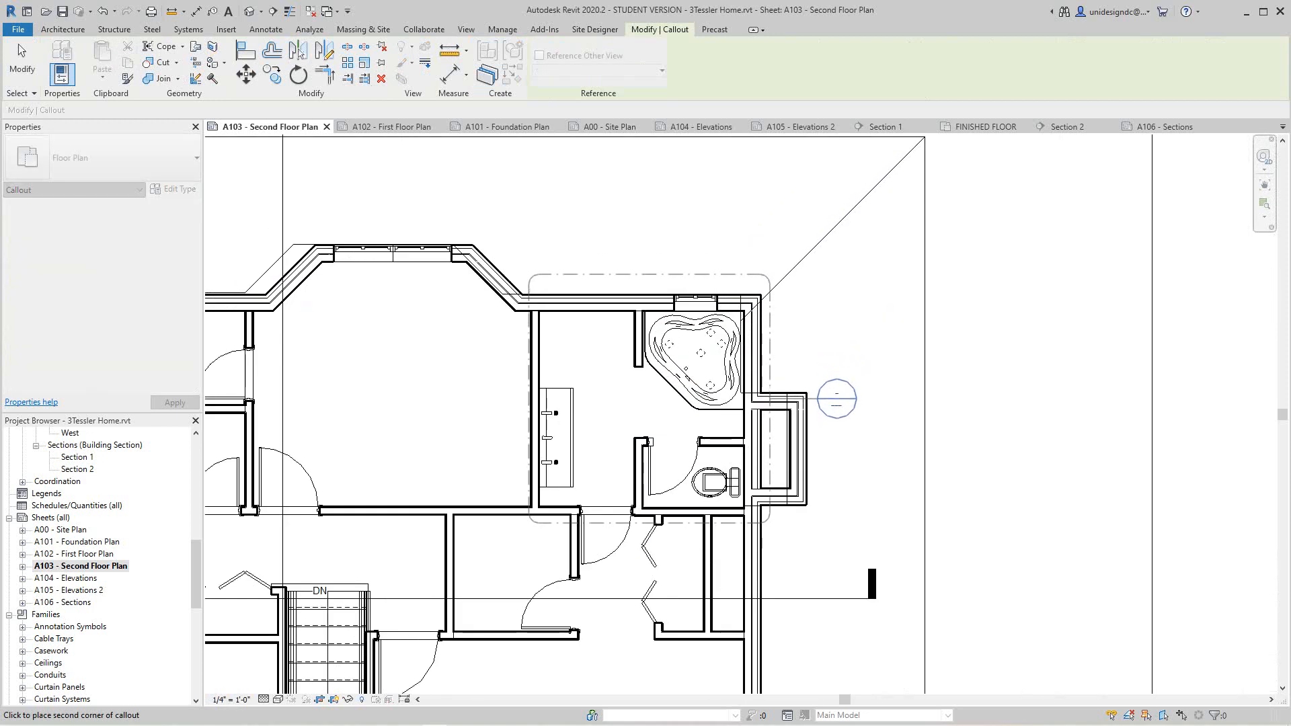
left_click(769, 273)
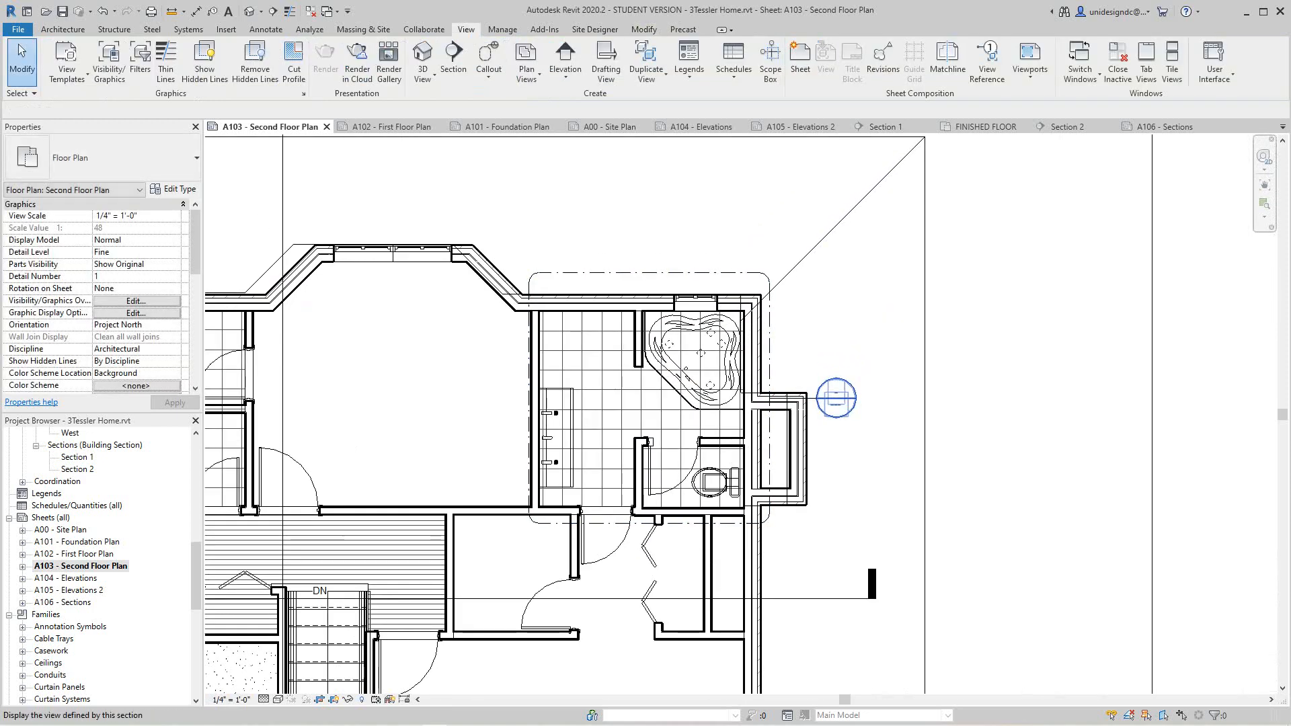
Step: Move the corner-tub bathroom callout's bubble to the open area just above the bathroom's exterior window wall
scroll(837, 398, "up", 2)
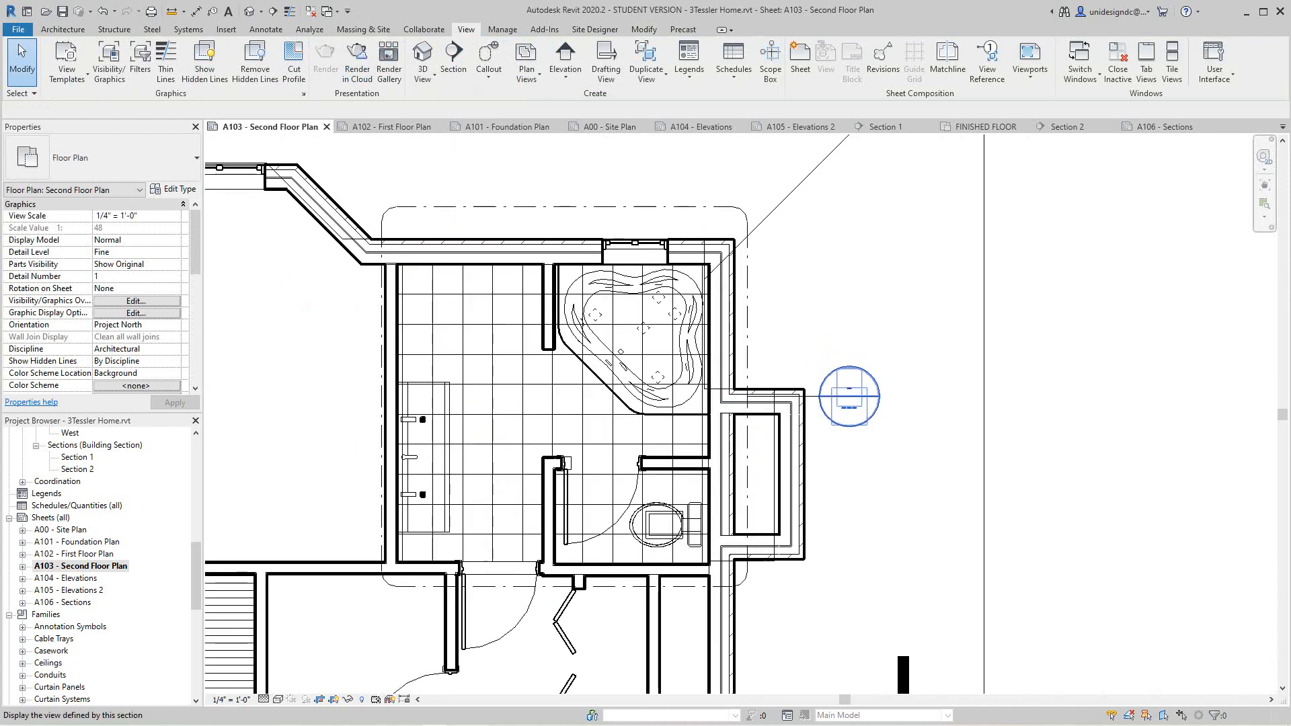
left_click(820, 396)
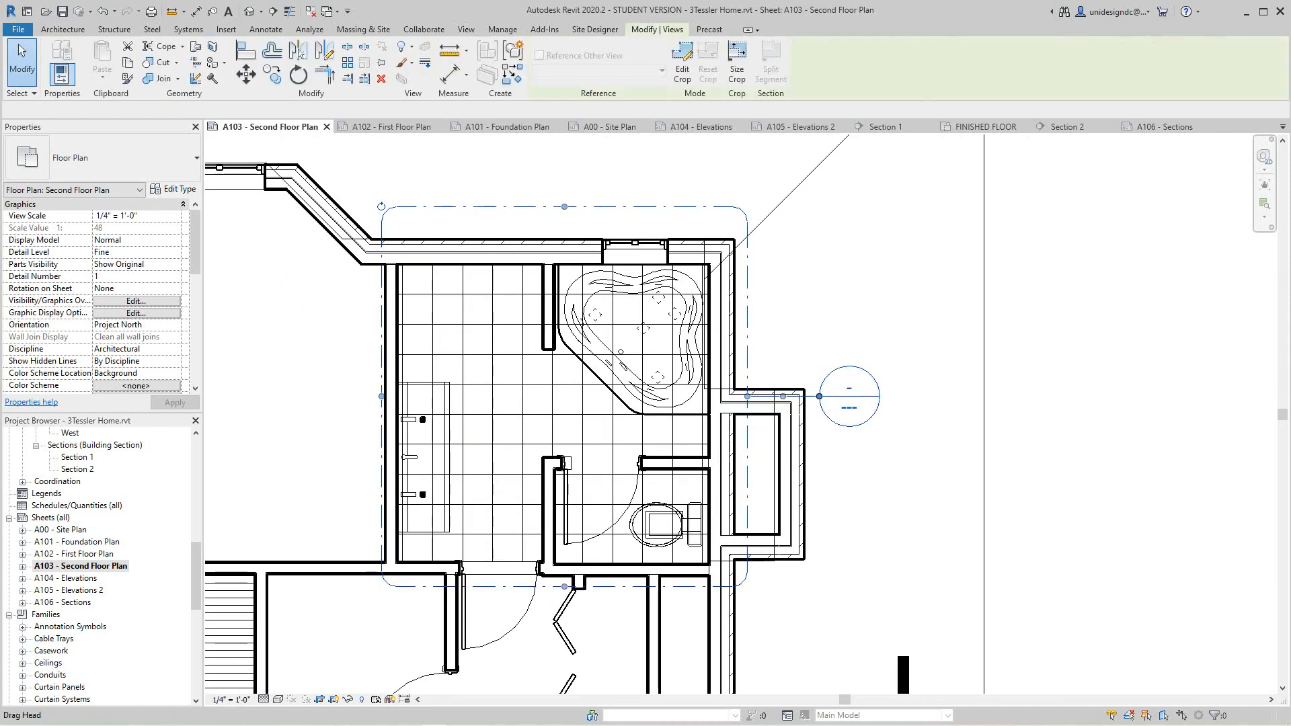
left_click_drag(819, 396, 634, 175)
middle_click_drag(634, 175, 633, 287)
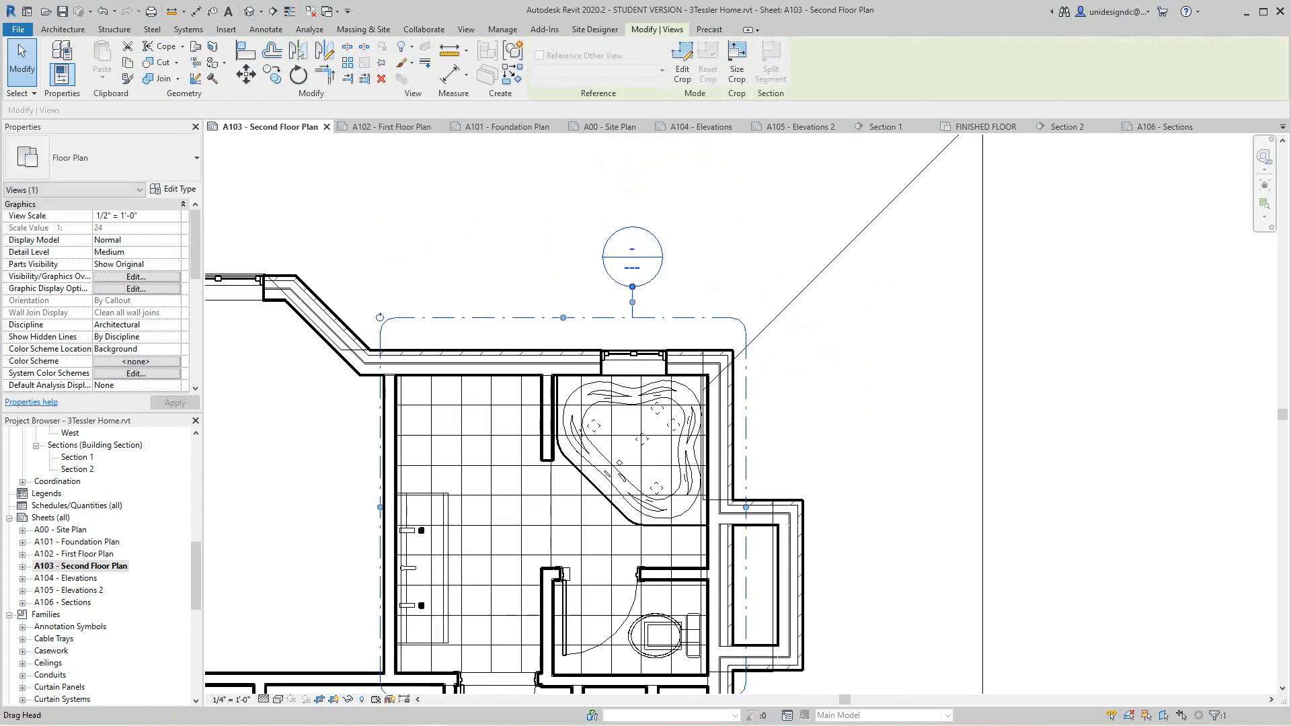
left_click_drag(632, 287, 631, 267)
key("Escape")
Step: Open the corner-tub bathroom's callout view, examine the enlarged plan, and close it to return to the A103 sheet
scroll(642, 267, "down", 4)
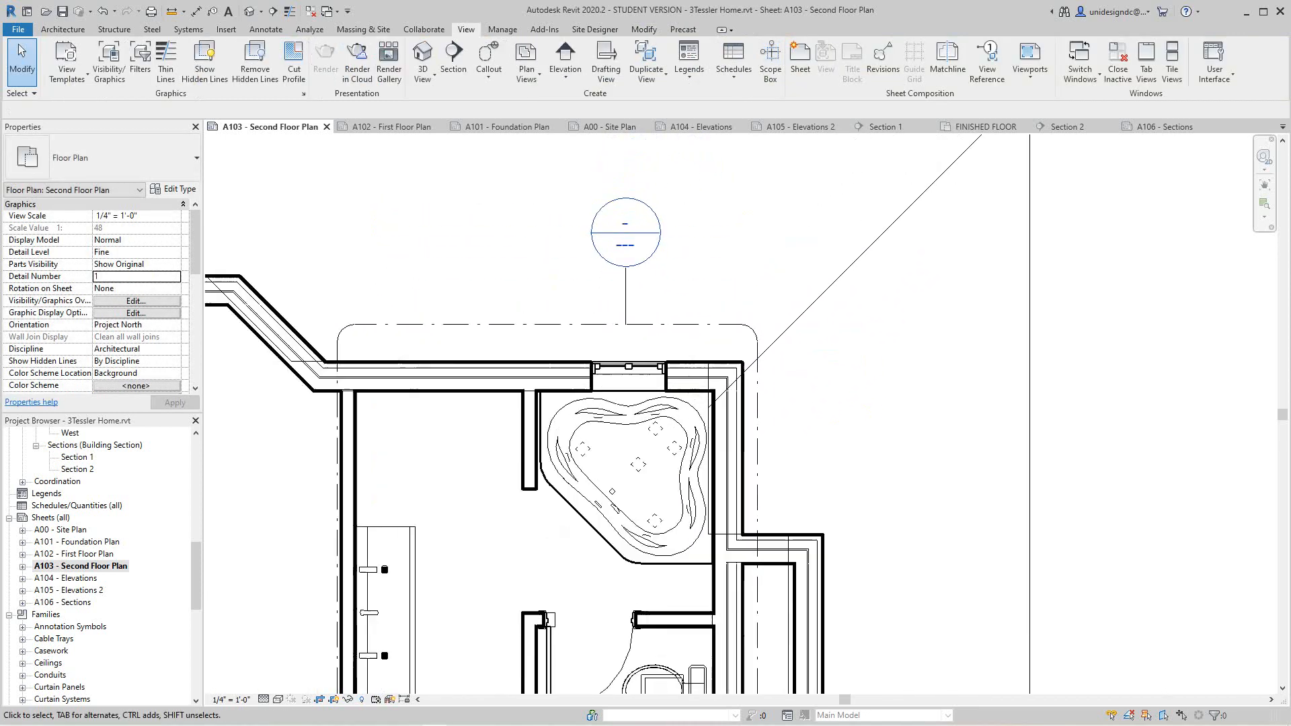
scroll(641, 254, "up", 2)
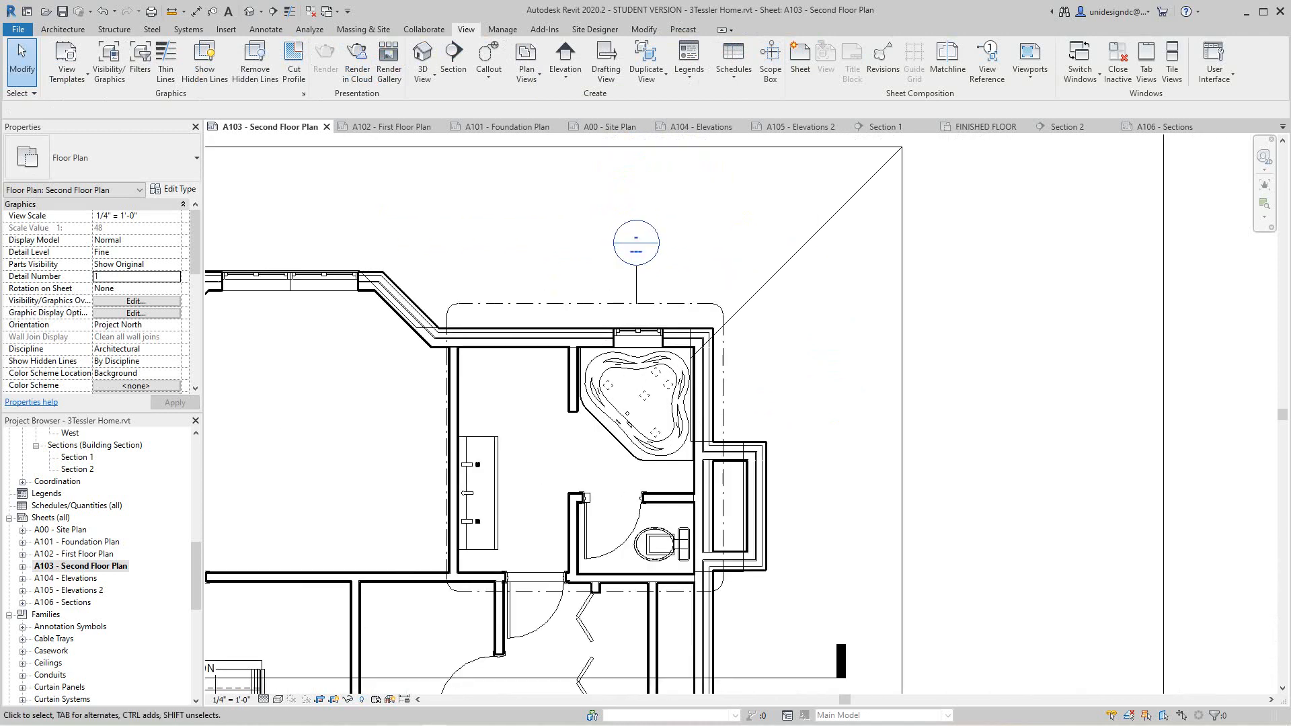
double_click(641, 252)
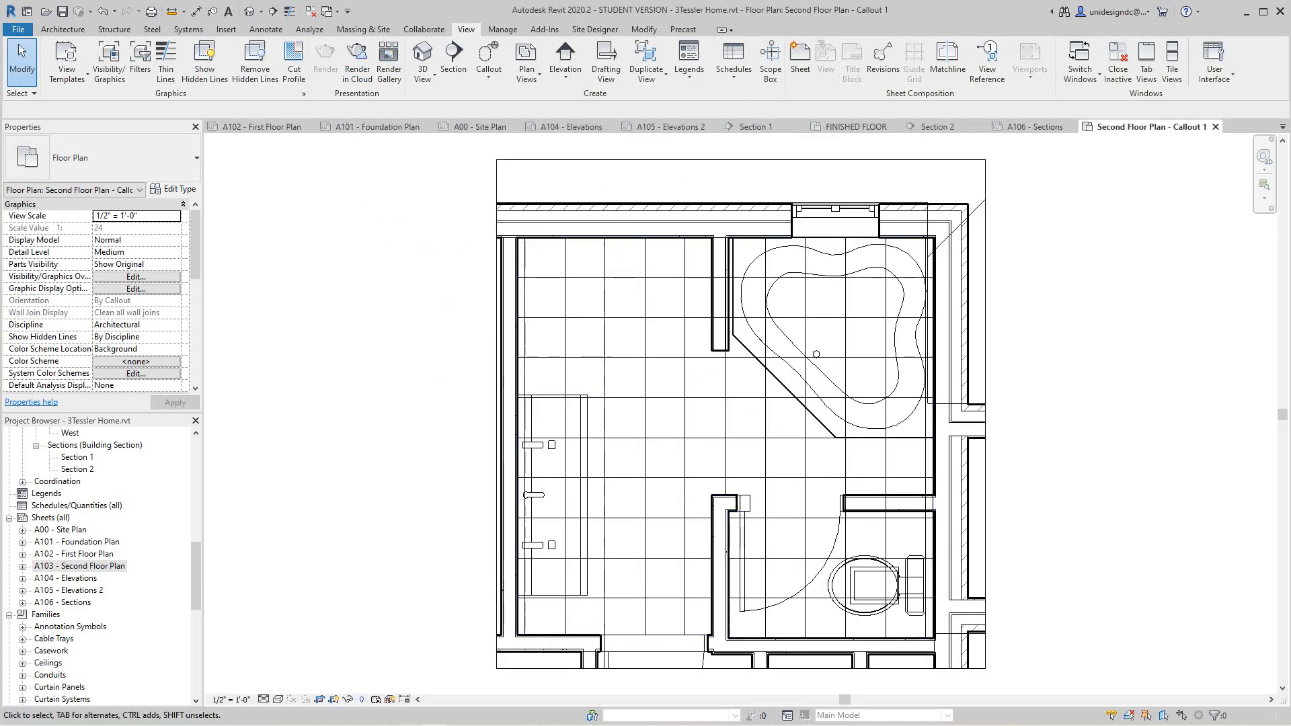
scroll(1004, 455, "down", 1)
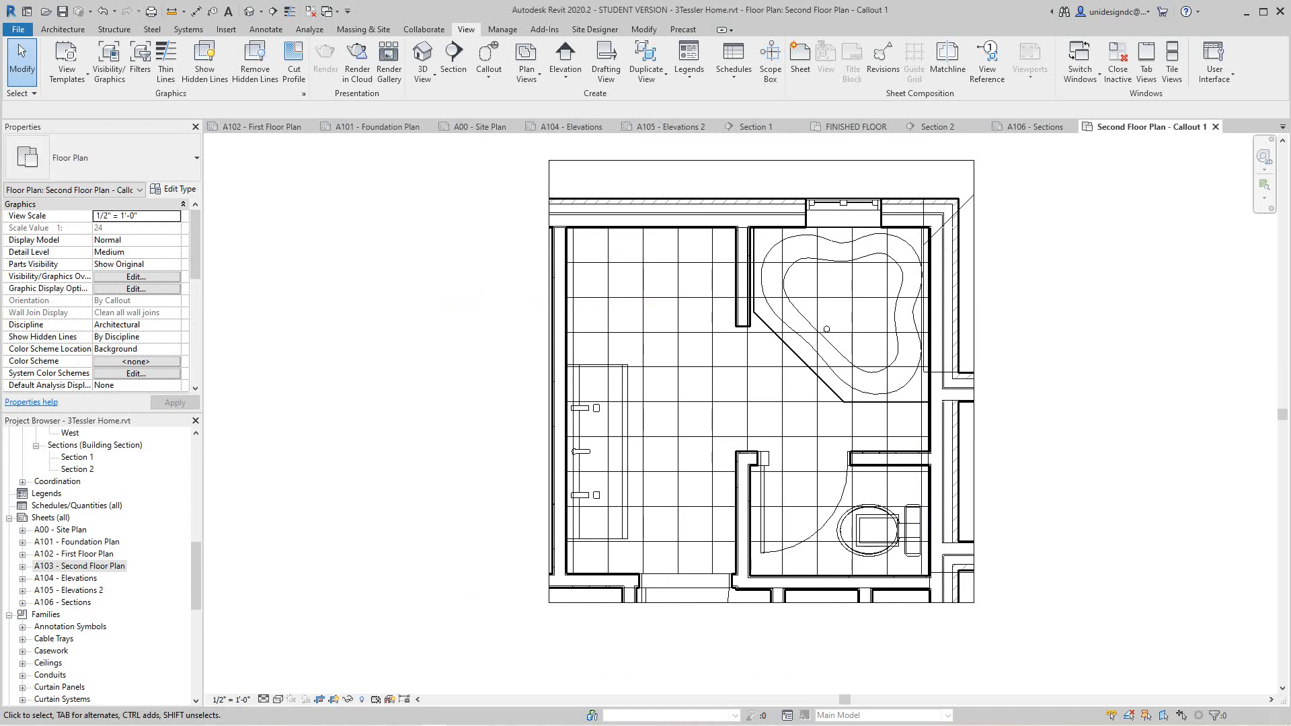
scroll(790, 491, "up", 3)
scroll(778, 462, "down", 2)
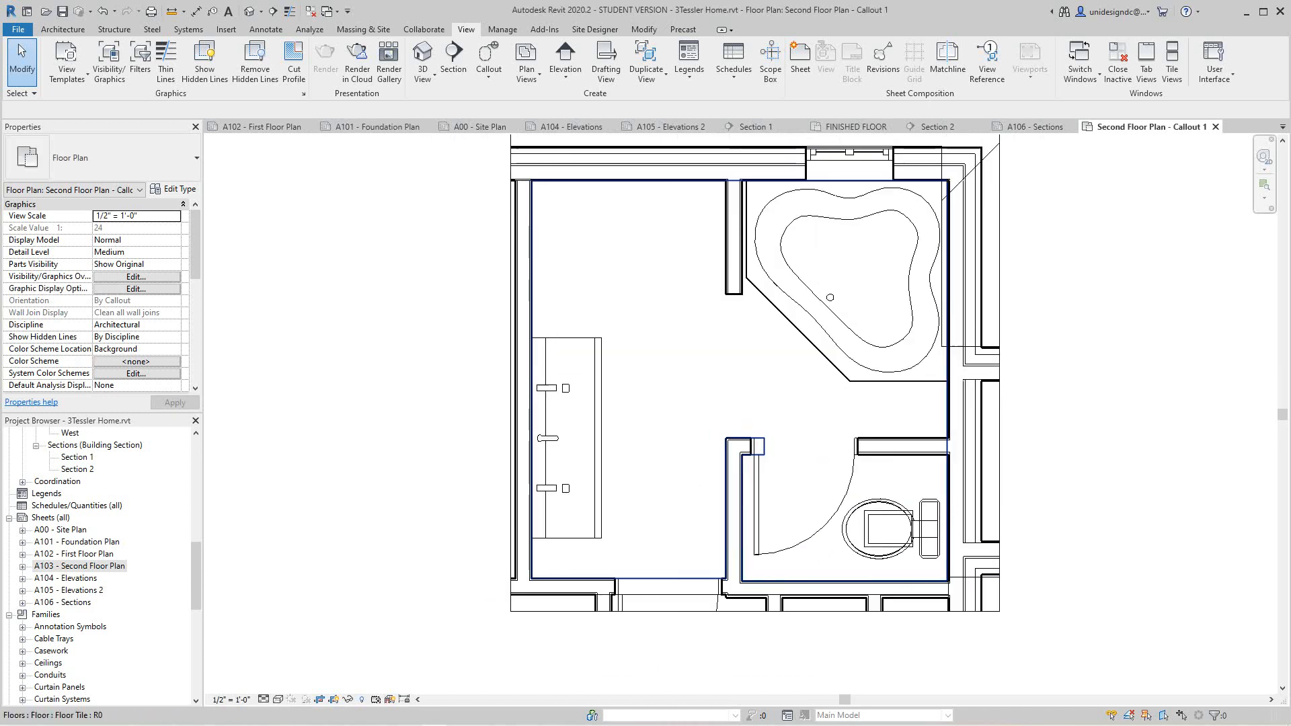
scroll(772, 464, "down", 3)
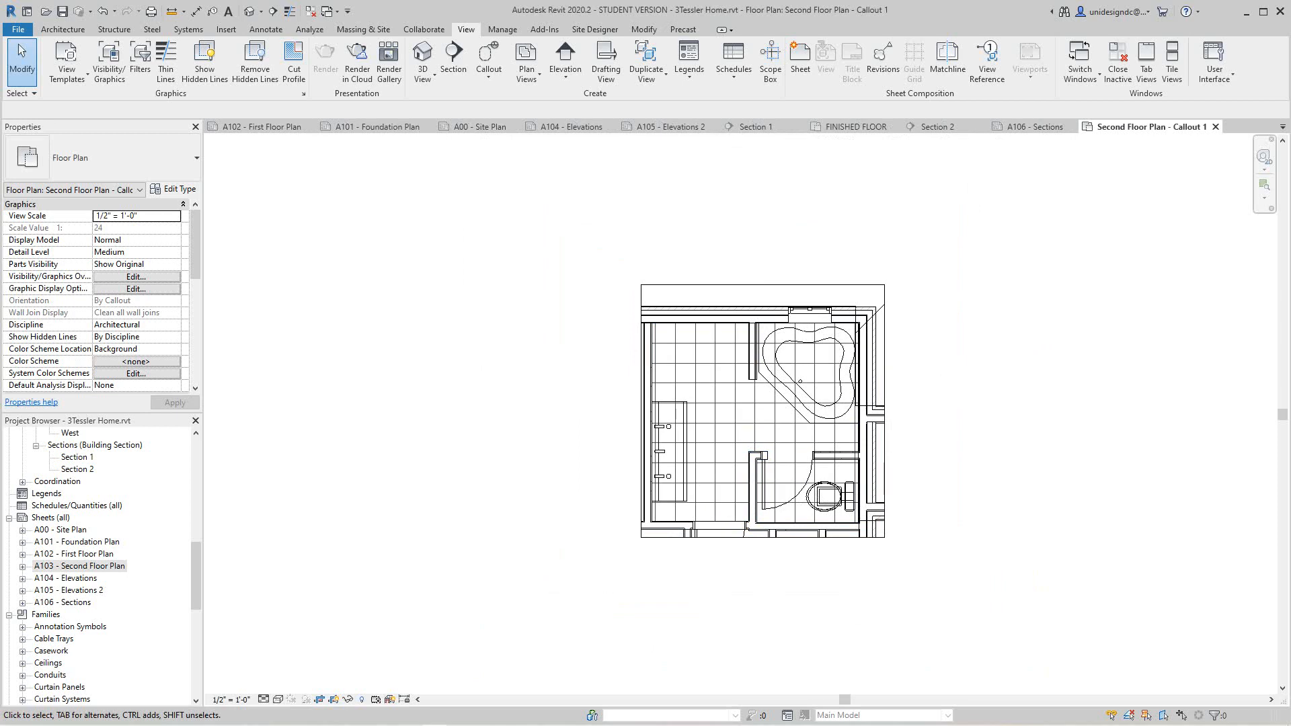
left_click(1216, 126)
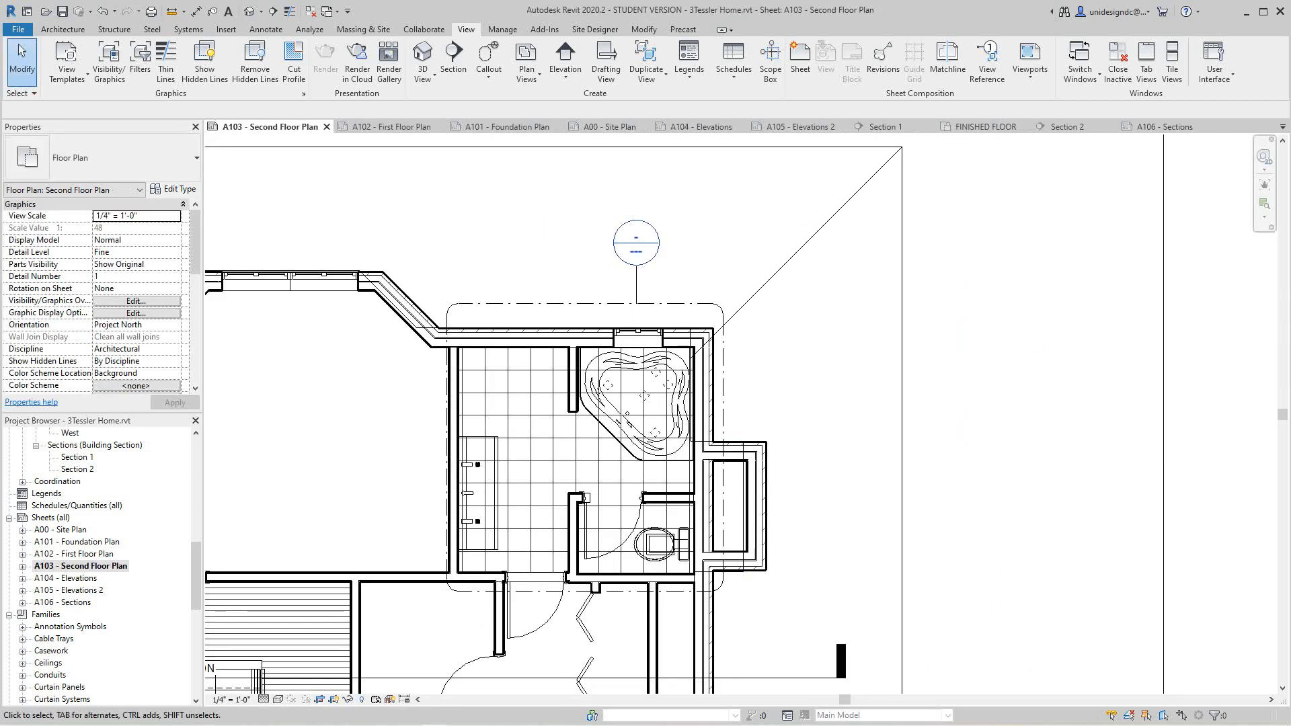
Step: Create a rectangular callout around the other second-floor bathroom, enclosing its tub, toilet, vanity and adjoining tiled closet
scroll(805, 352, "down", 3)
middle_click_drag(805, 352, 935, 341)
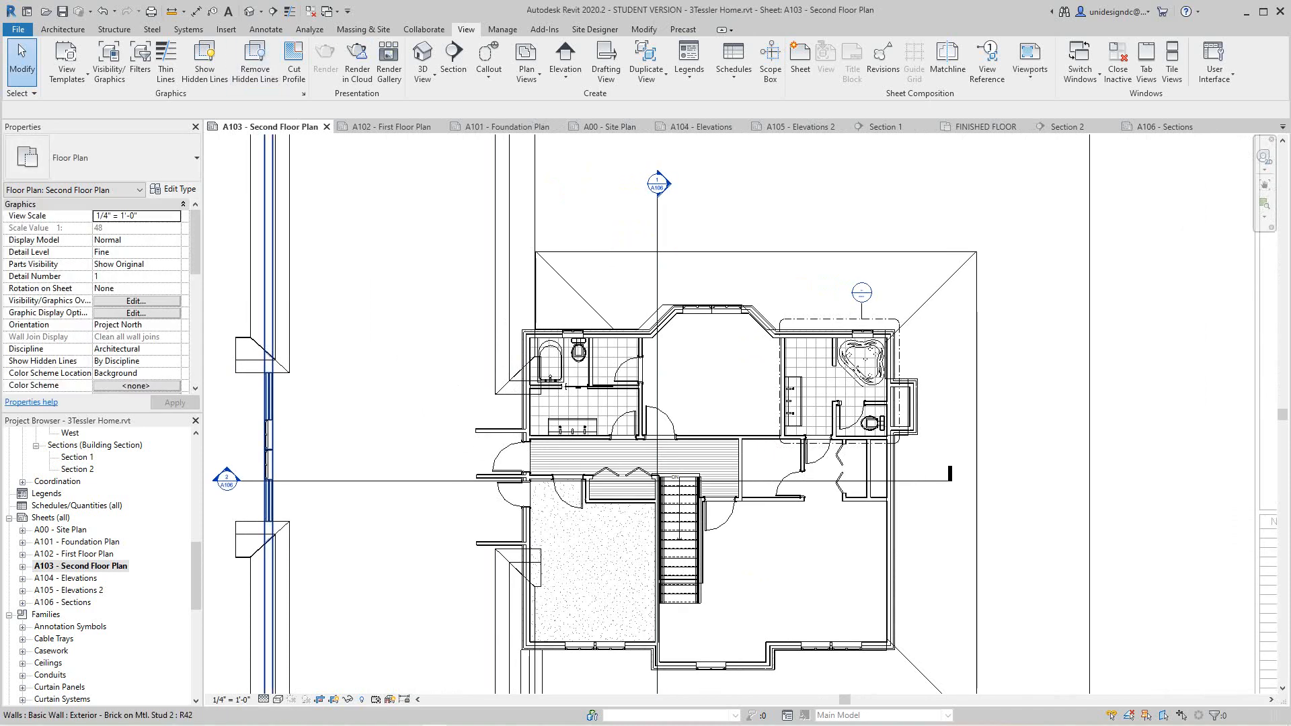
left_click(489, 57)
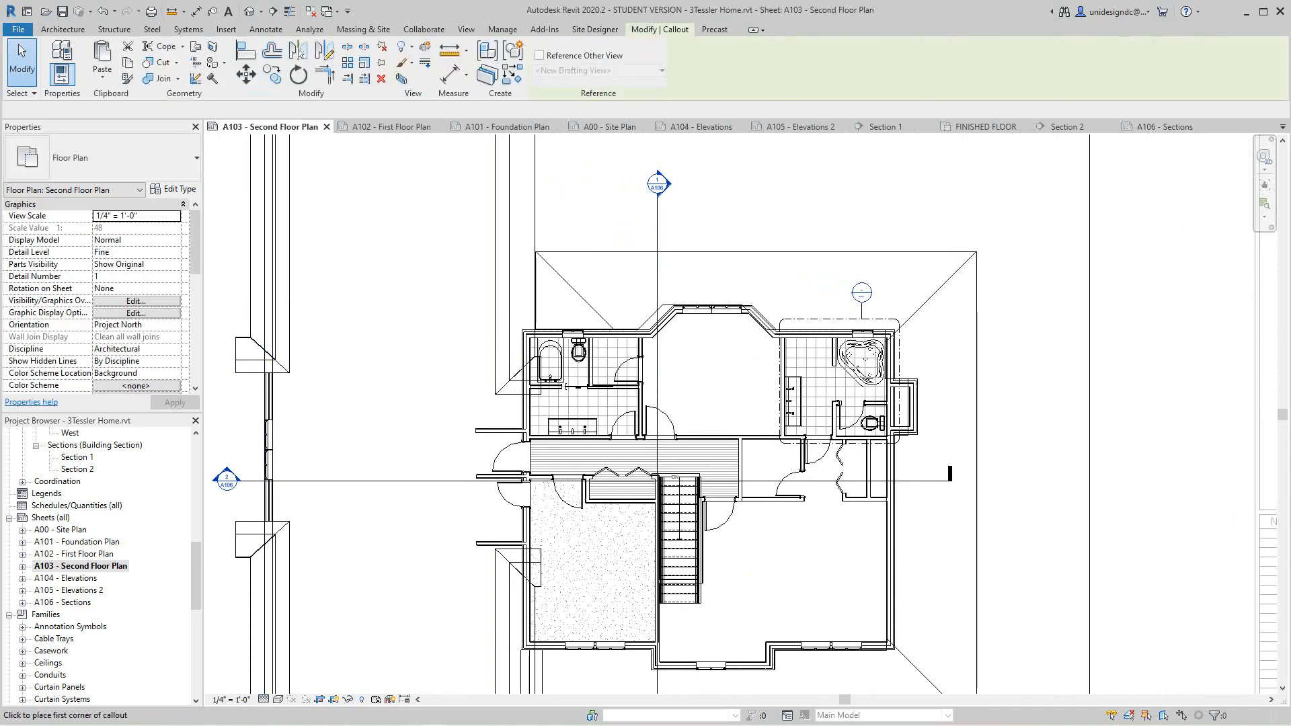
left_click(505, 430)
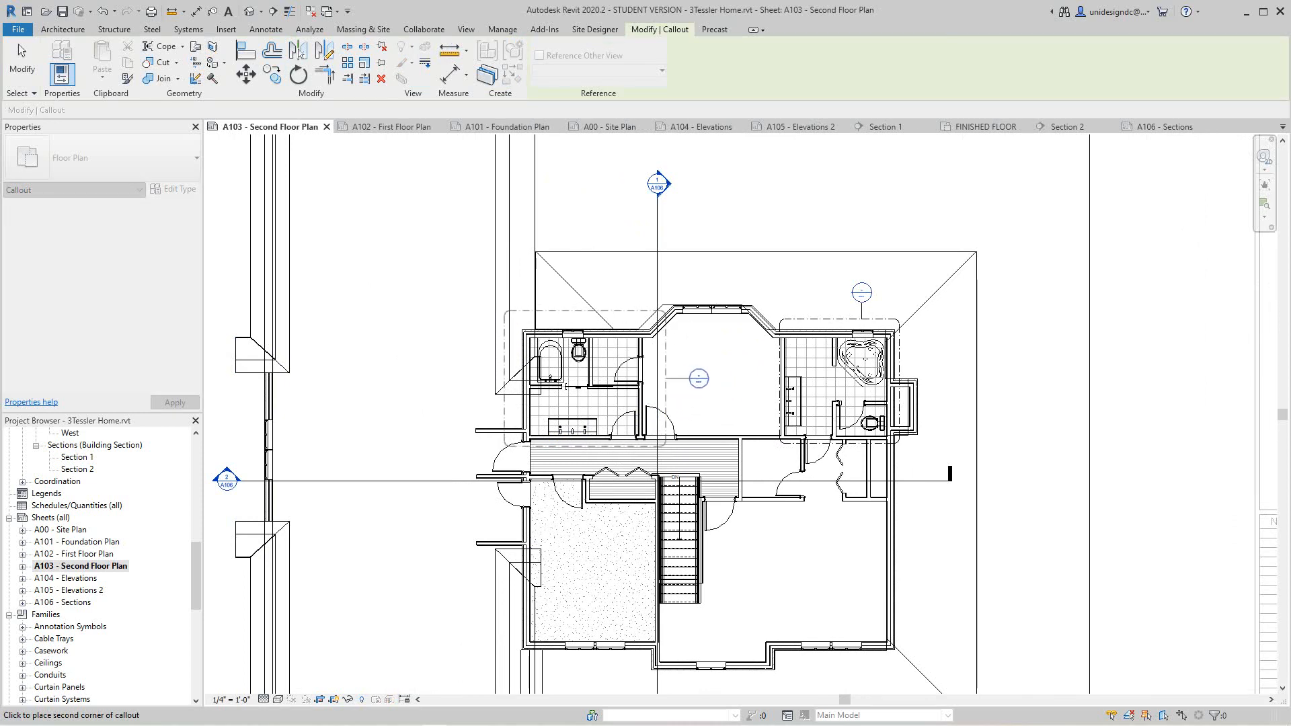
left_click(666, 311)
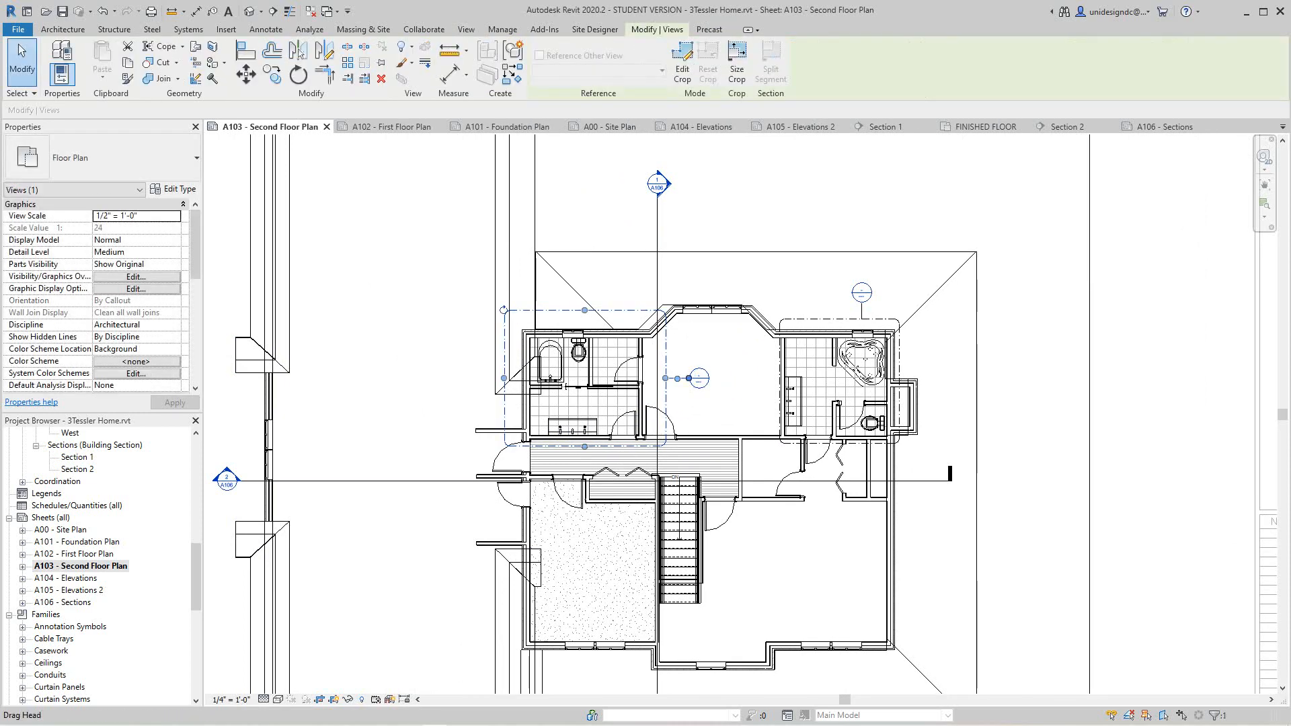
Step: Move the second bathroom callout's bubble out of the adjacent bedroom to the open area west of the bathroom's outer wall
left_click_drag(700, 378, 695, 352)
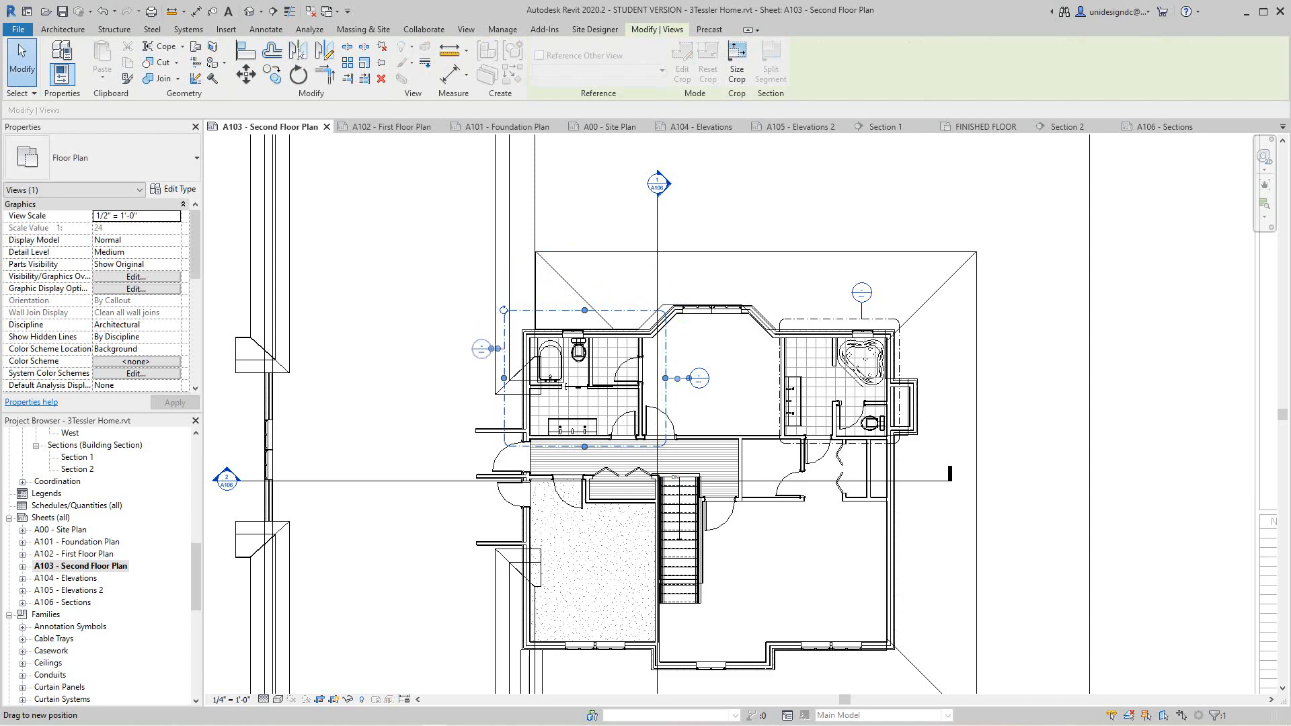
left_click_drag(481, 388, 465, 392)
key("Escape")
scroll(409, 312, "down", 2)
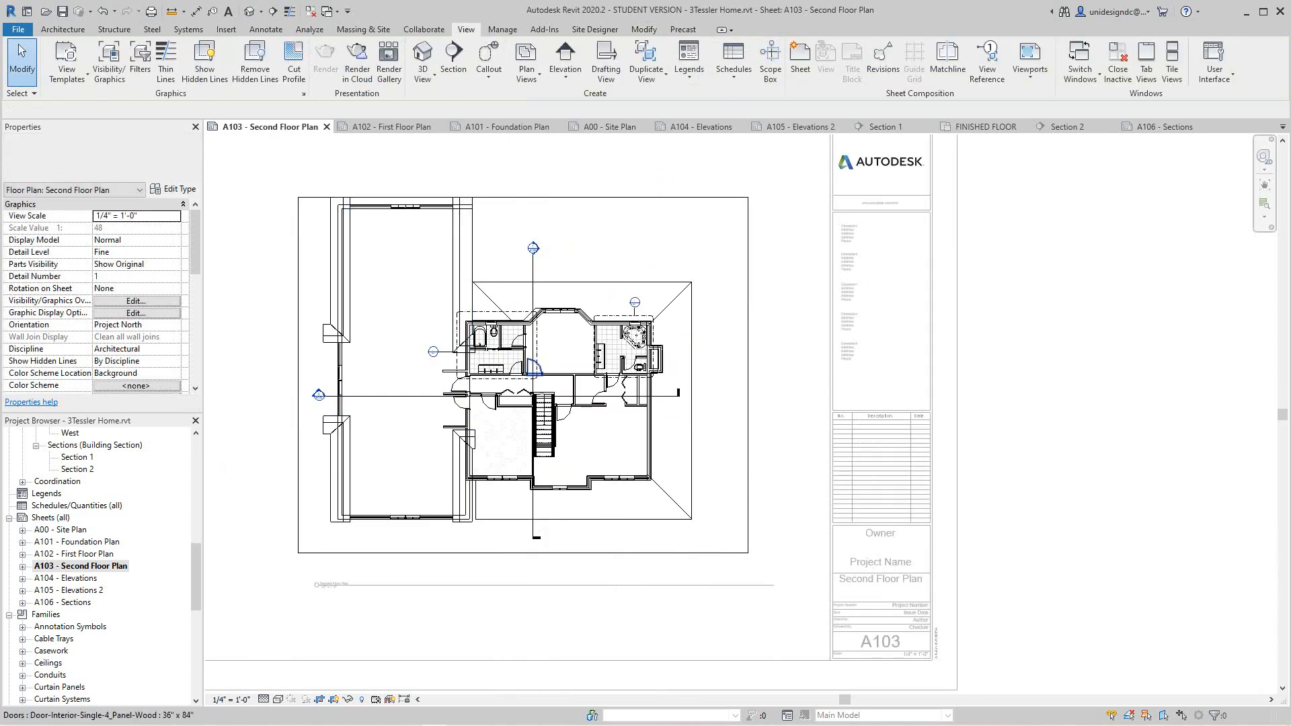
scroll(532, 404, "down", 2)
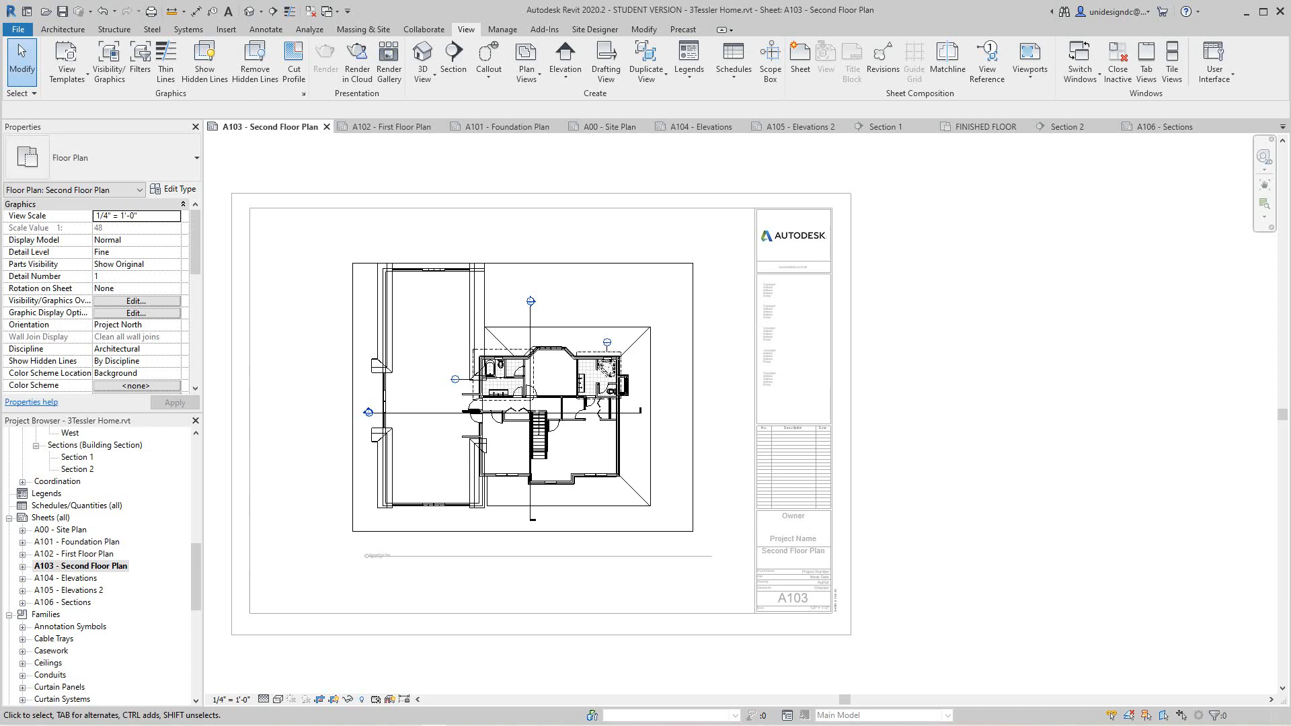
Step: Open the A106 - Sections sheet and examine the layout of its two building sections
double_click(63, 602)
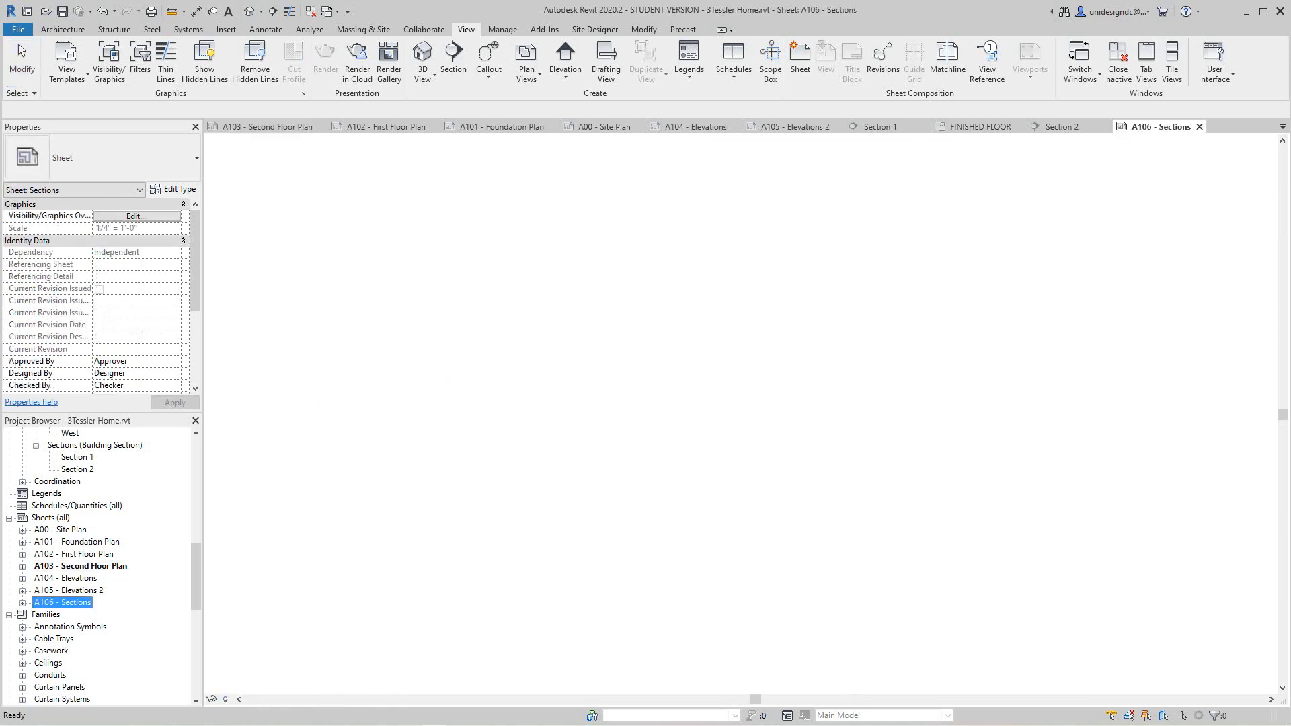
scroll(663, 477, "down", 2)
scroll(656, 445, "up", 3)
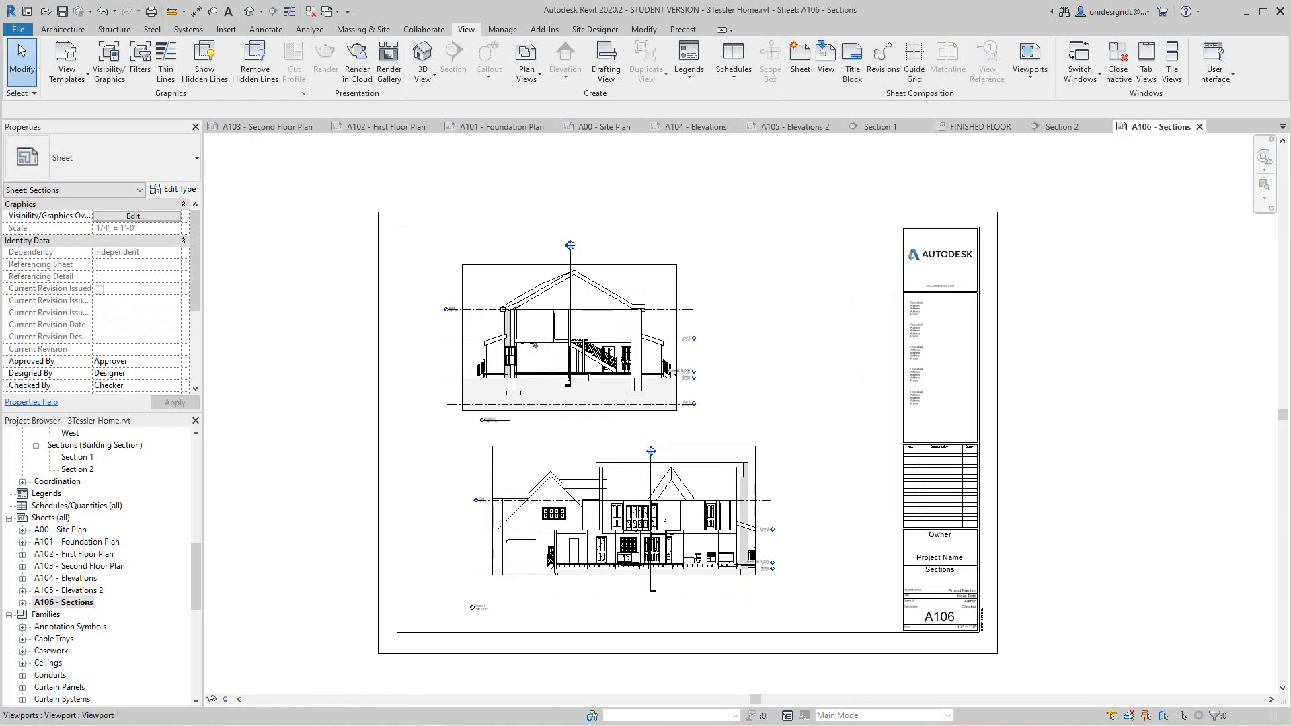
scroll(693, 463, "down", 2)
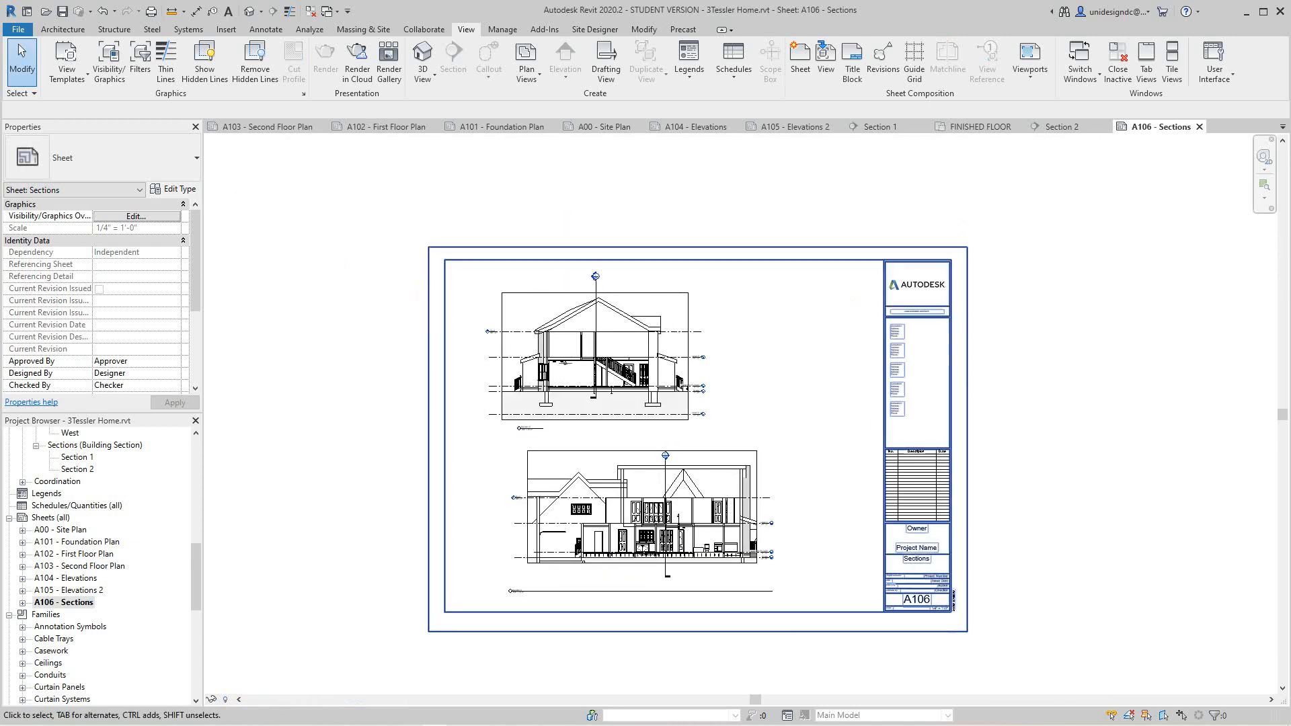
scroll(1186, 572, "down", 2)
scroll(638, 541, "down", 2)
middle_click(638, 541)
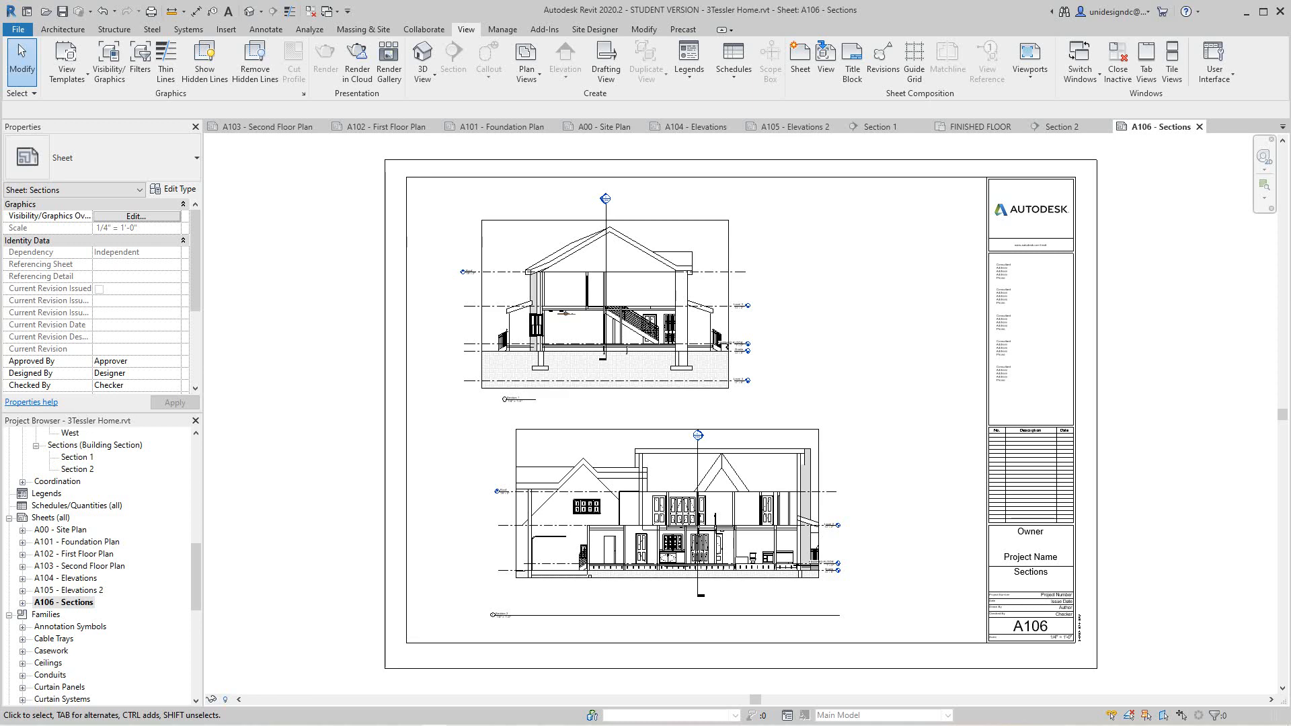
Step: Create a new sheet, A107, using the E1 30 x 42 Horizontal title block
left_click(50, 518)
right_click(51, 517)
left_click(87, 526)
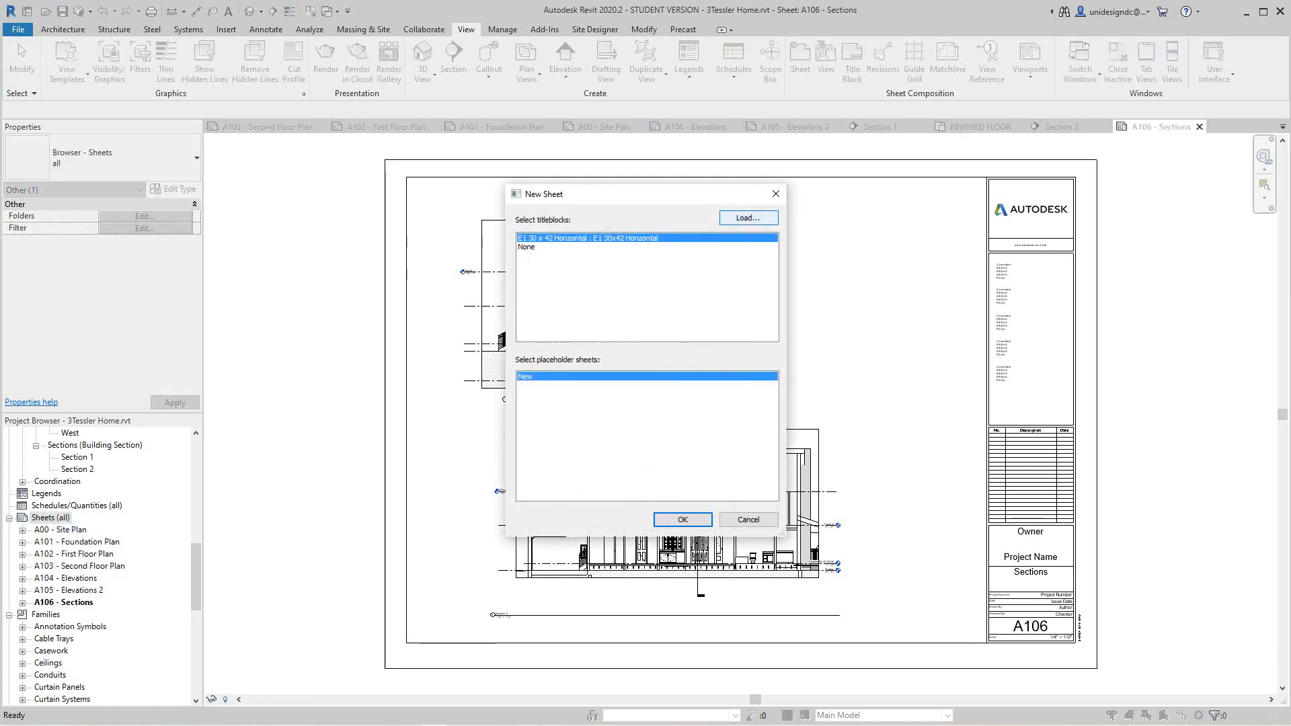
left_click(749, 217)
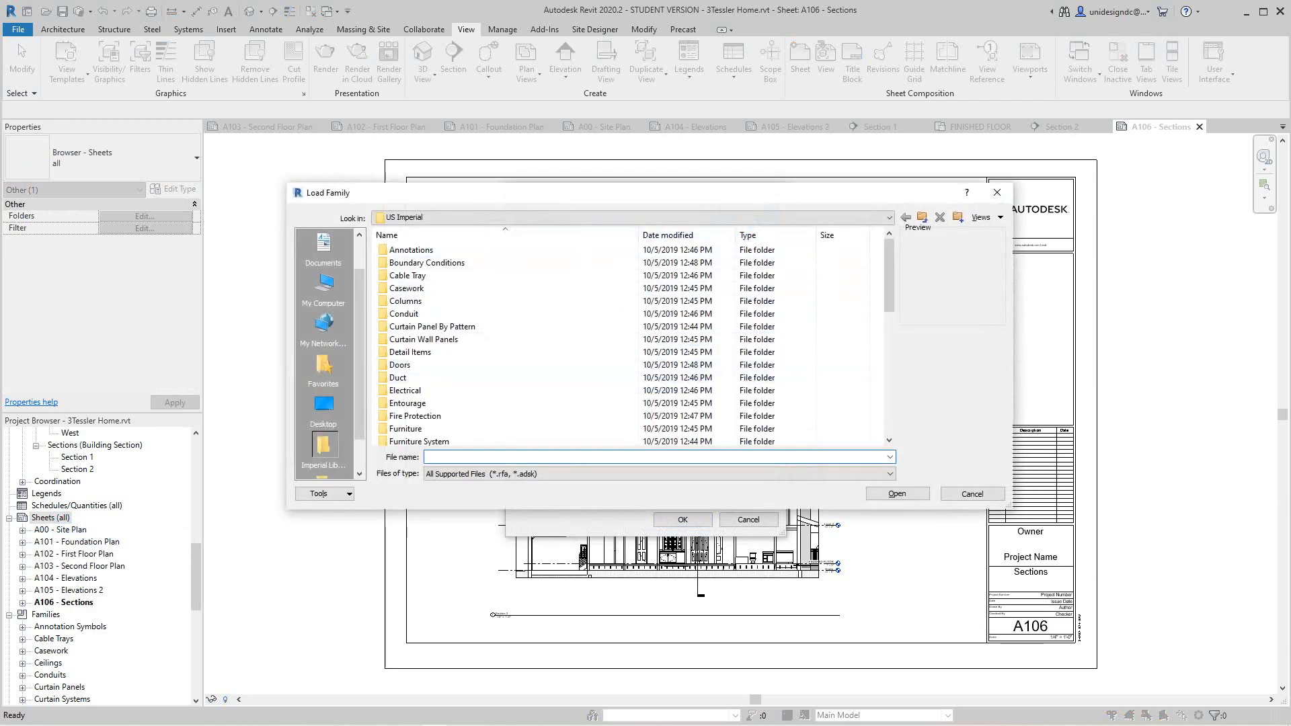
left_click(997, 192)
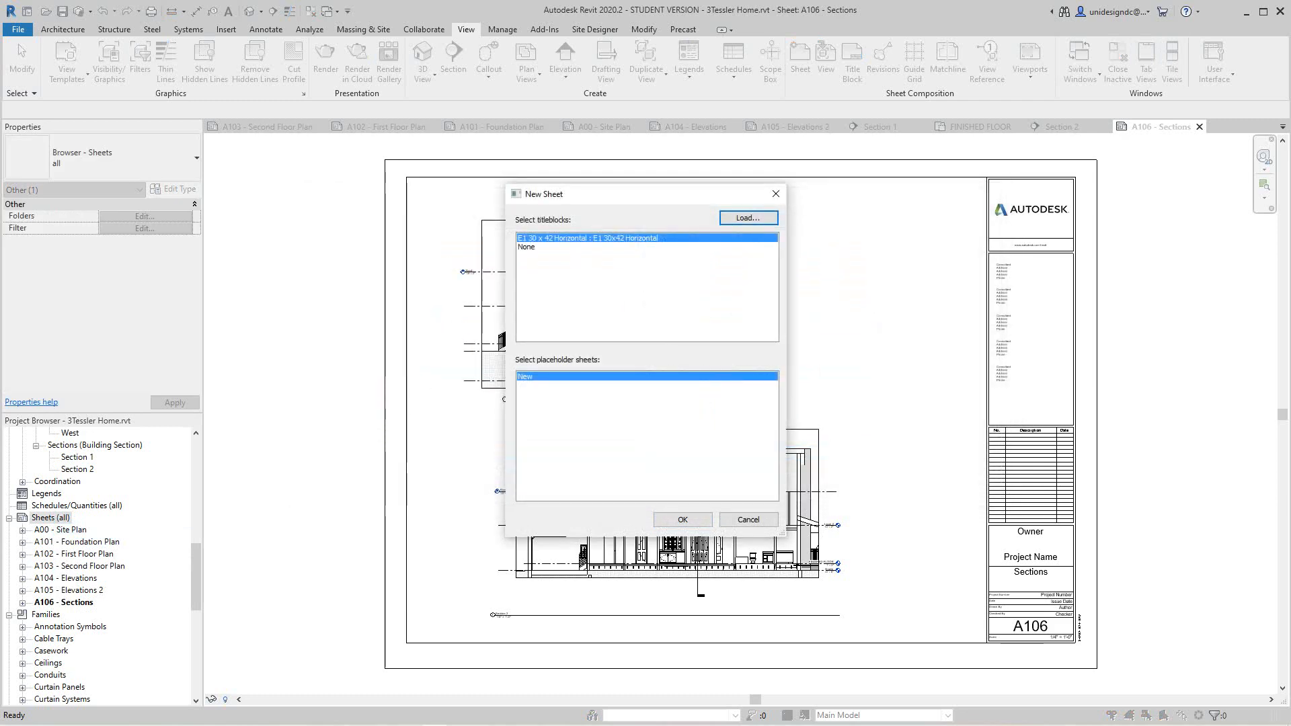
key("Return")
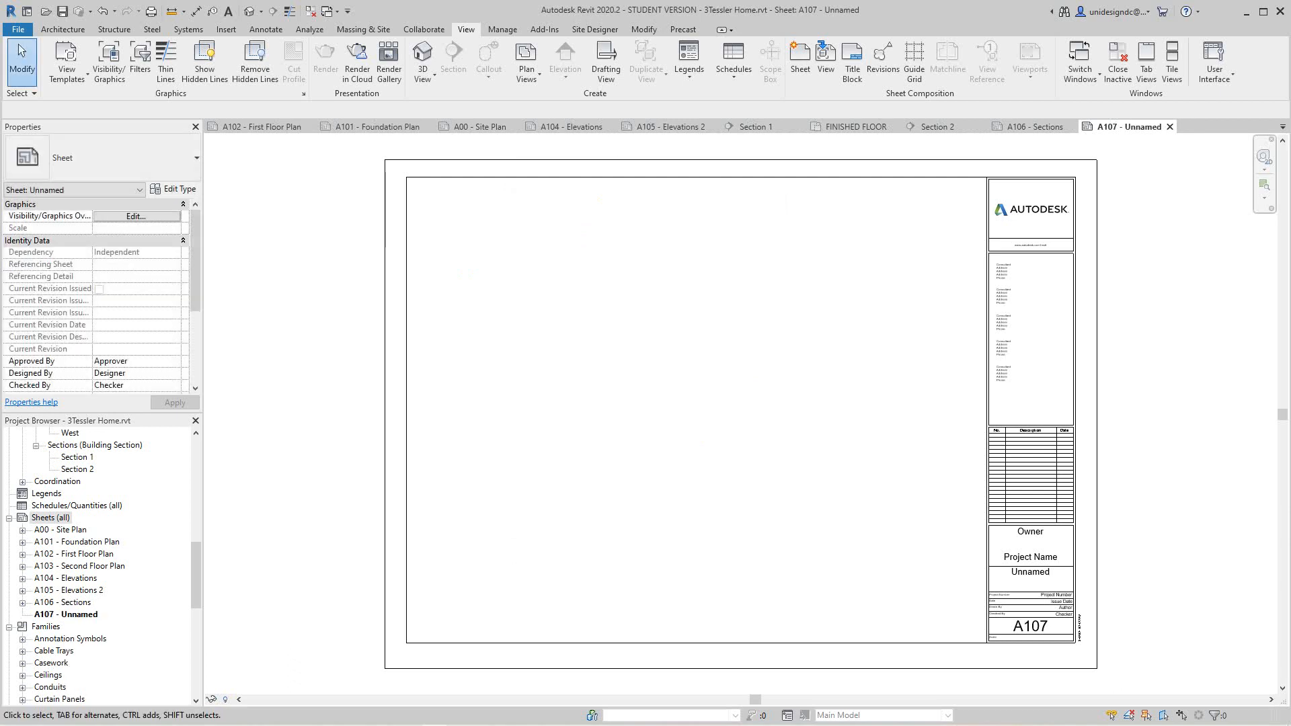
Step: Place the First Floor Plan - Callout 1 view on the A107 sheet, with the kitchen in the upper-left part of the drawing area
scroll(101, 567, "up", 5)
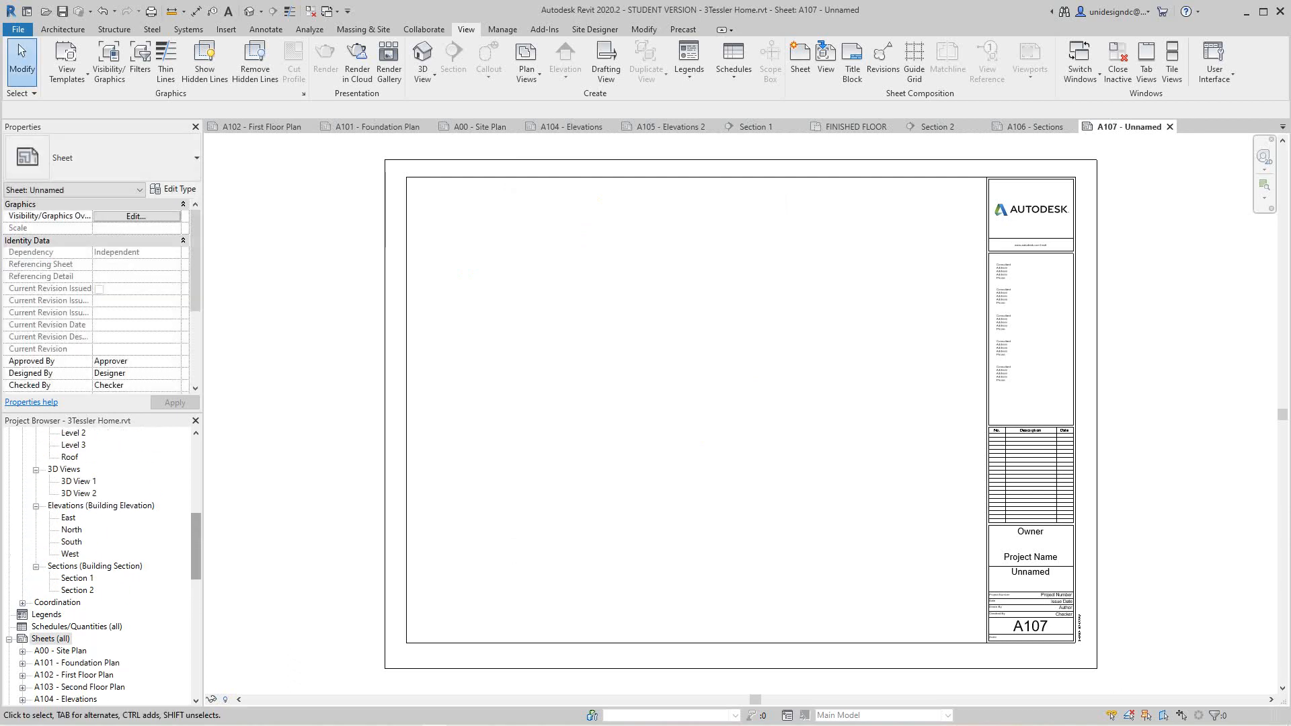
scroll(100, 567, "up", 3)
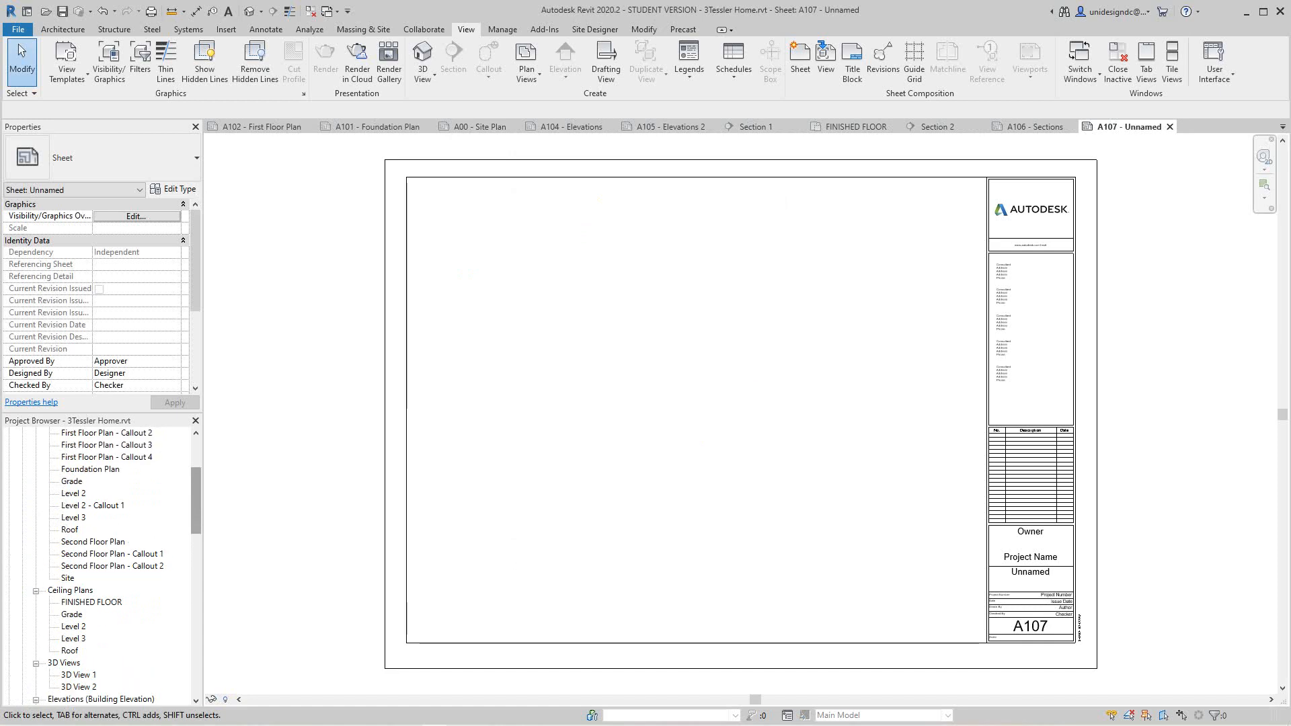
scroll(101, 567, "up", 1)
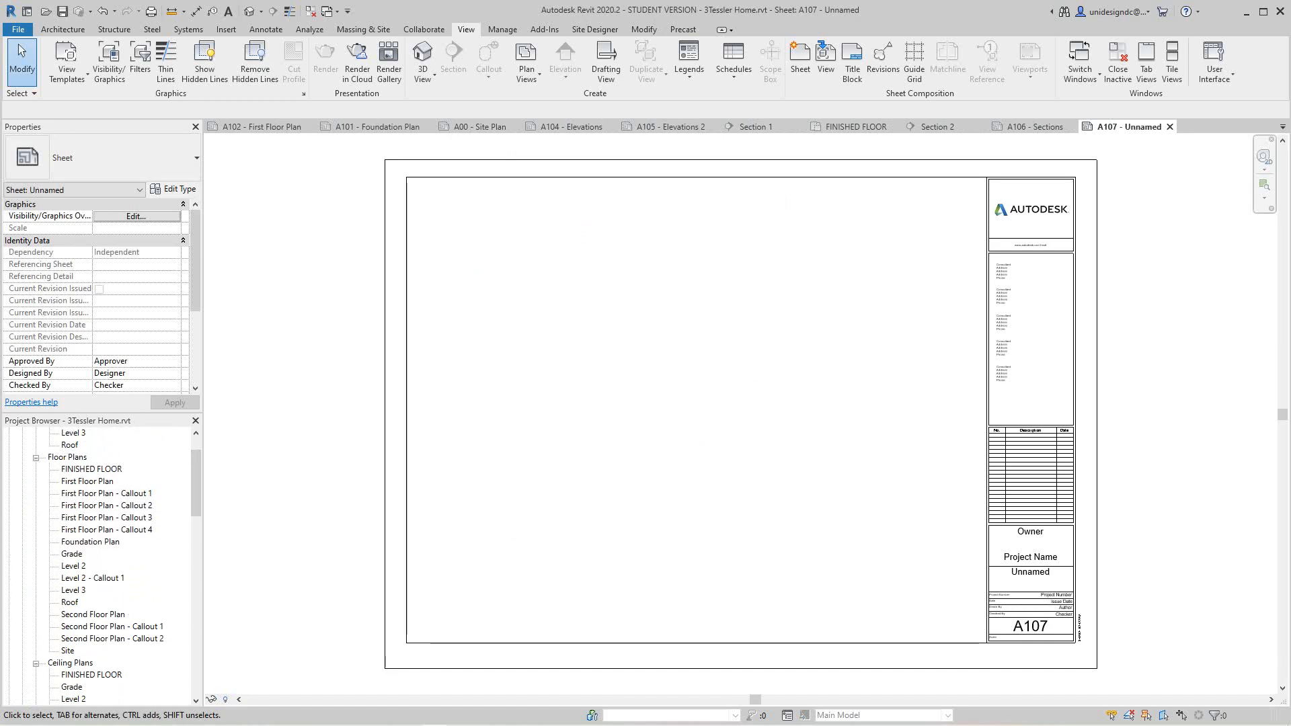
scroll(101, 567, "up", 1)
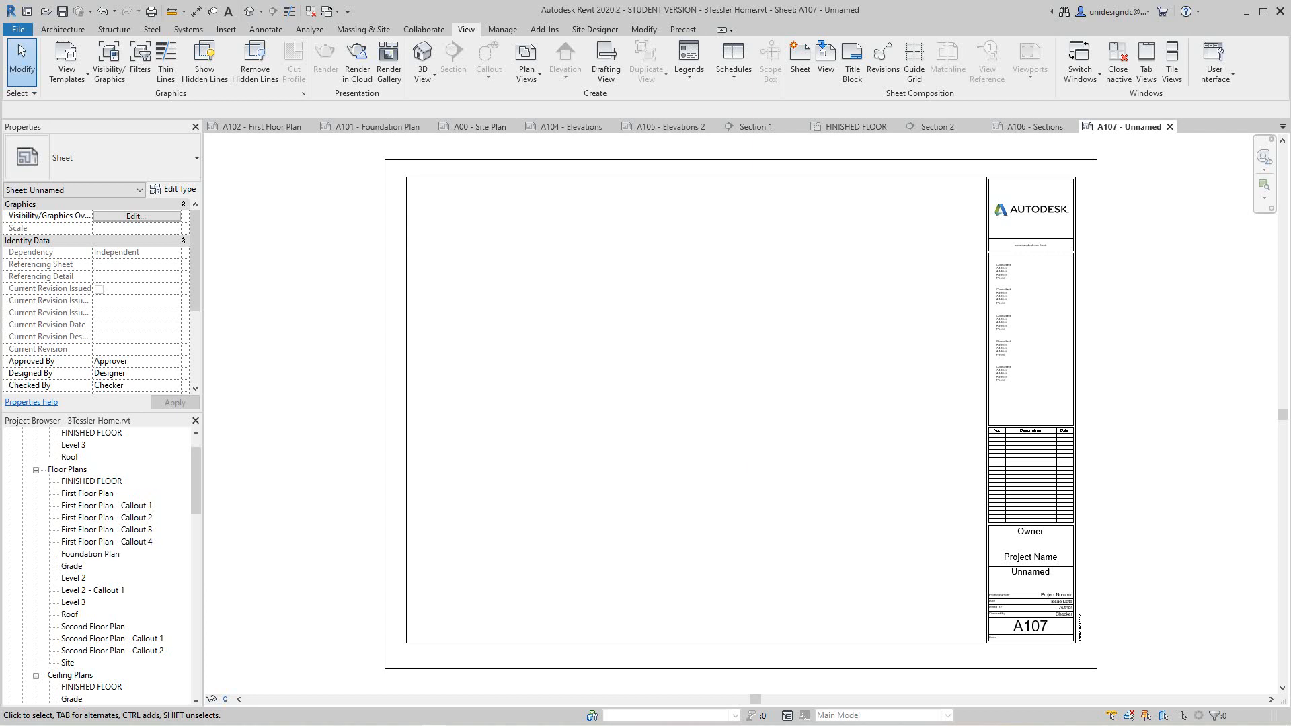
left_click(107, 505)
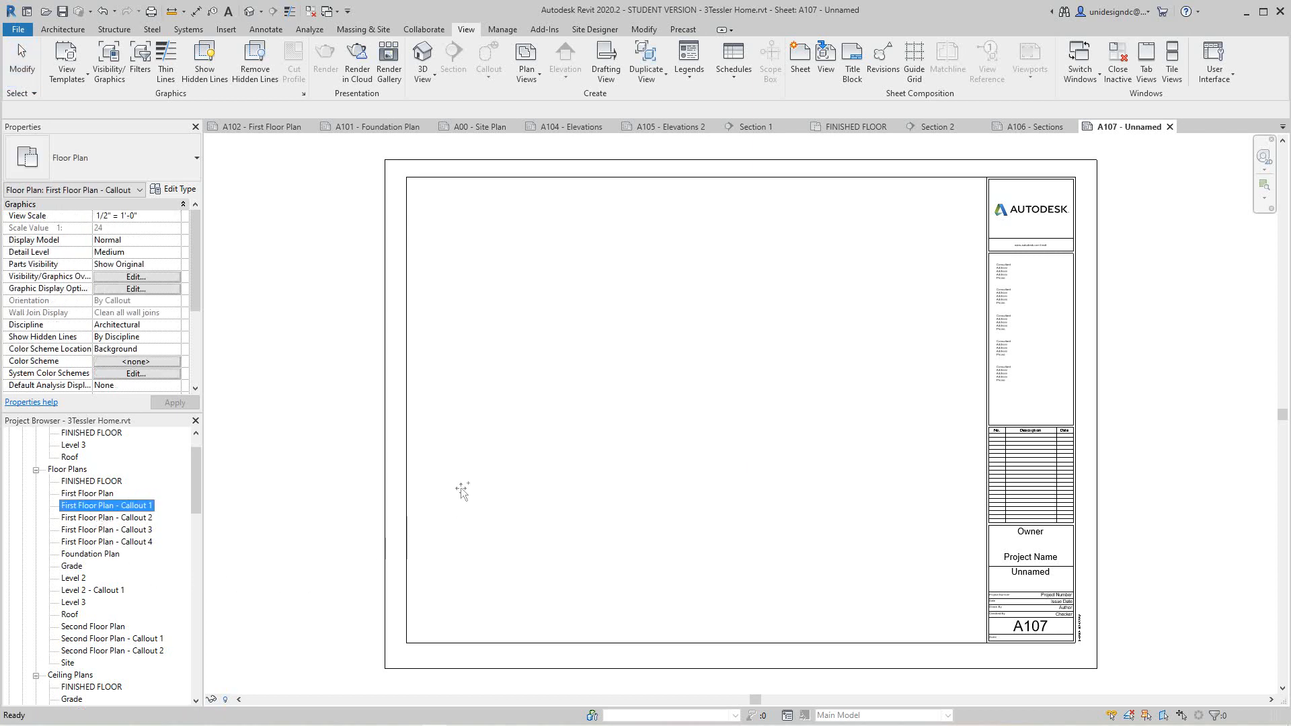
left_click_drag(106, 505, 518, 284)
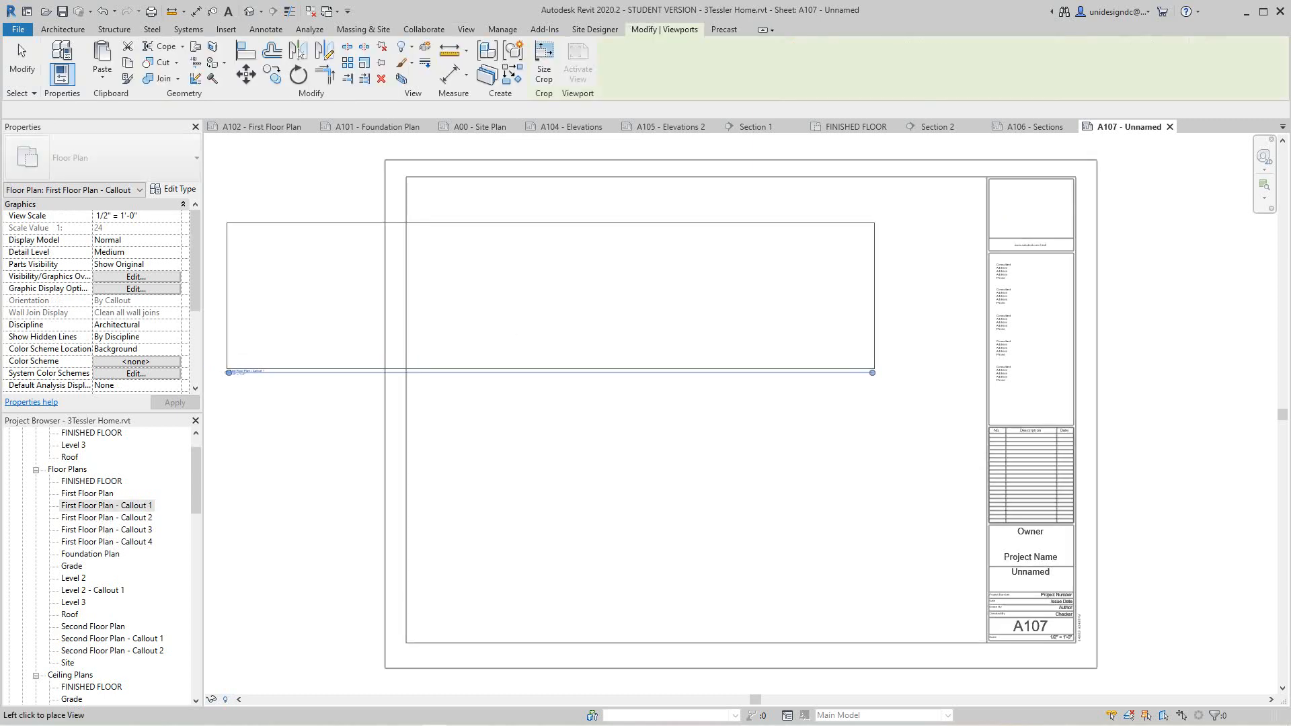
left_click(550, 297)
scroll(550, 297, "up", 2)
scroll(569, 322, "down", 5)
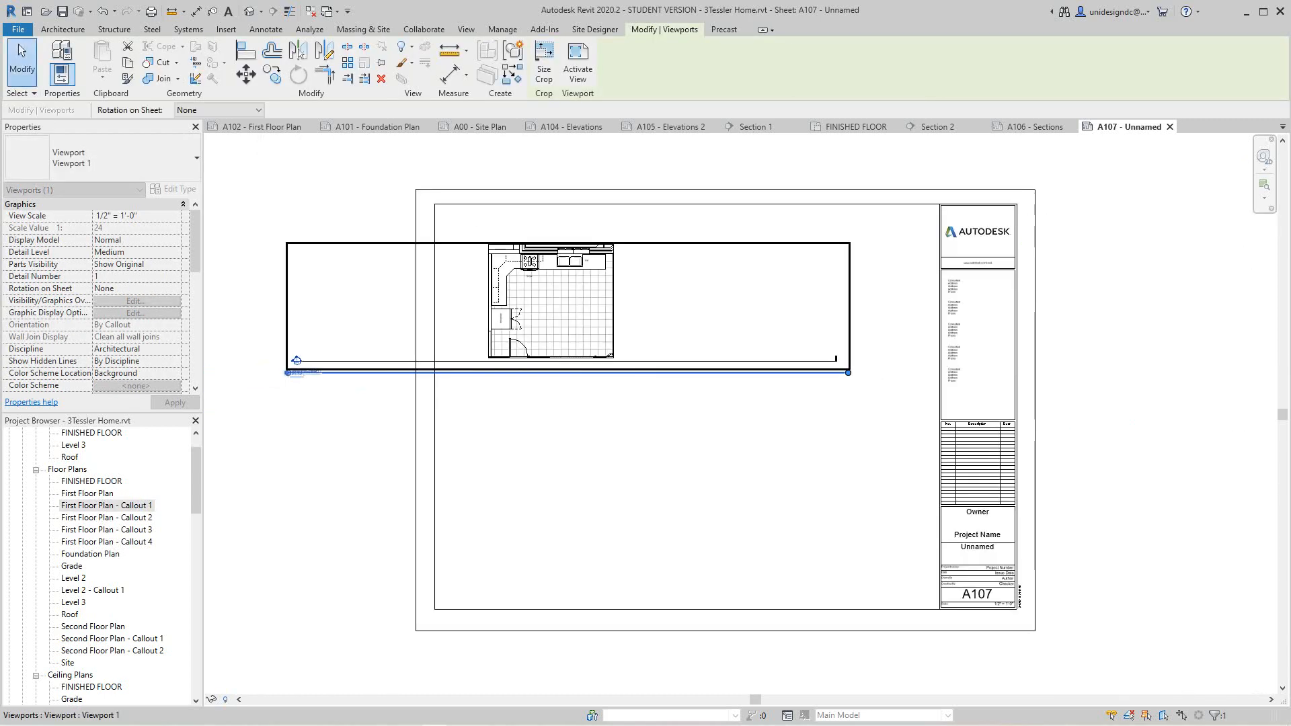
scroll(648, 326, "up", 1)
key("Escape")
Step: Activate the kitchen callout's viewport on the A107 sheet for editing
scroll(649, 274, "down", 1)
right_click(651, 295)
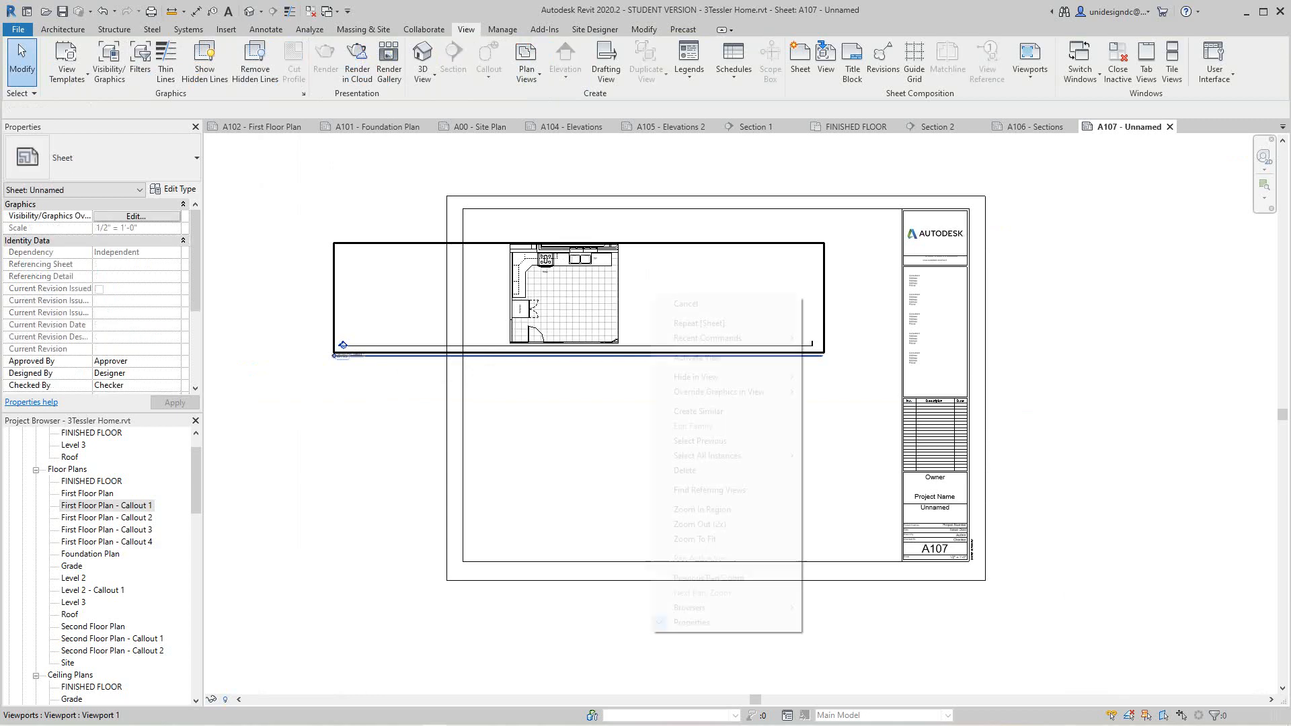
left_click(698, 357)
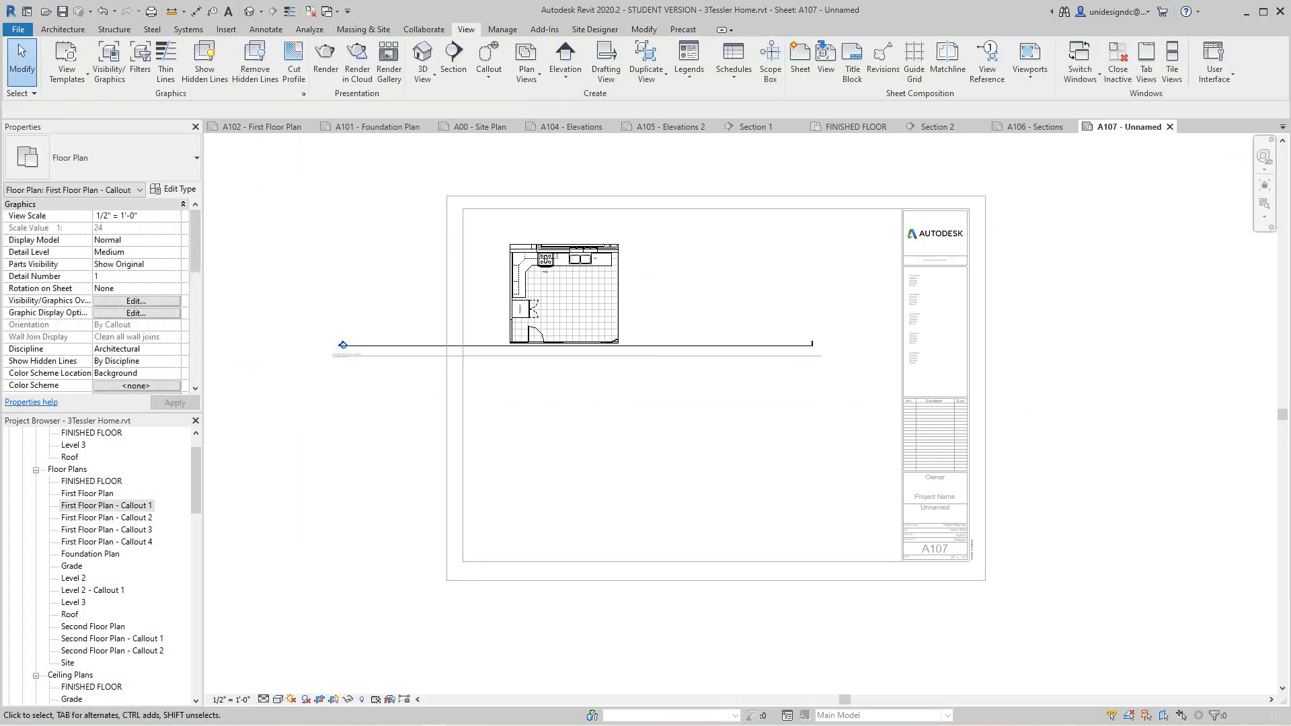
left_click(618, 316)
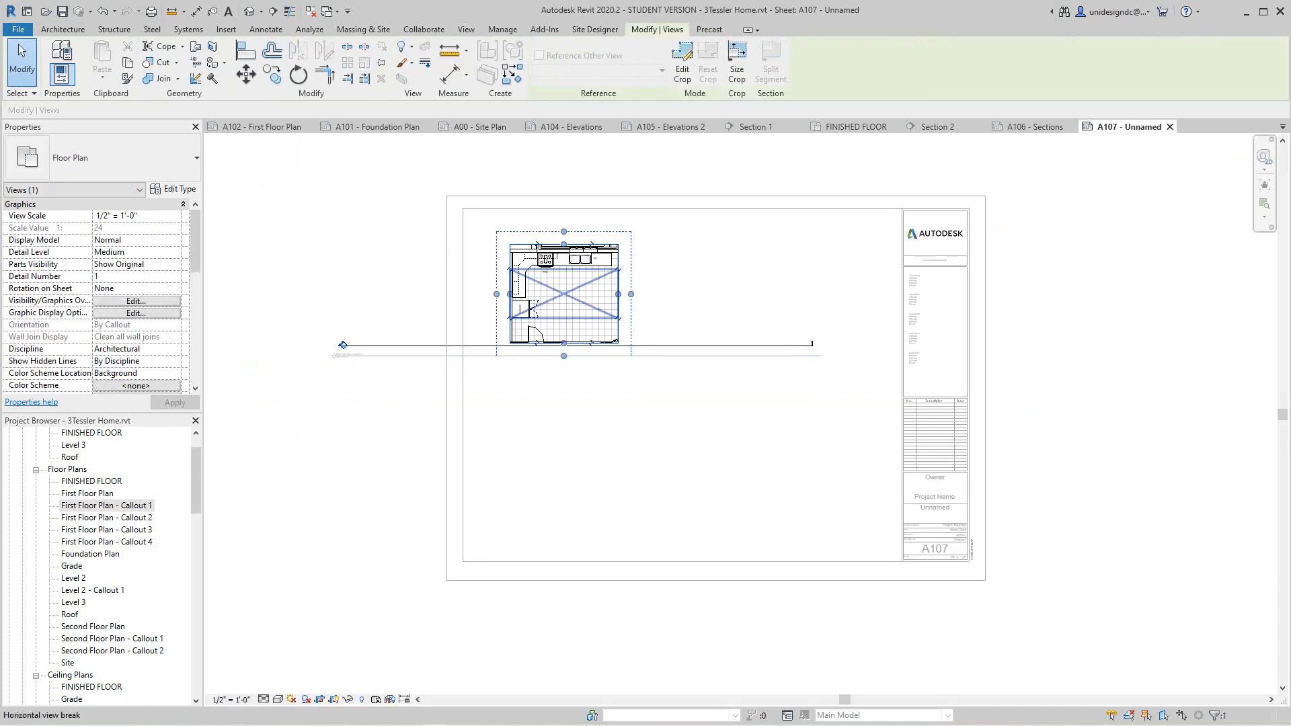
key("Escape")
Step: Try to shorten the Section 2 line by pulling both of its ends in to the kitchen's side walls
left_click(343, 345)
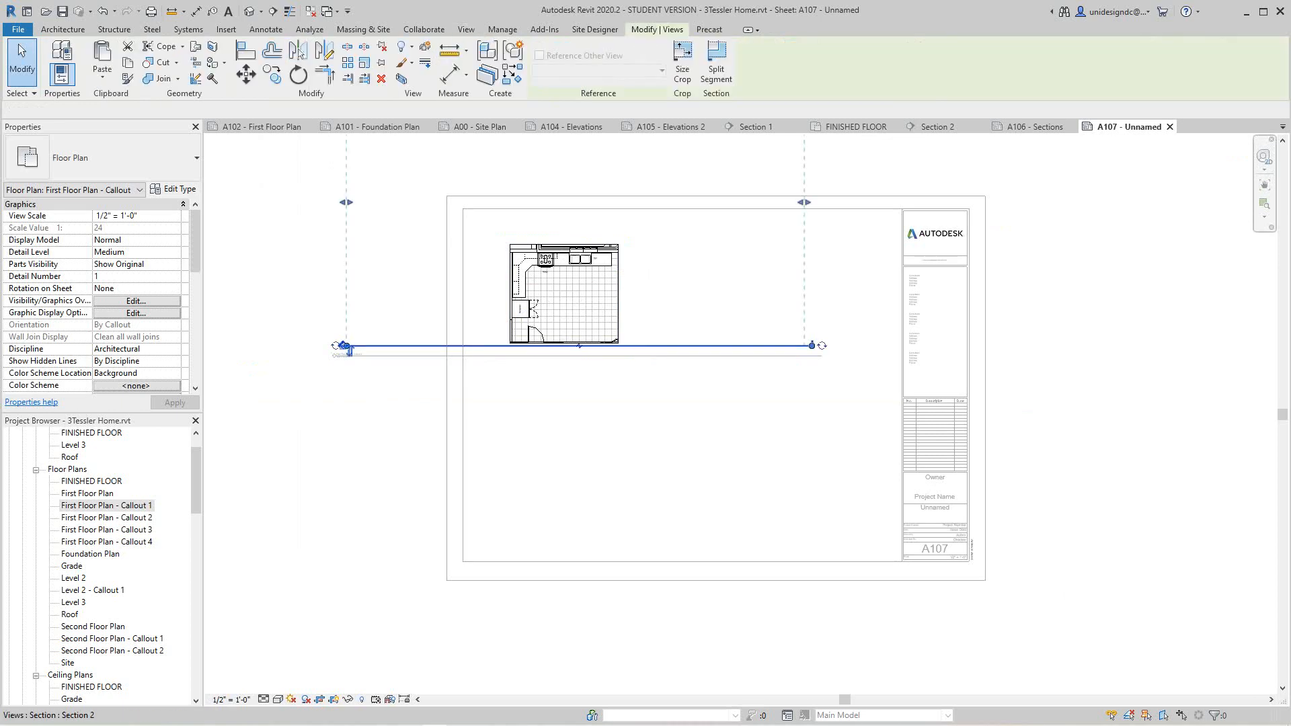
left_click_drag(812, 345, 611, 345)
left_click_drag(345, 346, 476, 345)
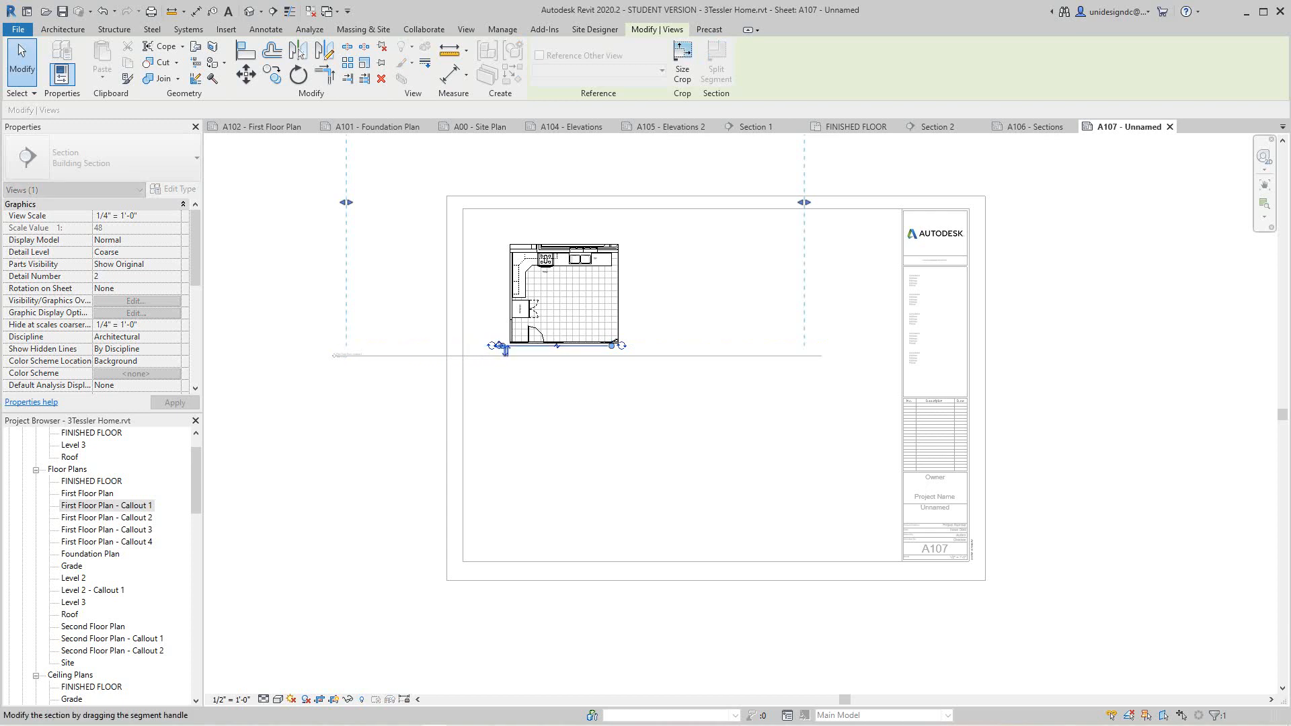
key("Escape")
Step: Undo the changes to both ends of the Section 2 line
scroll(639, 309, "up", 2)
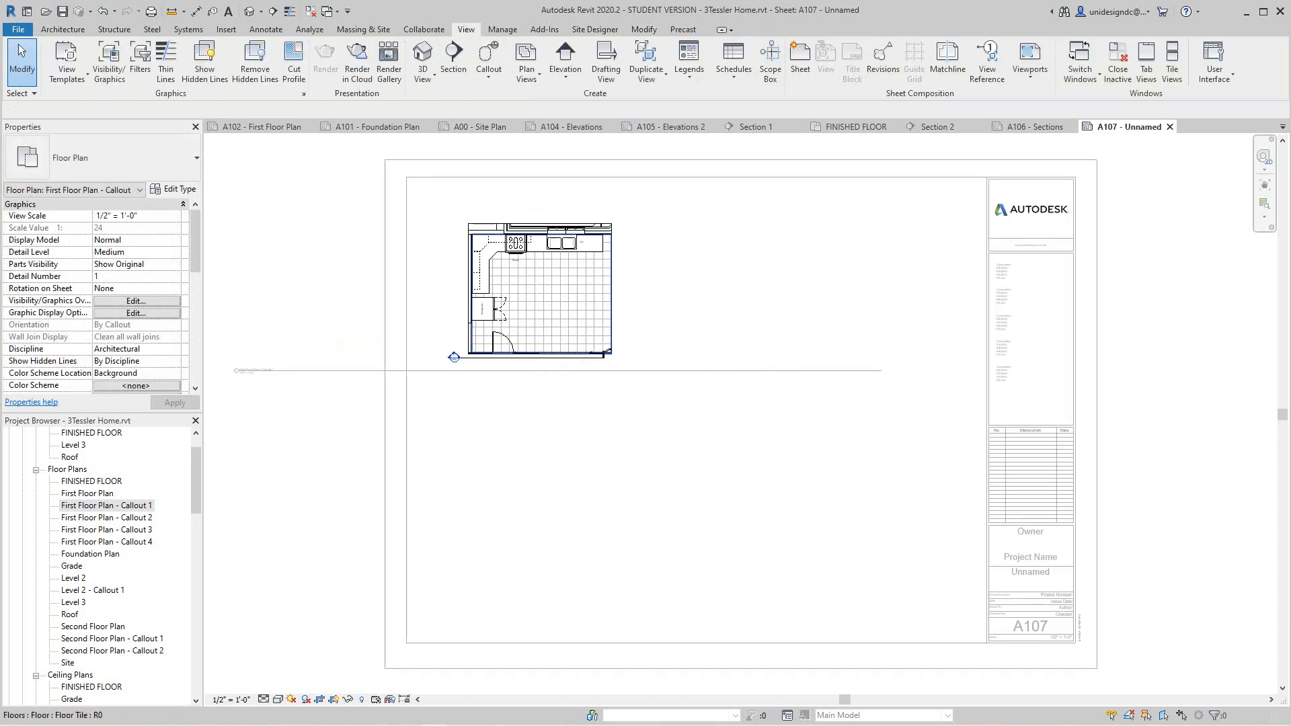
scroll(730, 396, "down", 1)
scroll(355, 276, "up", 1)
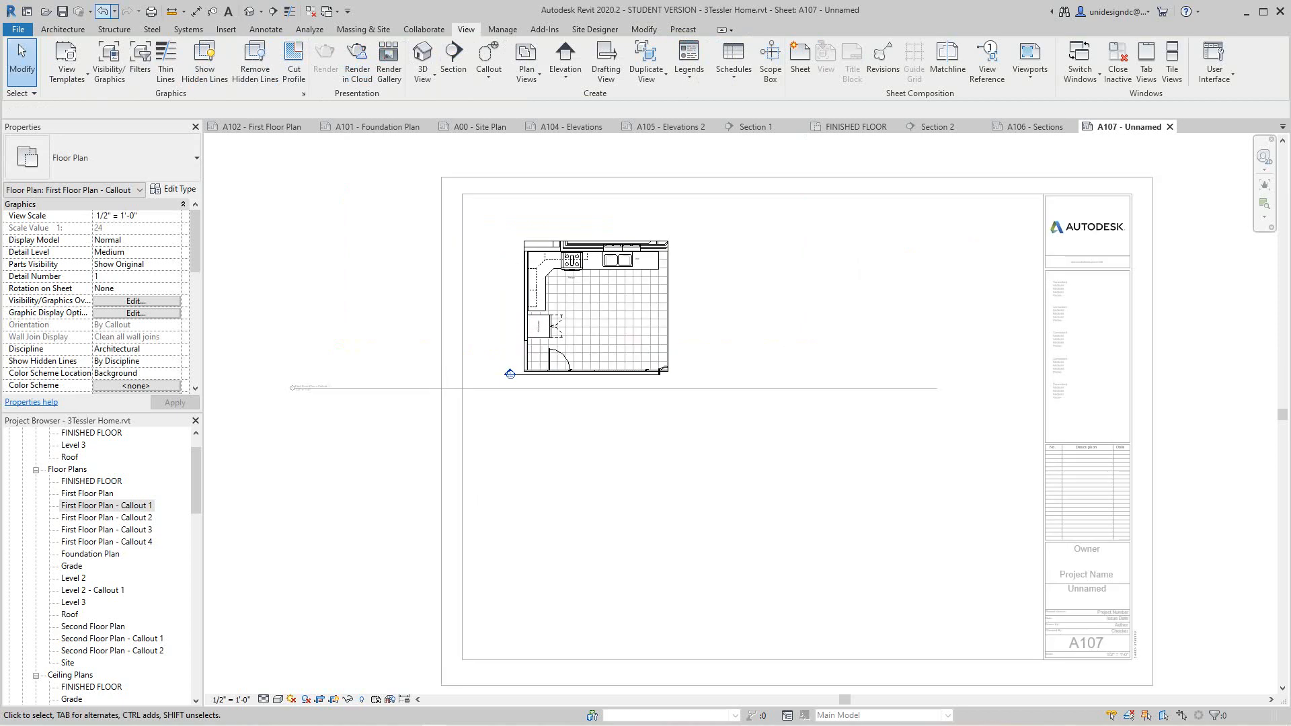
scroll(464, 254, "down", 1)
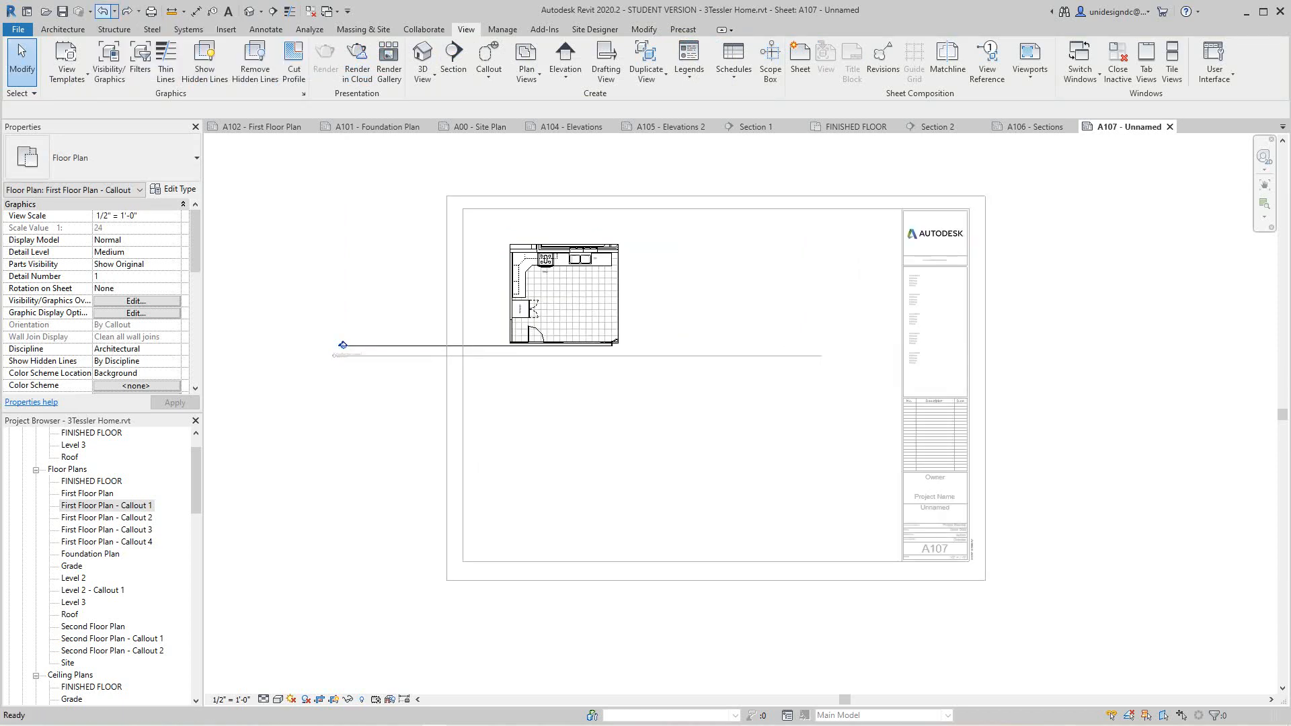
Step: Hide the Section 2 line as an individual element in the kitchen callout view
left_click(343, 346)
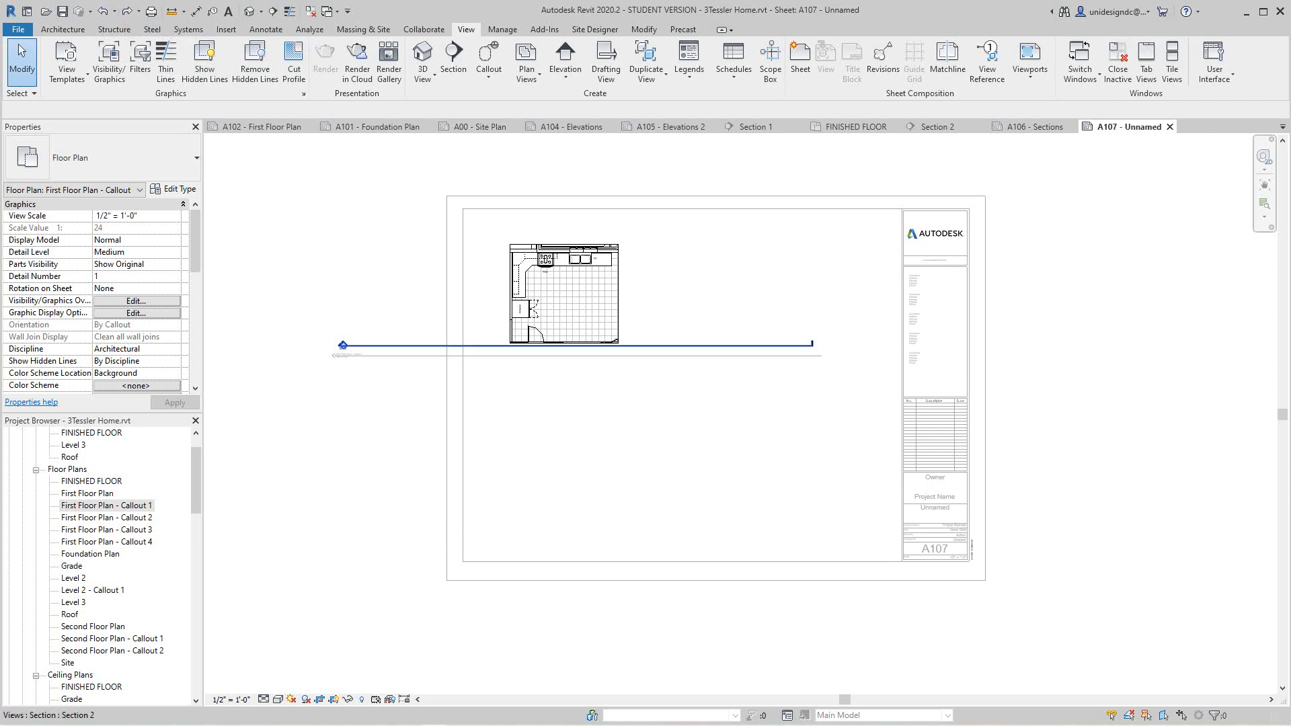
right_click(402, 346)
mouse_move(471, 471)
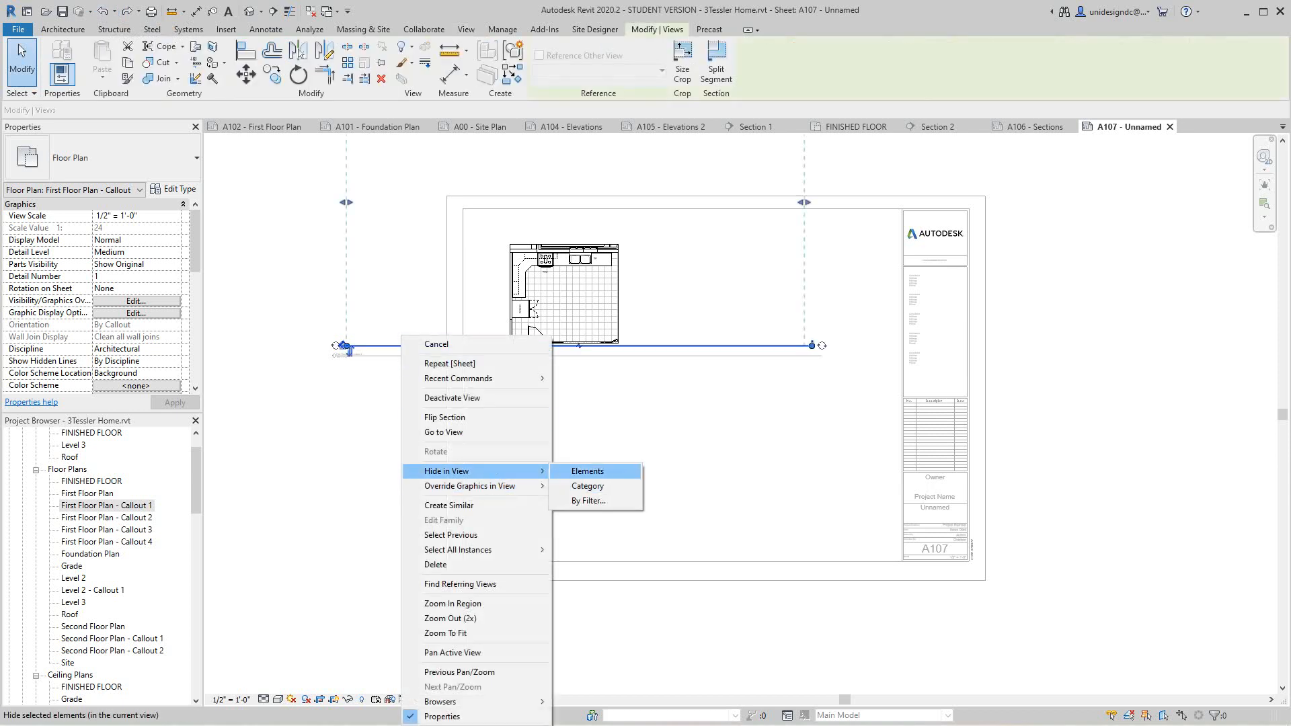
left_click(588, 471)
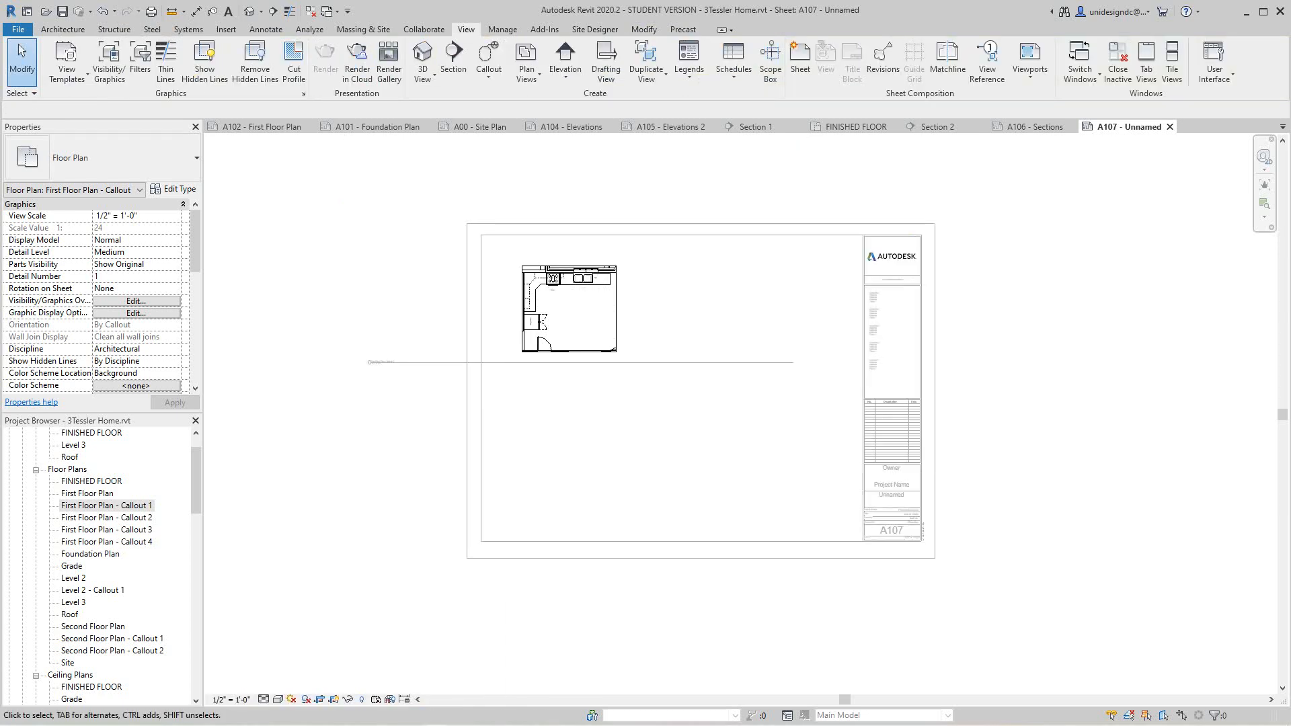
Step: Deactivate the kitchen view and move its viewport closer to the upper-left corner of the sheet's drawing area
scroll(582, 384, "down", 3)
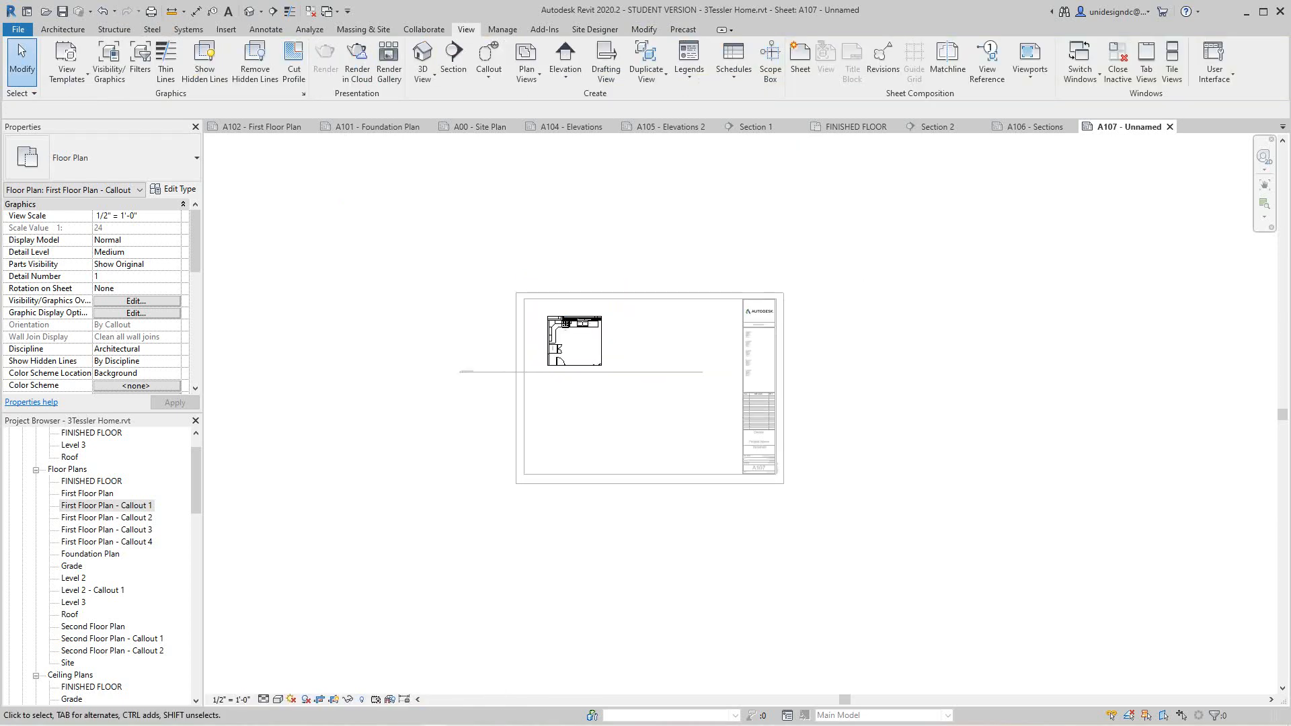
scroll(590, 358, "up", 3)
right_click(638, 322)
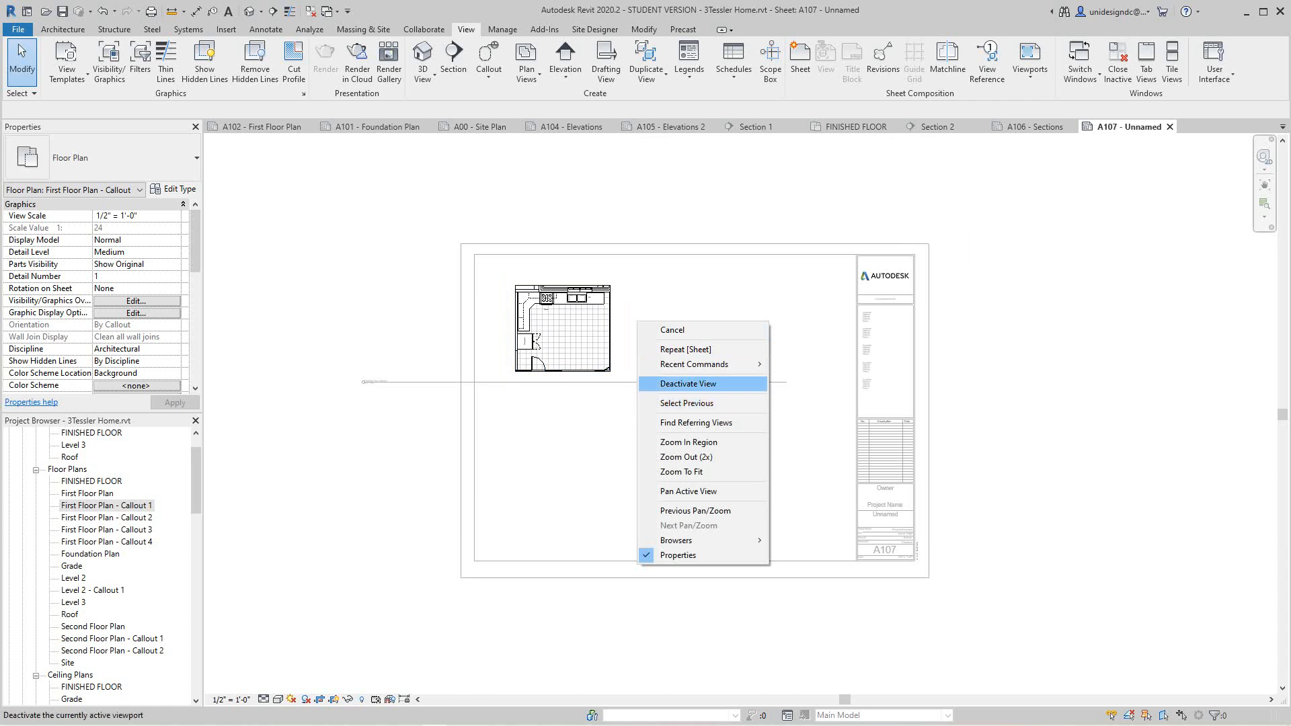
left_click(688, 383)
left_click_drag(562, 328, 532, 314)
Step: Shorten the kitchen viewport's title line and position the title directly beneath the kitchen plan
scroll(566, 337, "up", 5)
middle_click_drag(566, 337, 603, 381)
scroll(581, 277, "down", 4)
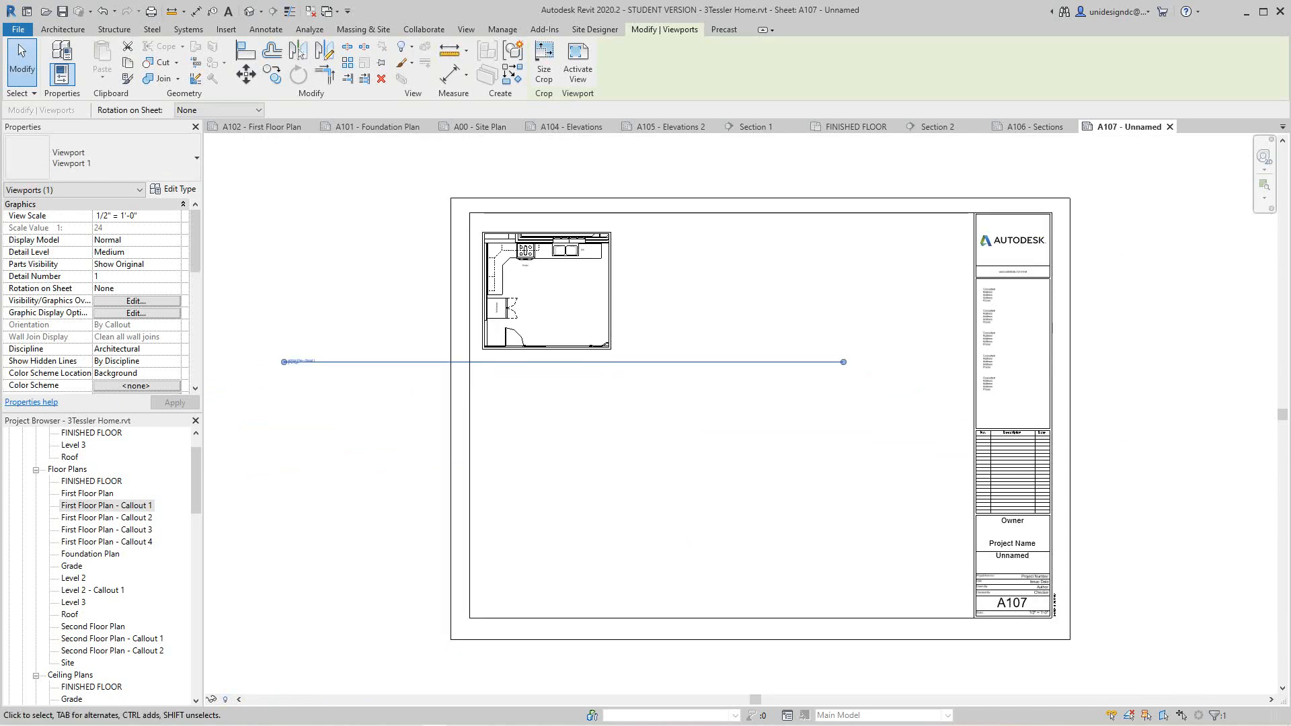
left_click_drag(776, 362, 512, 362)
key("Escape")
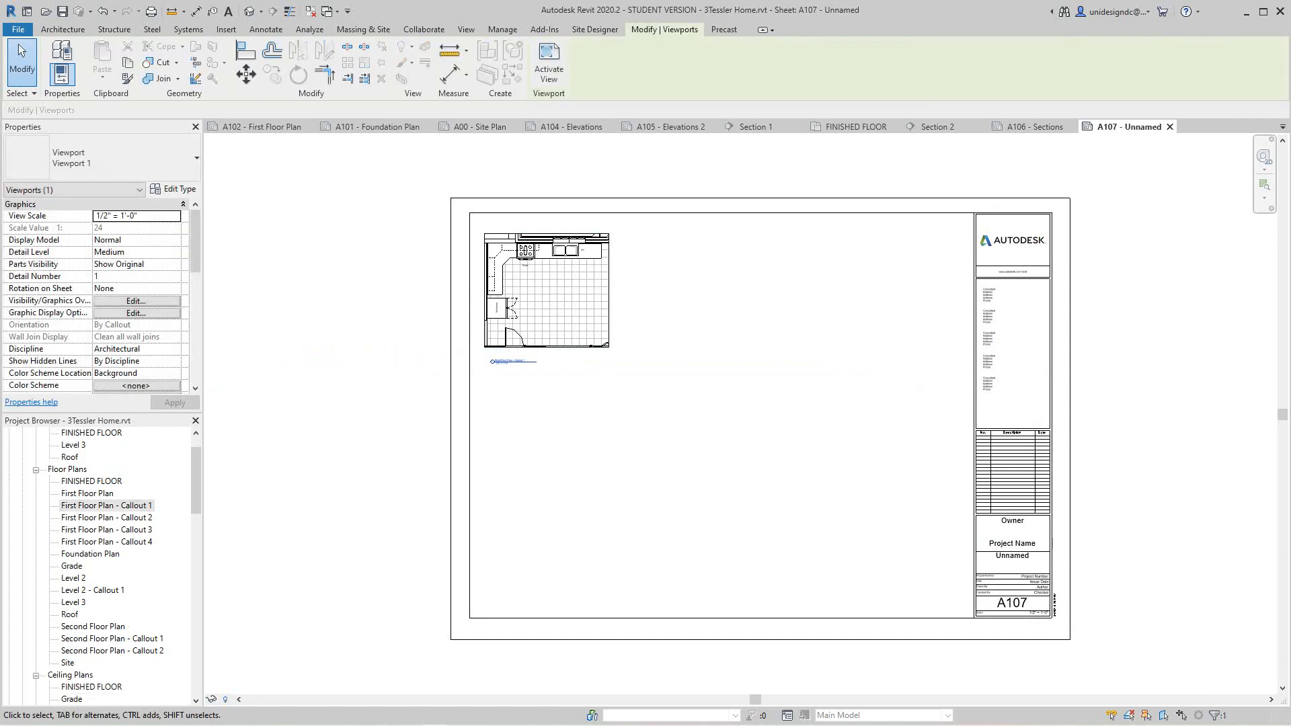
right_click(105, 505)
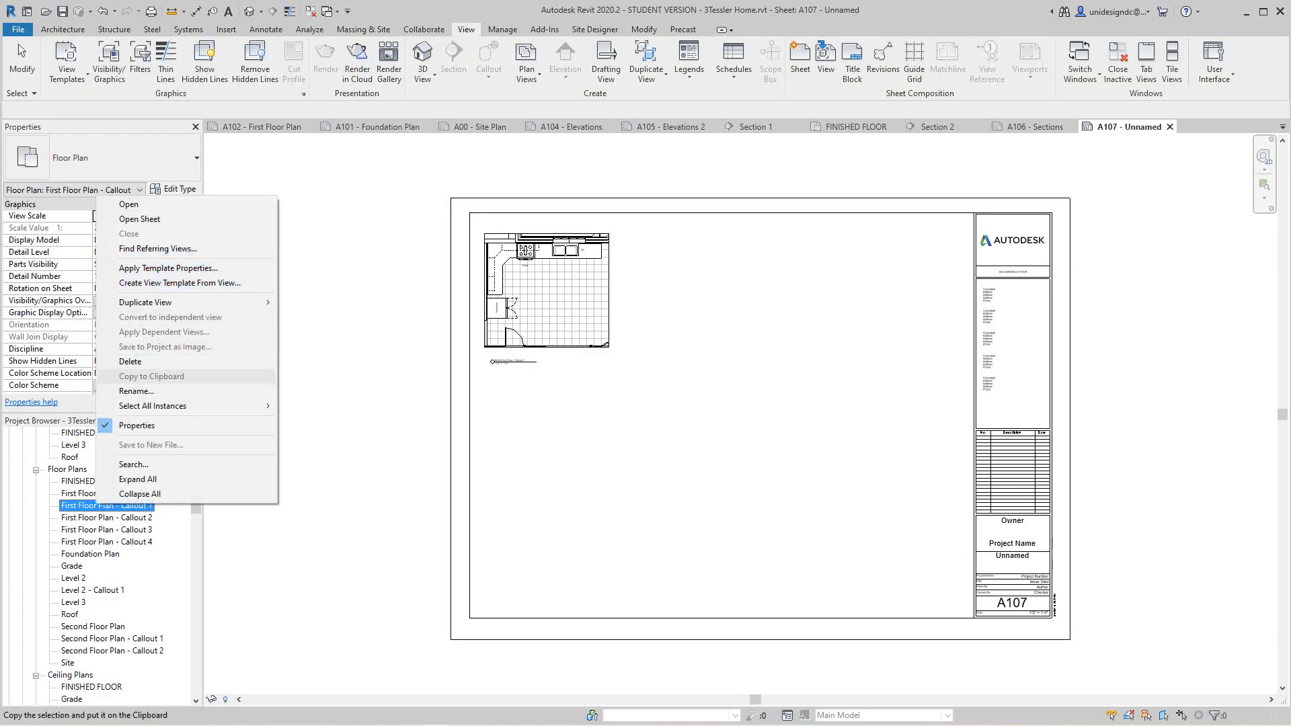
left_click(137, 391)
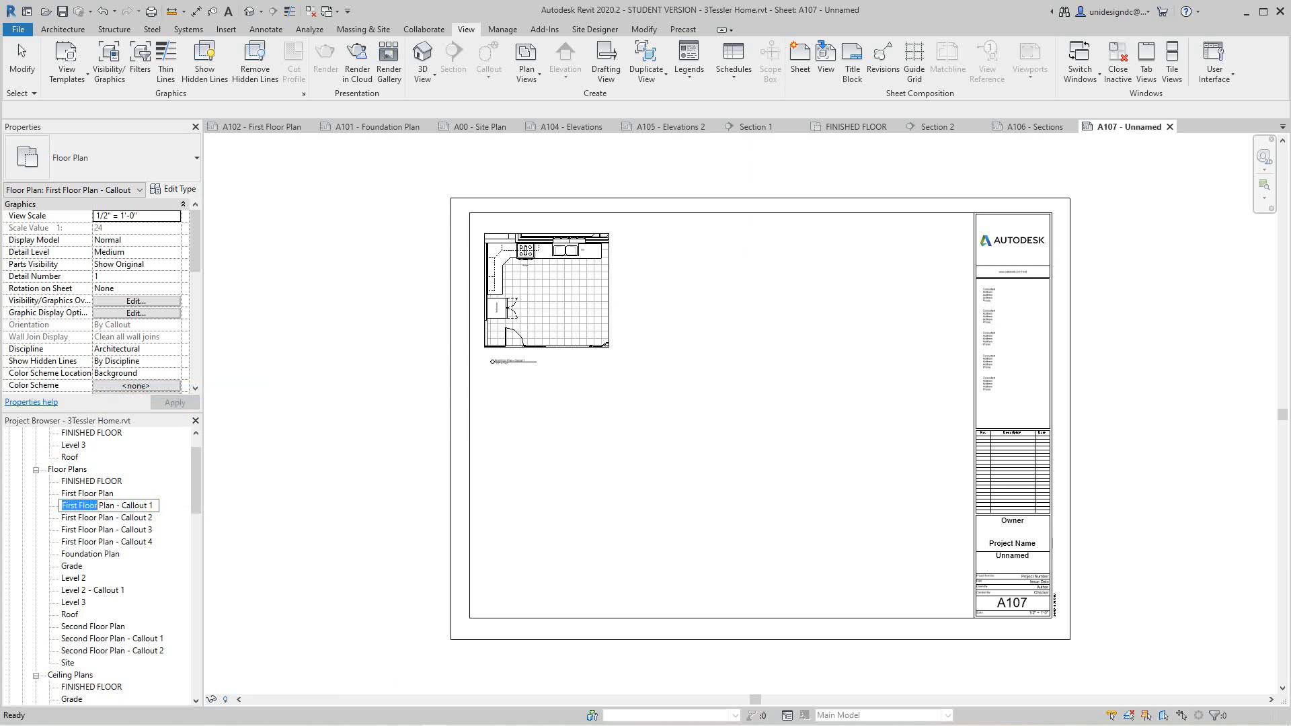
left_click(107, 518)
Step: Rename the First Floor Plan - Callout 1 view to Kitchen Plan - Callout 1
left_click(107, 505)
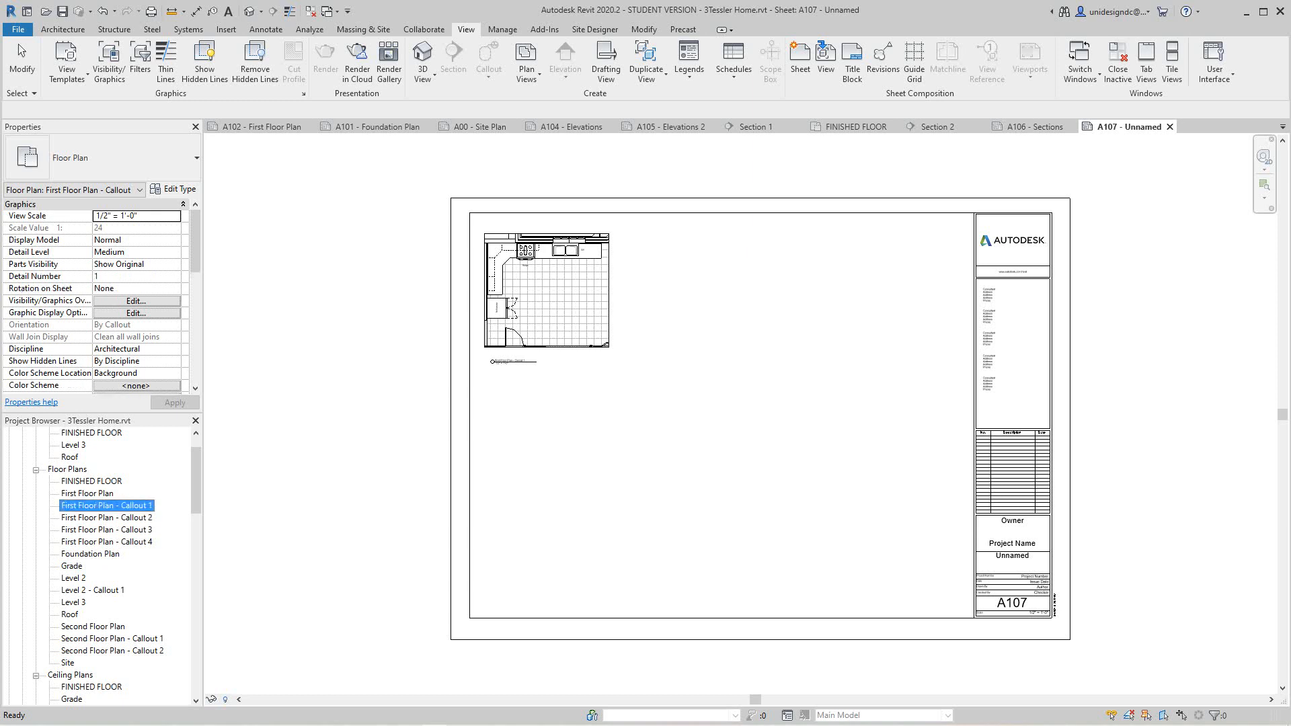
right_click(98, 506)
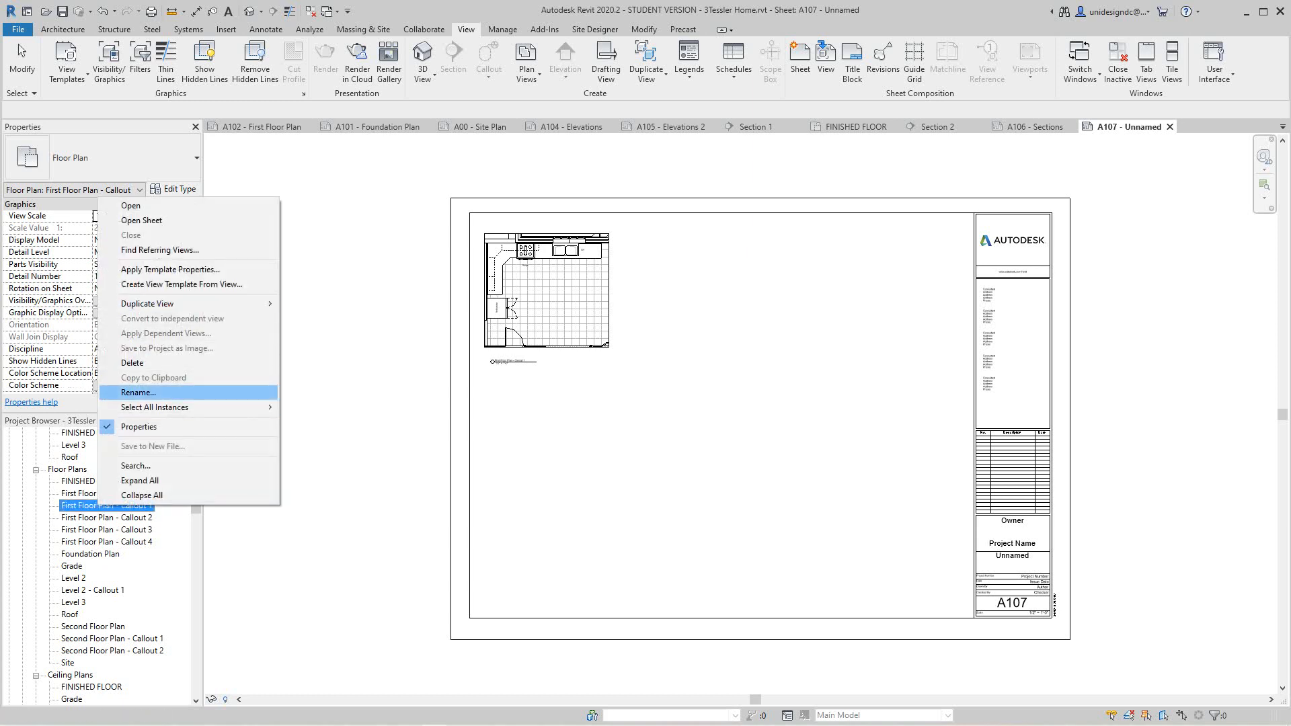
left_click(138, 392)
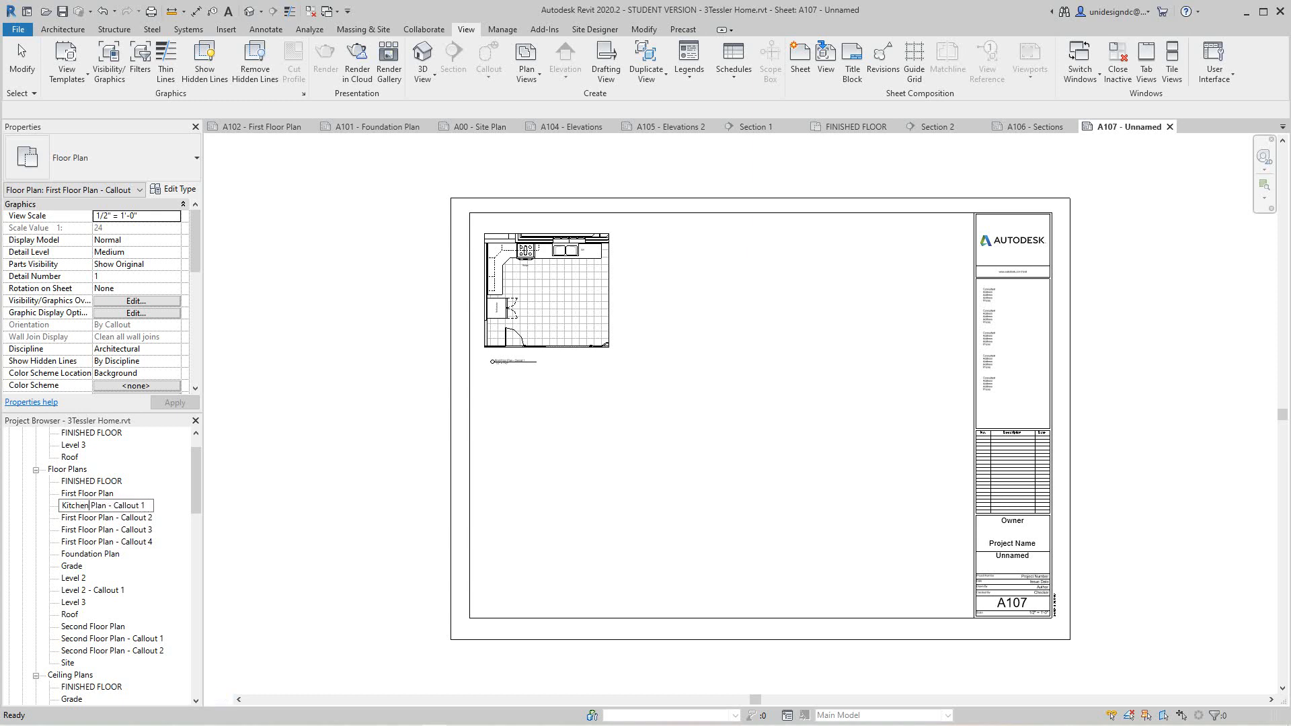
key("Return")
scroll(509, 372, "up", 3)
scroll(506, 392, "down", 3)
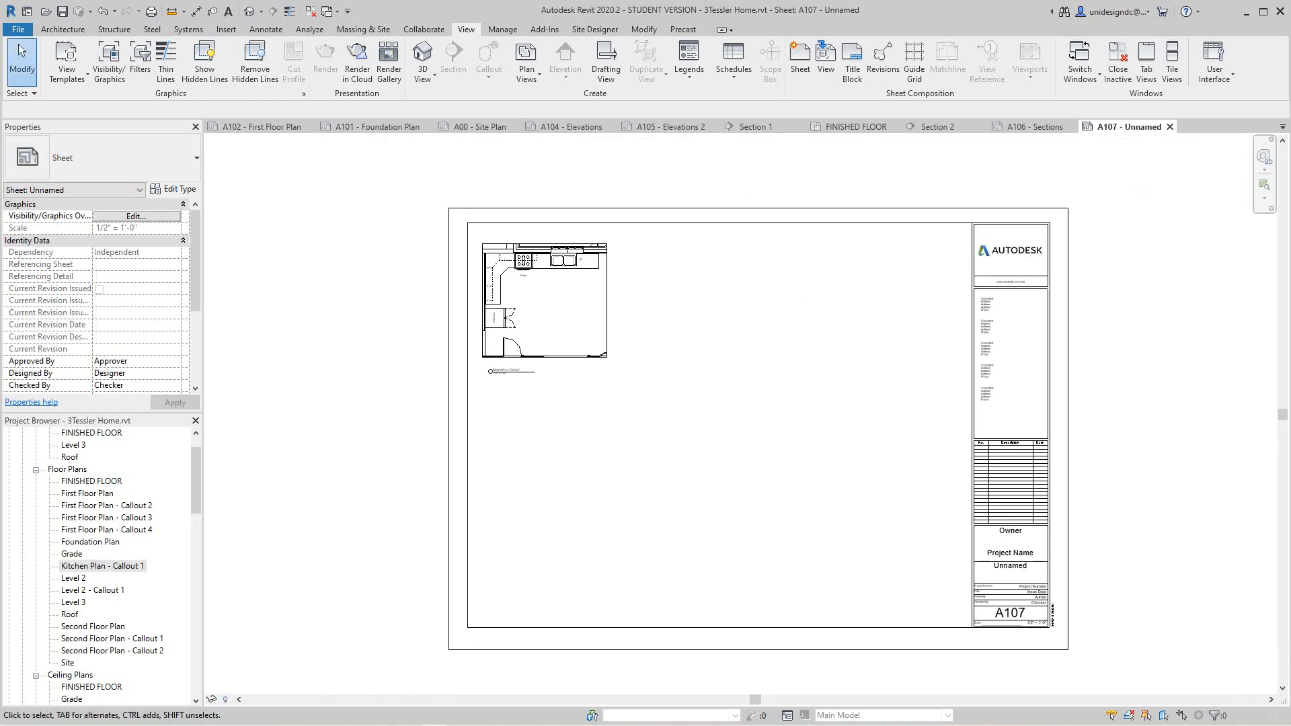
scroll(217, 516, "down", 1)
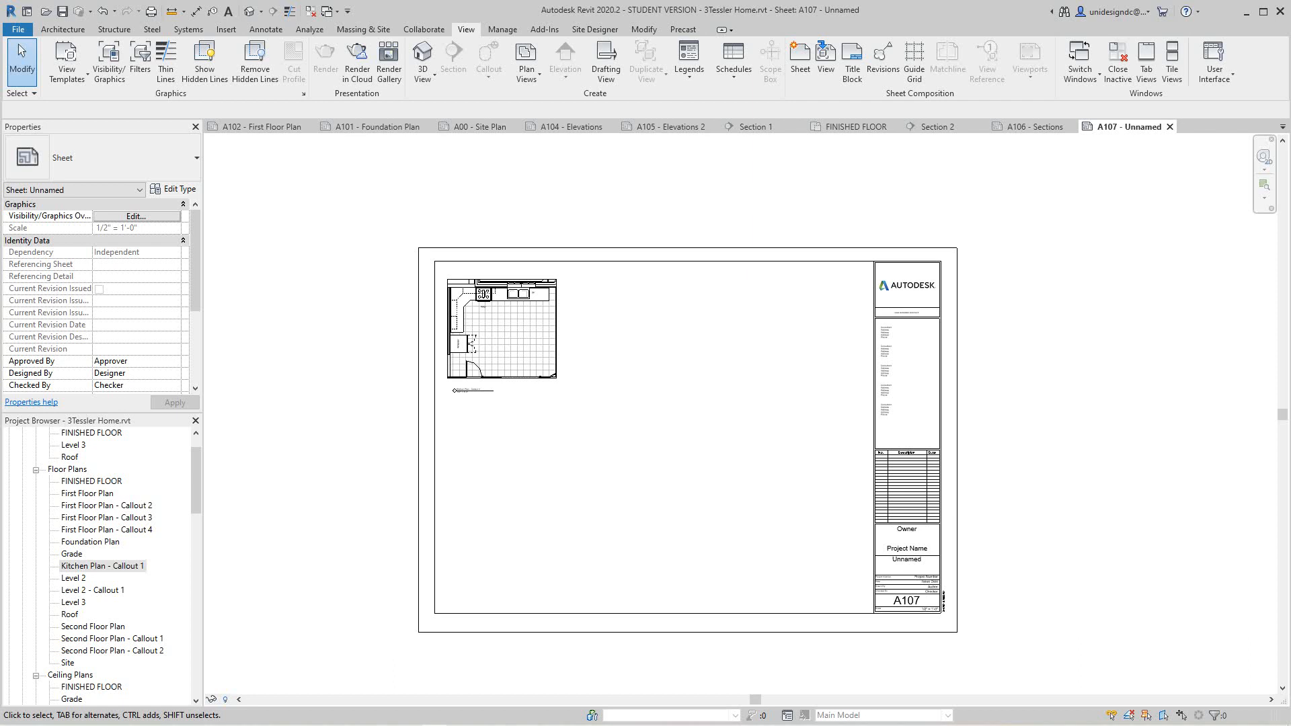
Step: Place the First Floor Plan - Callout 2 view on sheet A107 to the right of the kitchen plan
left_click(106, 505)
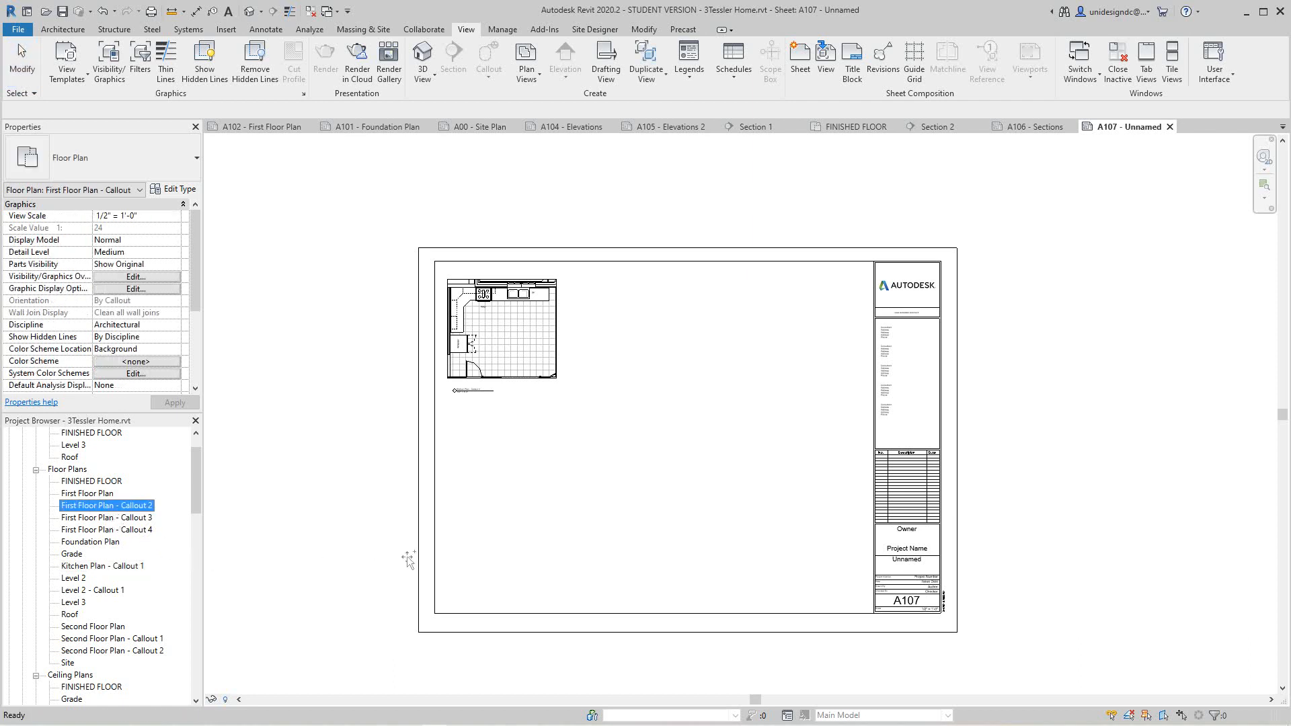
left_click_drag(106, 505, 676, 350)
scroll(688, 327, "up", 2)
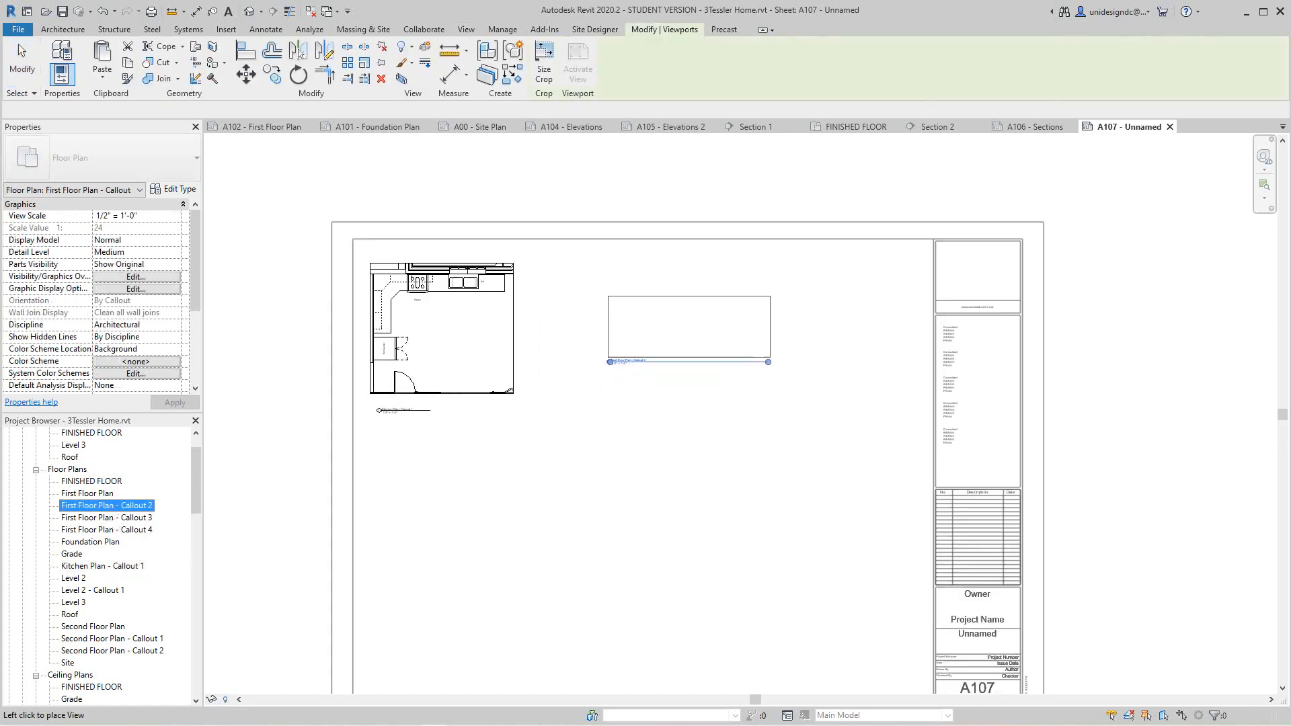
left_click(689, 326)
scroll(682, 340, "up", 4)
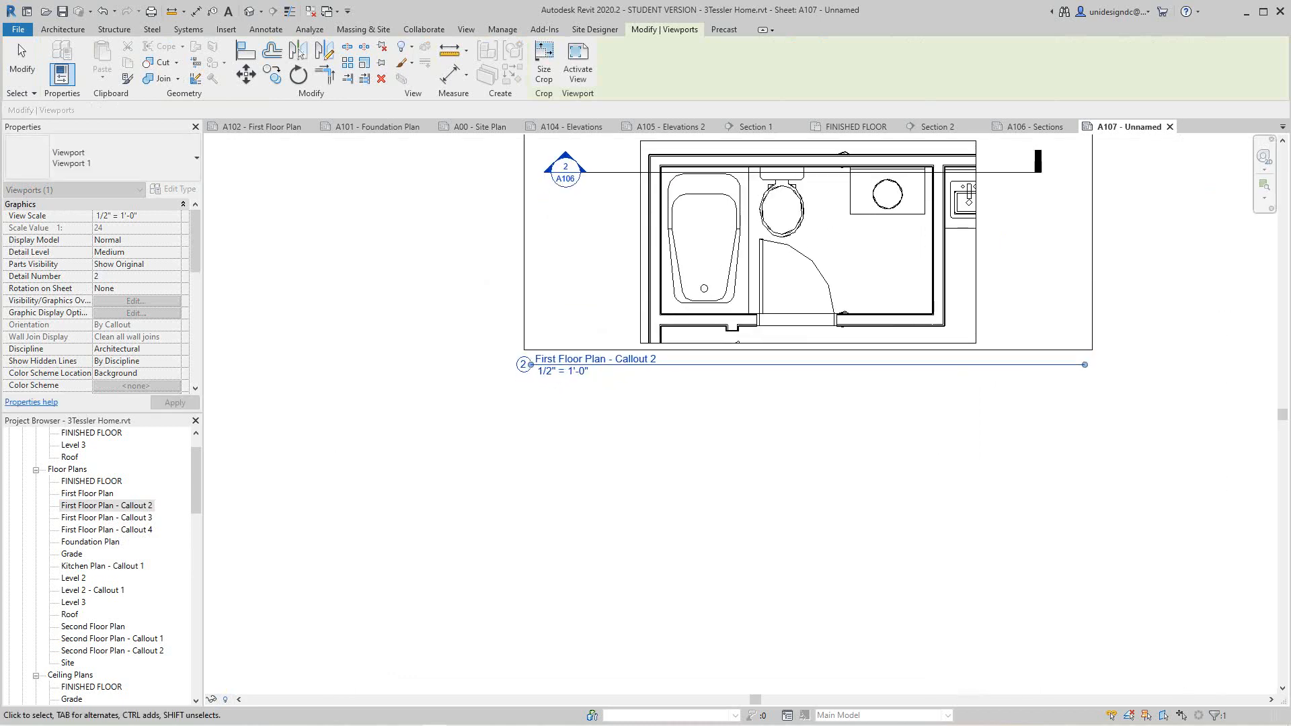
scroll(603, 421, "down", 2)
middle_click_drag(600, 421, 790, 409)
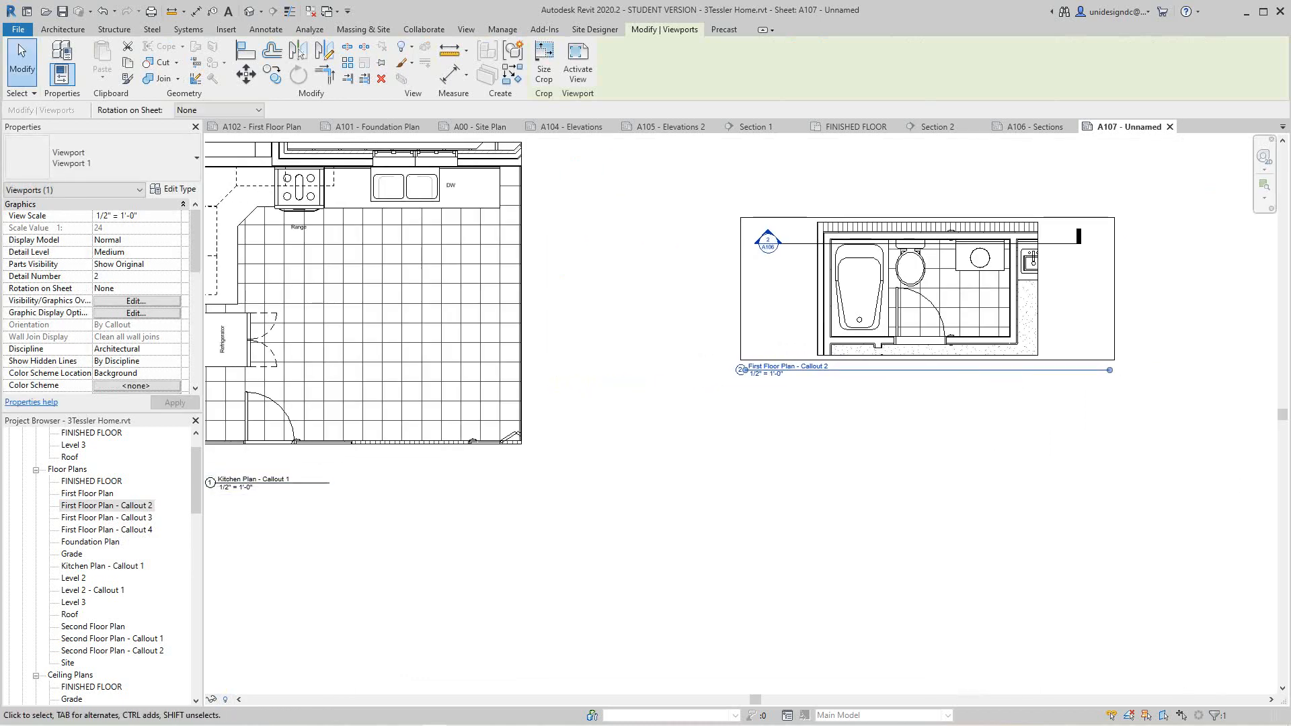
scroll(334, 500, "down", 2)
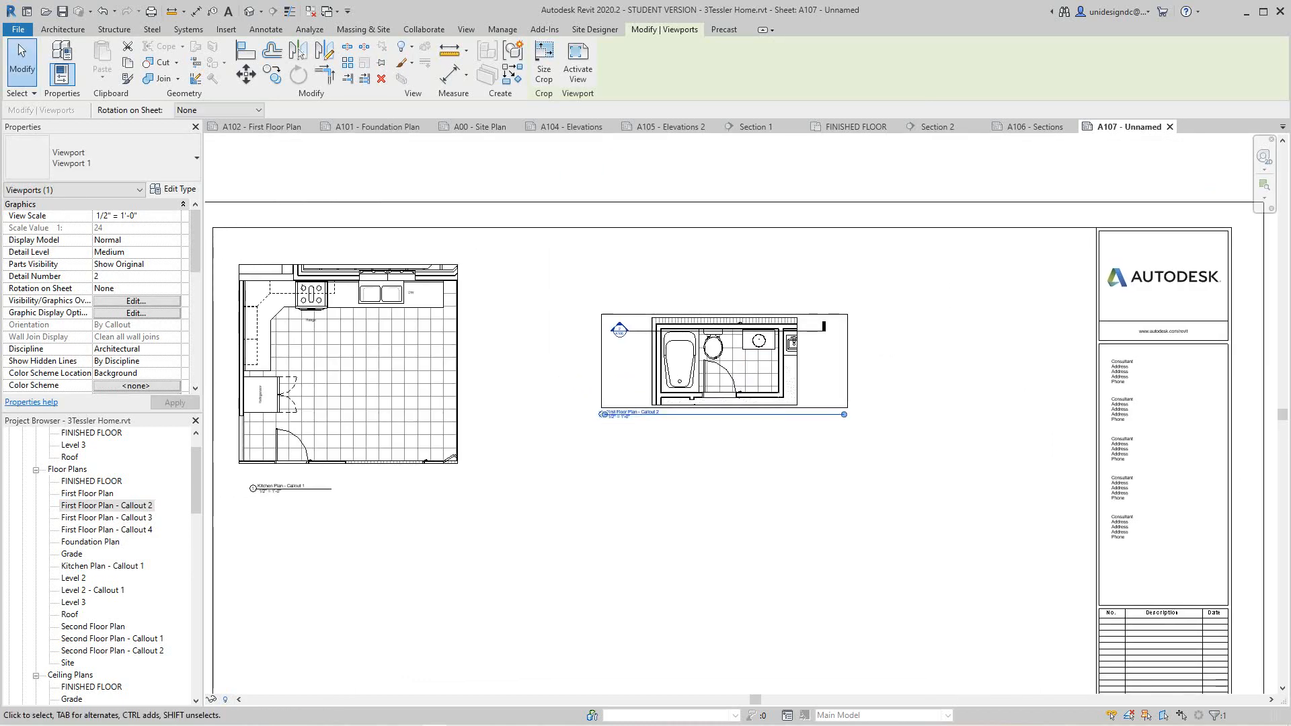
scroll(694, 482, "down", 2)
left_click(693, 482)
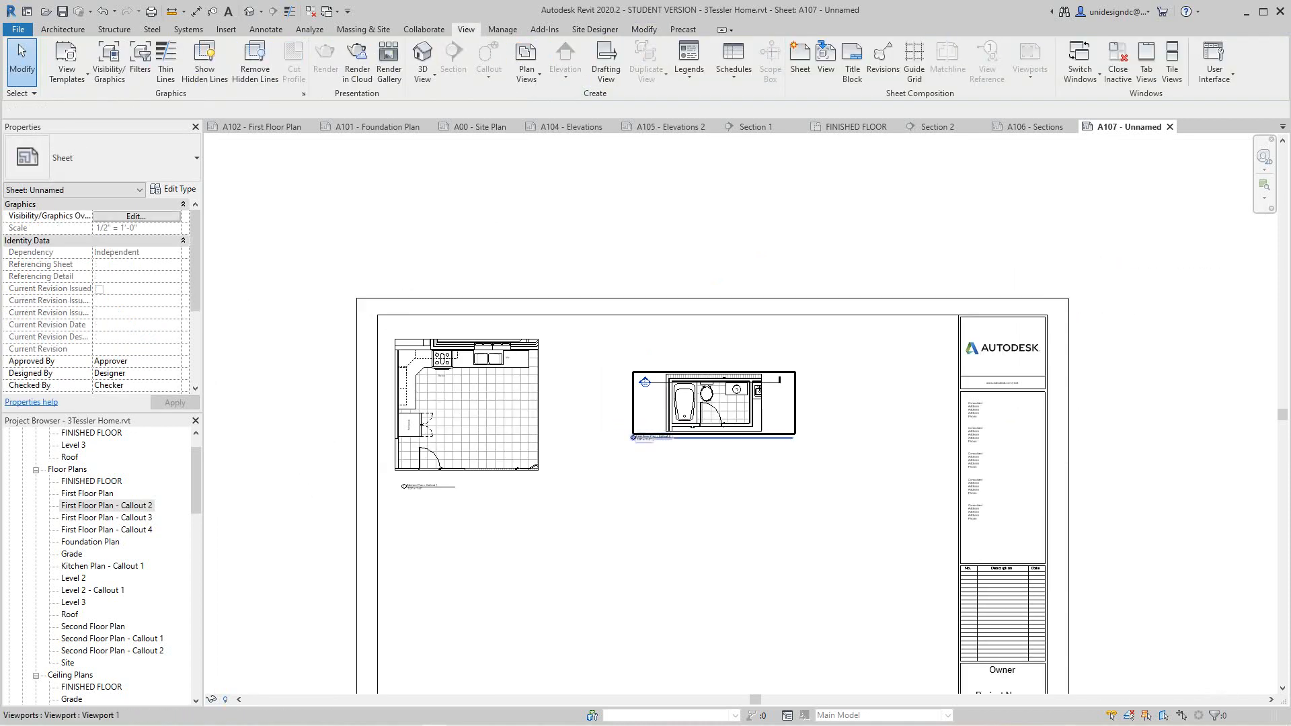
Step: Reposition the Callout 2 bathroom viewport slightly lower and closer to the kitchen plan
left_click(714, 404)
left_click_drag(714, 404, 701, 454)
scroll(743, 460, "up", 2)
middle_click_drag(743, 460, 723, 424)
key("Escape")
left_click_drag(723, 424, 722, 400)
key("Escape")
scroll(514, 584, "down", 2)
middle_click_drag(514, 584, 530, 504)
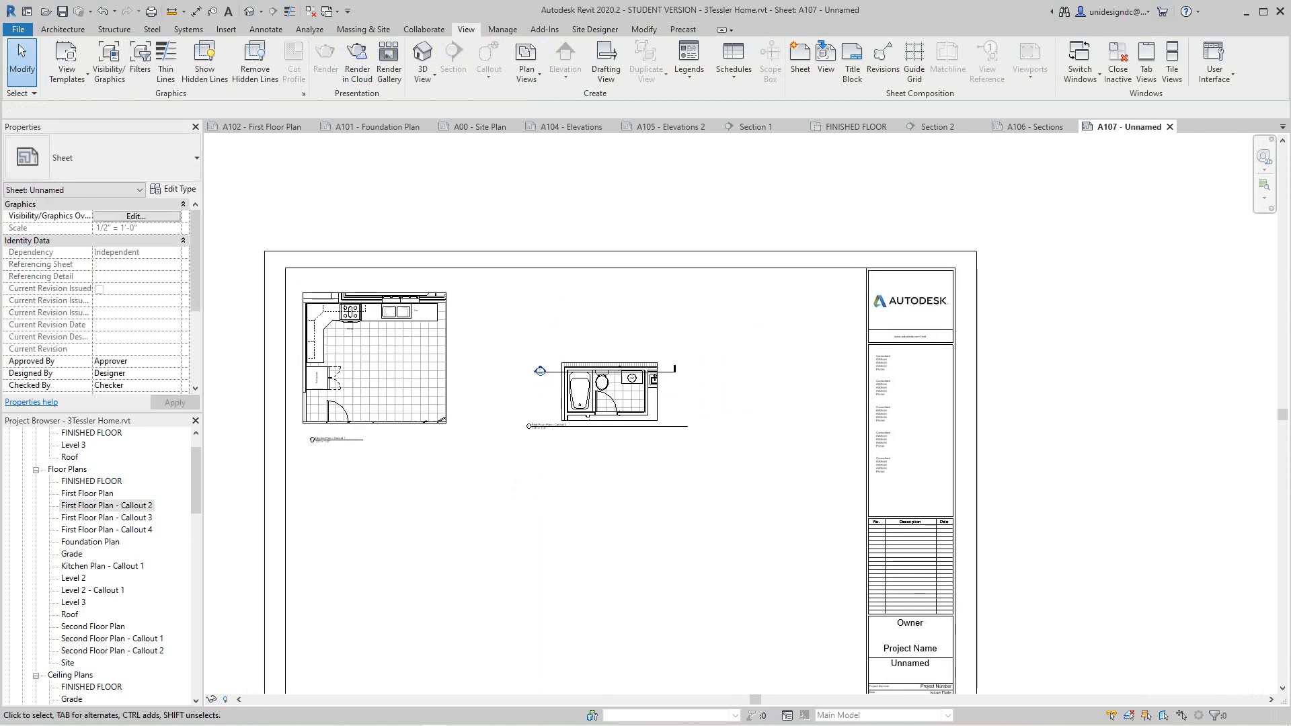
Step: Place the First Floor Plan - Callout 3 view on the sheet between the Callout 2 viewport and the title block
left_click(114, 517)
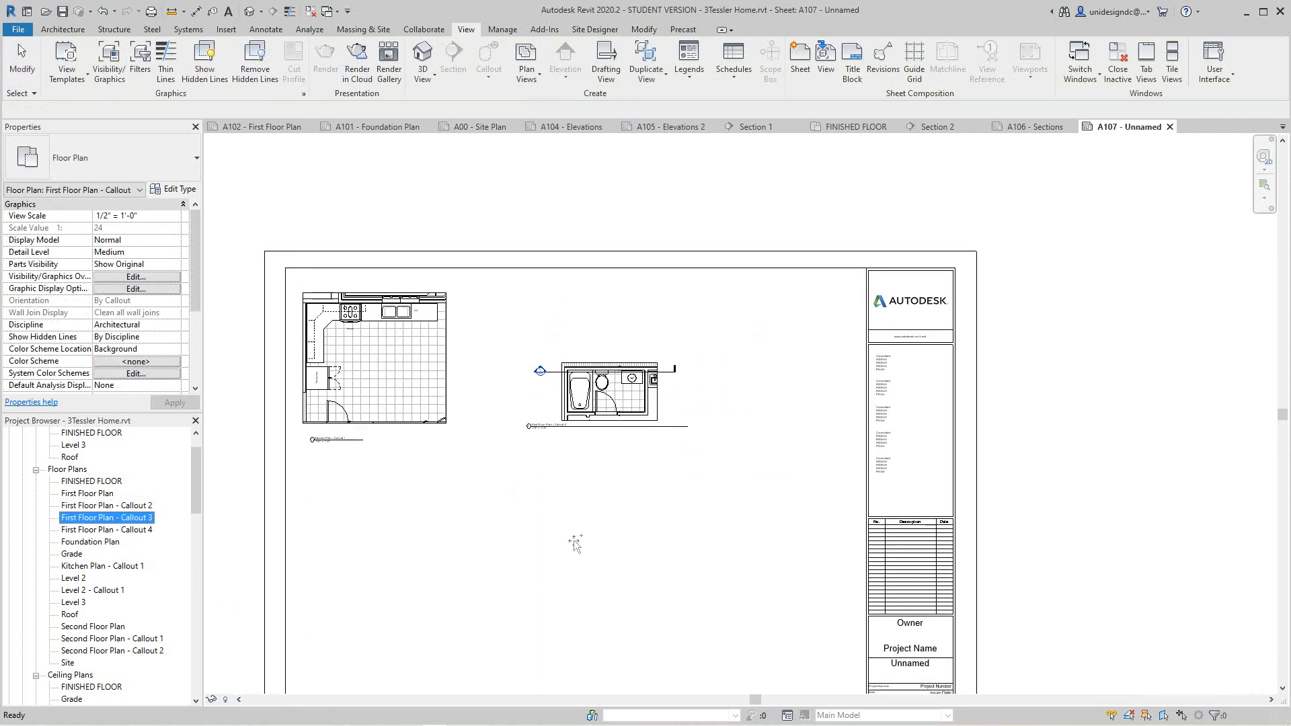
left_click_drag(575, 543, 569, 534)
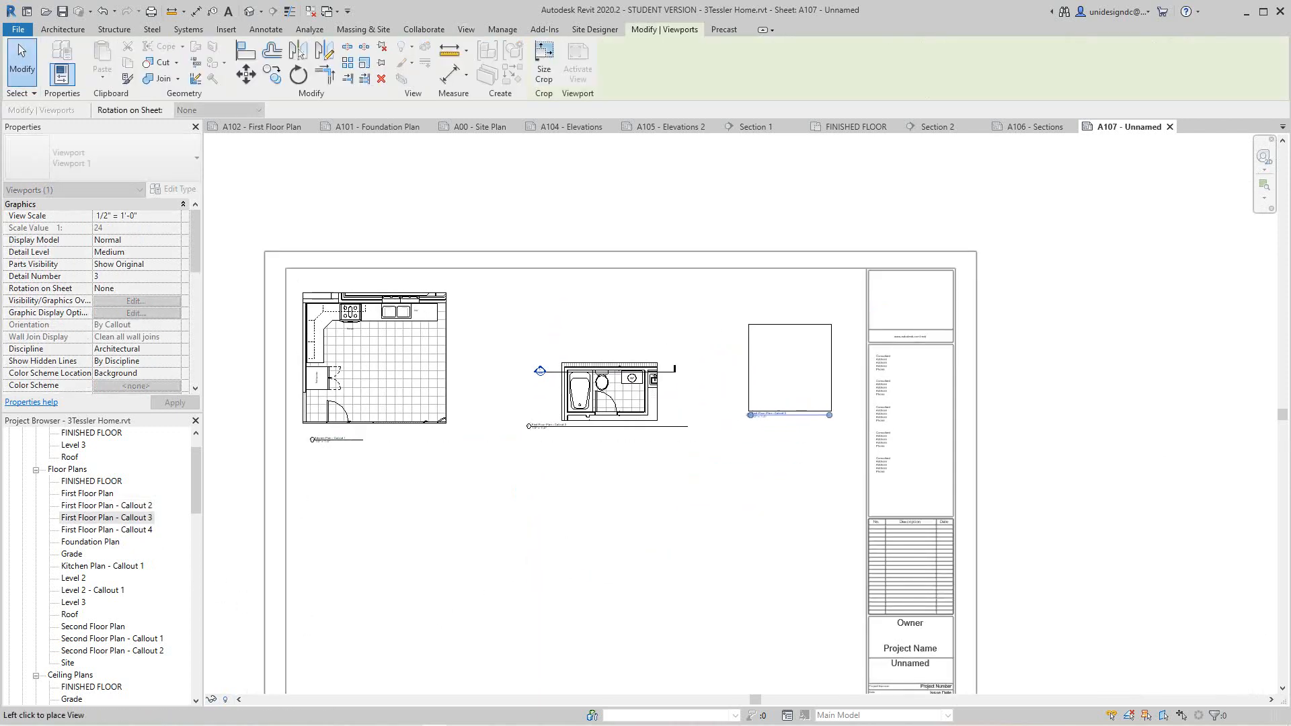
left_click(795, 380)
scroll(767, 452, "up", 3)
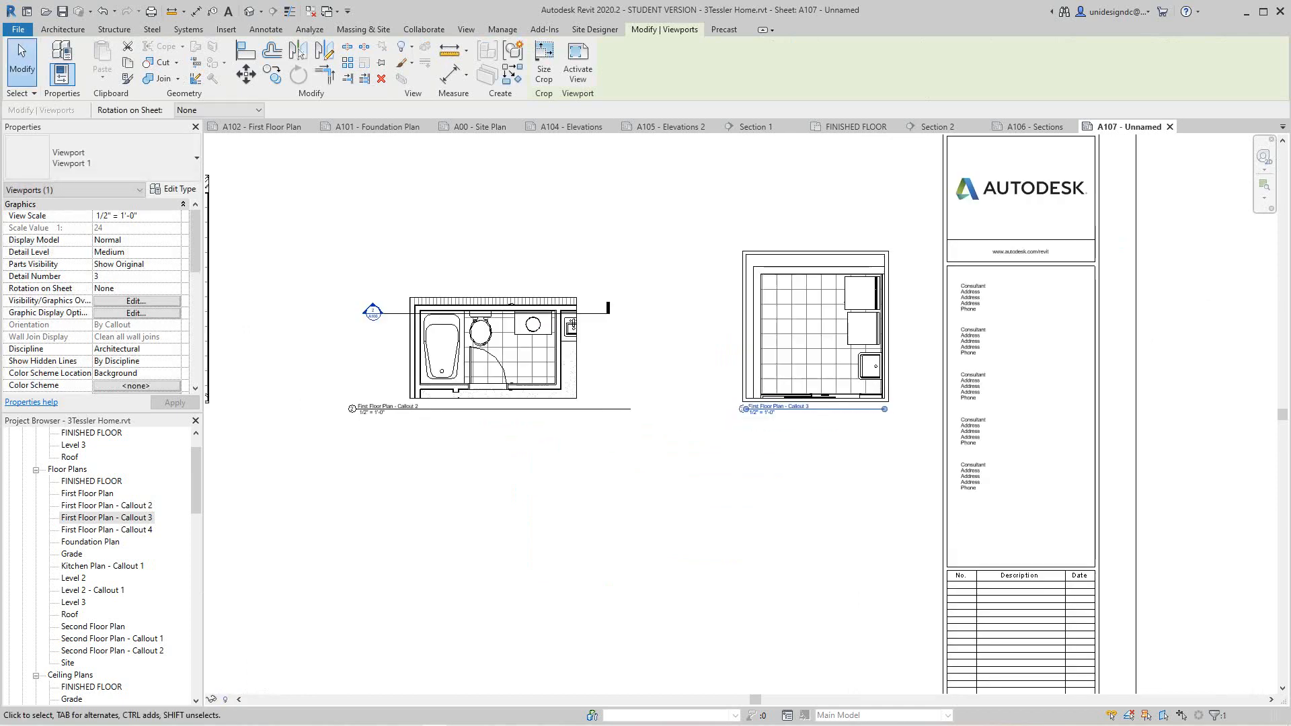
scroll(693, 467, "down", 5)
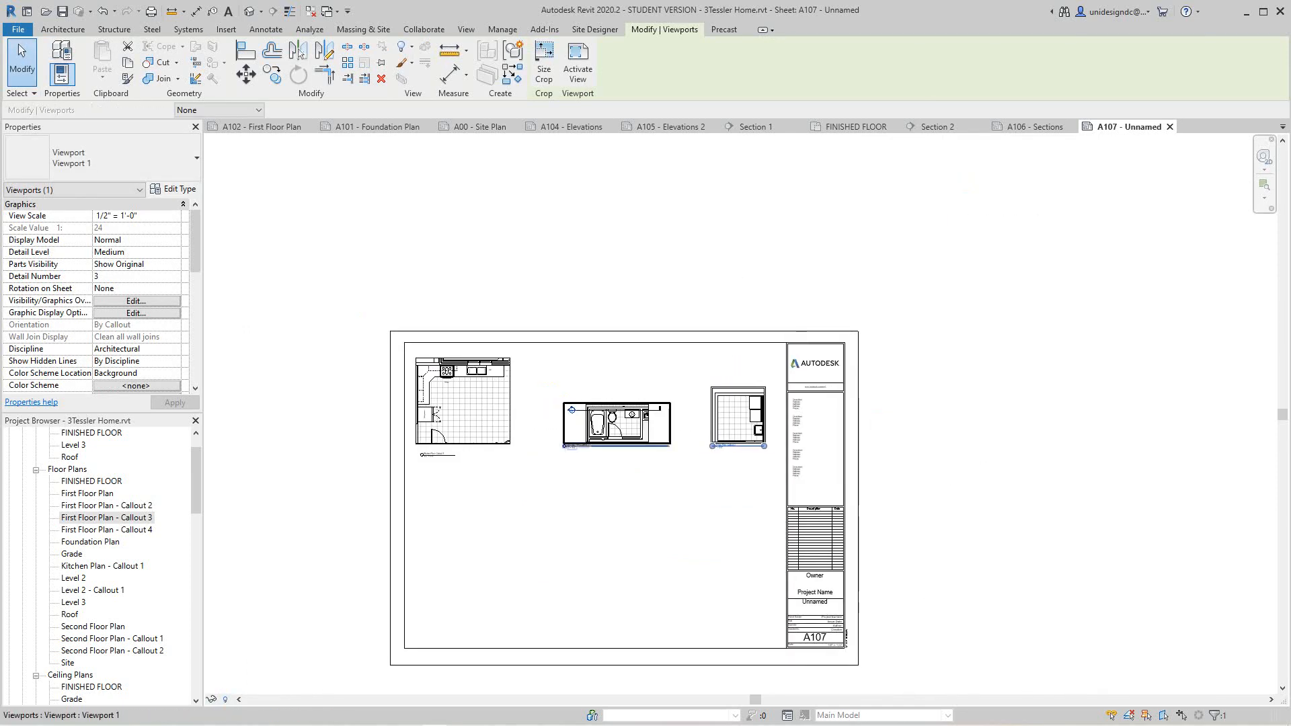
Step: Shift the Callout 2 and Callout 3 viewports left, closer to the kitchen plan
left_click_drag(617, 423, 598, 423)
left_click_drag(738, 415, 705, 415)
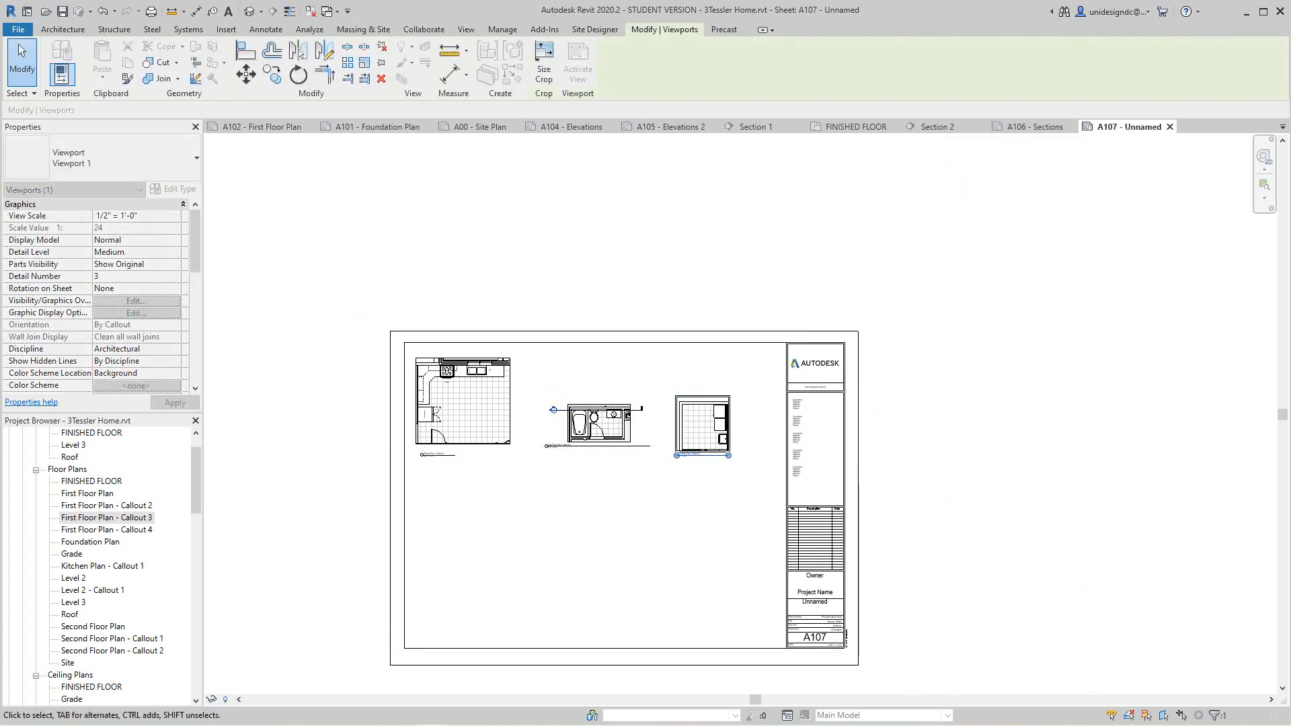
key("Escape")
Step: Place the First Floor Plan - Callout 4 view on the sheet below the kitchen plan
middle_click_drag(666, 484, 706, 384)
left_click(107, 529)
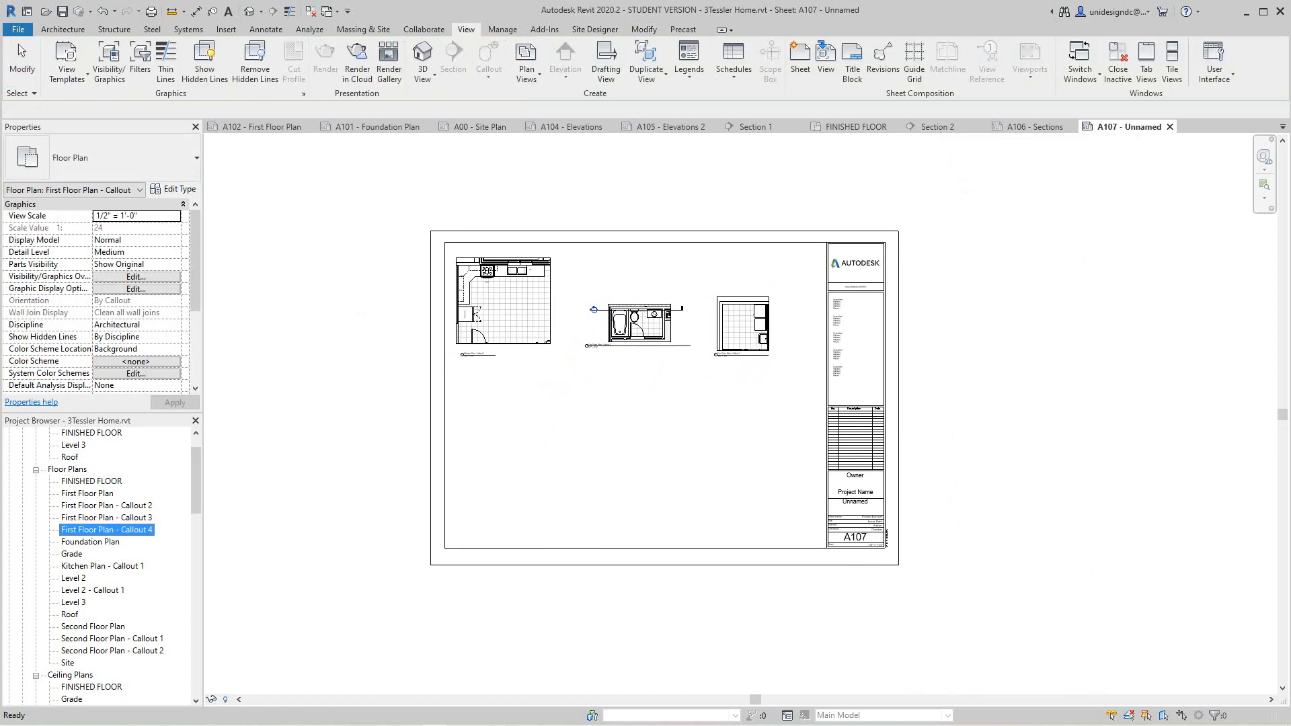
left_click_drag(106, 530, 484, 449)
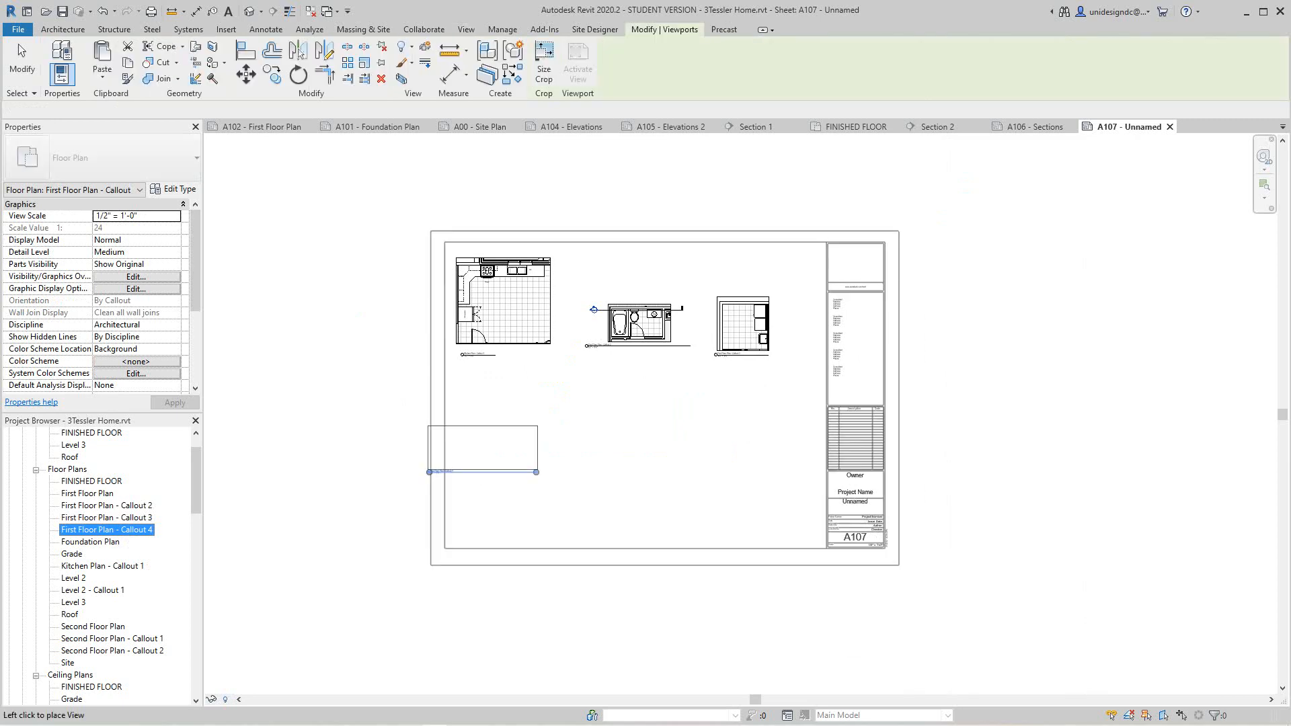
left_click(517, 444)
scroll(516, 444, "up", 3)
scroll(536, 461, "up", 3)
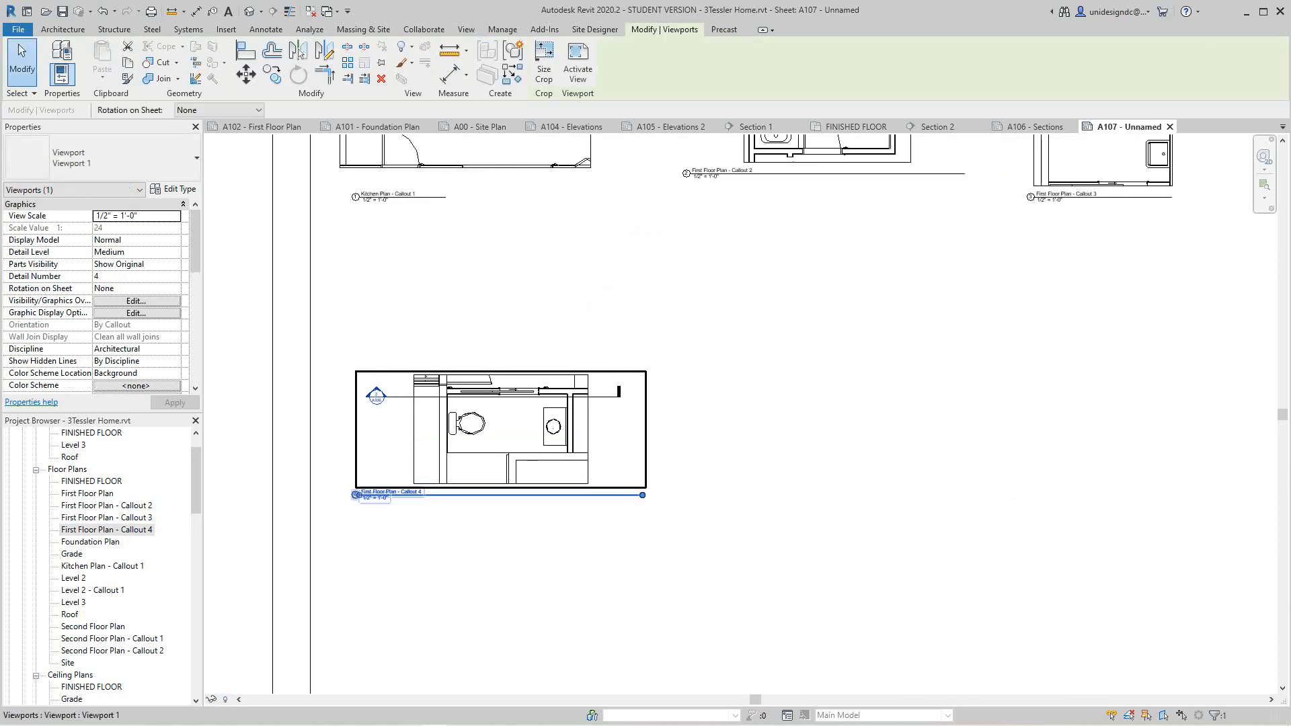
scroll(536, 470, "down", 5)
middle_click_drag(536, 471, 541, 492)
scroll(622, 402, "up", 5)
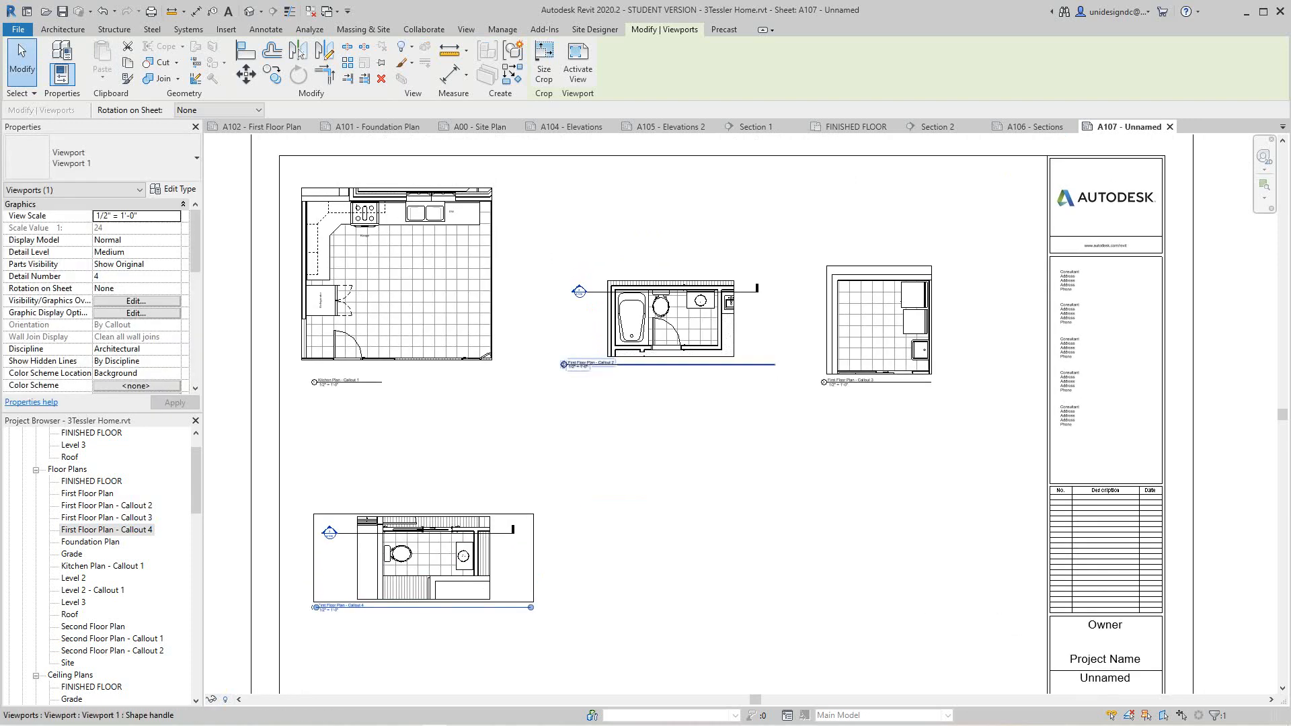
Step: Move the Callout 2 and Callout 3 viewports up to form a top row with the kitchen plan
left_click_drag(642, 342, 624, 294)
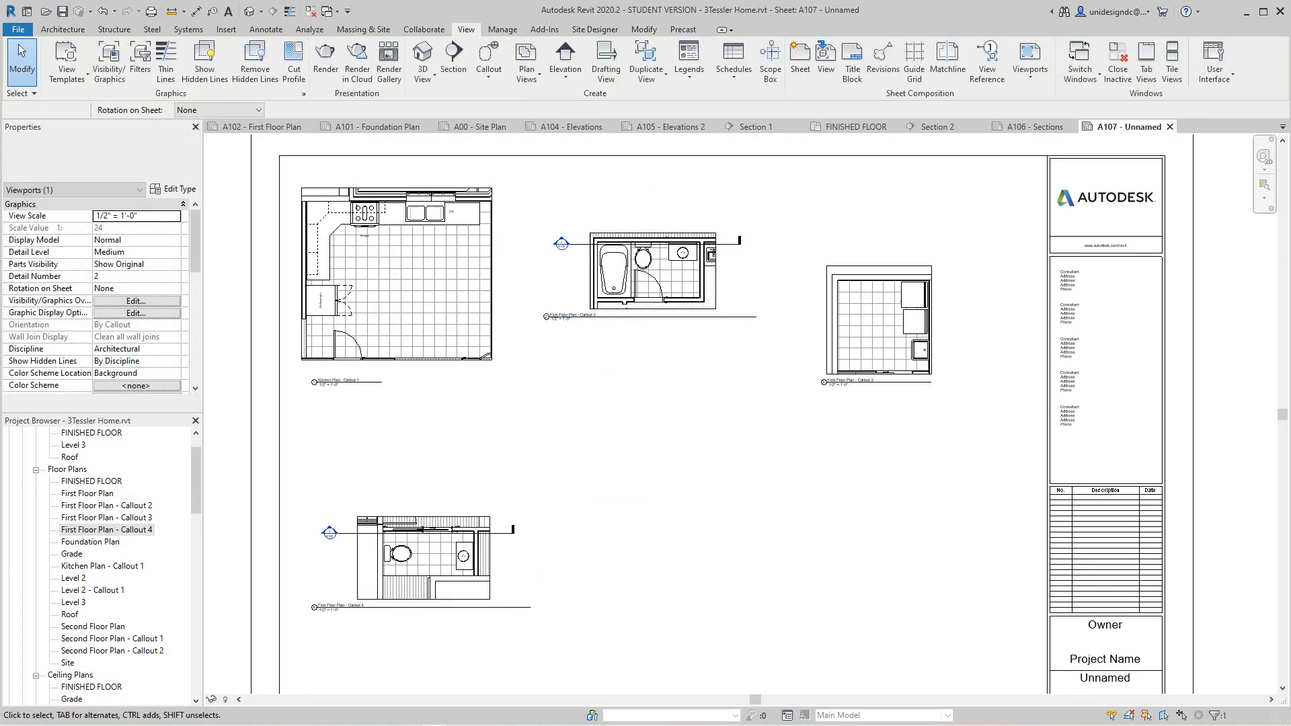
left_click_drag(879, 321, 865, 254)
scroll(610, 457, "down", 5)
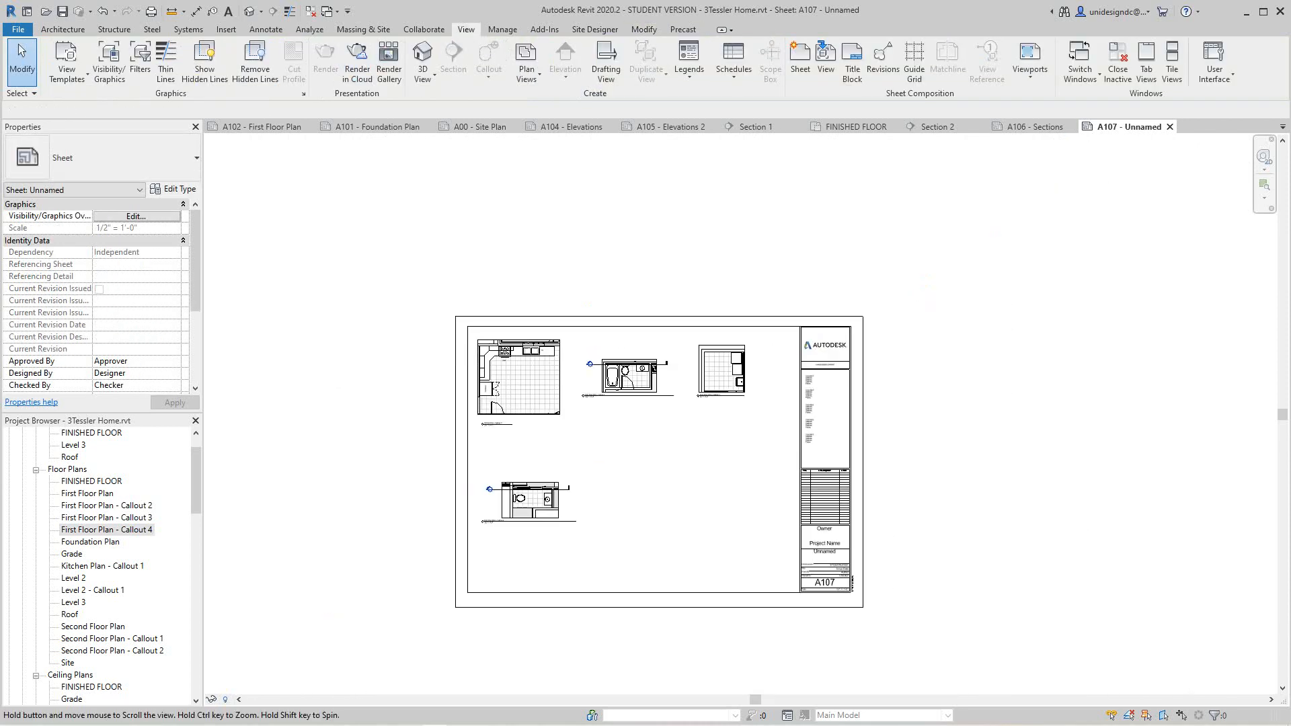
Step: Activate the Callout 4 view and hide the Section 2 line in it as an individual element
scroll(548, 544, "up", 2)
scroll(575, 478, "up", 2)
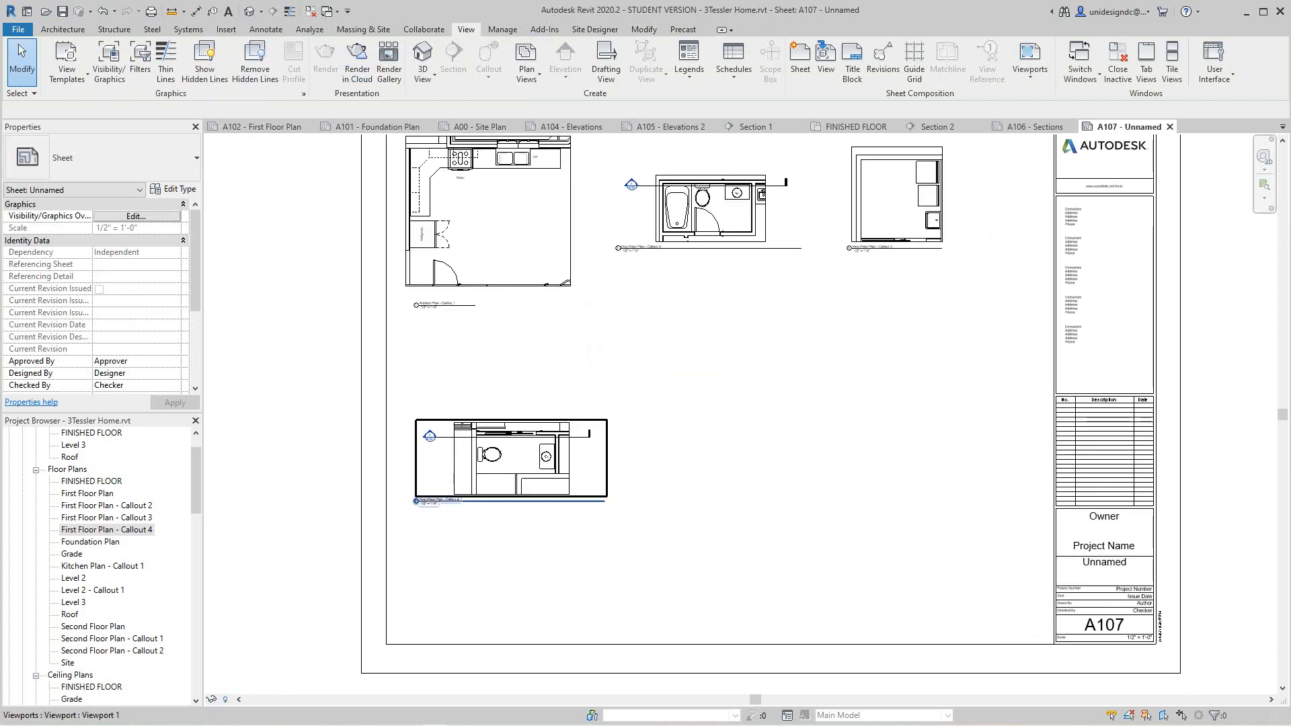
right_click(580, 471)
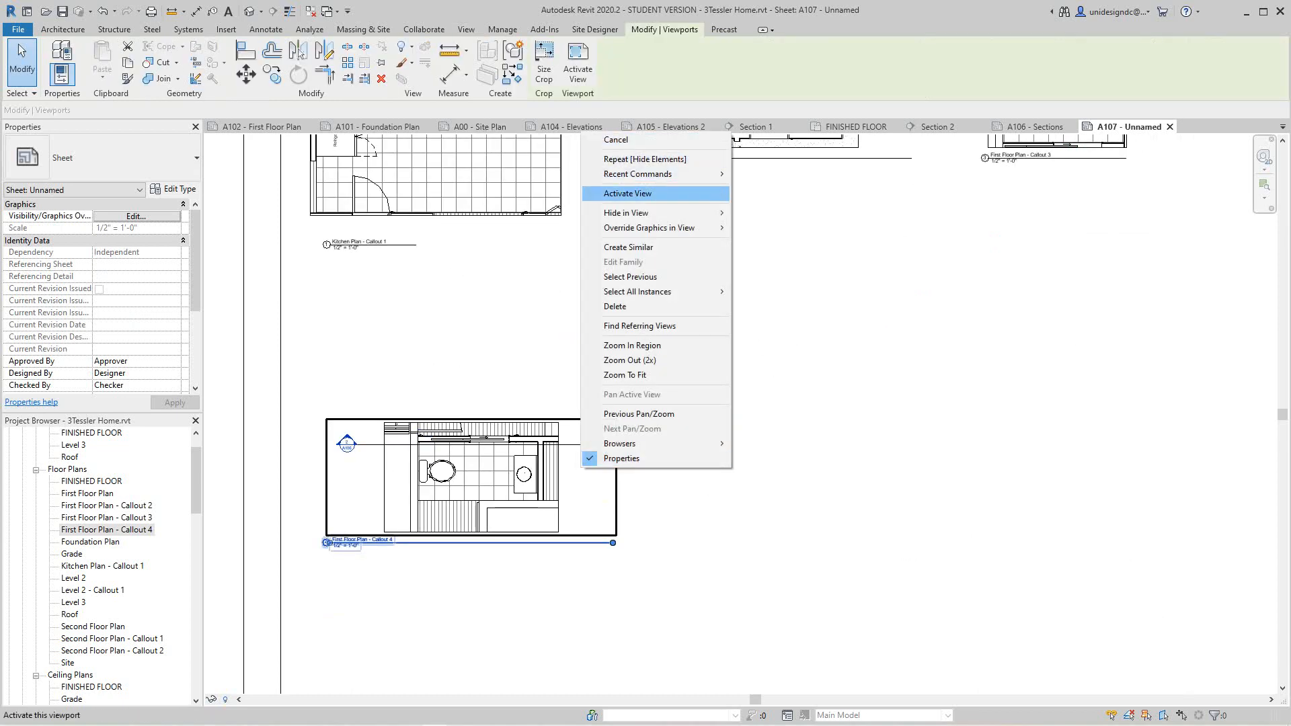
left_click(628, 193)
left_click(577, 444)
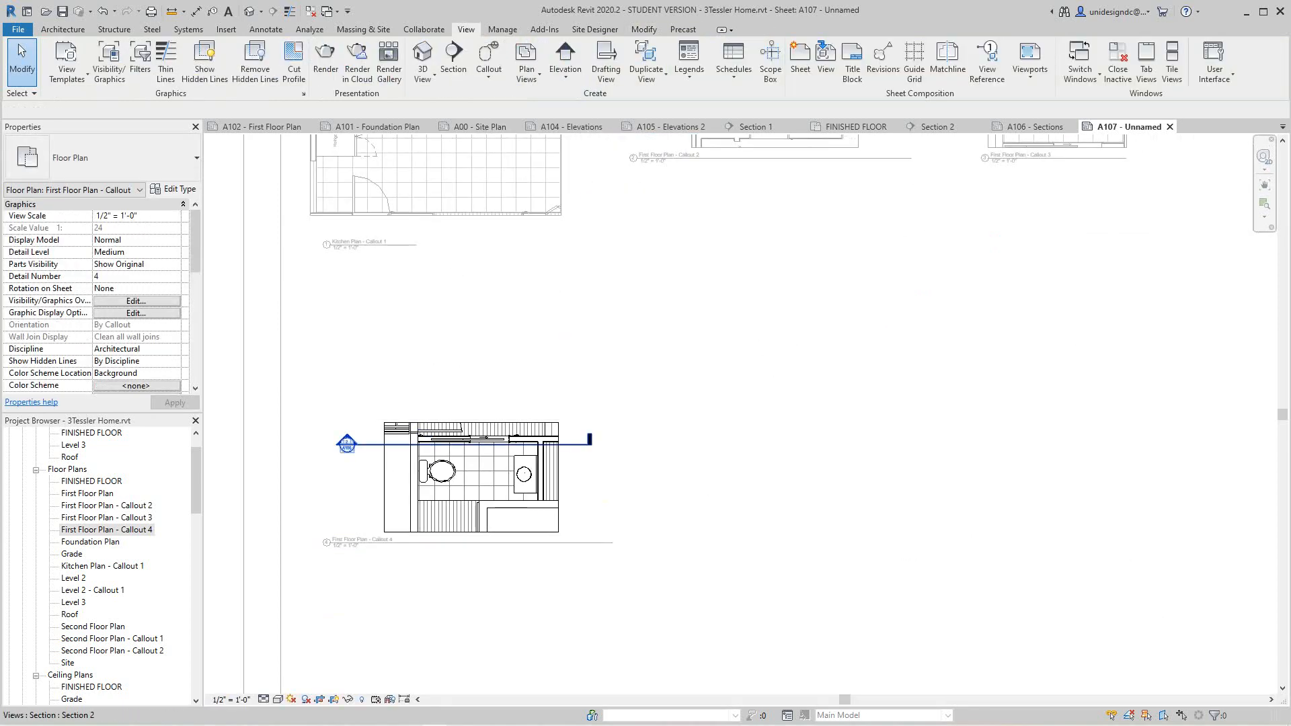
right_click(578, 444)
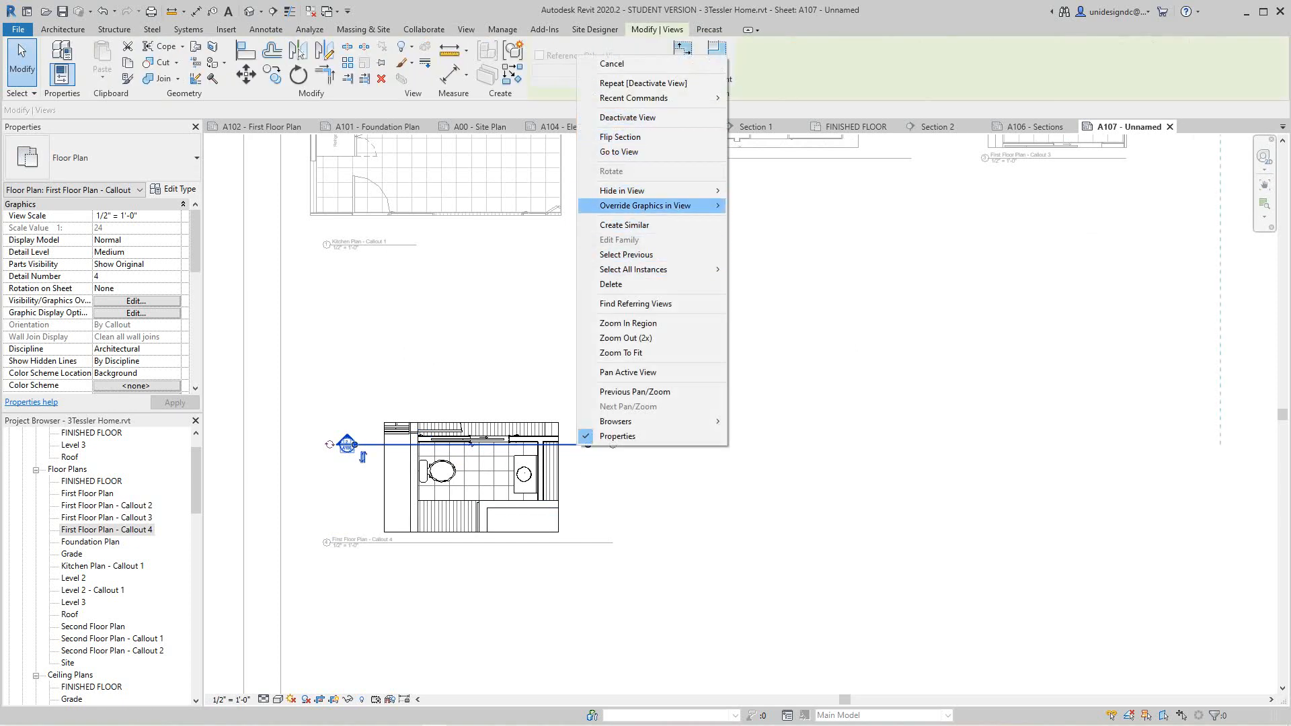
mouse_move(625, 191)
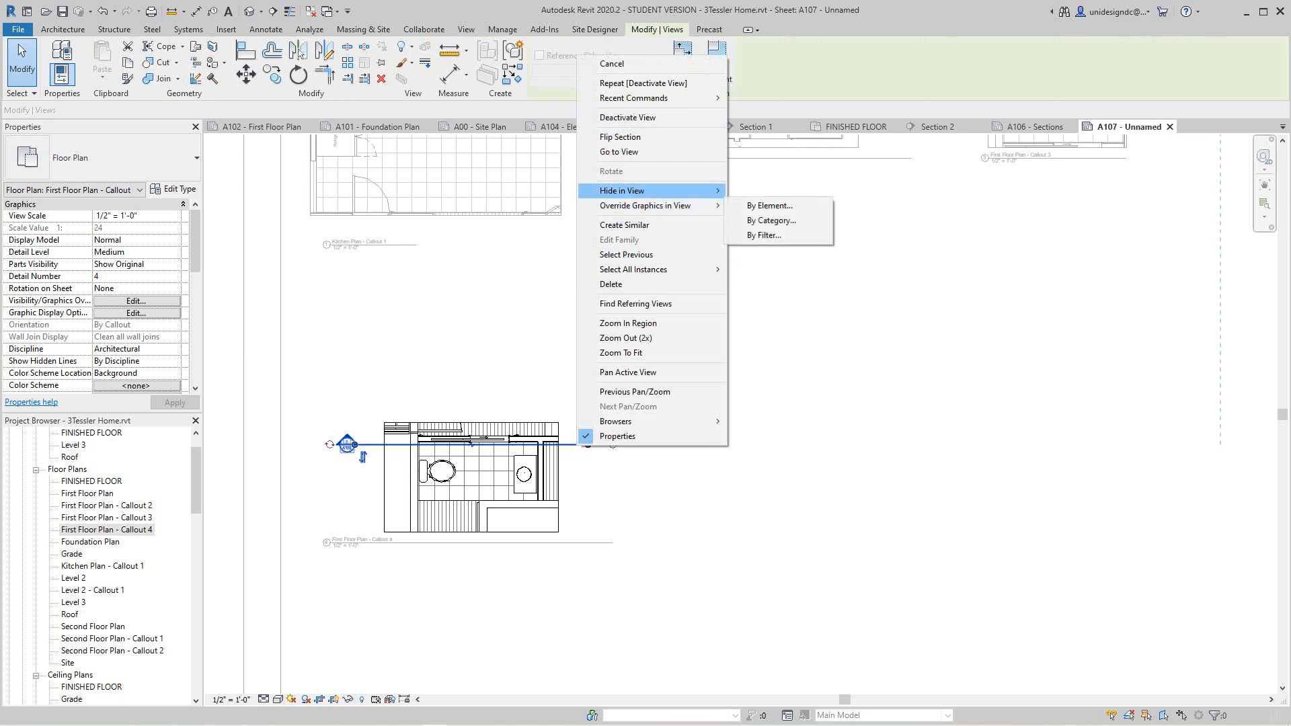
left_click(763, 190)
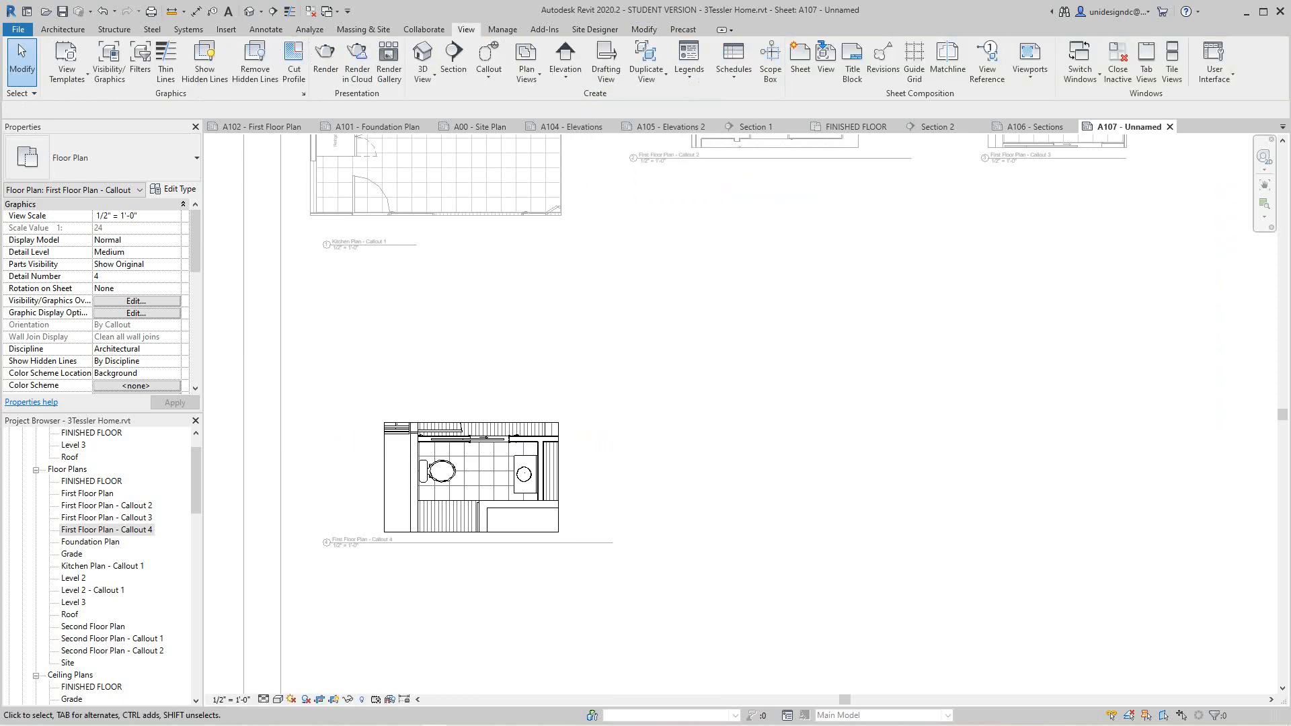
Step: Open sheet A102 - First Floor Plan and examine the detail and sheet references on its callout markers
scroll(657, 409, "down", 2)
scroll(101, 565, "down", 2)
scroll(101, 565, "down", 5)
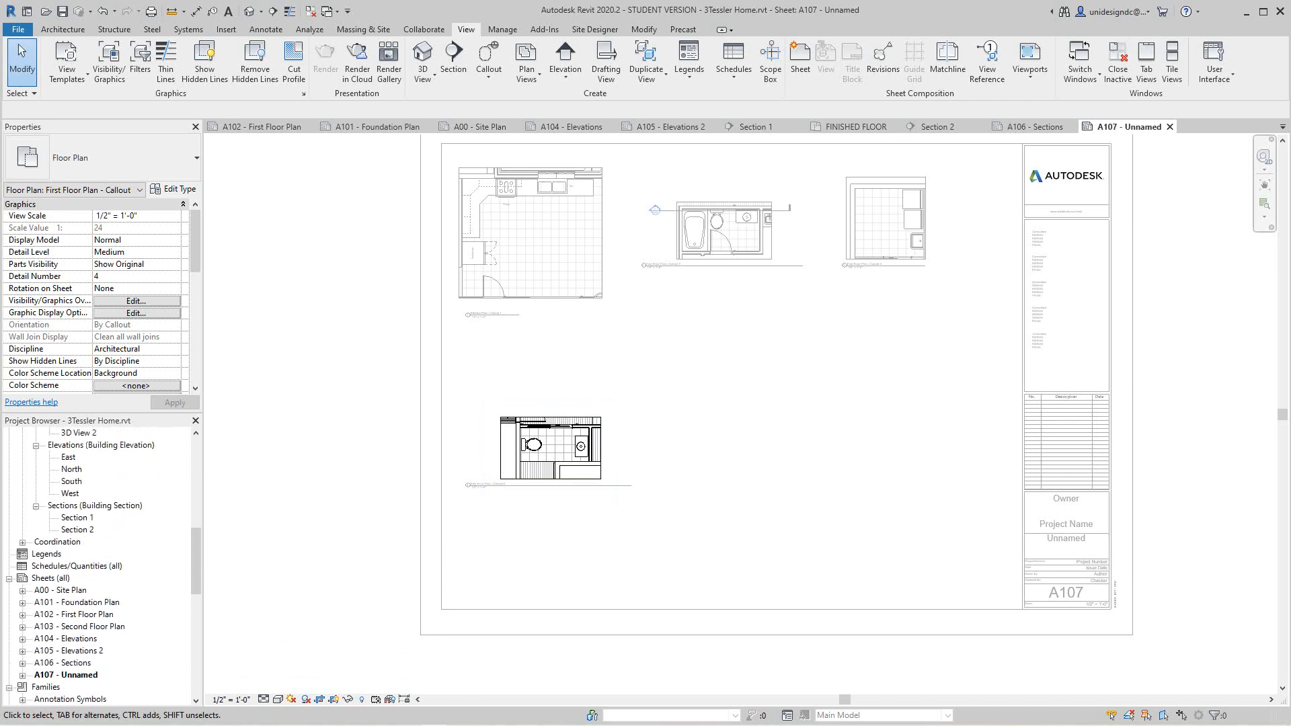
double_click(74, 614)
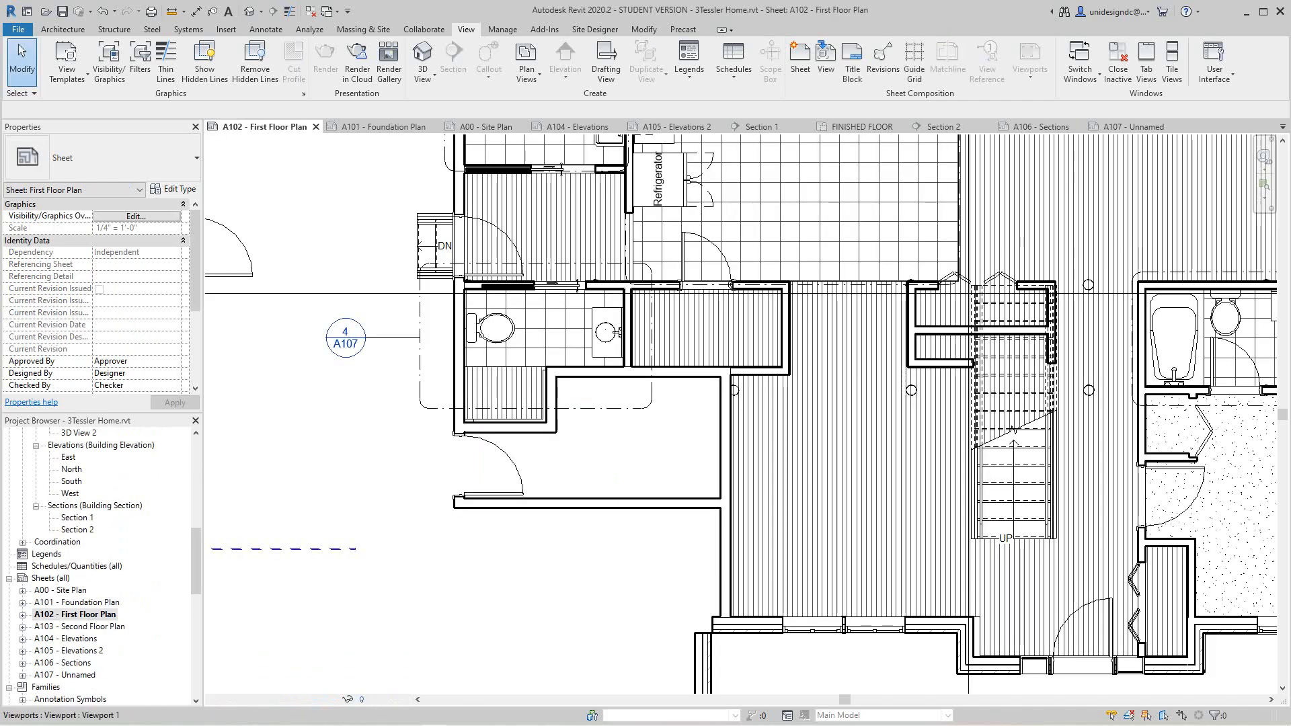
scroll(420, 391, "down", 2)
middle_click_drag(420, 391, 425, 542)
scroll(535, 197, "up", 2)
middle_click_drag(535, 198, 389, 223)
scroll(618, 206, "down", 4)
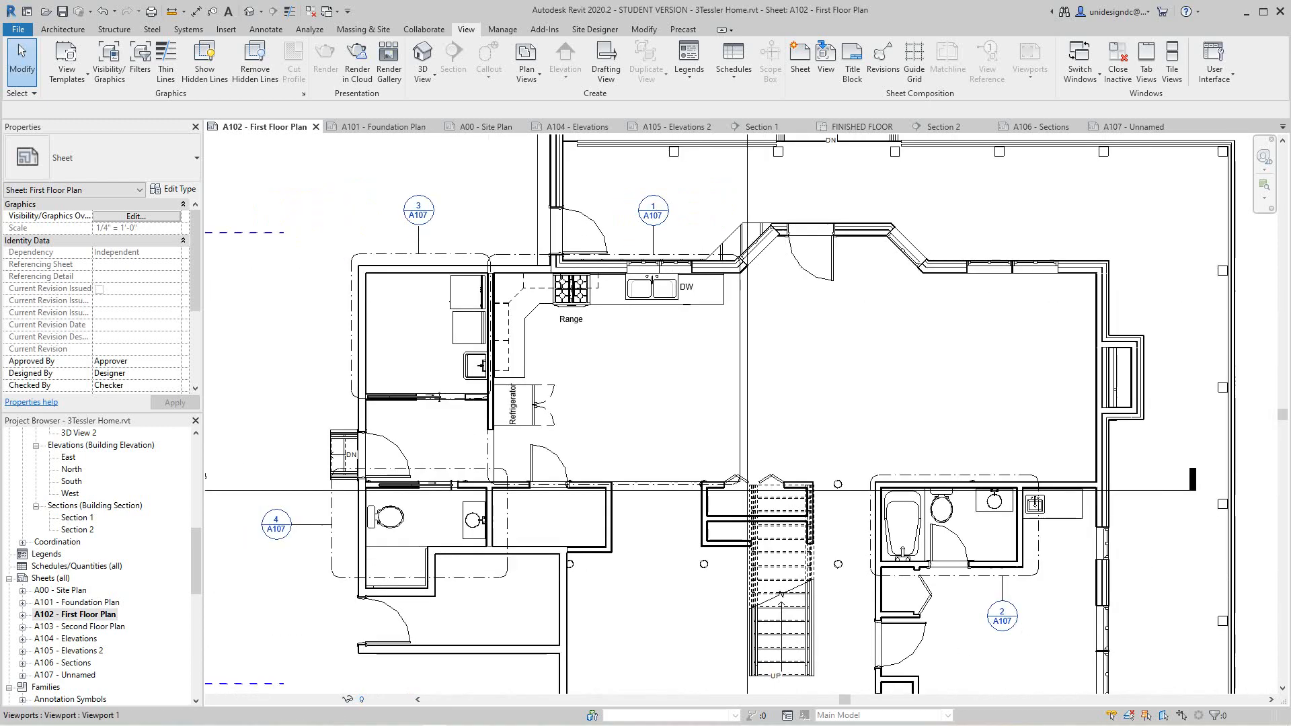
scroll(950, 533, "up", 4)
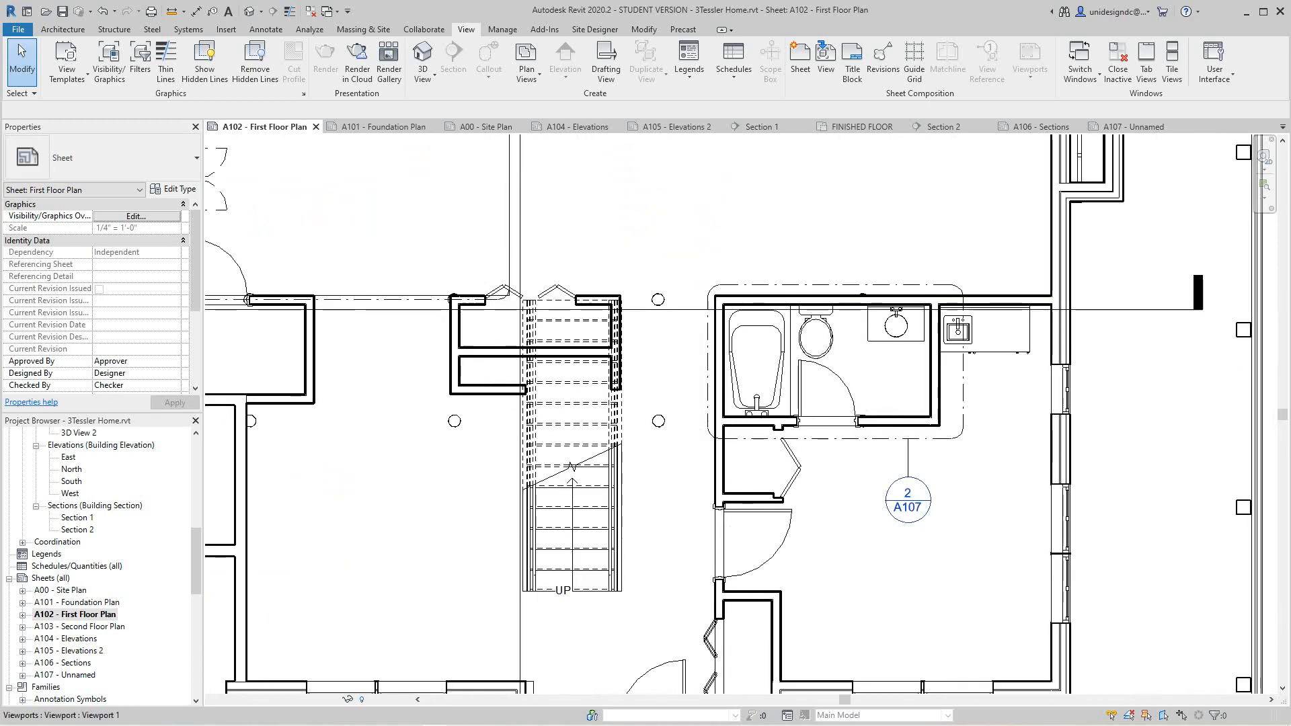
scroll(941, 496, "down", 7)
scroll(1120, 326, "down", 2)
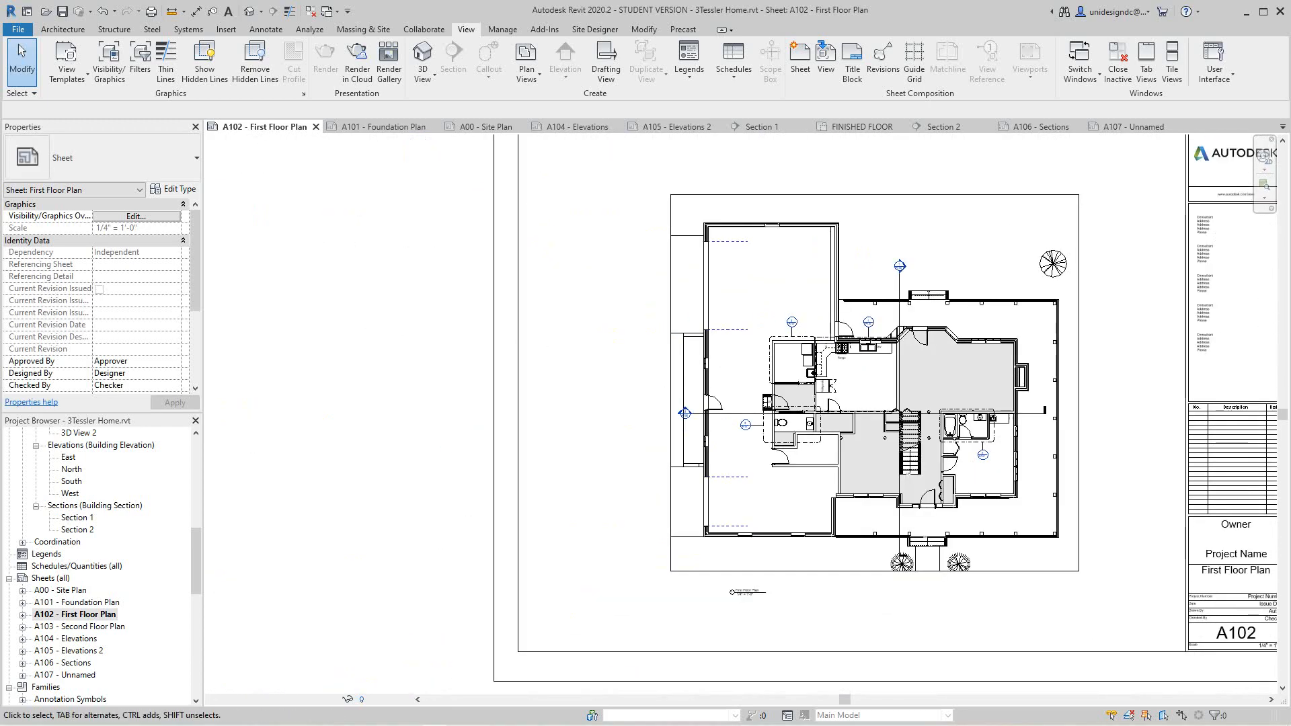
key("z")
key("f")
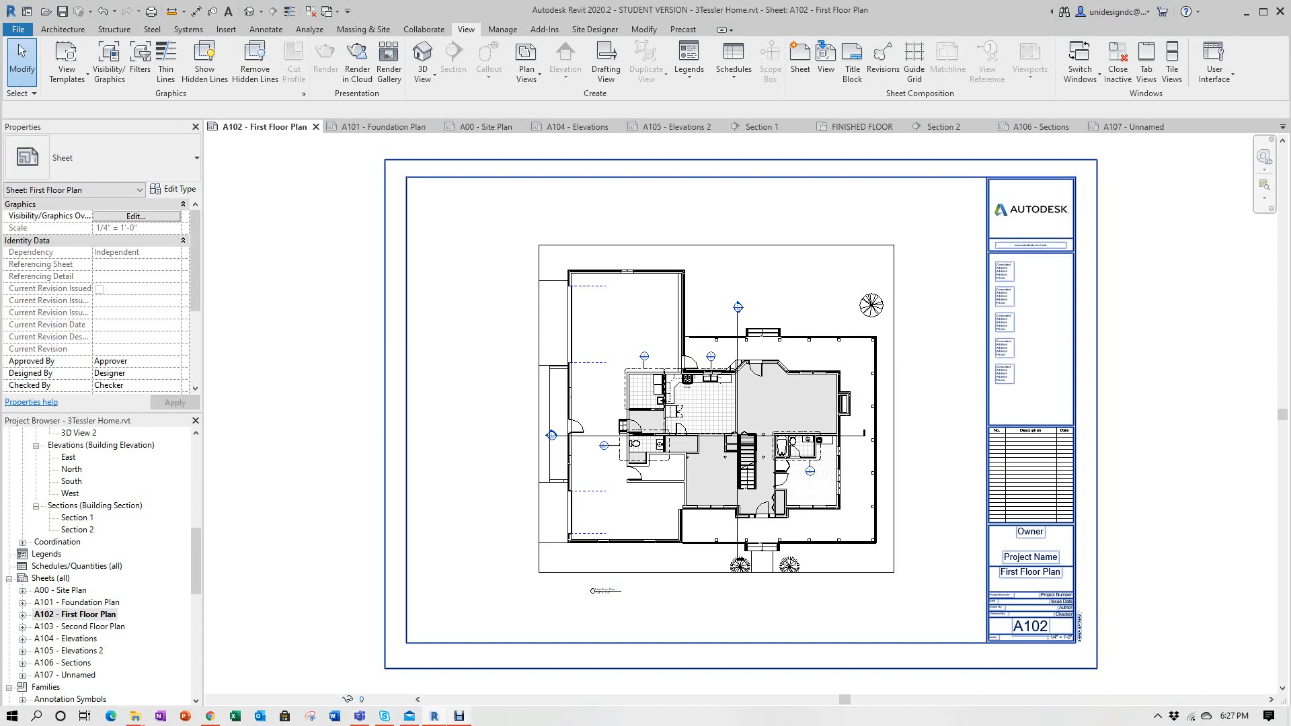
left_click(460, 717)
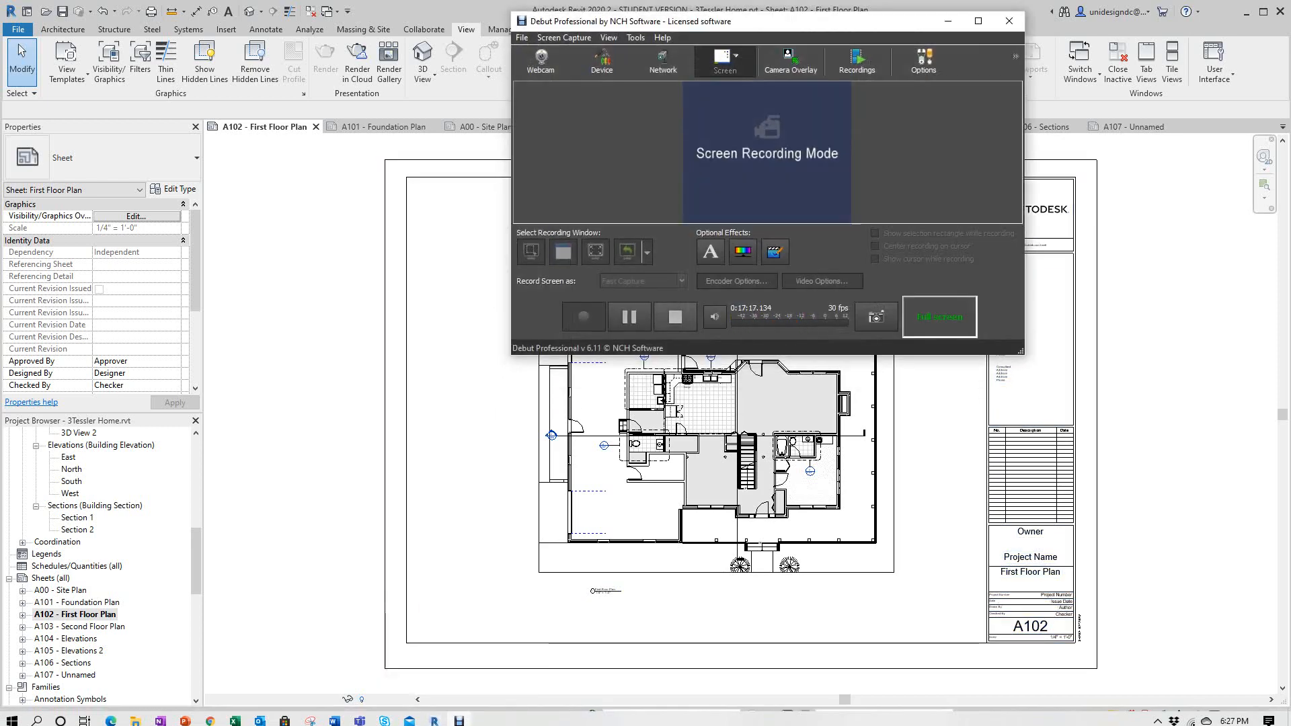